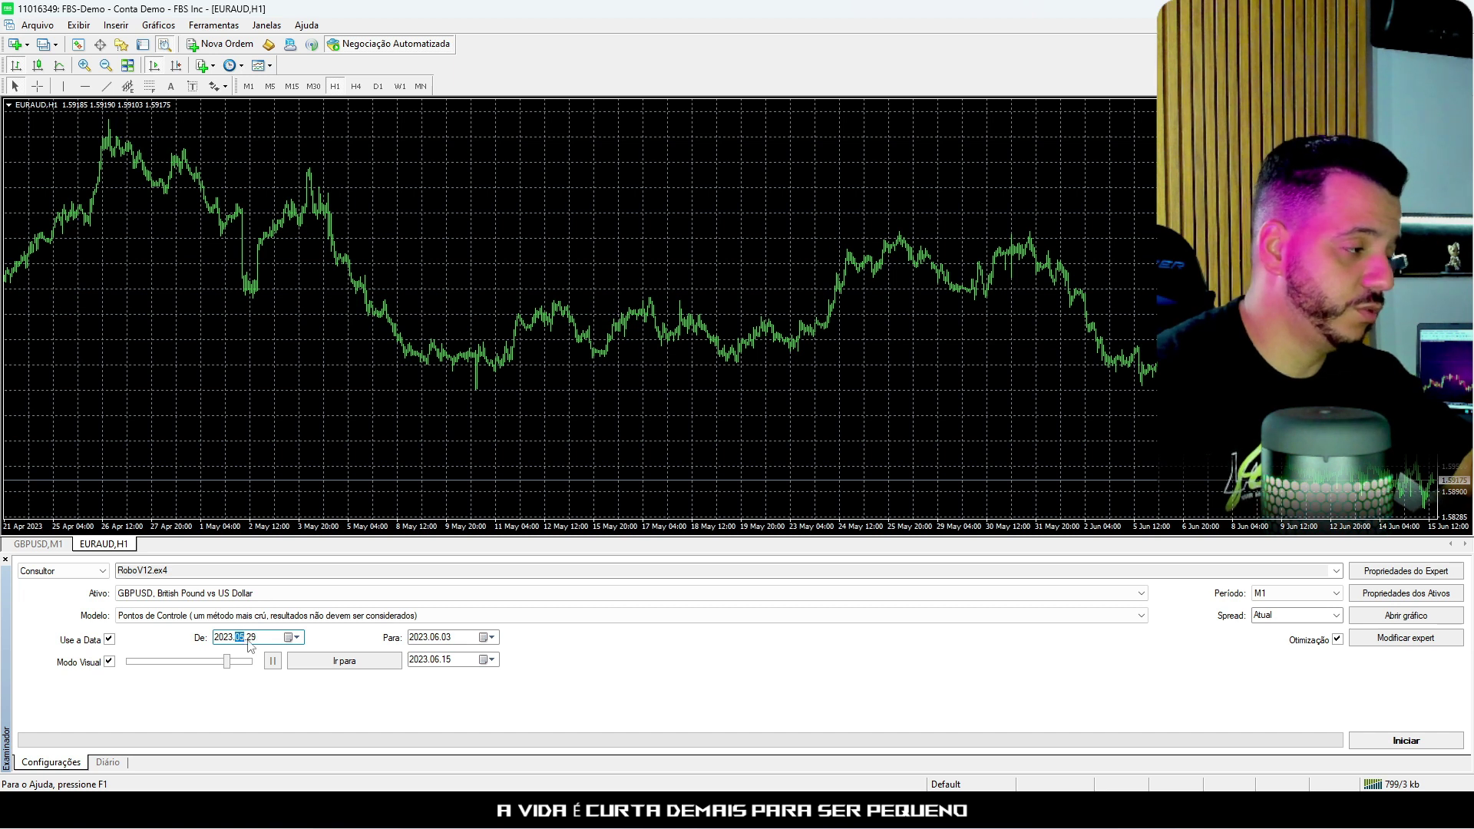
Step: Set the strategy test's end date (Para) to 2023.06.15
left_click(250, 640)
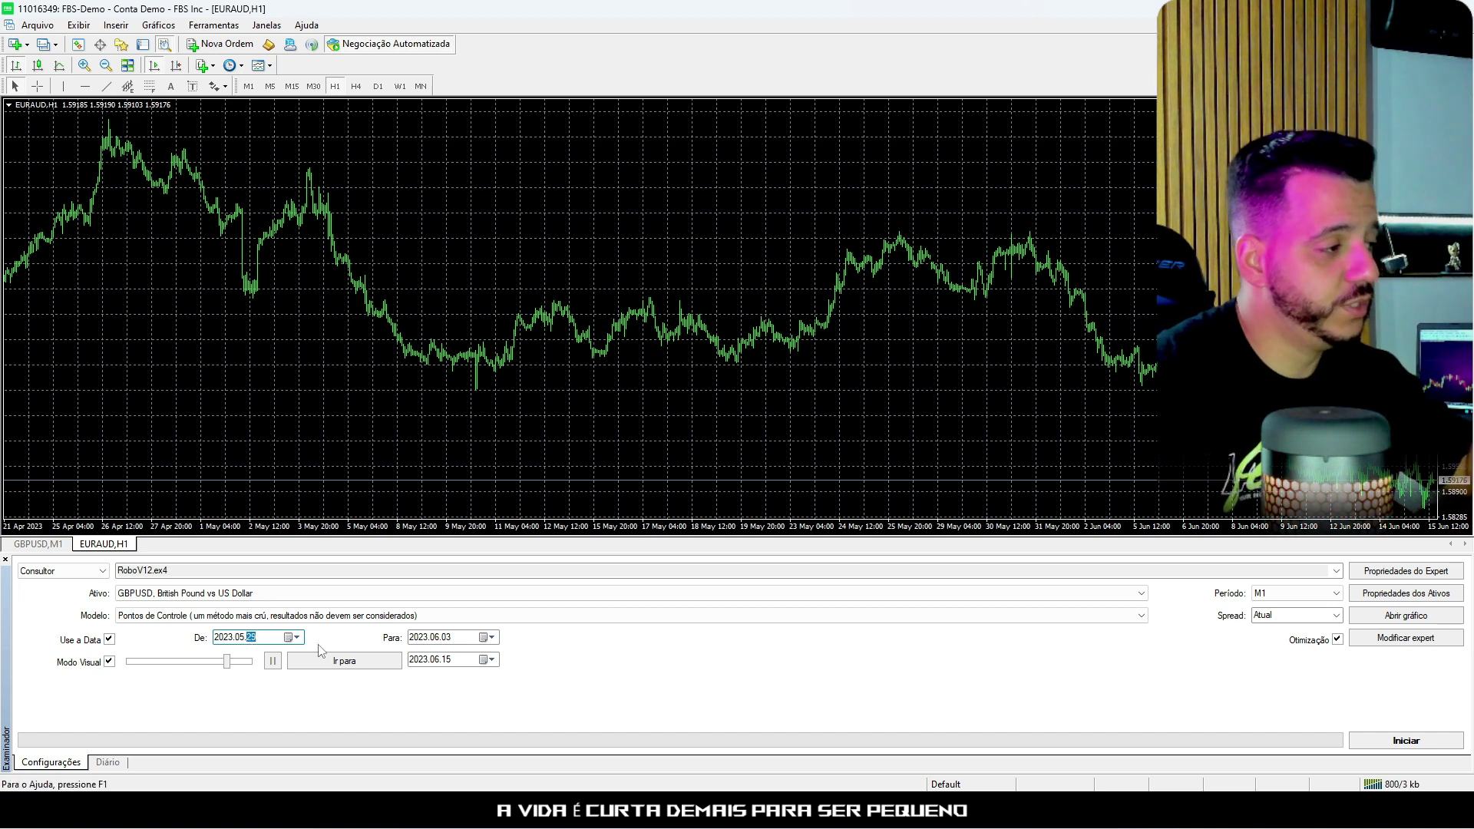
left_click(445, 638)
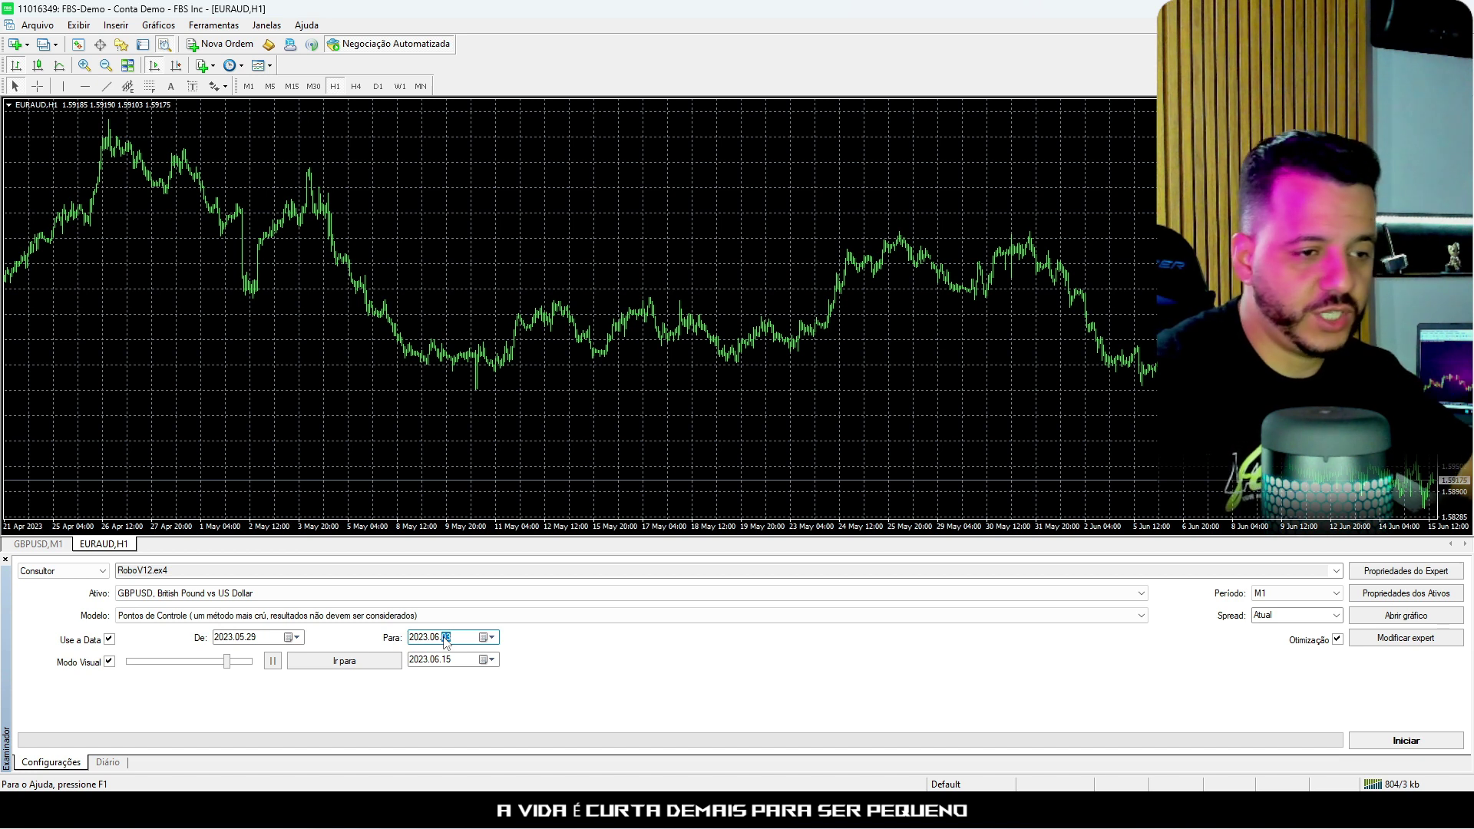
left_click(698, 649)
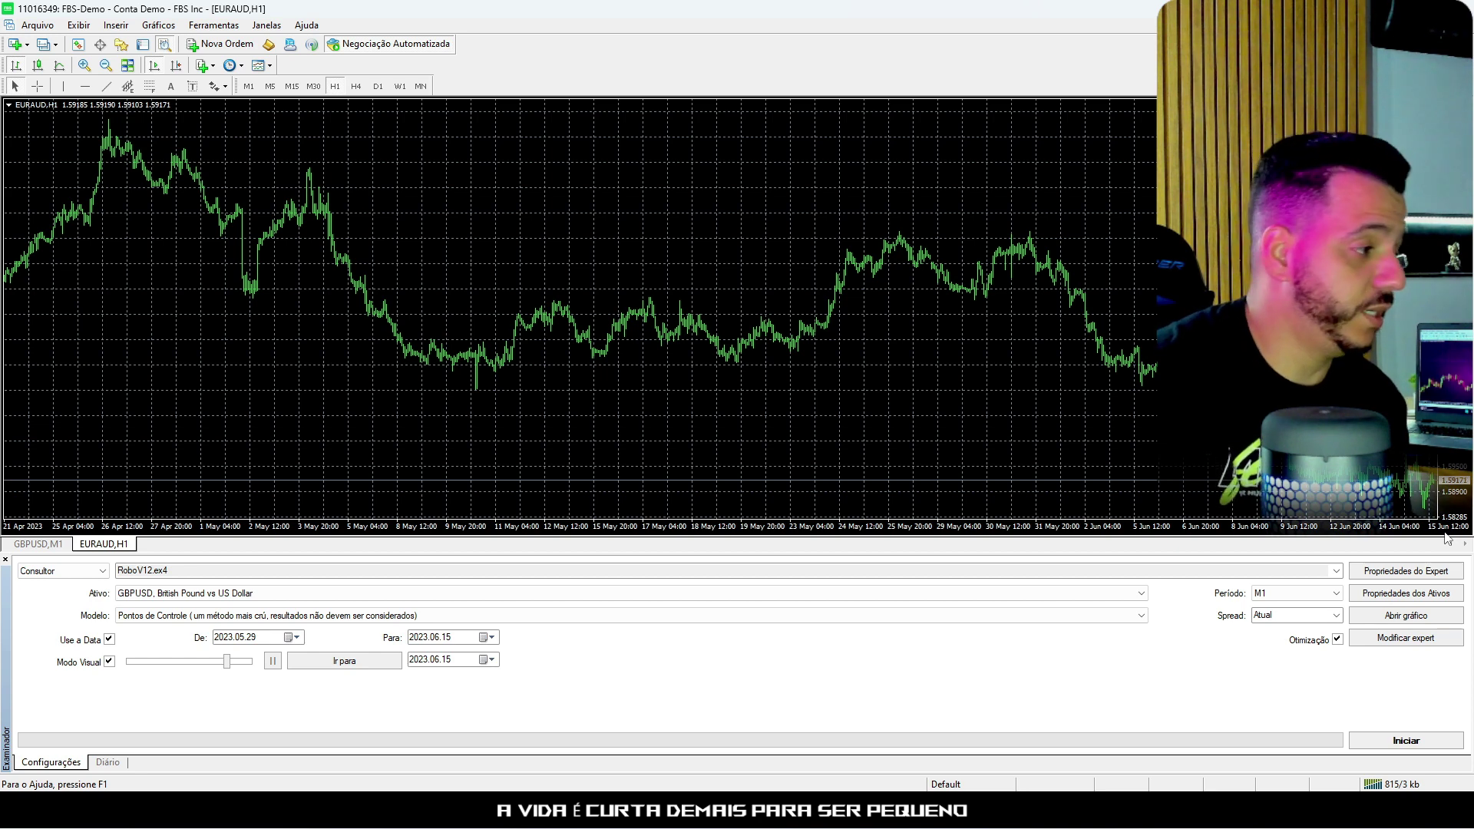
Step: Open the RoboV12 expert's input parameters and mark Filtro do Sinal de Entrada for optimization
left_click(1401, 574)
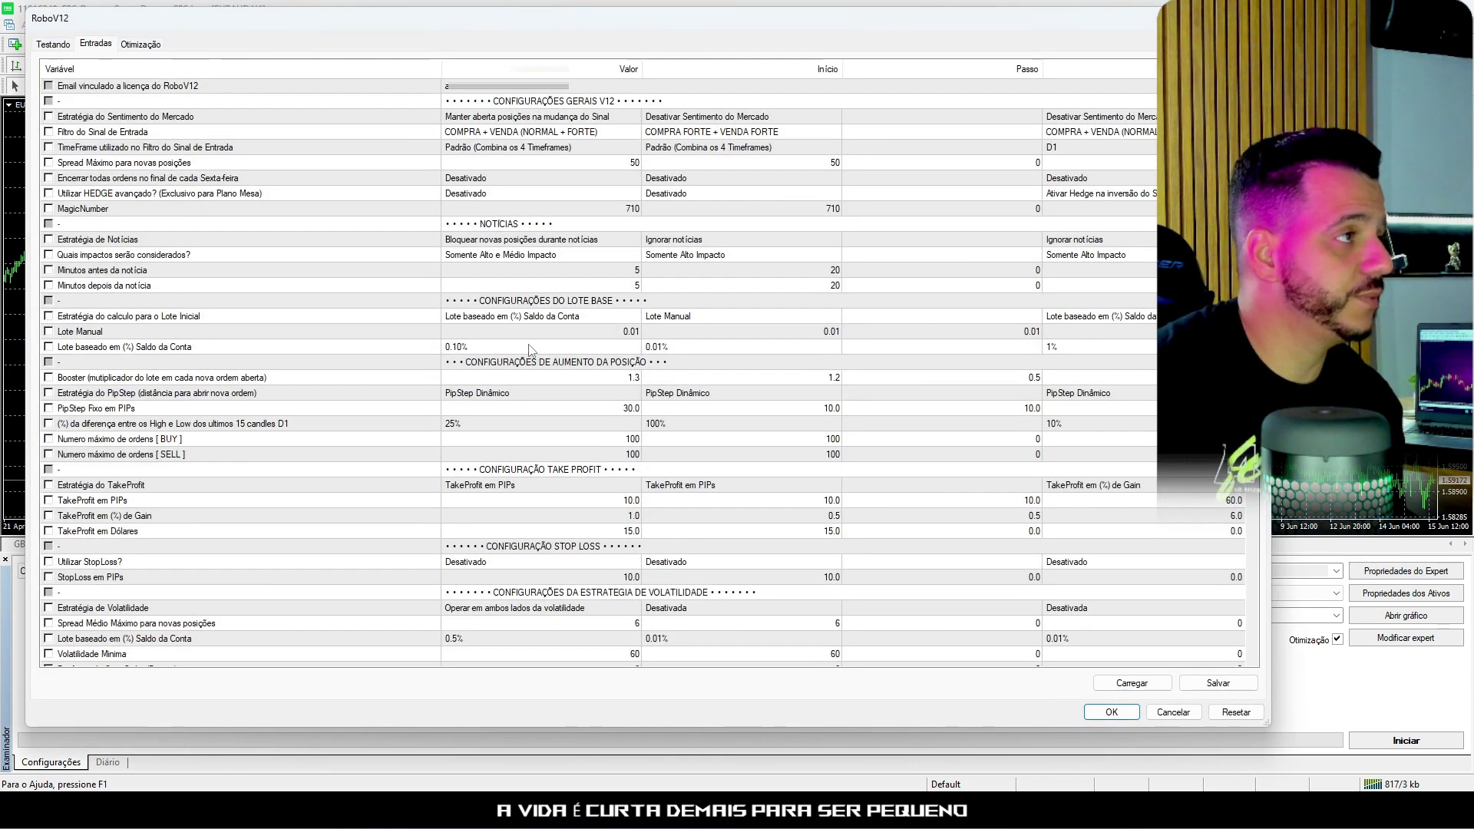
scroll(579, 351, "down", 1)
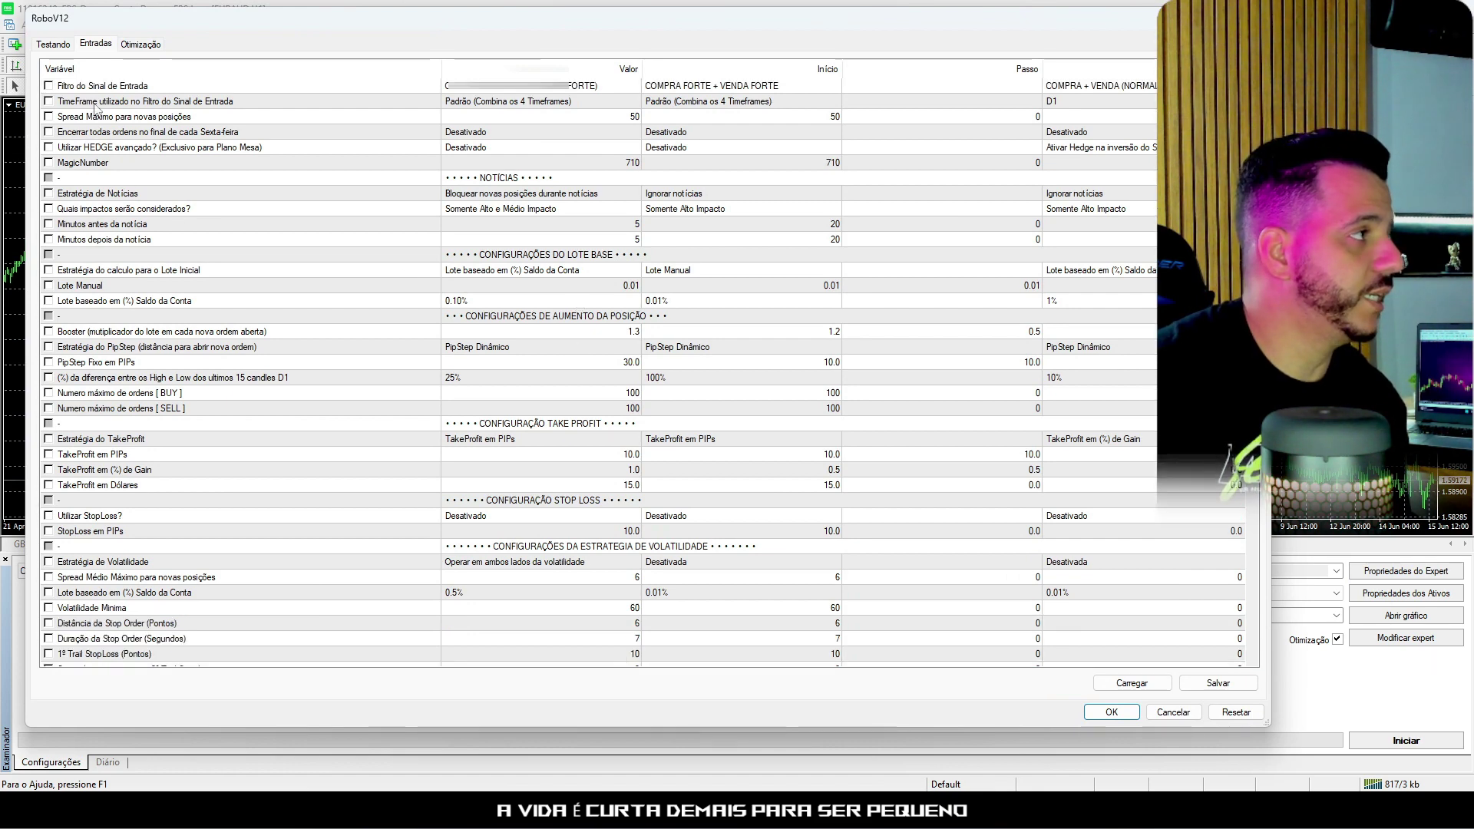
scroll(626, 275, "up", 1)
left_click(519, 92)
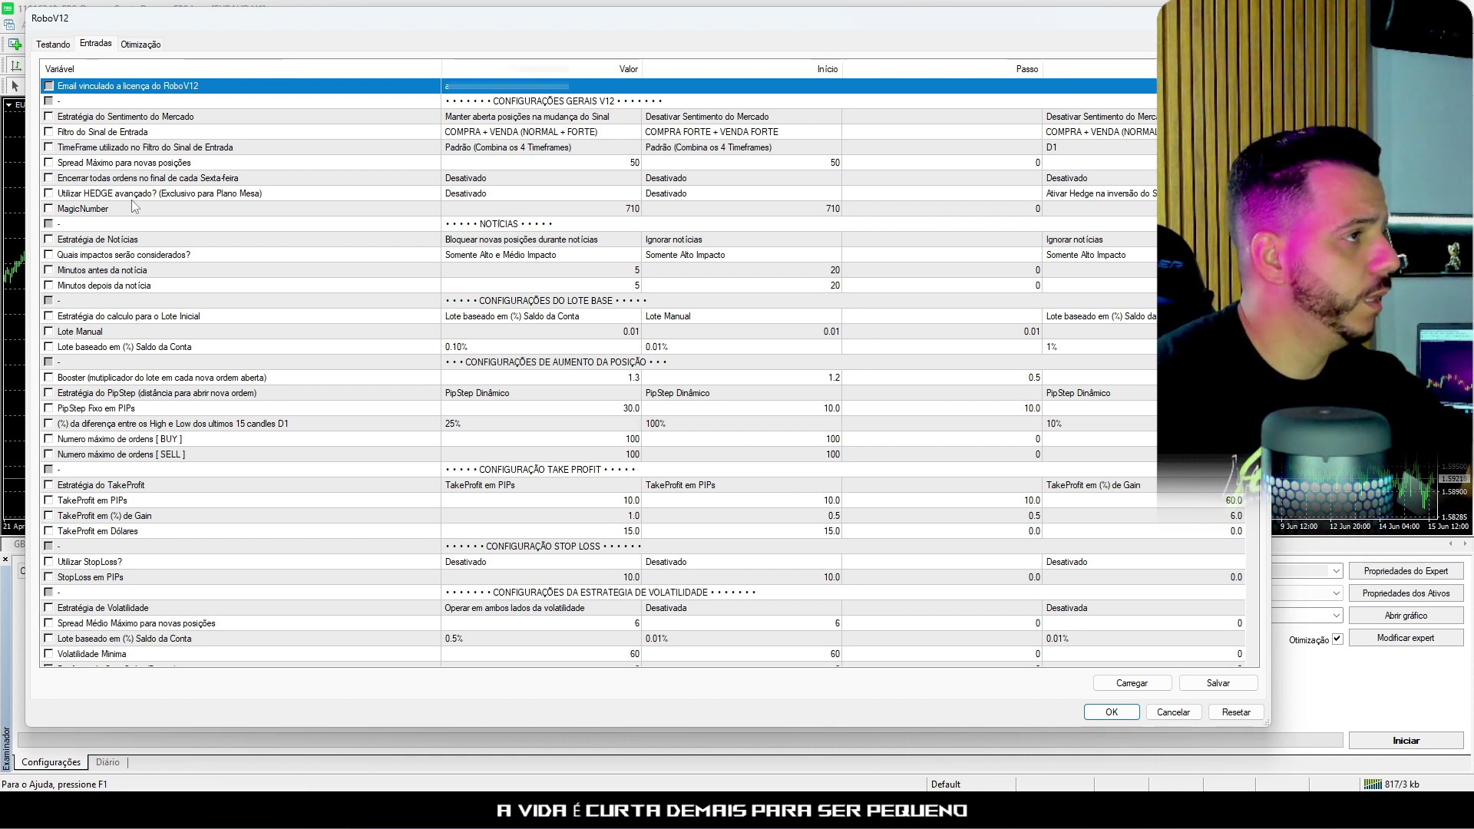
left_click(49, 132)
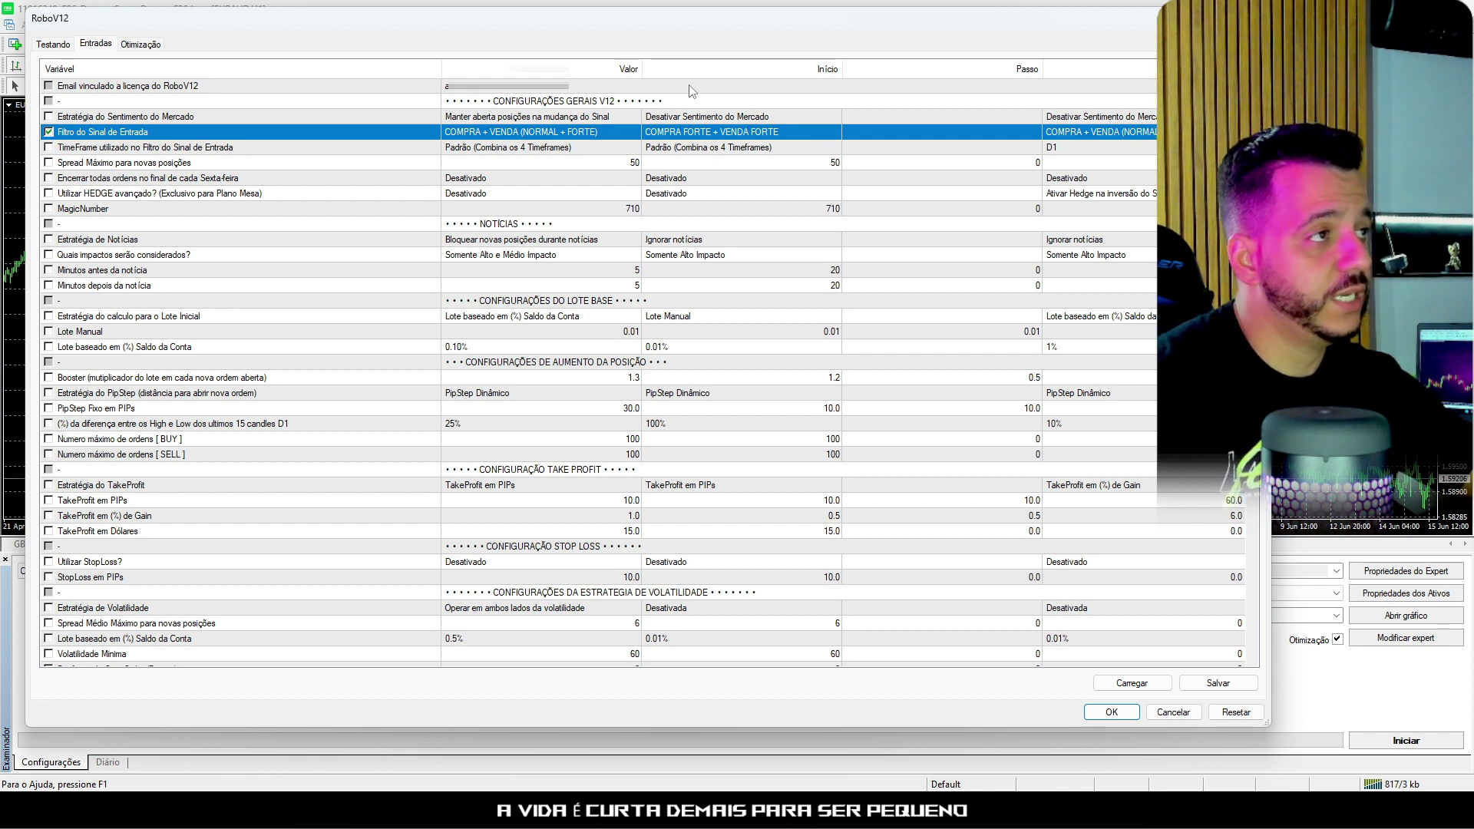
Step: Review the available start and stop options for the Filtro do Sinal de Entrada parameter
left_click(717, 101)
left_click(760, 211)
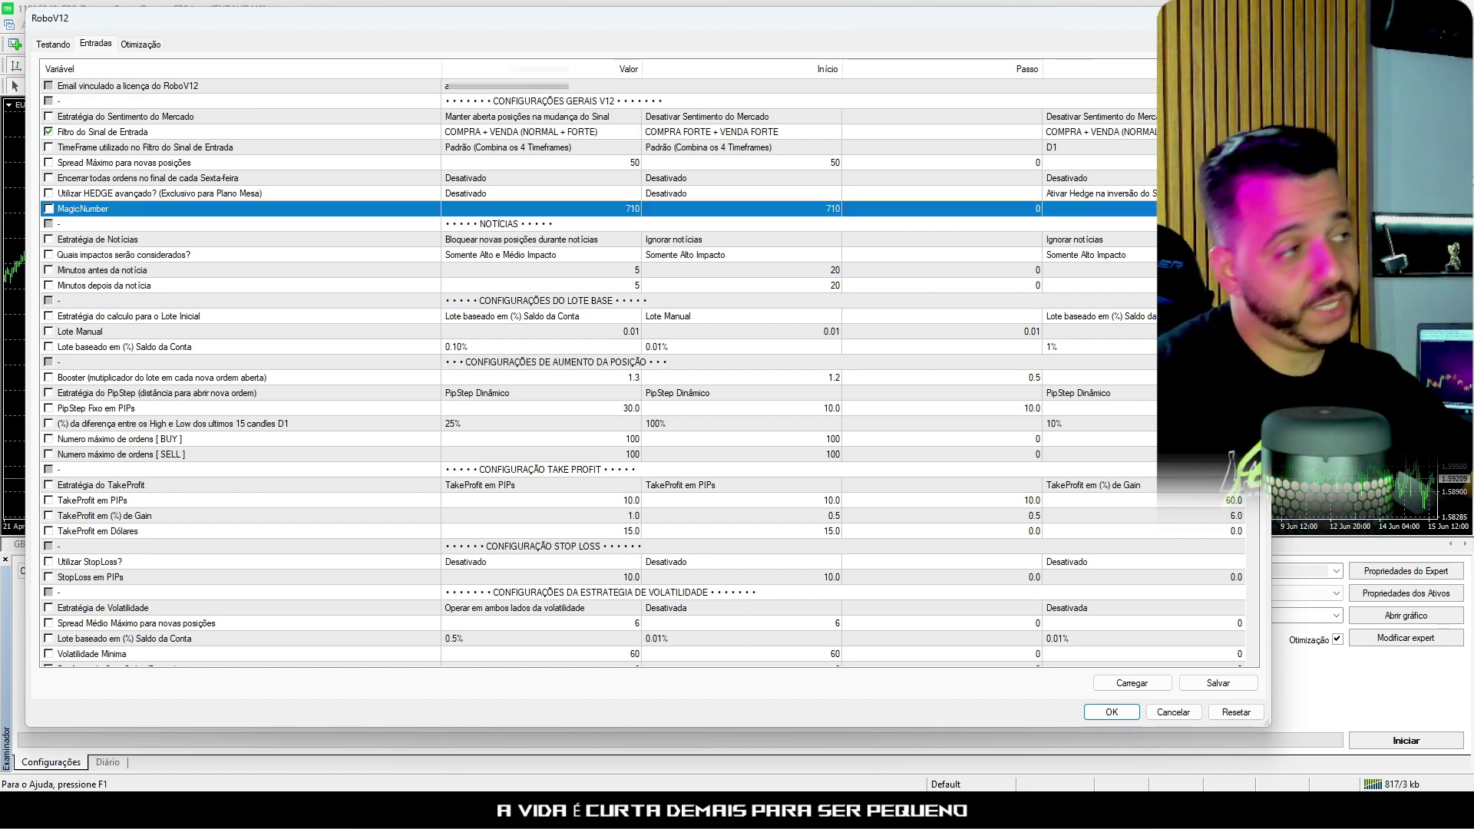
left_click(738, 150)
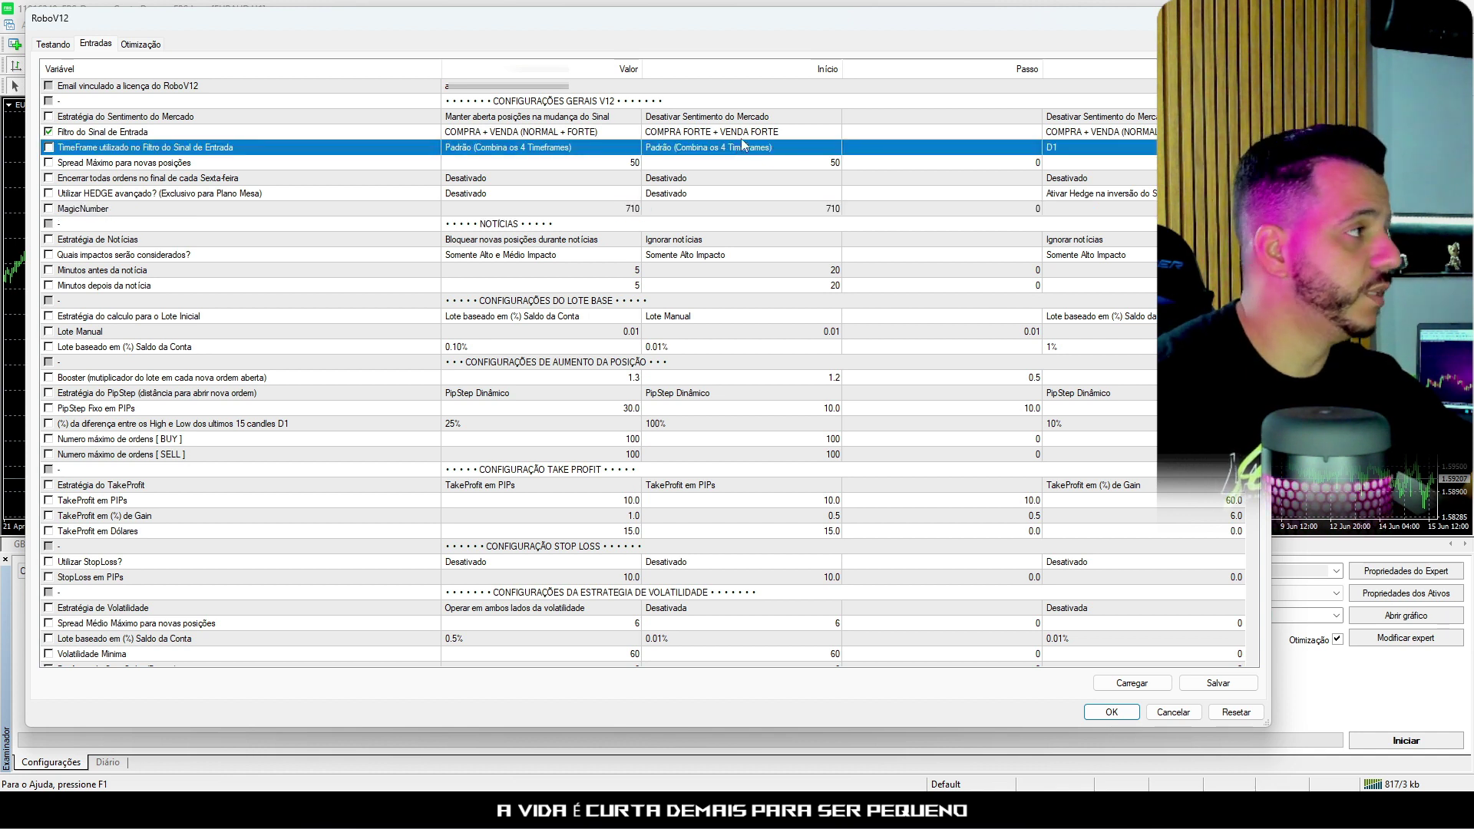
left_click(740, 135)
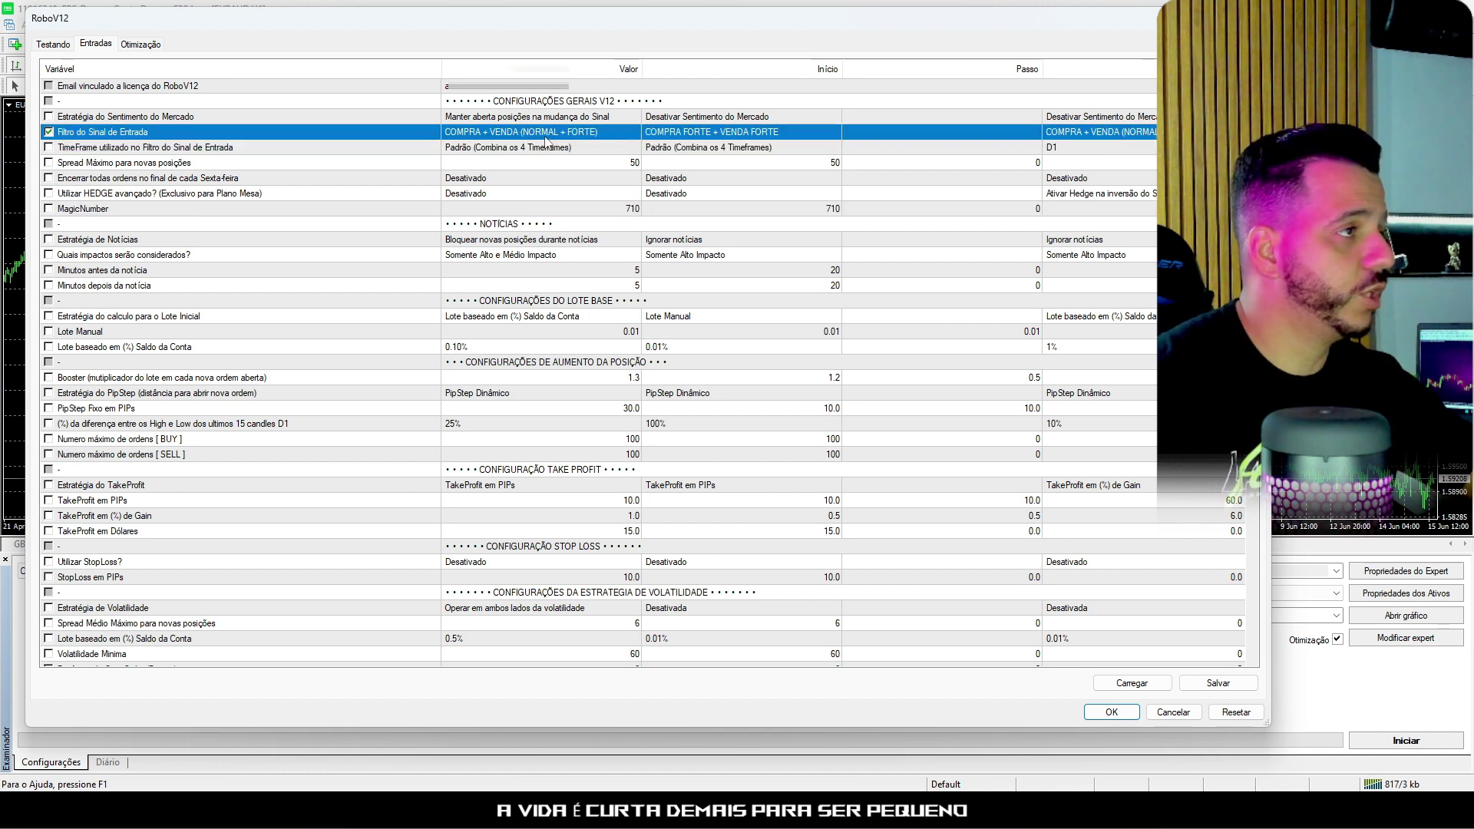
left_click(799, 137)
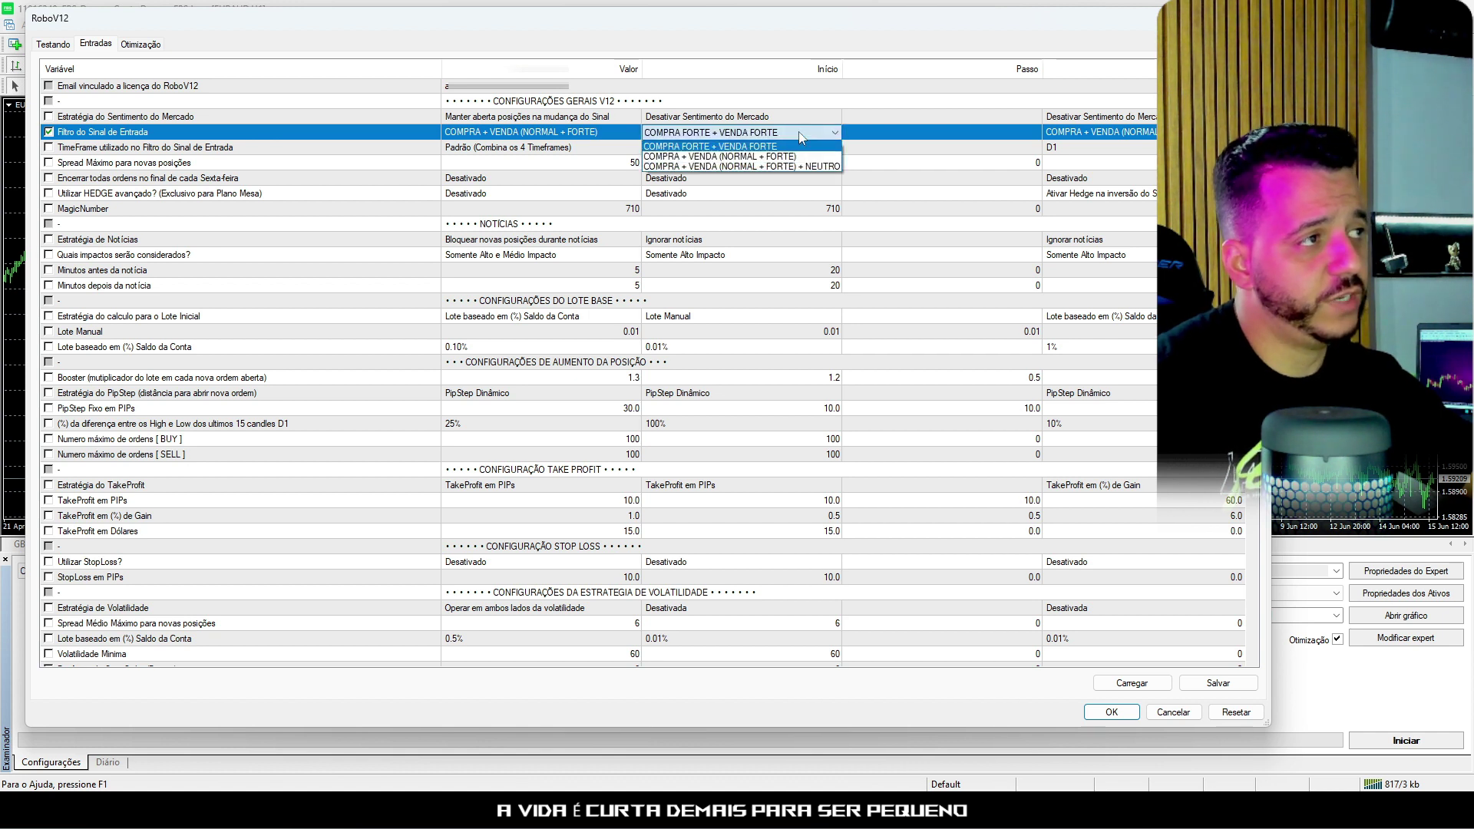
left_click(800, 138)
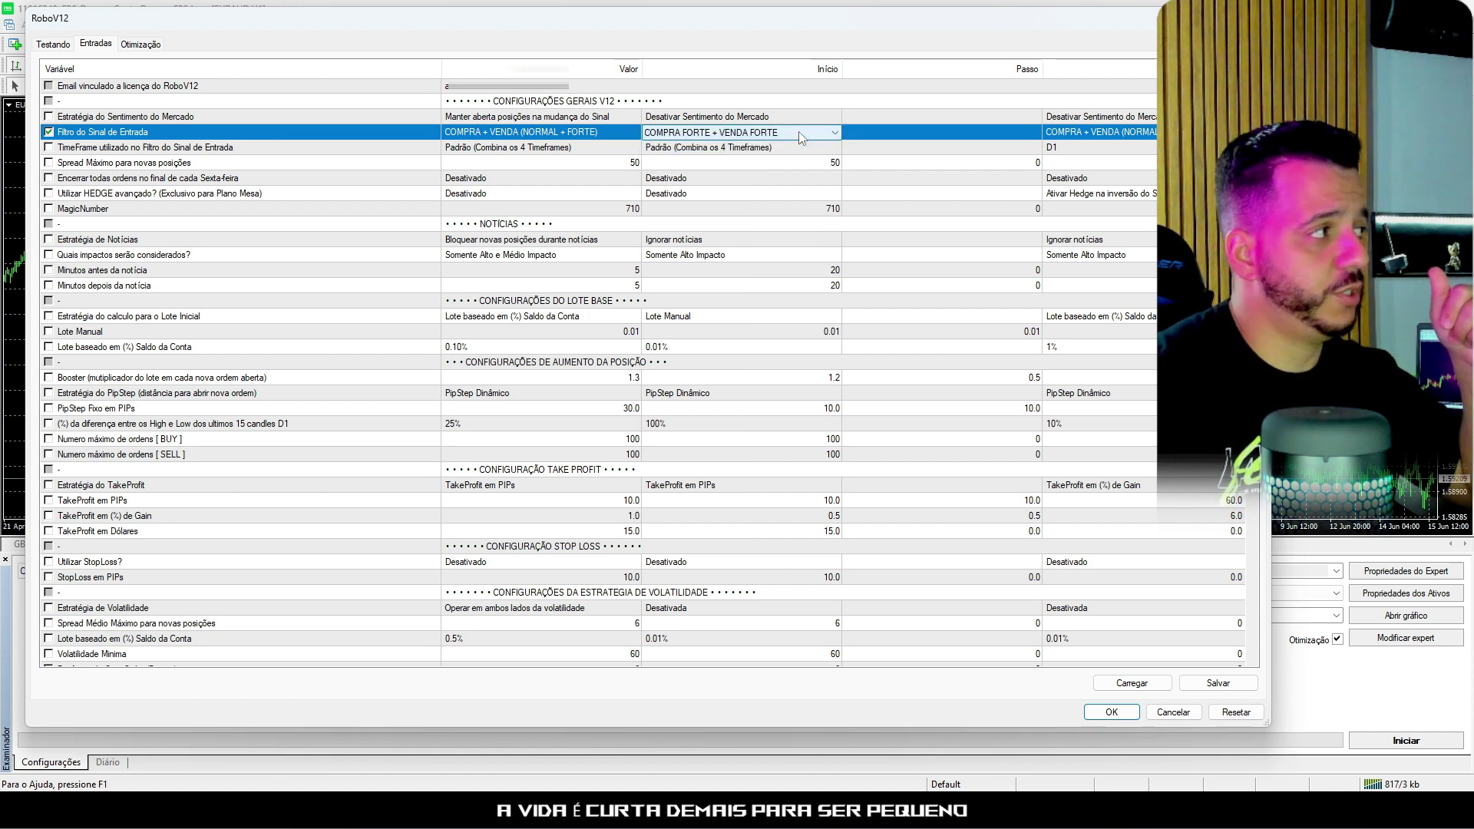
left_click(1066, 139)
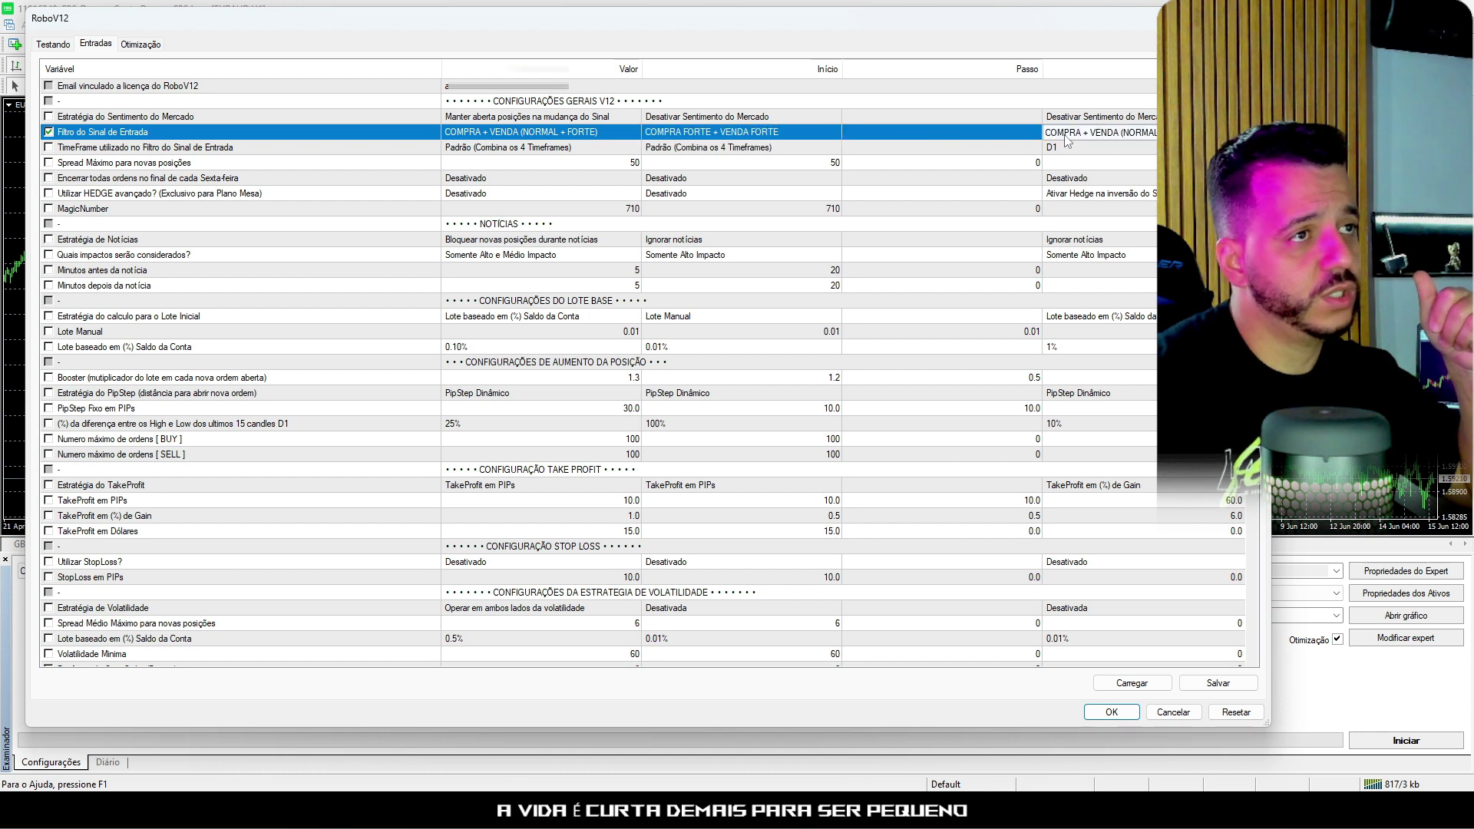
left_click(1066, 140)
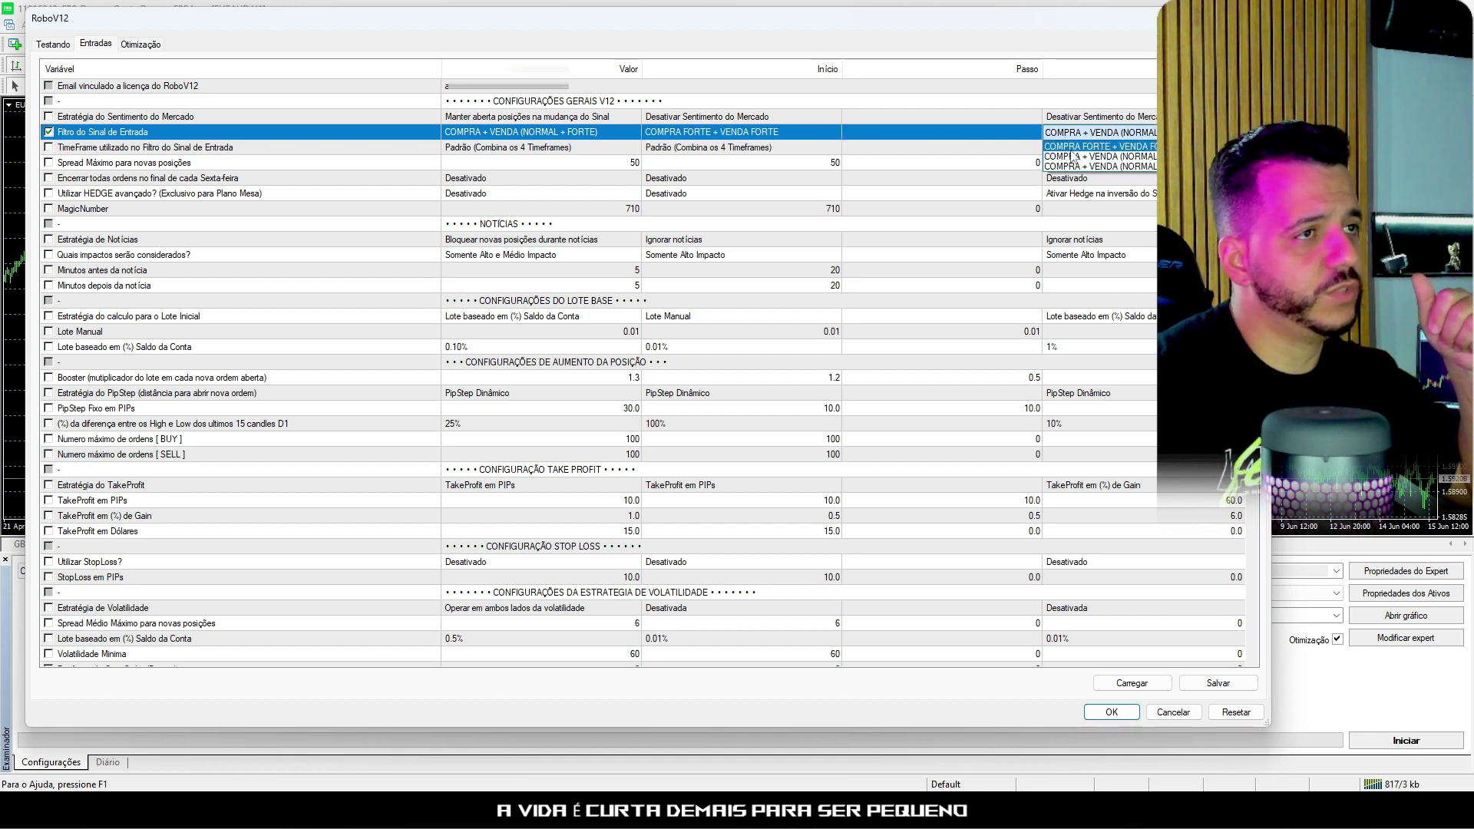
left_click(725, 135)
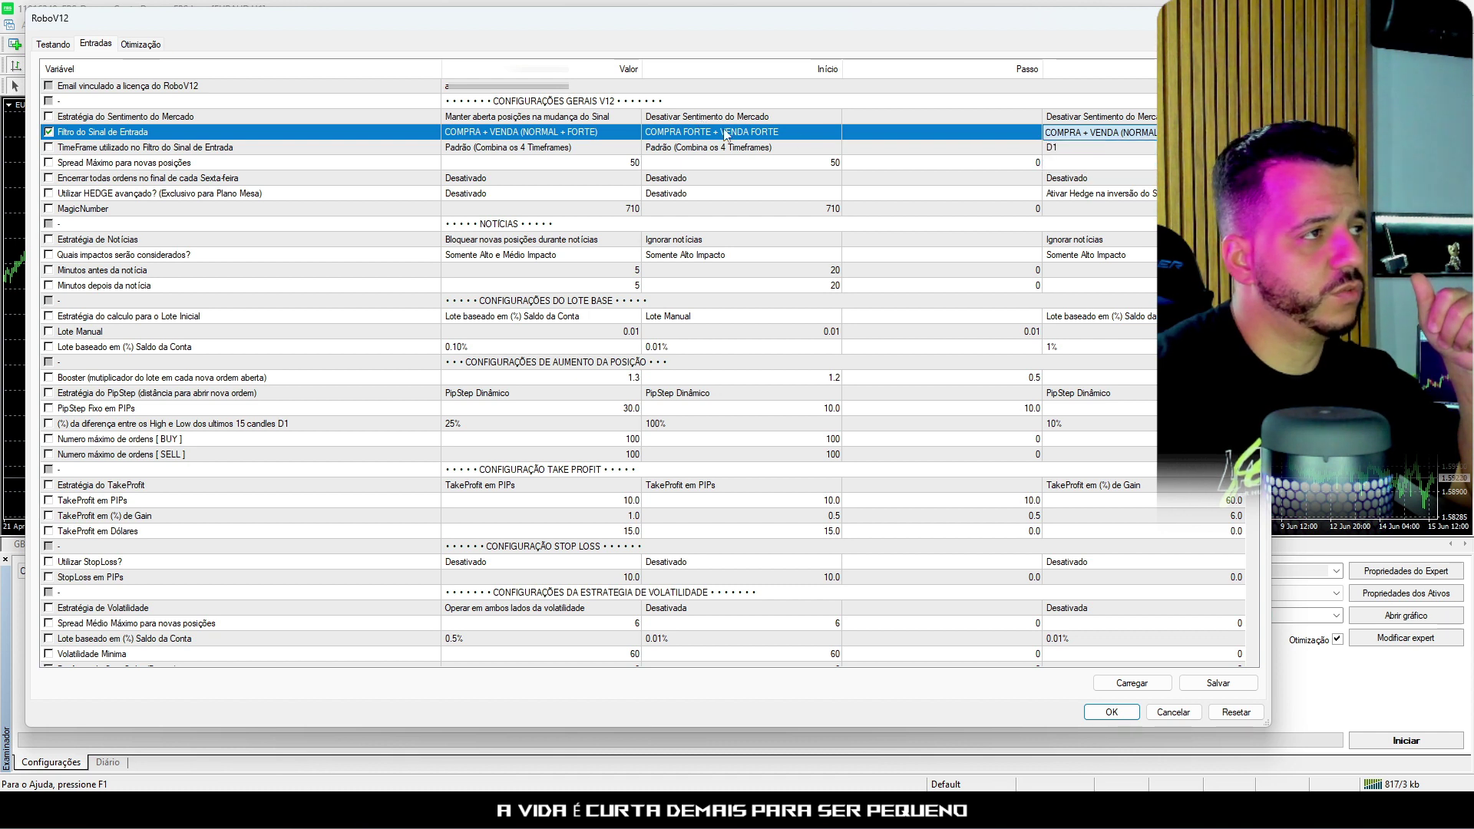
Step: Set the Filtro do Sinal de Entrada range from COMPRA FORTE + VENDA FORTE to COMPRA + VENDA (NORMAL + FORTE)
left_click(726, 134)
left_click(726, 134)
left_click(725, 146)
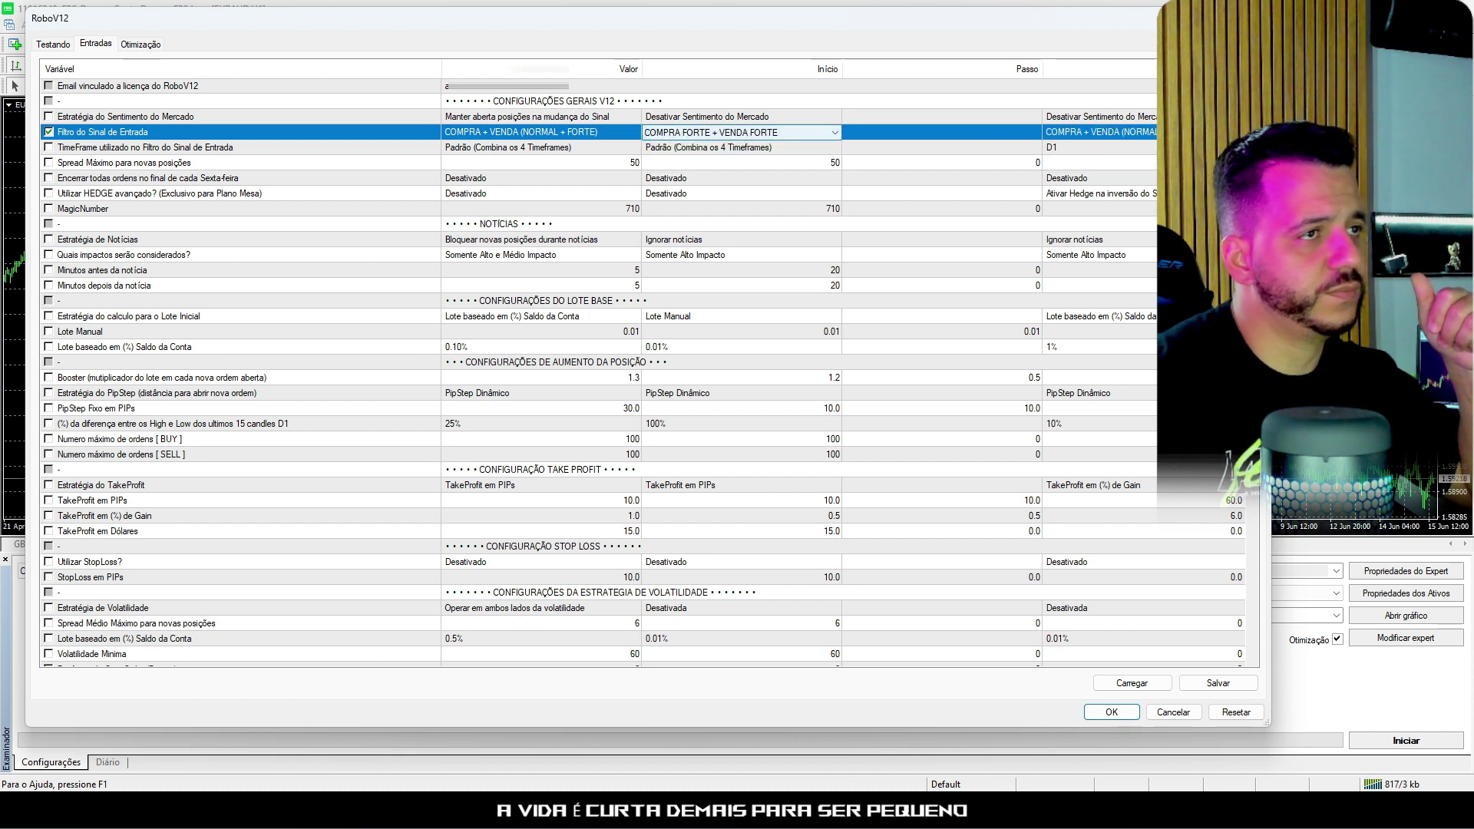
left_click(1098, 132)
left_click(1098, 132)
left_click(1117, 157)
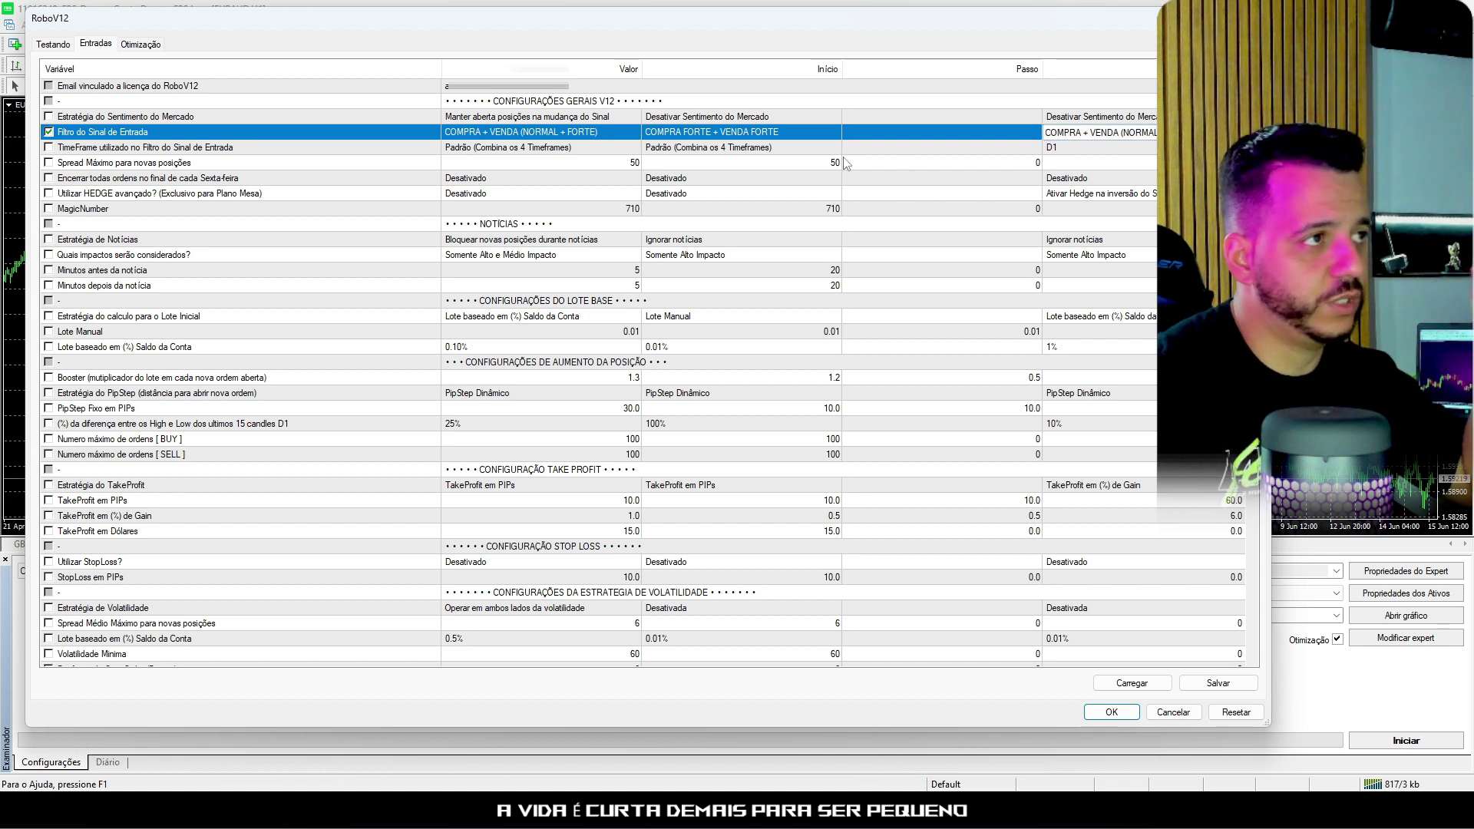
Step: Mark TimeFrame utilizado no Filtro do Sinal de Entrada for optimization, from Padrão (Combina os 4 Timeframes) to D1
left_click(49, 149)
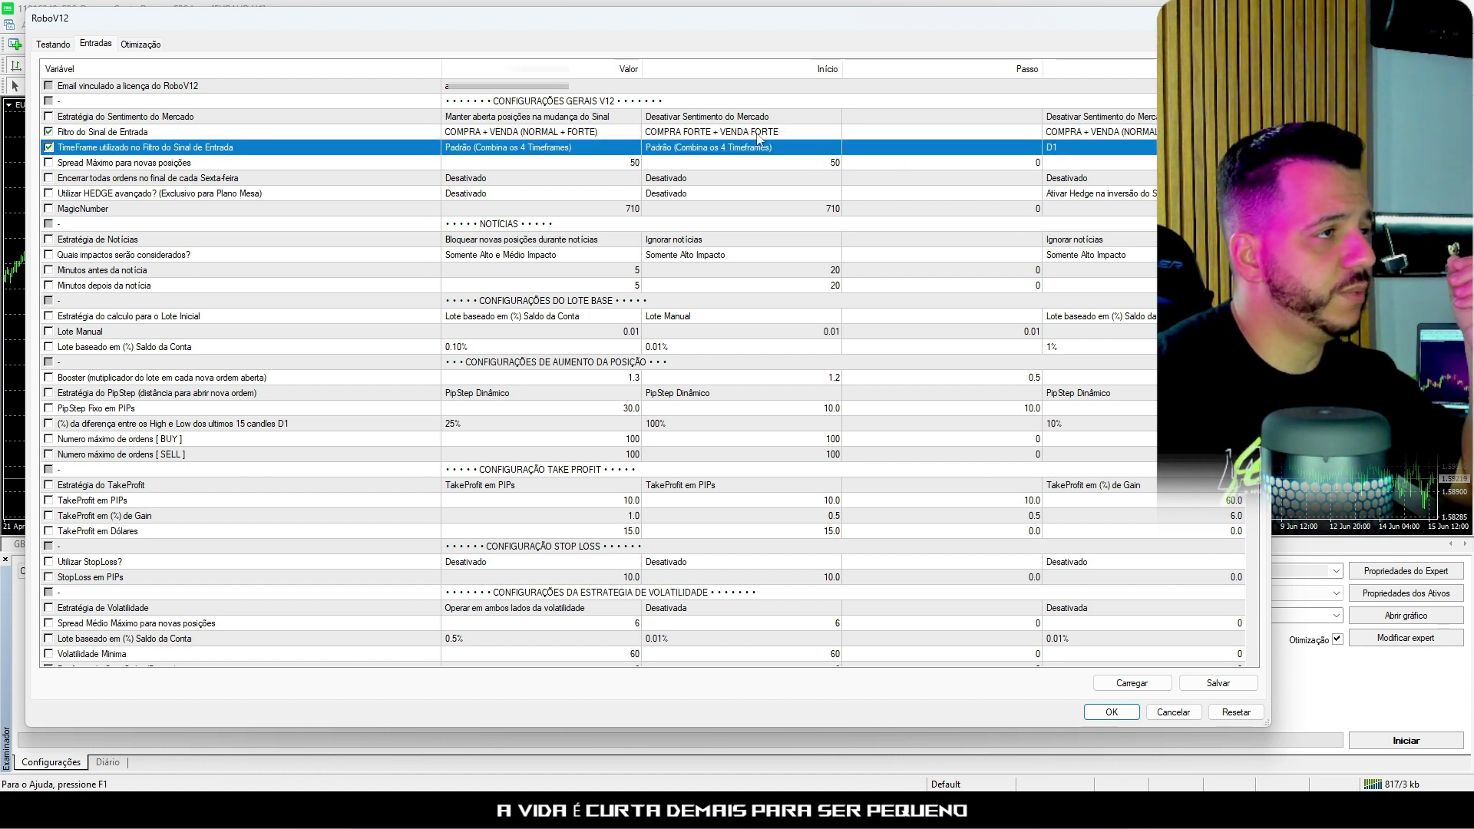
left_click(778, 150)
left_click(780, 152)
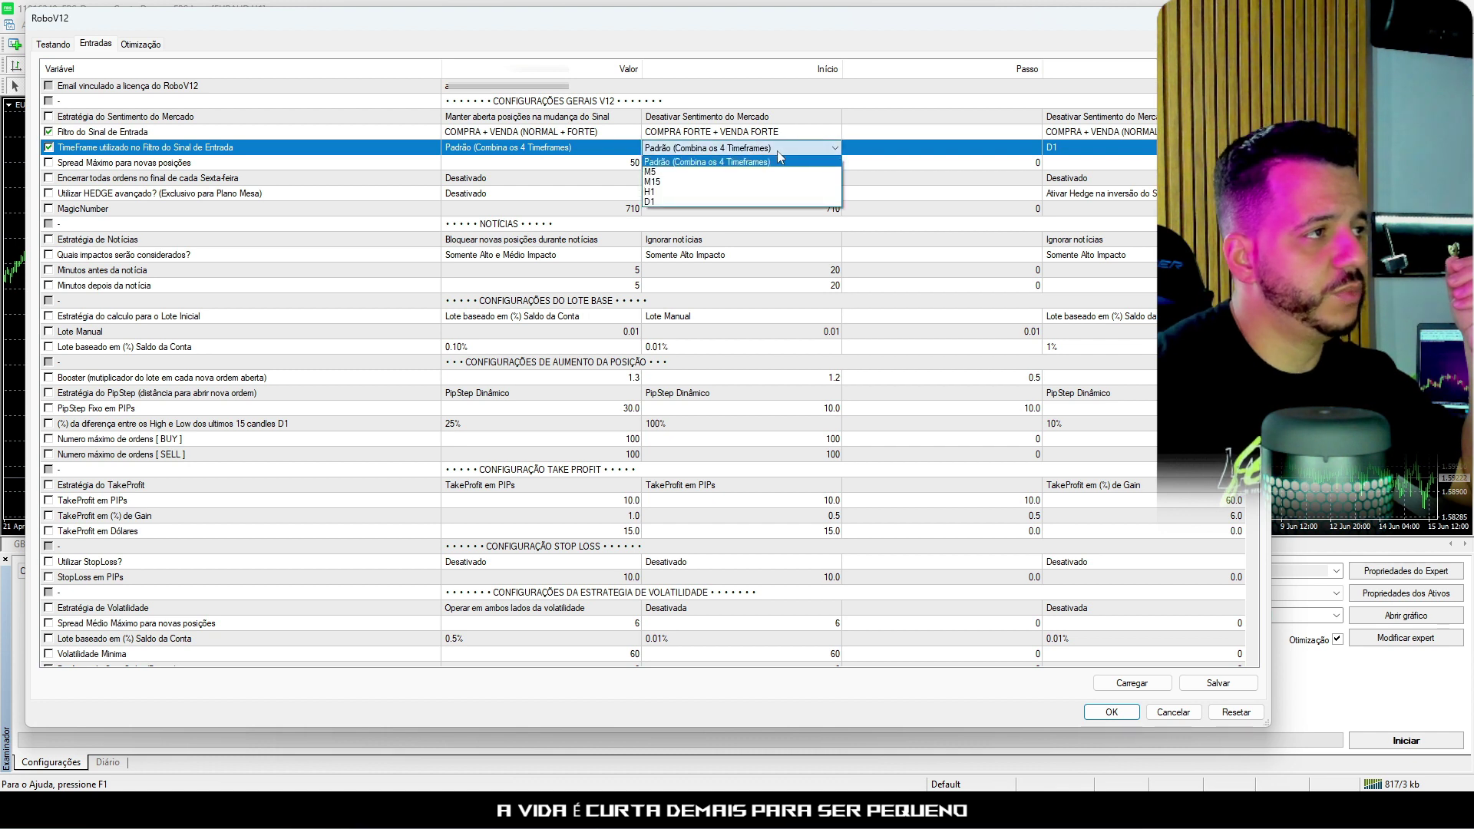
left_click(776, 150)
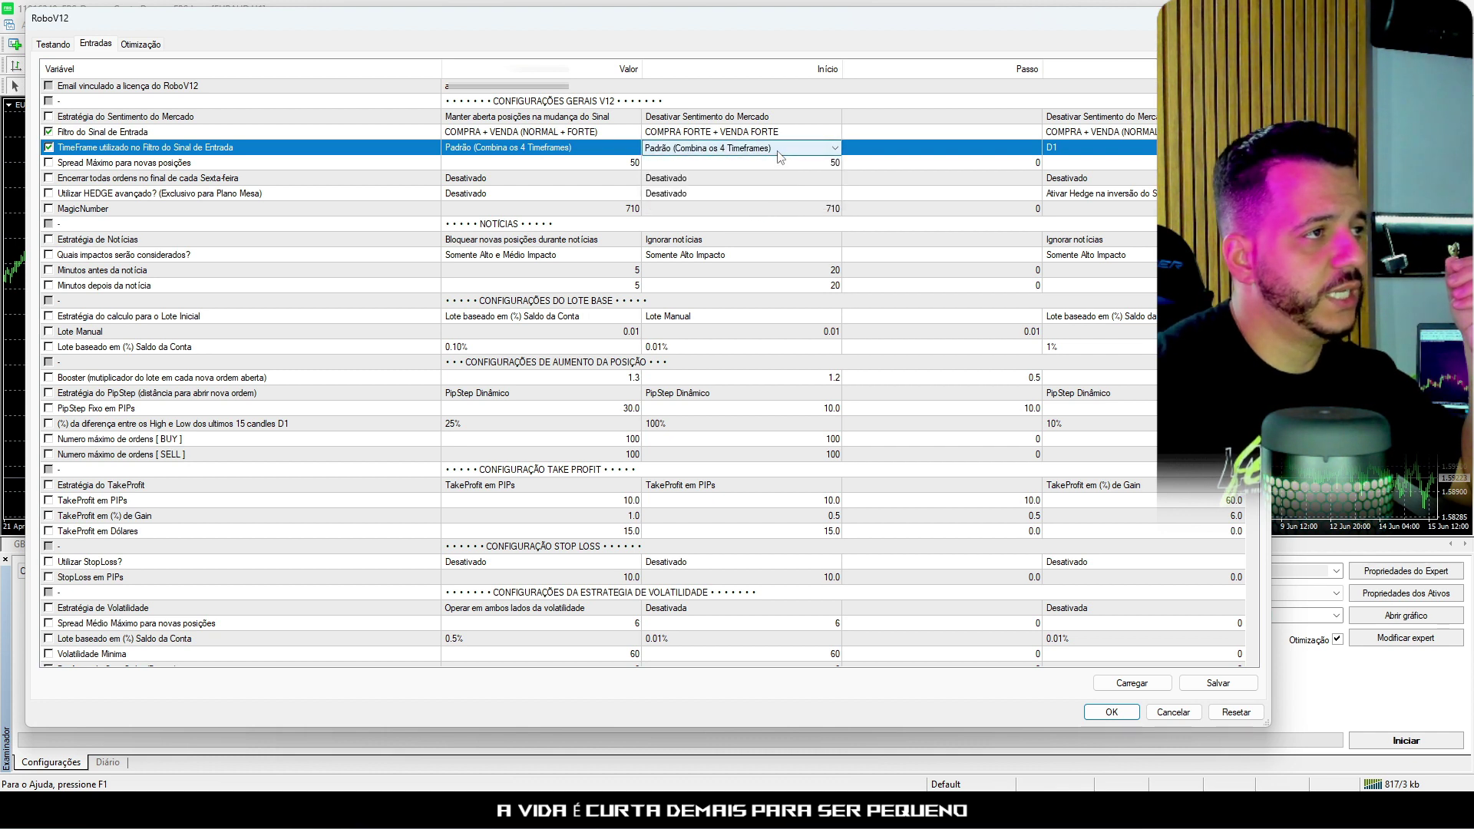
left_click(1066, 151)
left_click(1068, 209)
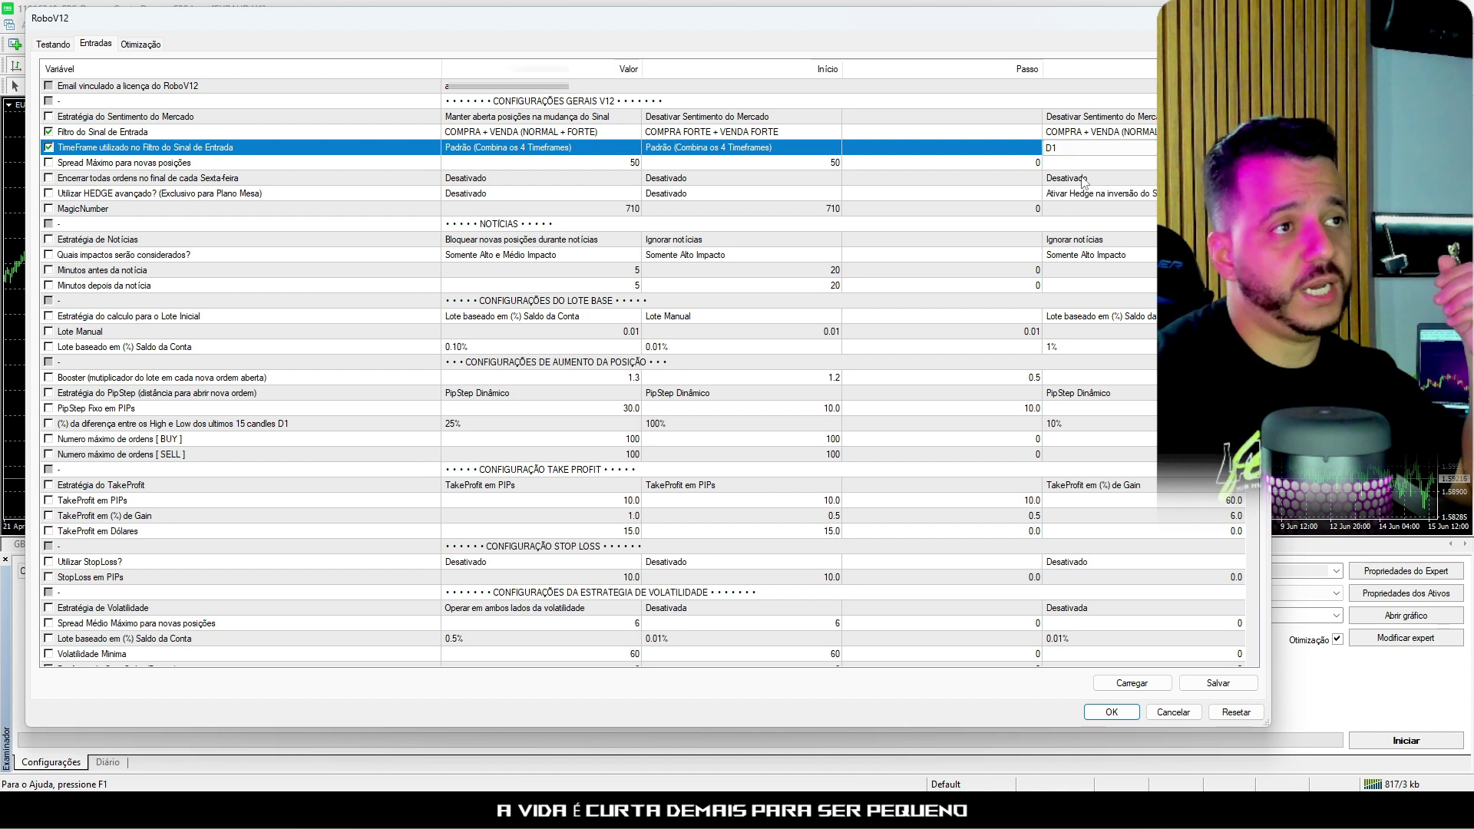
left_click(1082, 177)
left_click(1079, 152)
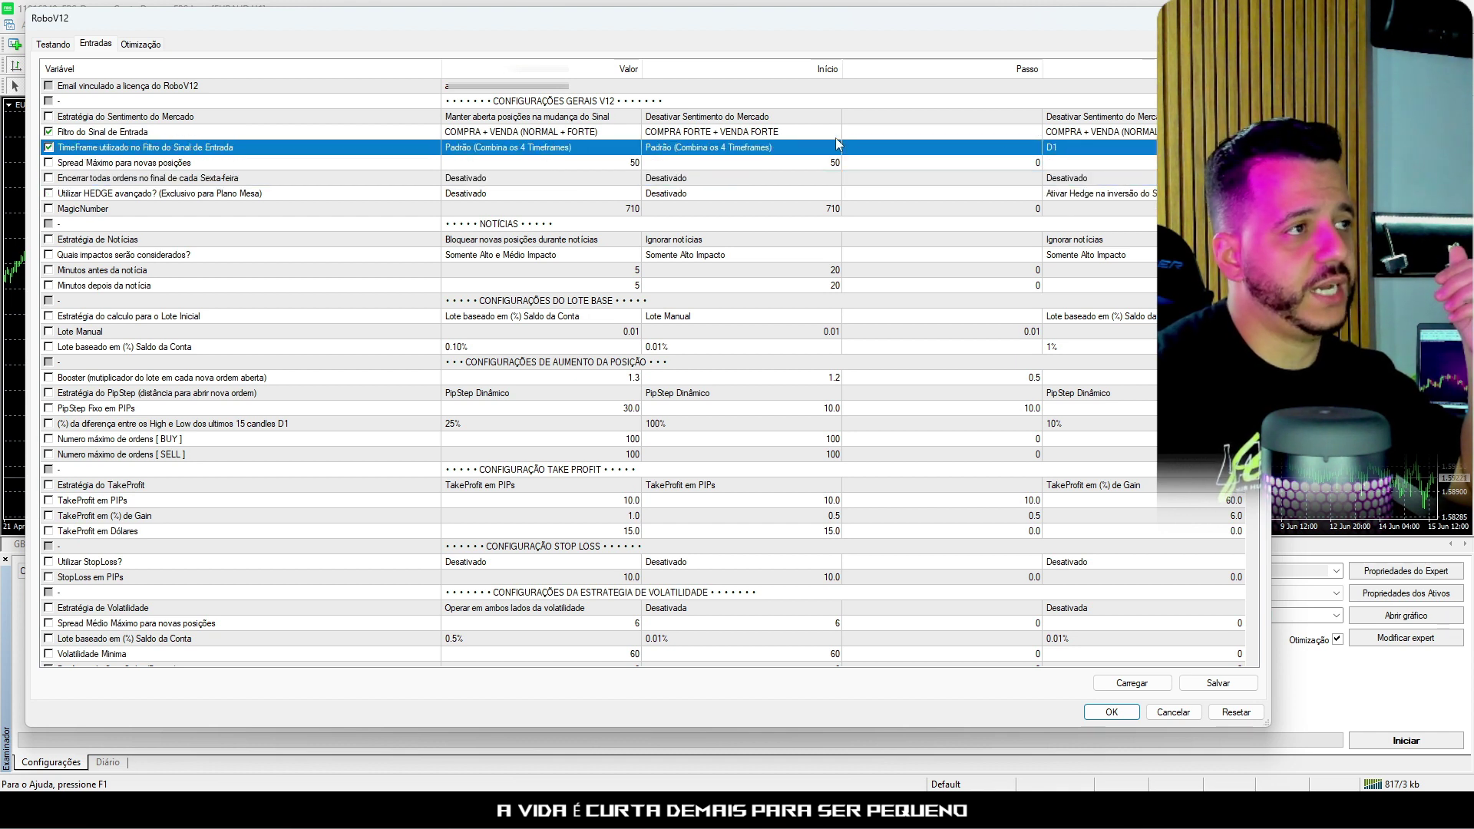
left_click(775, 133)
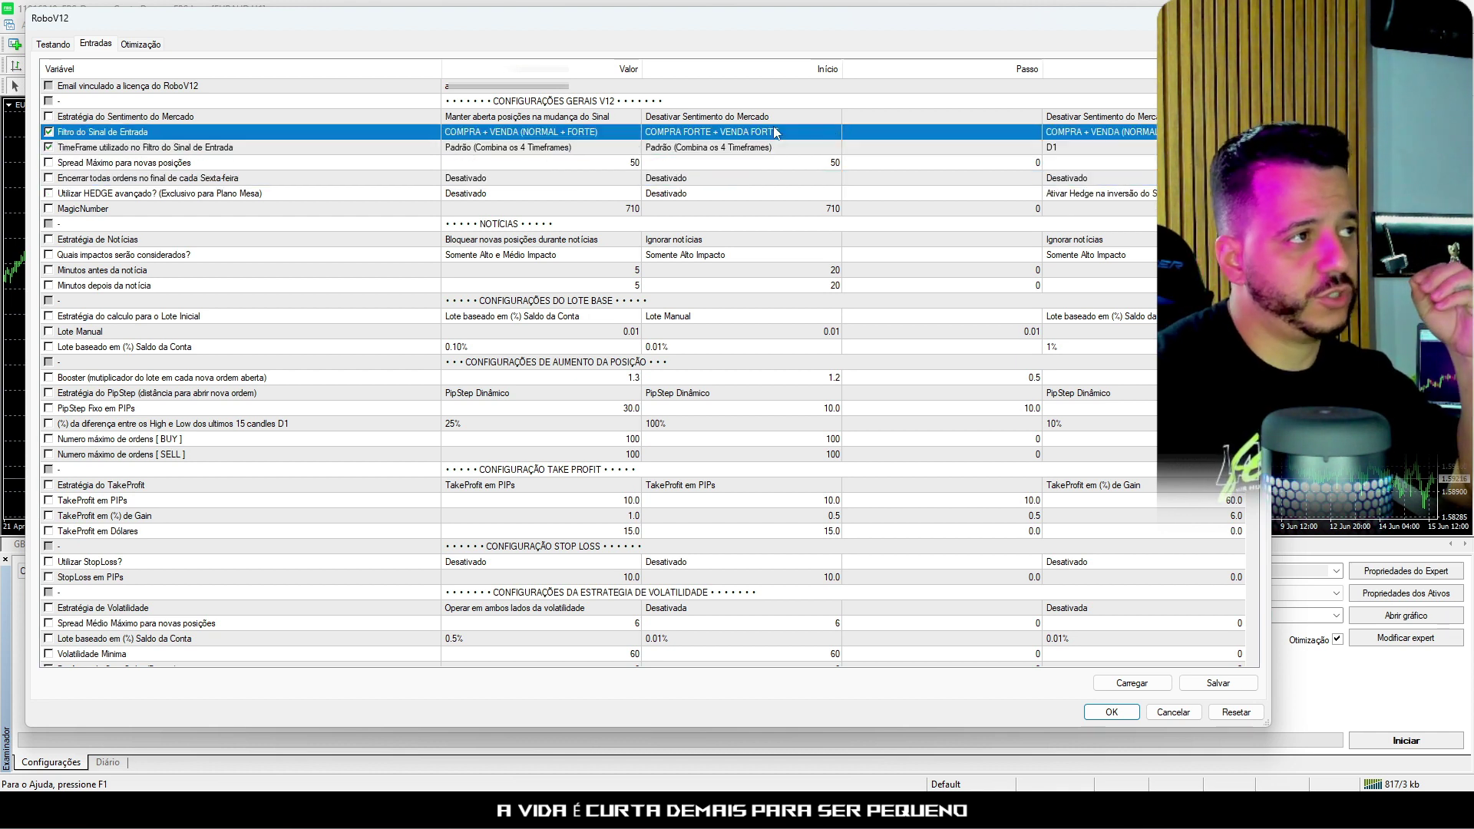
left_click(780, 150)
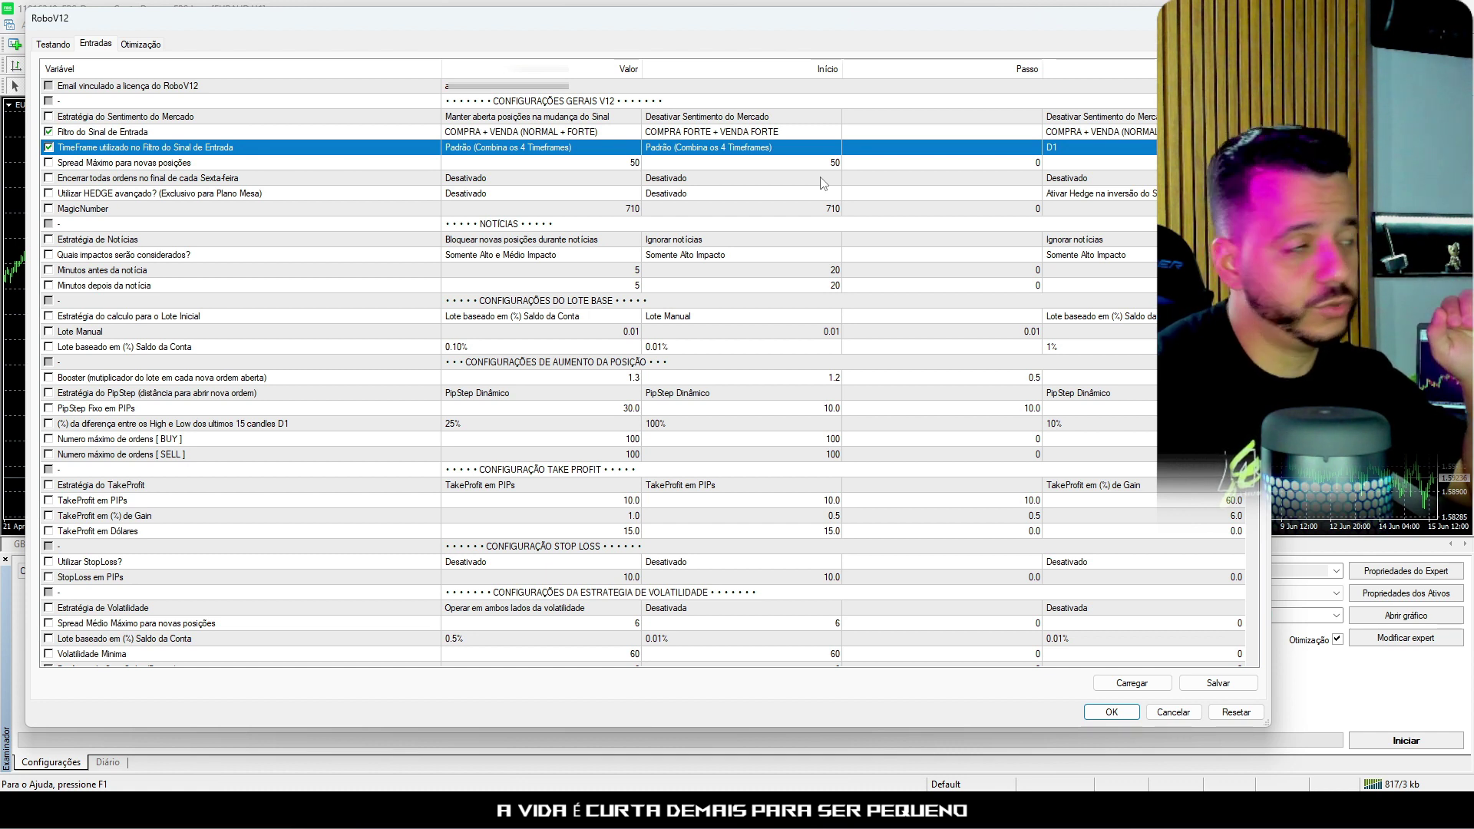
Step: Mark Utilizar HEDGE avançado for optimization with Desativado as its start value
left_click(146, 178)
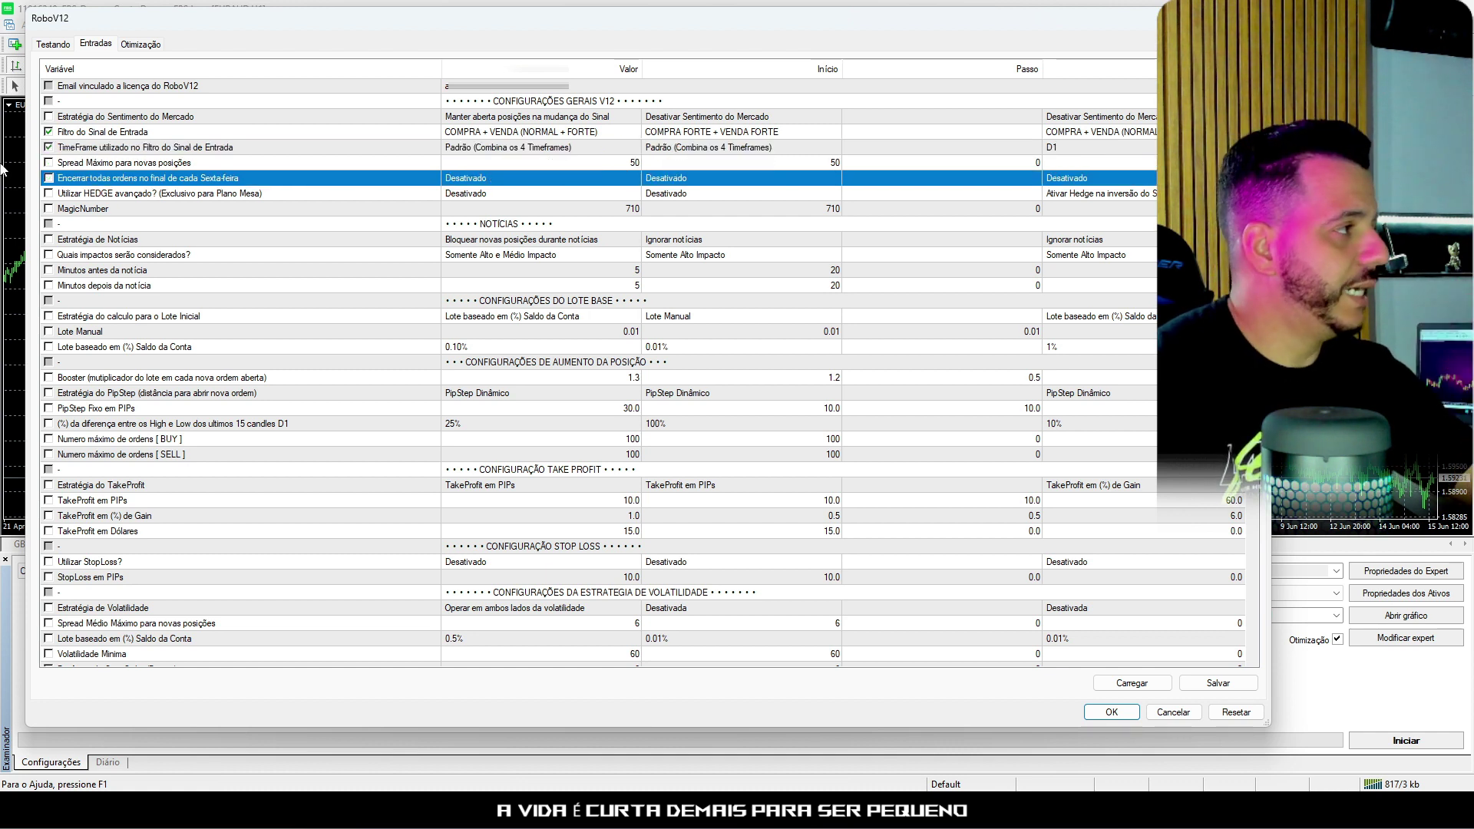
left_click(49, 195)
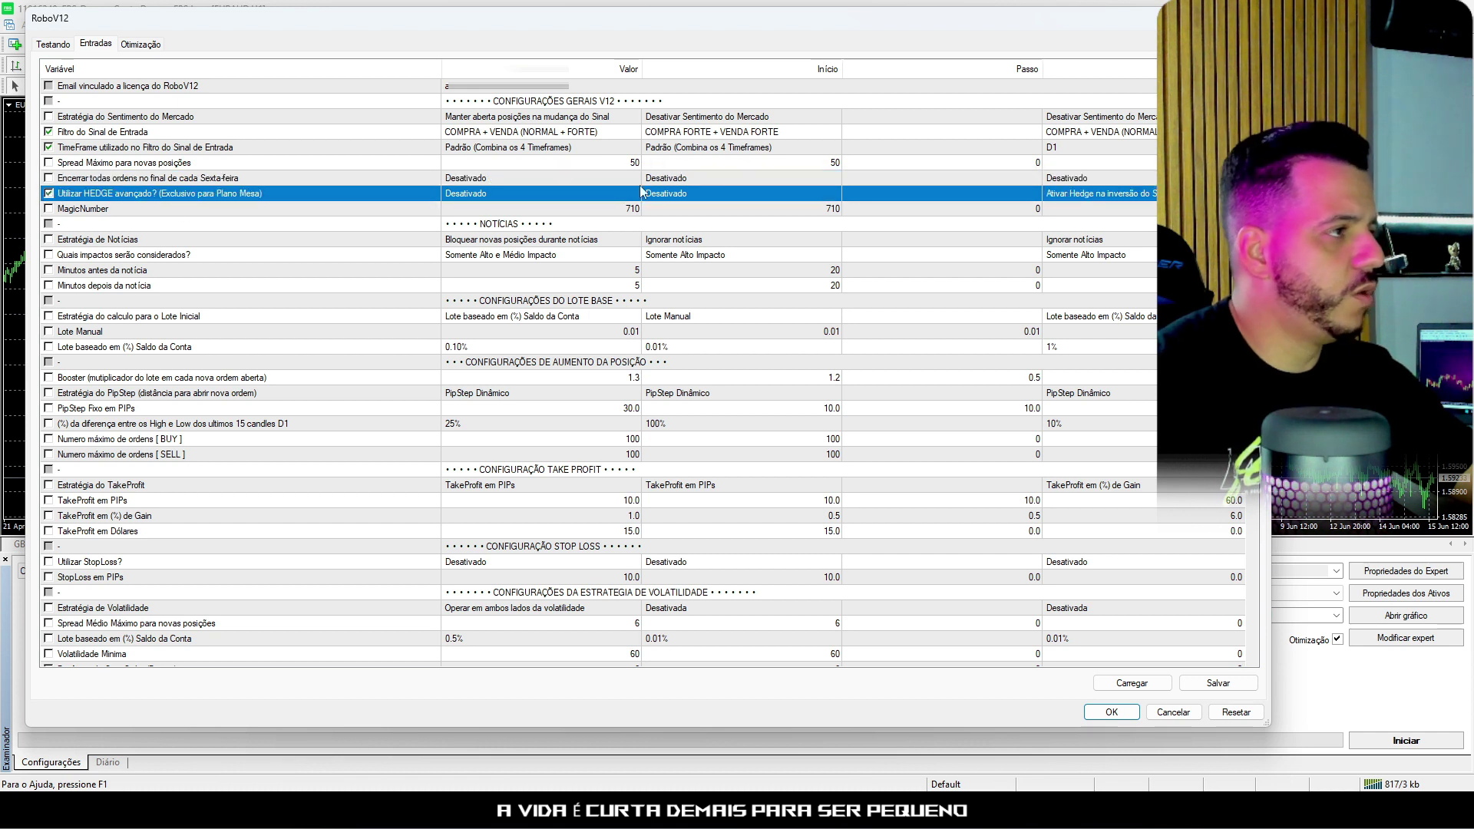
left_click(773, 195)
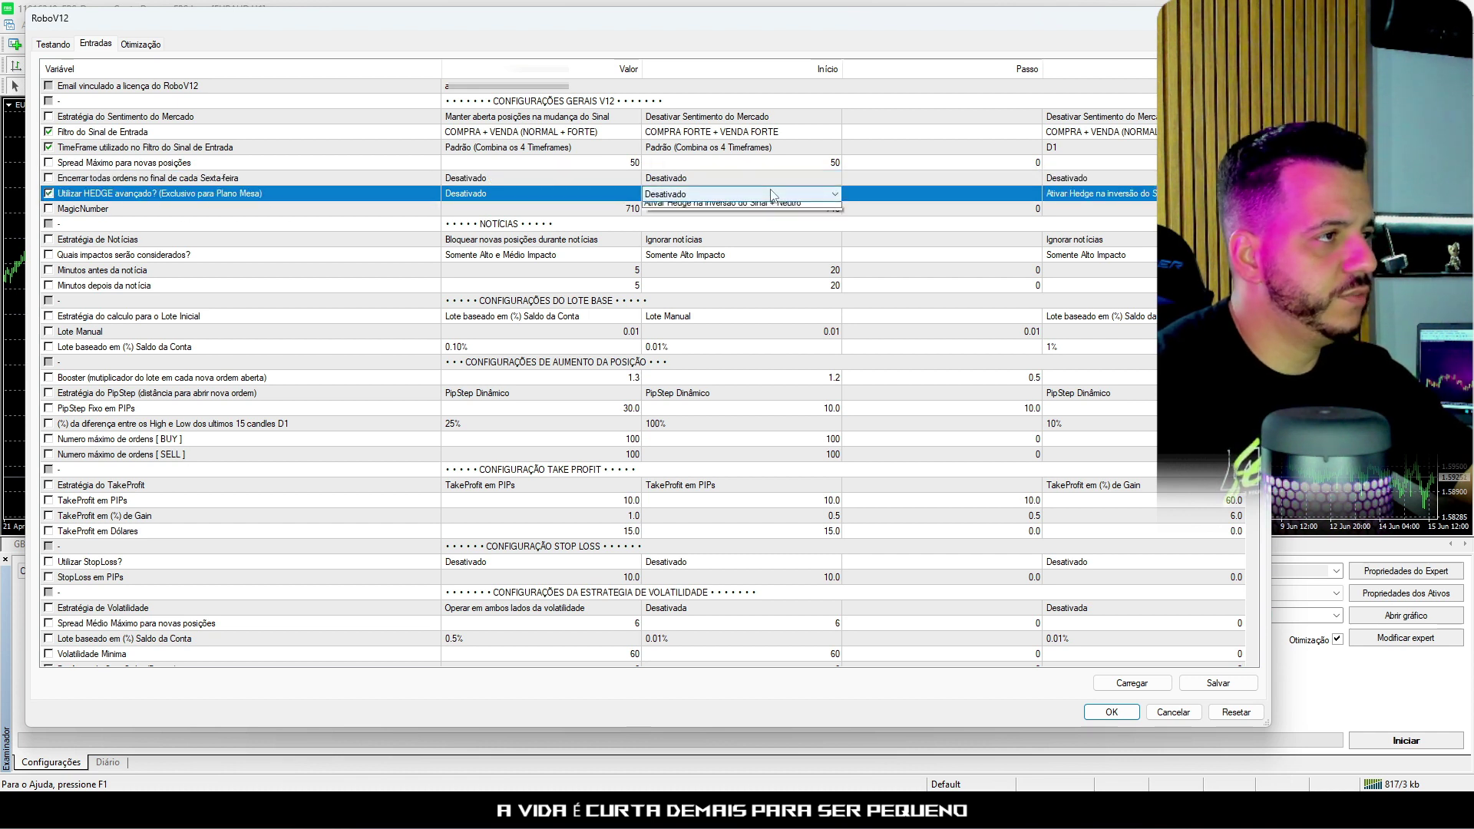
left_click(773, 195)
Step: Set the stop value of Utilizar HEDGE avançado to Ativar Hedge na inversão do Sinal + Neutro
left_click(1098, 193)
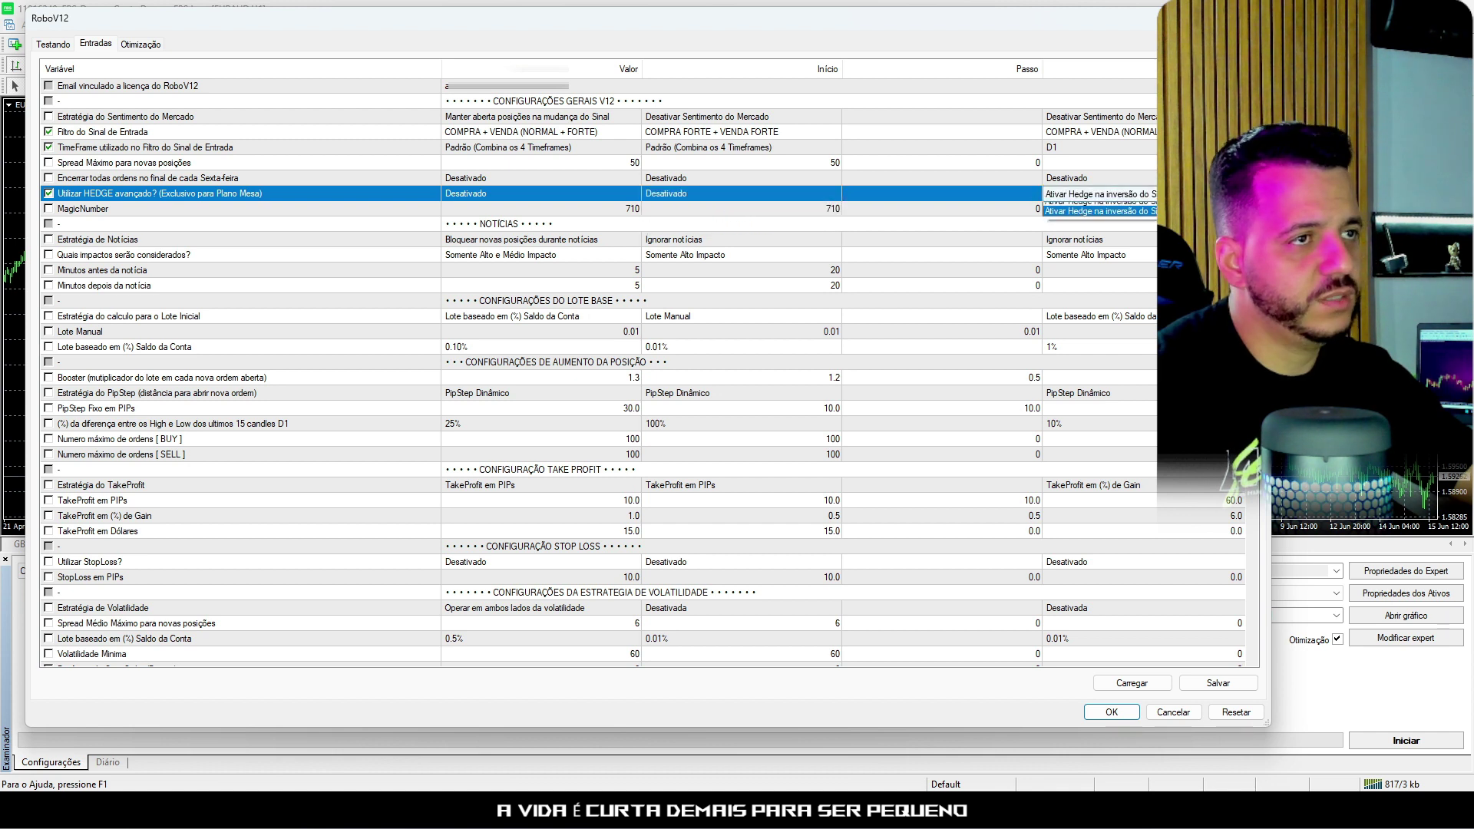
left_click(1098, 194)
left_click(1098, 193)
left_click(1098, 193)
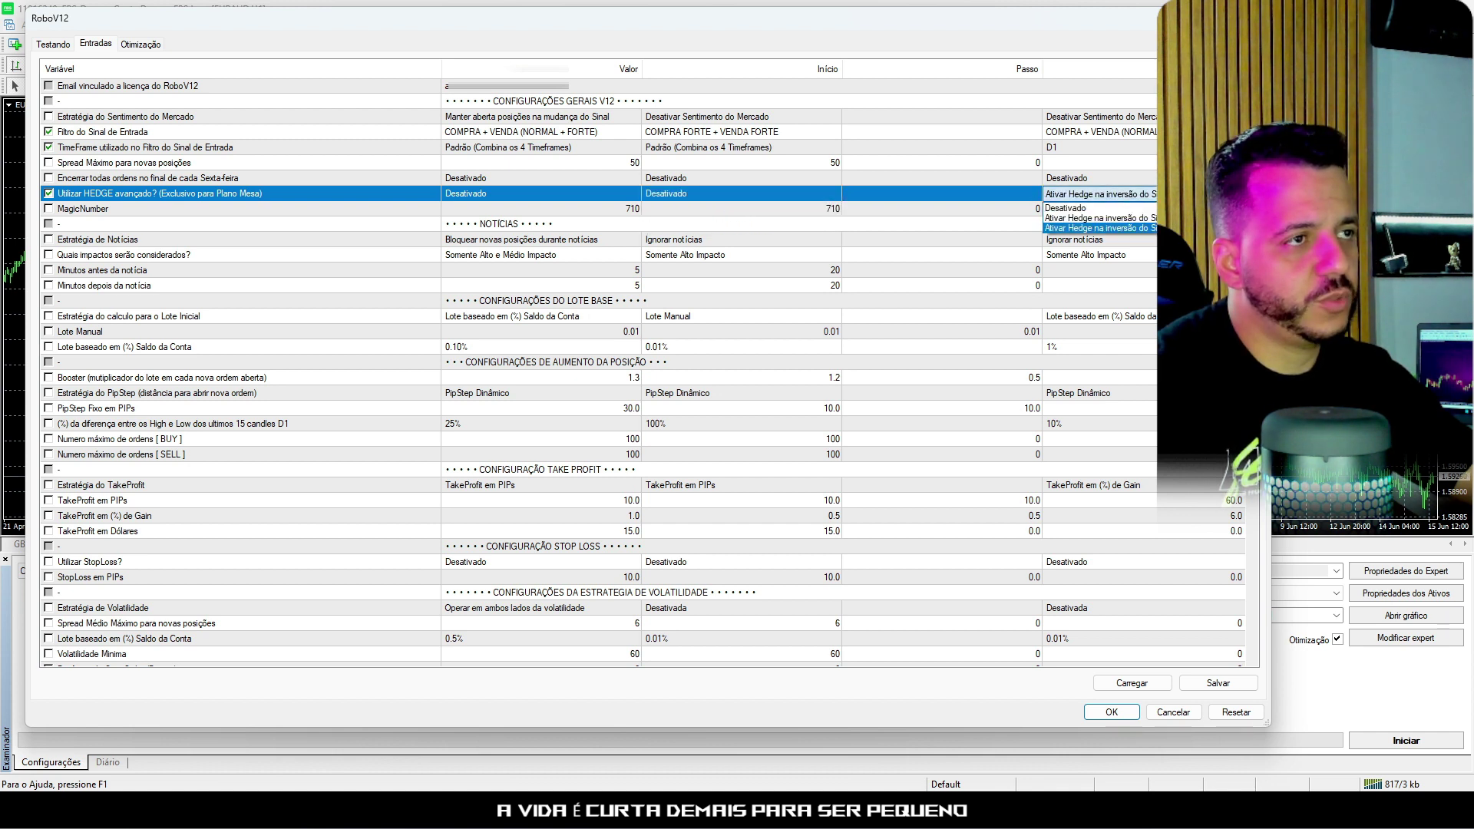
left_click(1098, 228)
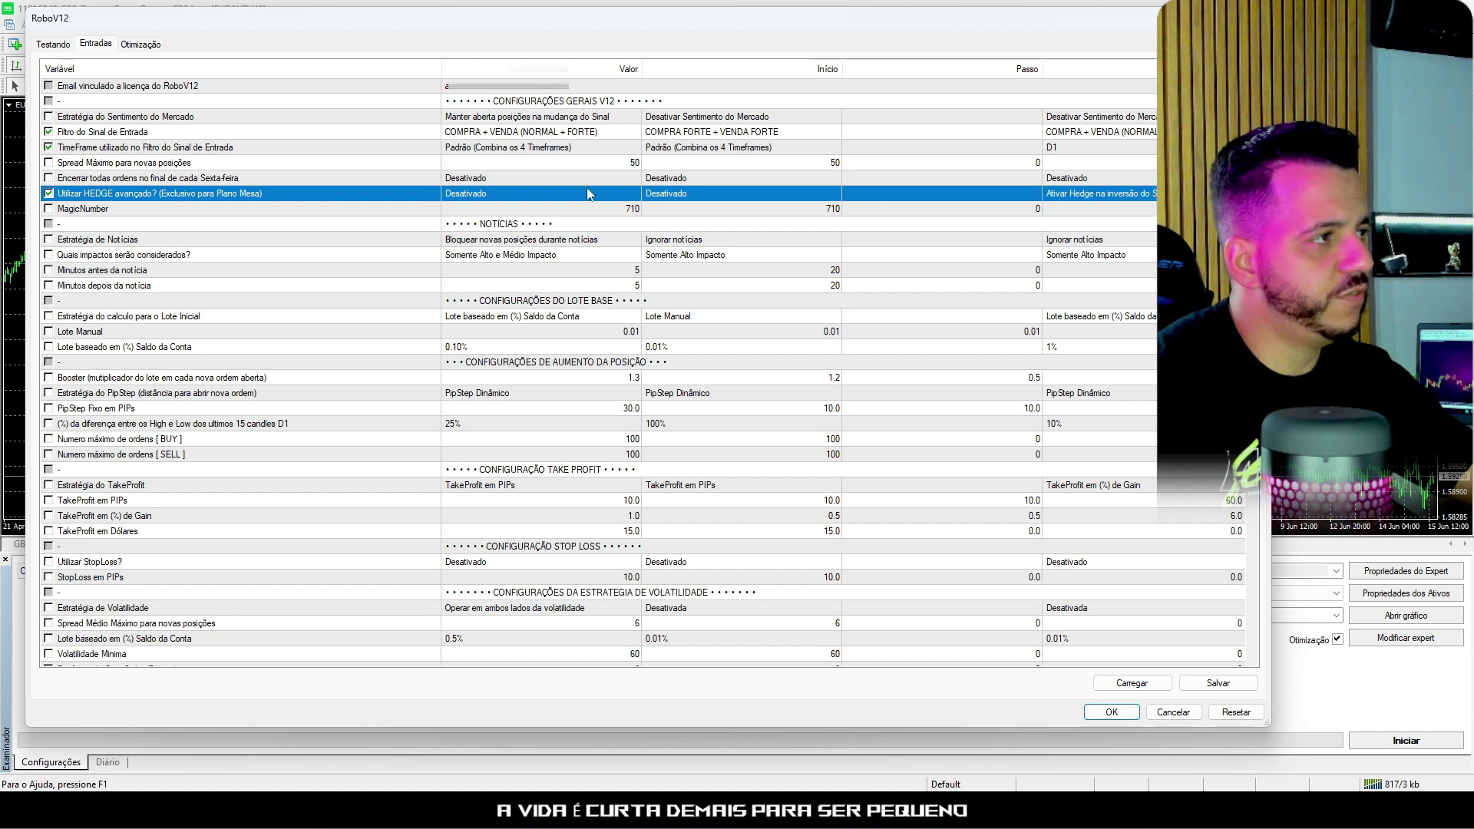
left_click(1136, 198)
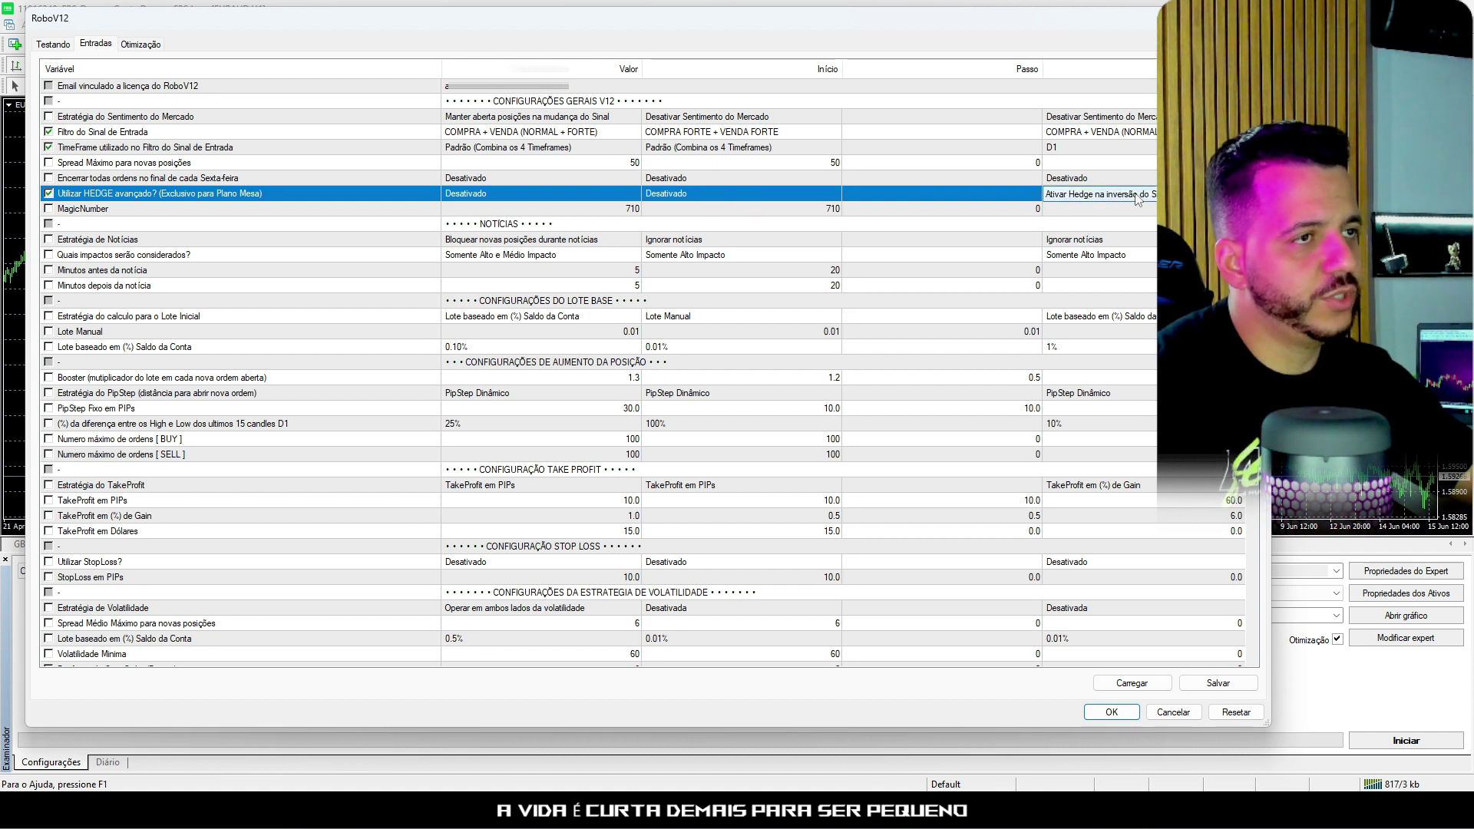
left_click(1136, 198)
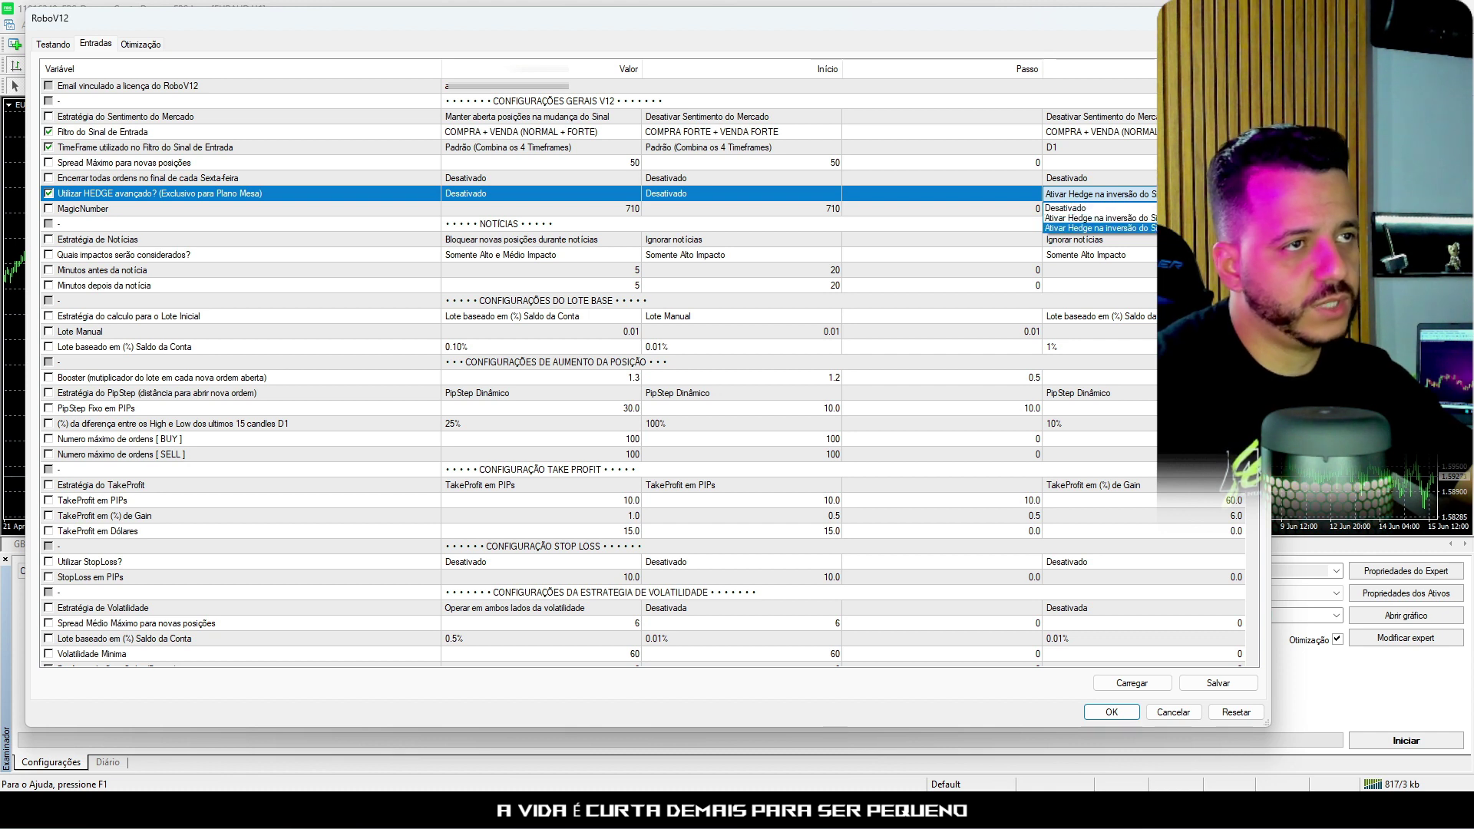
left_click(1098, 228)
left_click(1075, 209)
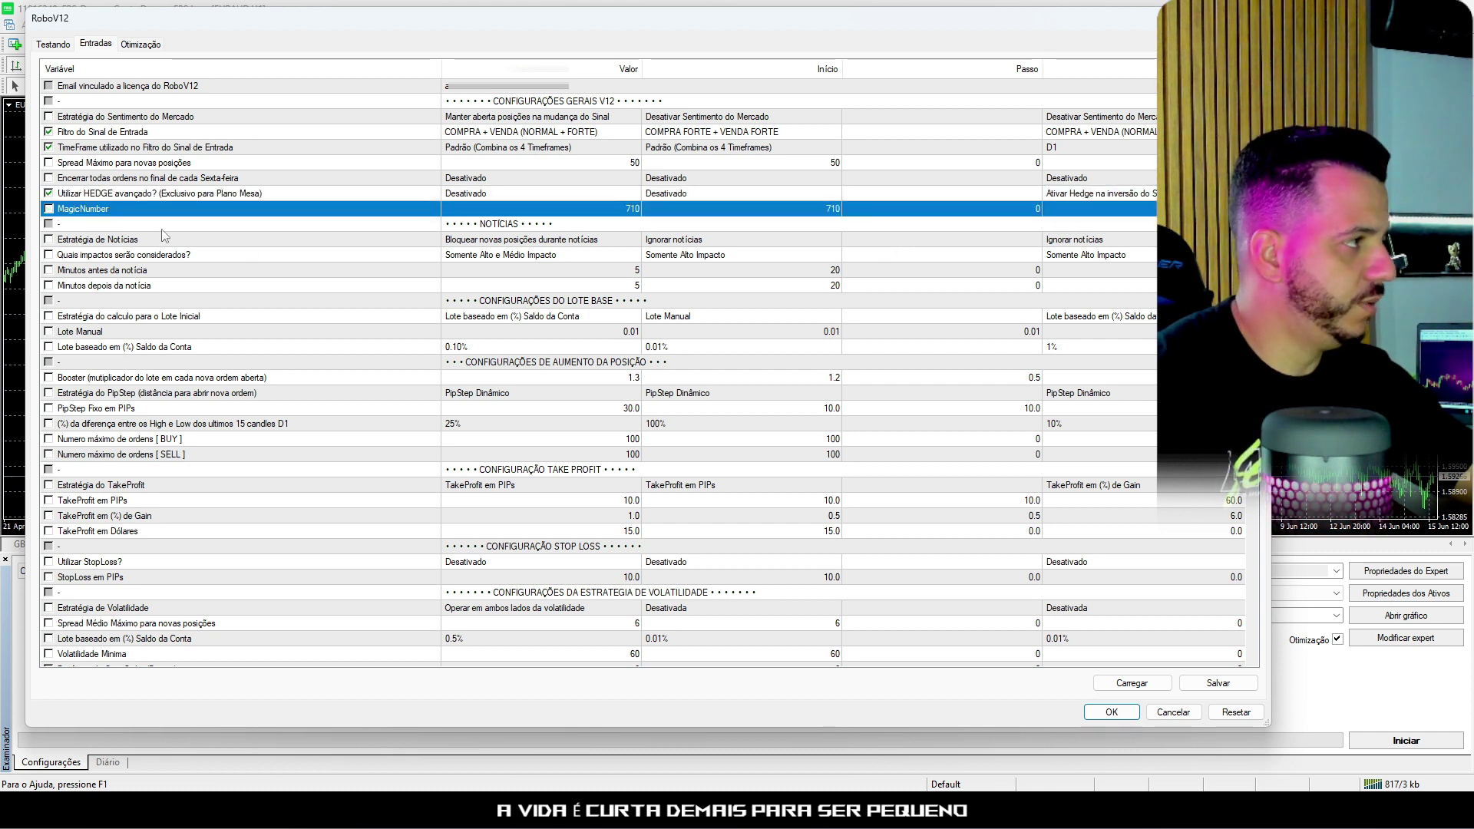
Step: Mark Lote baseado em (%) Saldo da Conta for optimization in the base lot settings
scroll(680, 247, "down", 1)
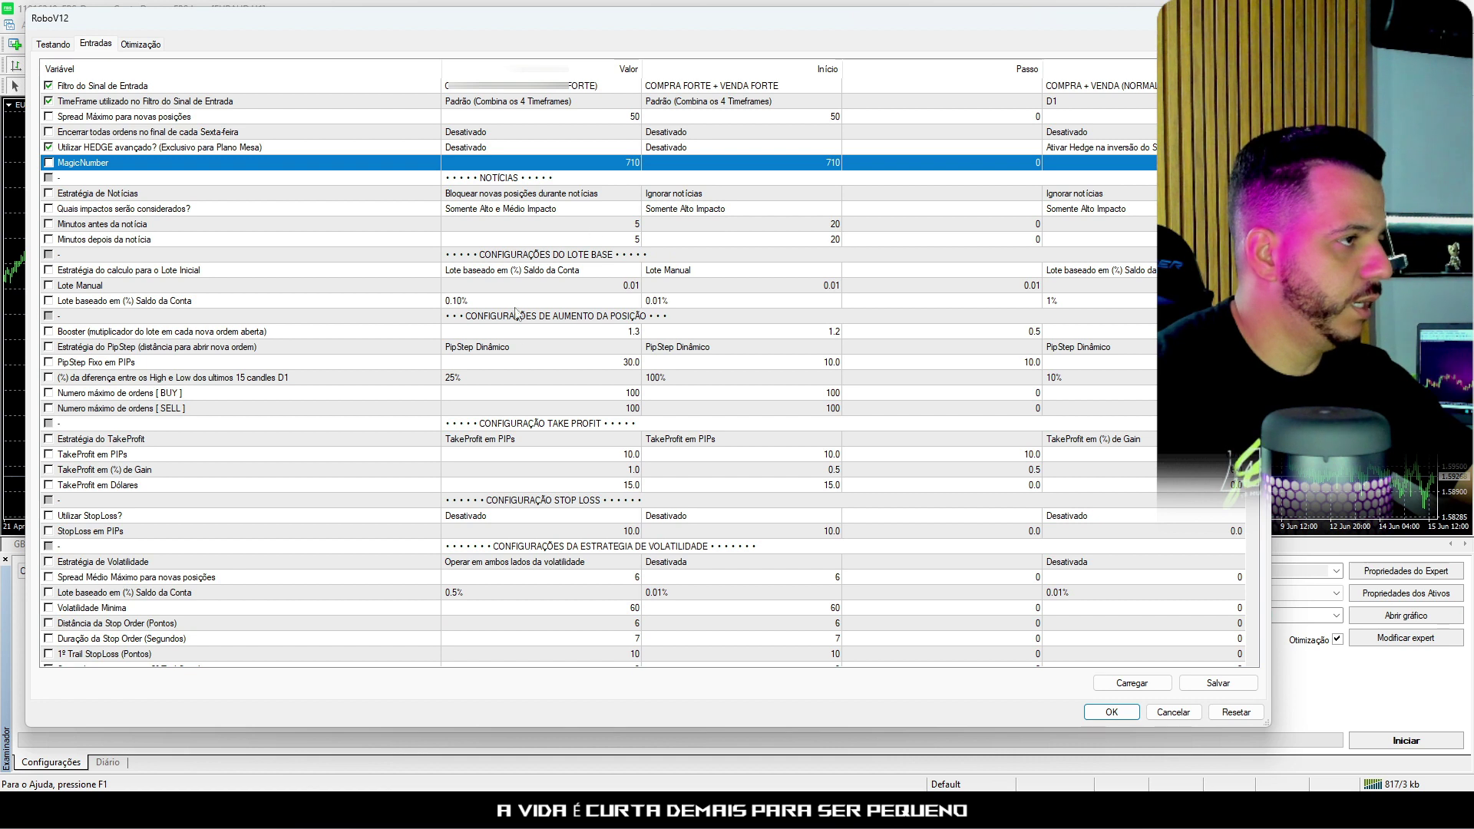
left_click(68, 300)
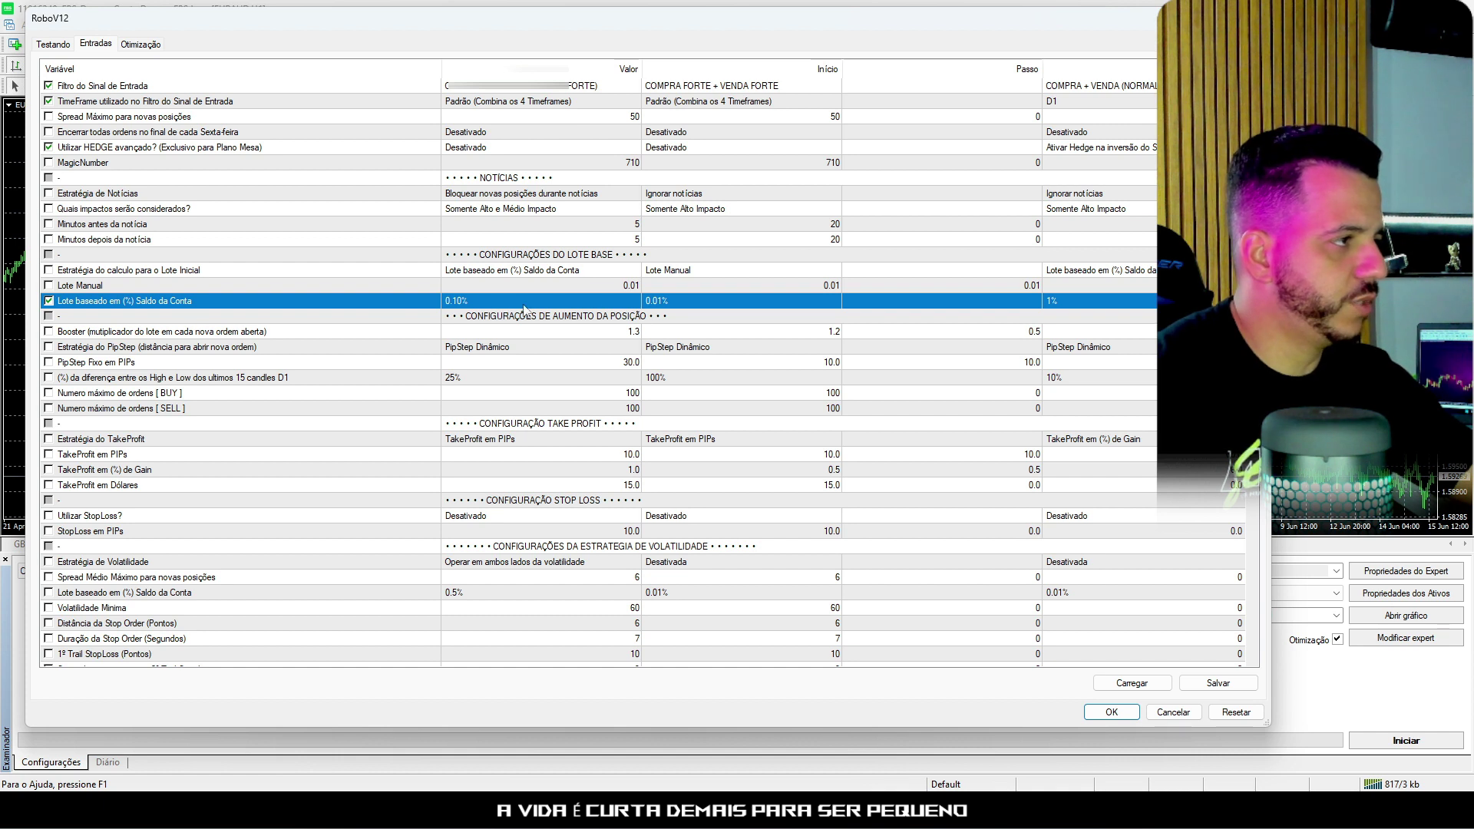
Step: Set the optimization stop value of Lote baseado em (%) Saldo da Conta to 0.5%
left_click(829, 307)
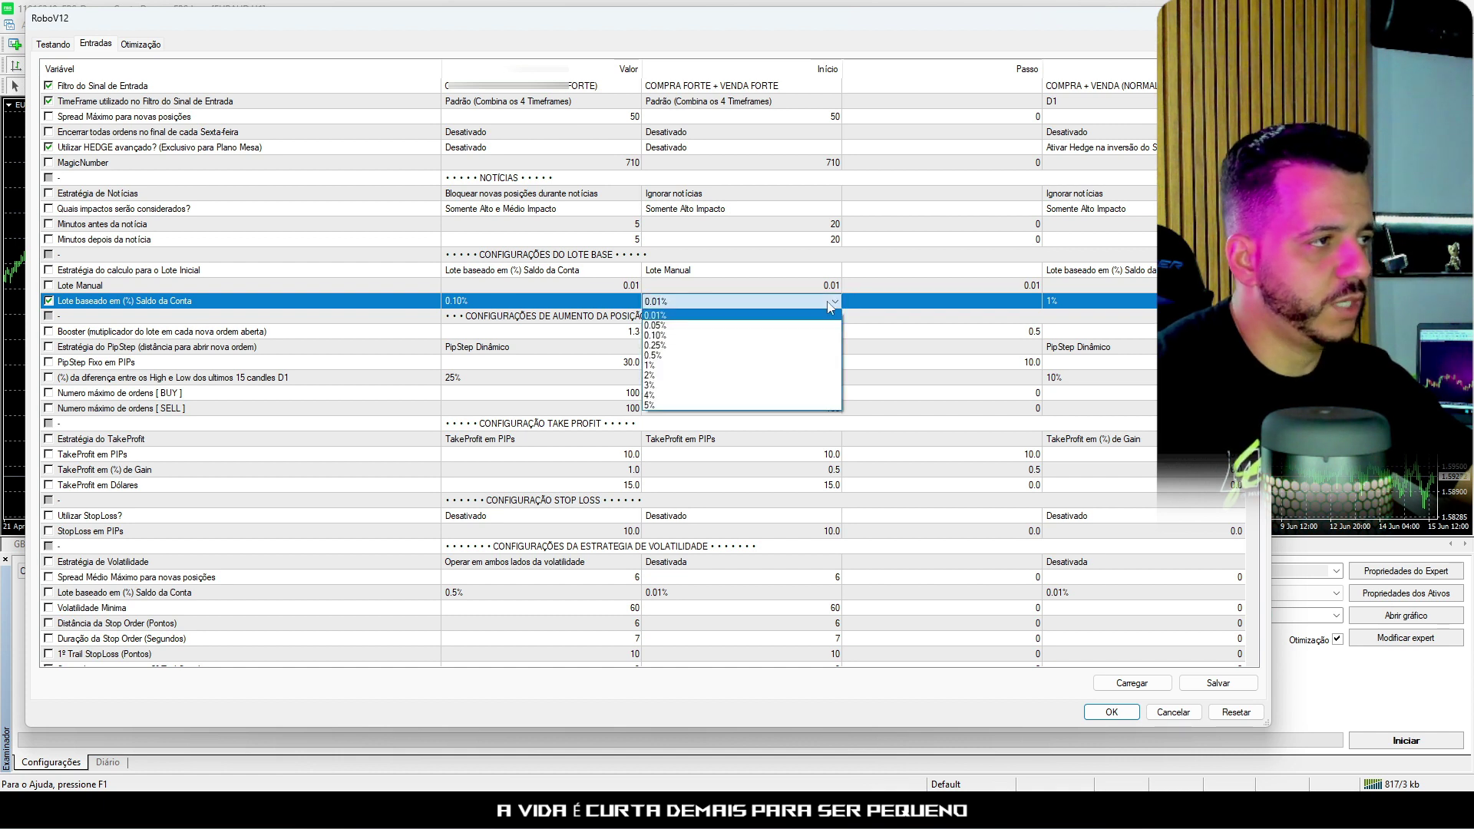
left_click(1073, 305)
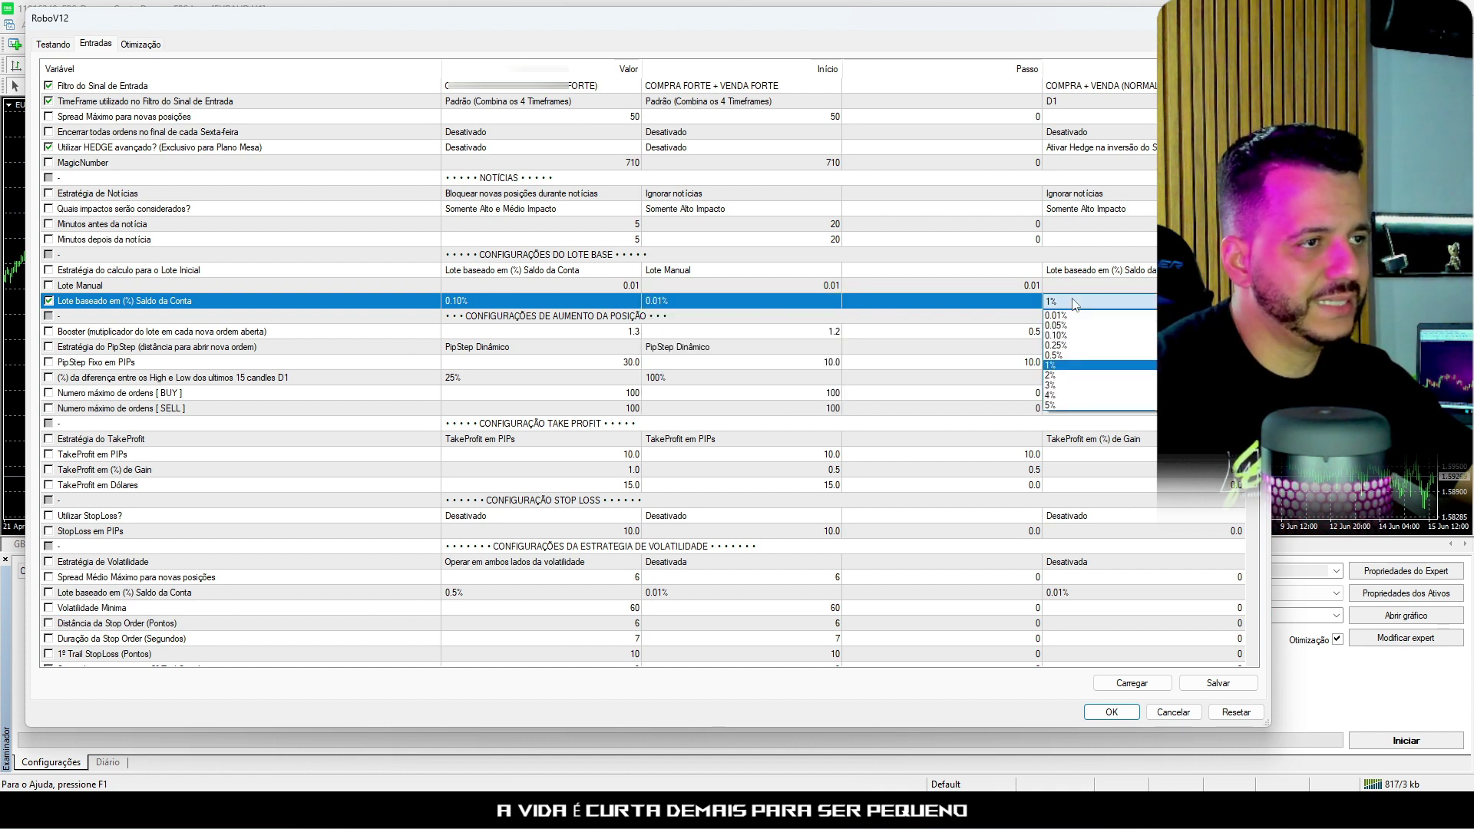
left_click(1055, 304)
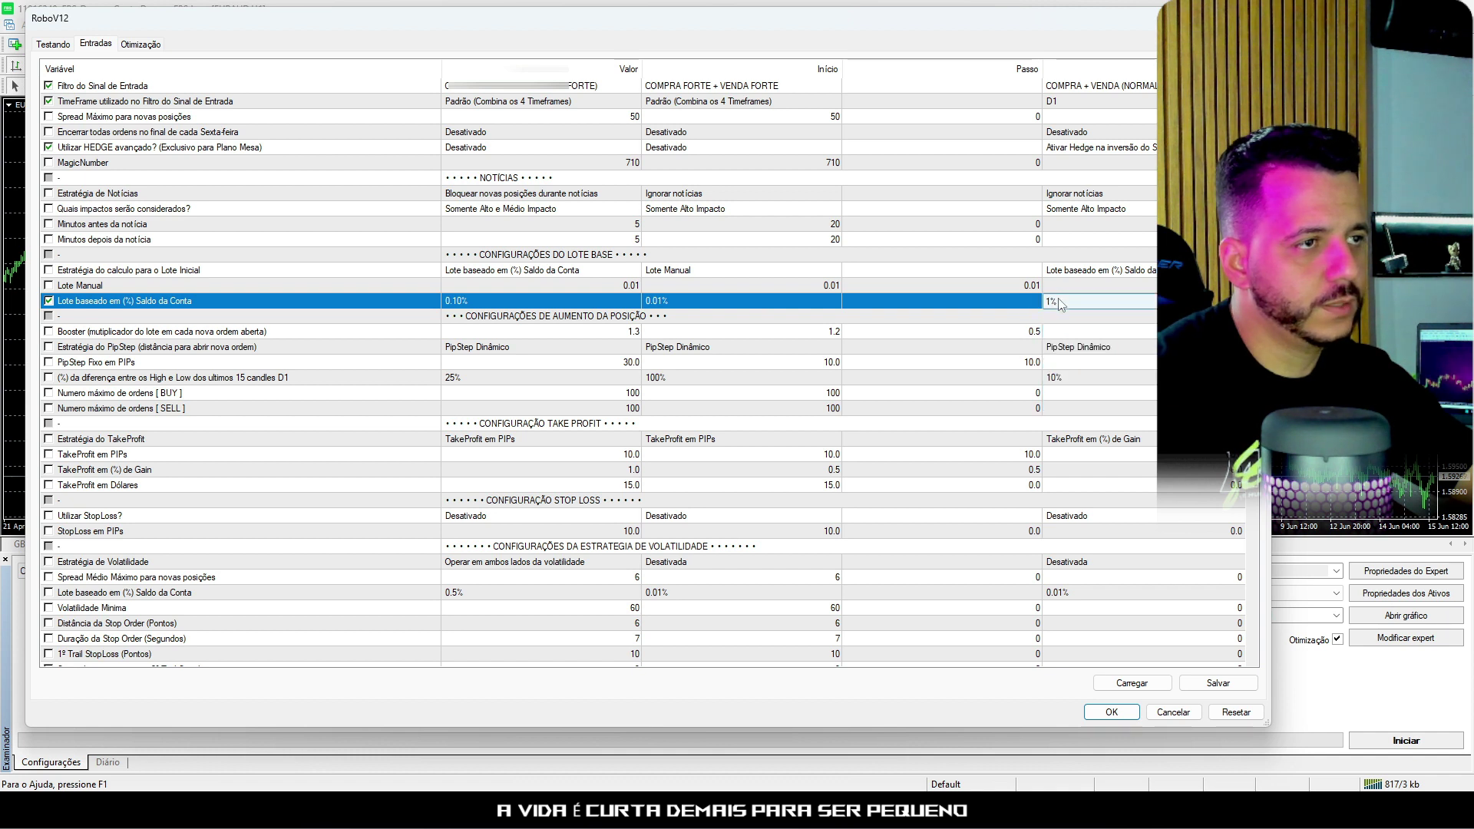
left_click(1071, 361)
left_click(1067, 335)
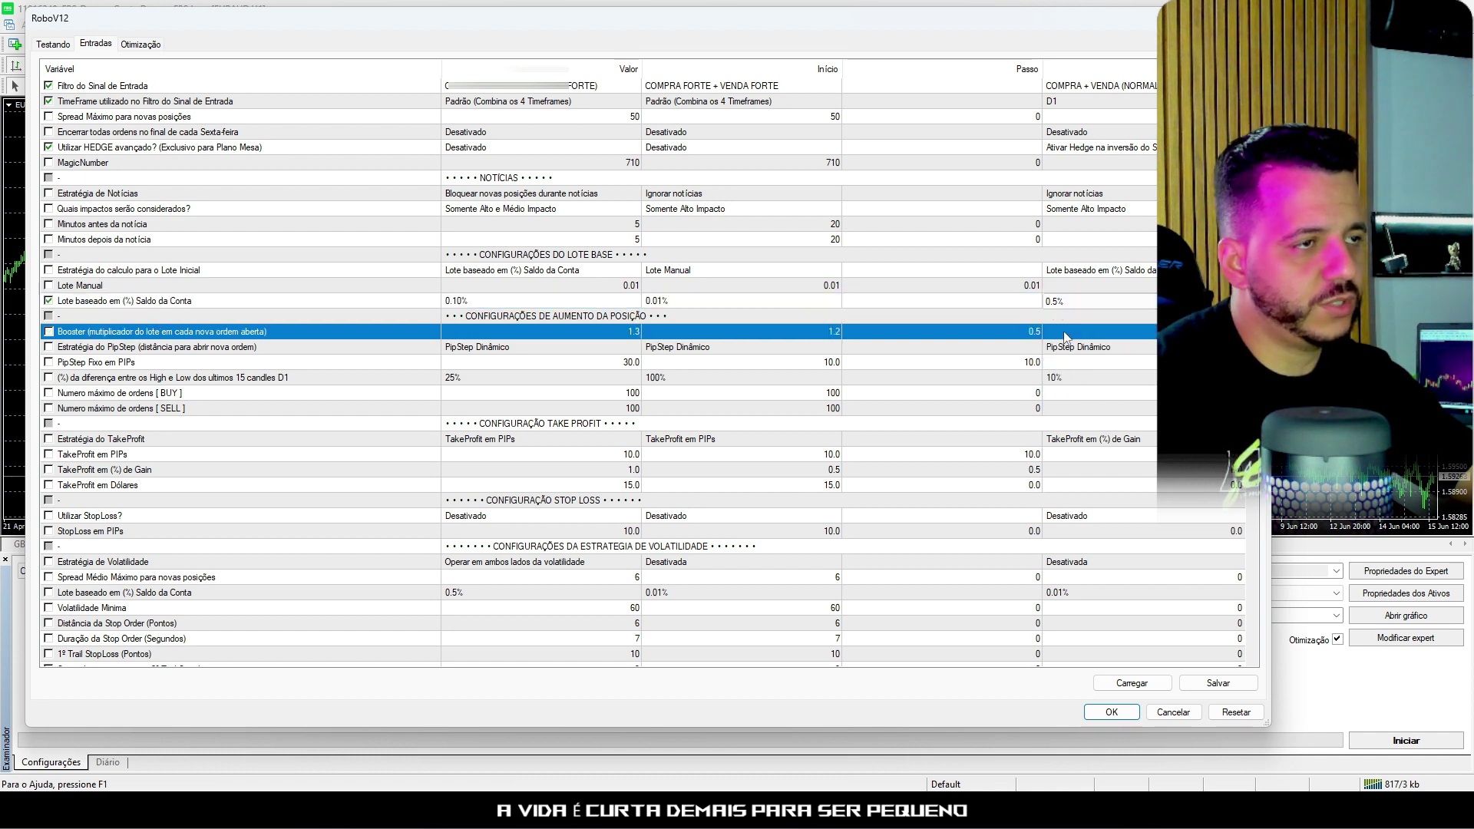
Step: Review the available stop values for Lote baseado em (%) Saldo da Conta
left_click(1079, 317)
left_click(1088, 303)
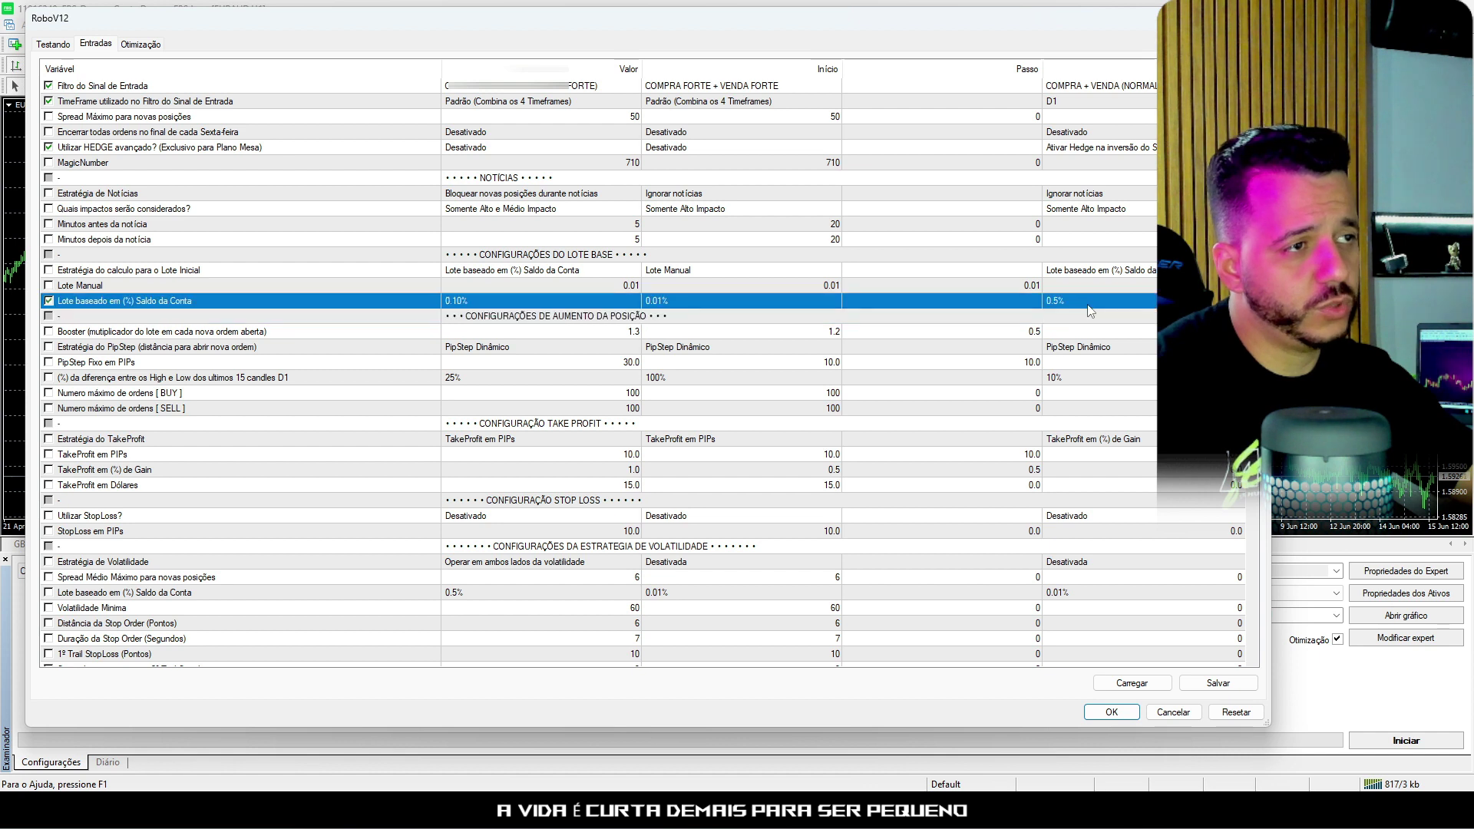
left_click(1090, 303)
left_click(1089, 306)
left_click(1088, 306)
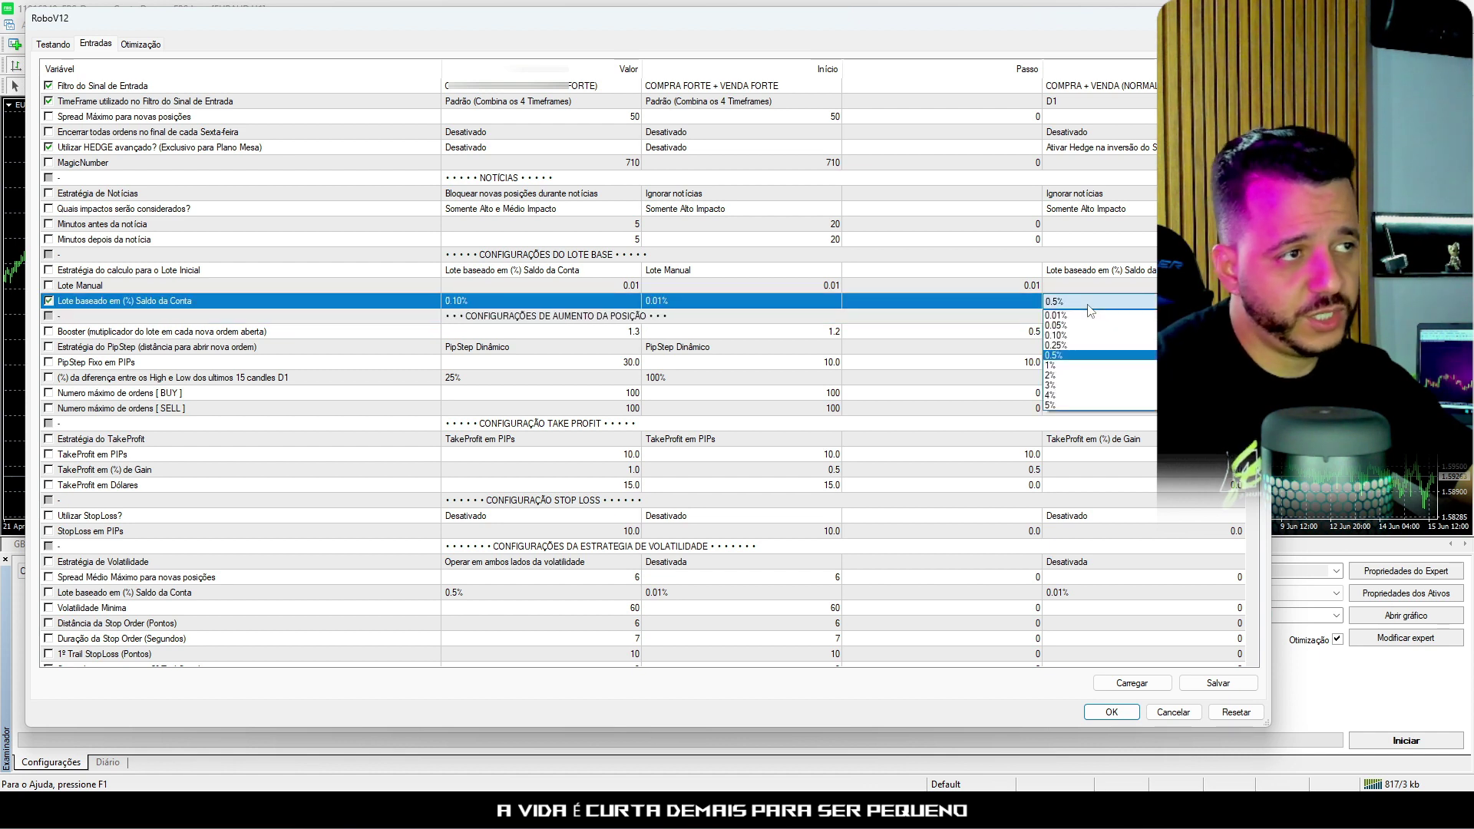
left_click(1089, 306)
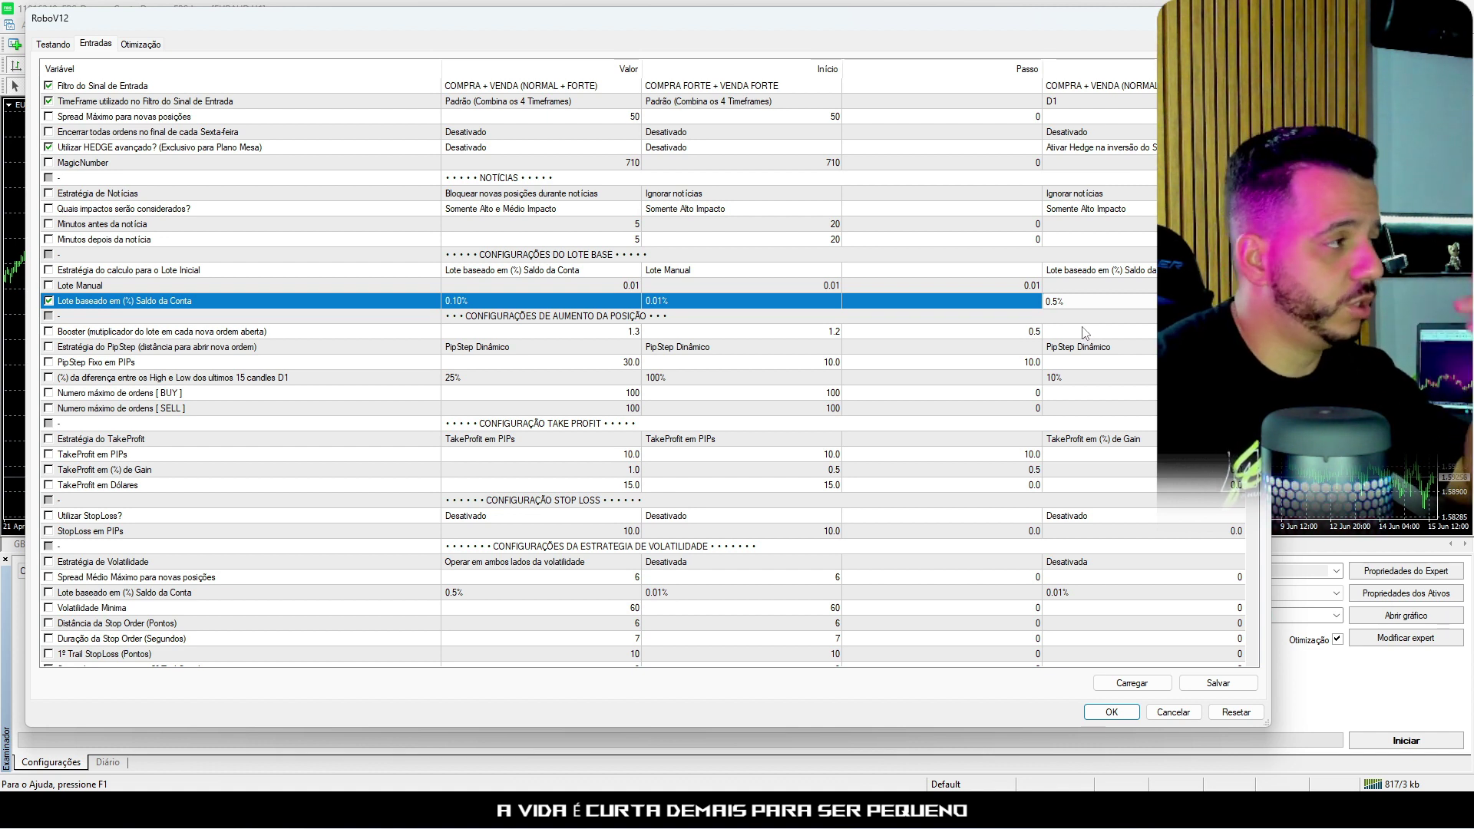
left_click(1086, 330)
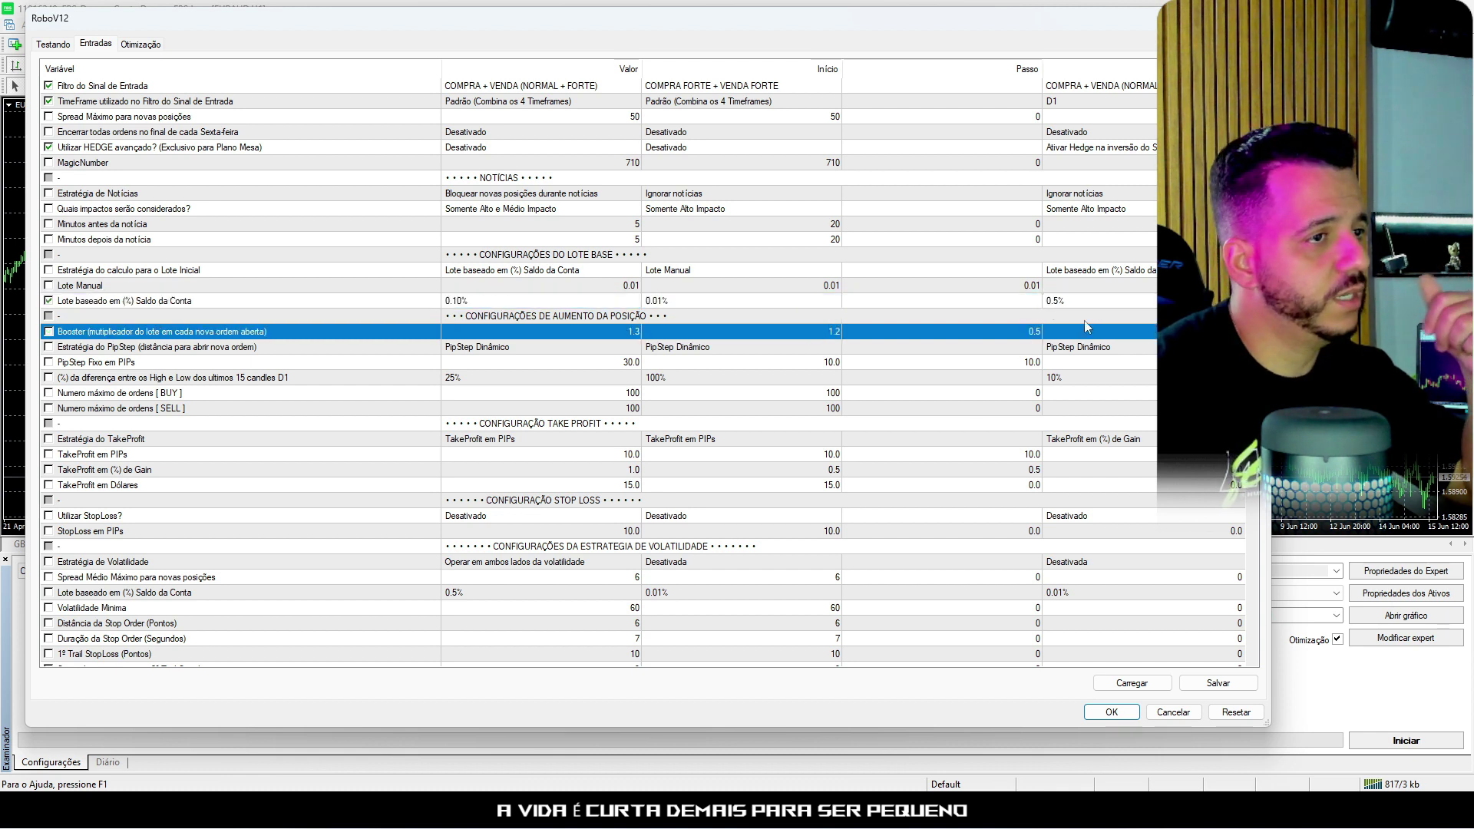
left_click(1090, 302)
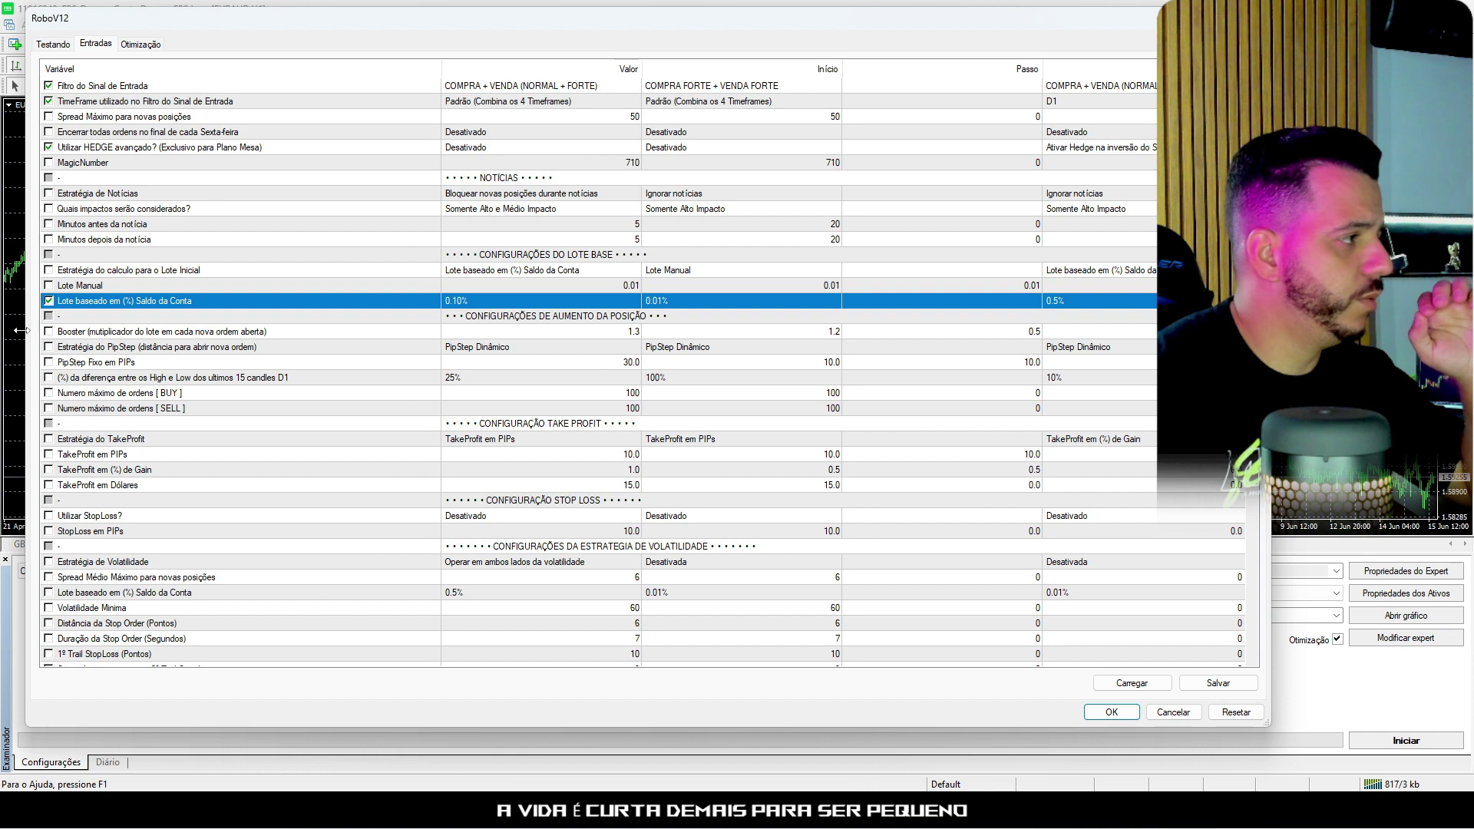
Step: Mark Booster (multiplicador do lote em cada nova ordem aberta) for optimization and check its start, step and stop values
left_click(48, 331)
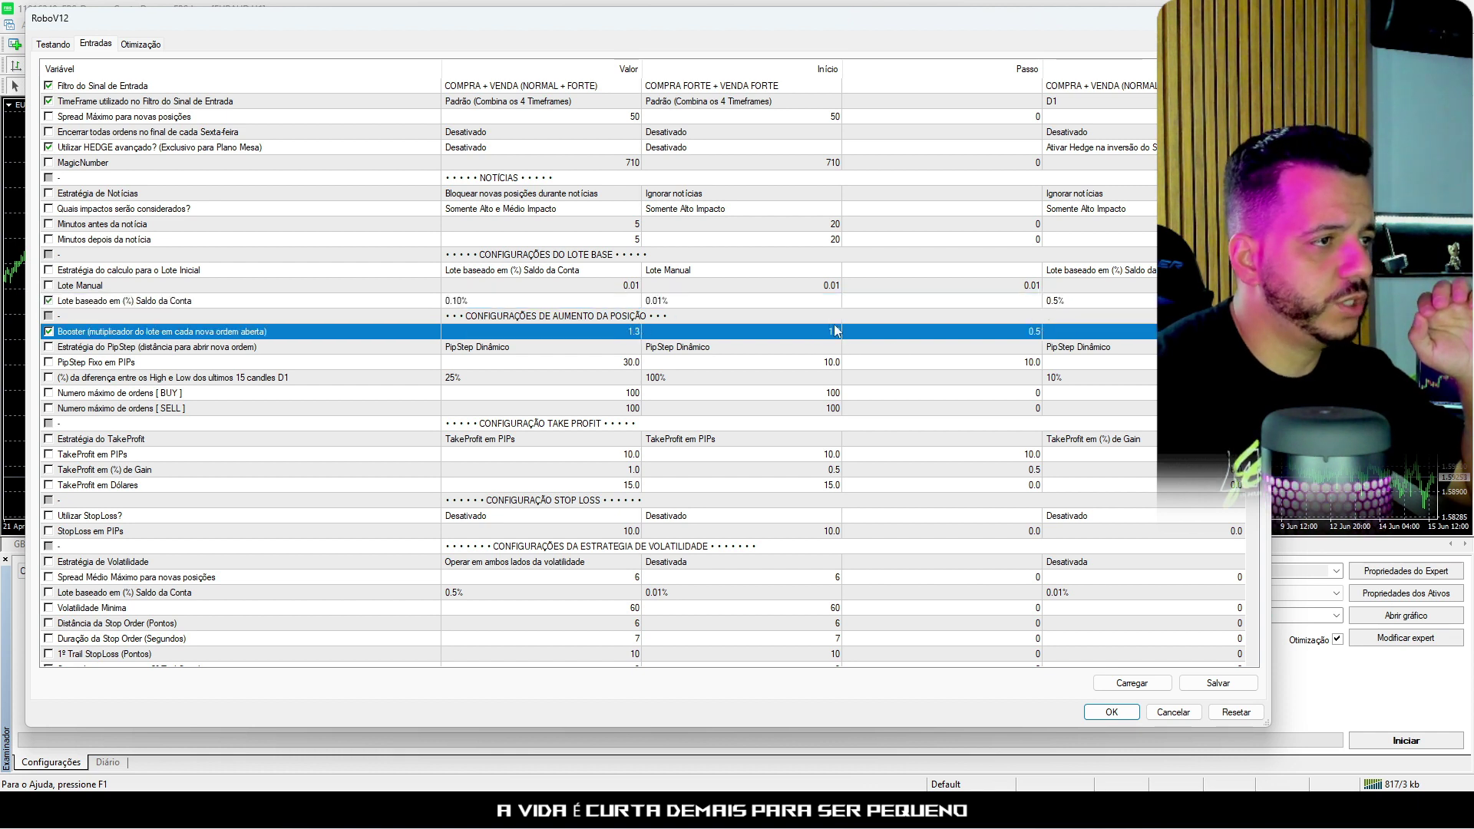
left_click(1034, 332)
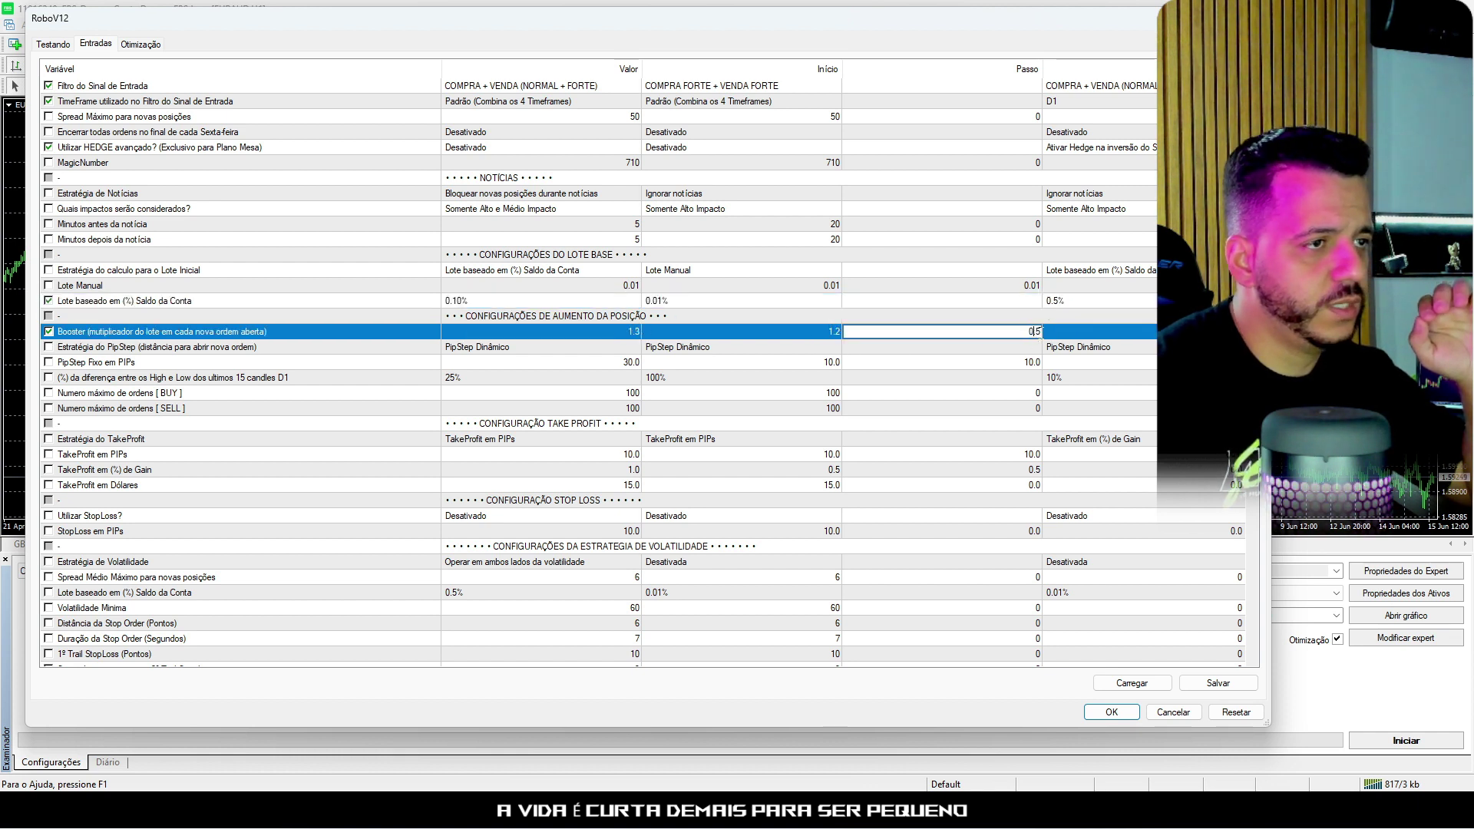
left_click_drag(1020, 333, 1059, 328)
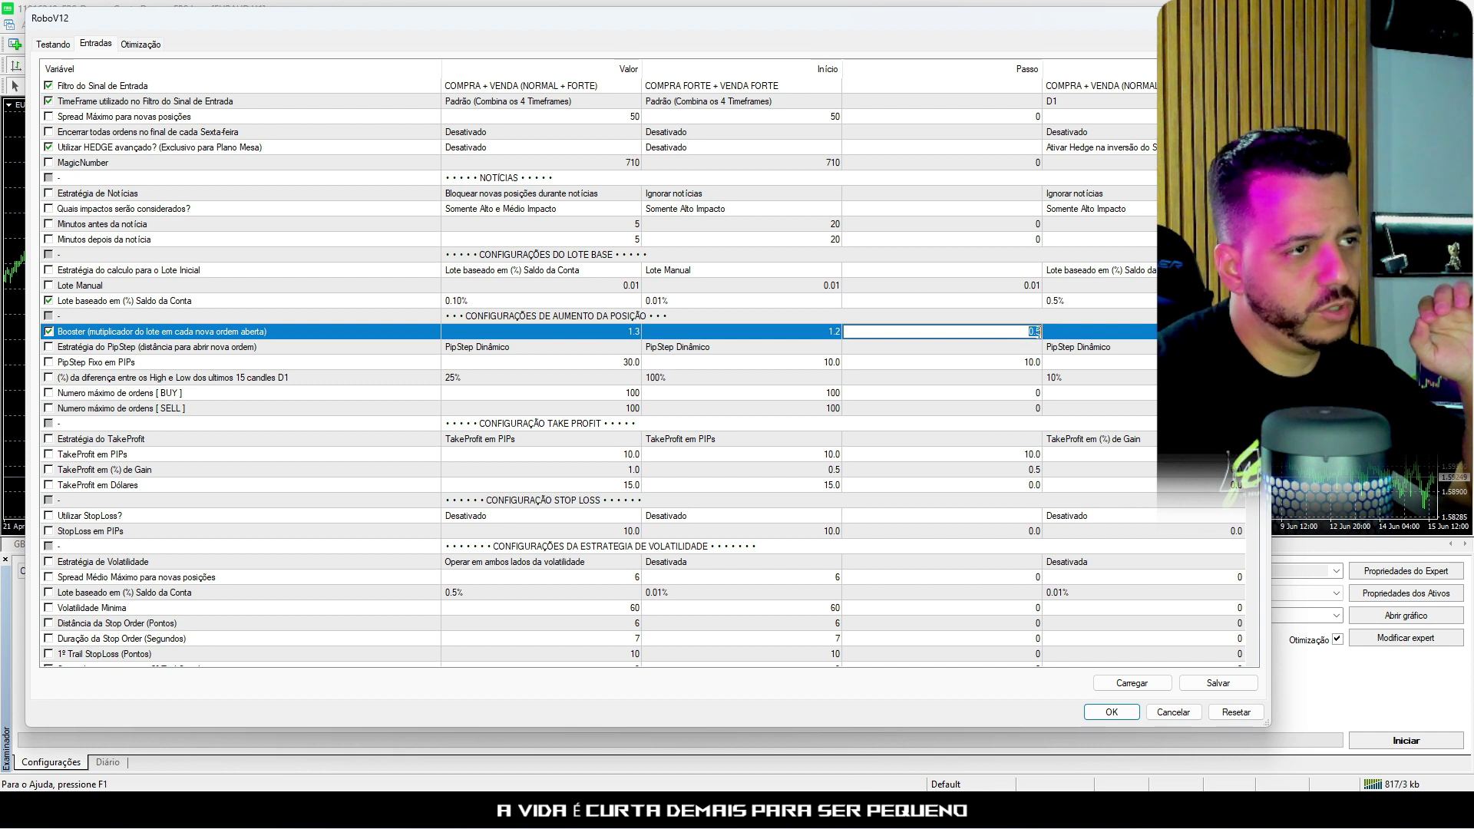
left_click(834, 332)
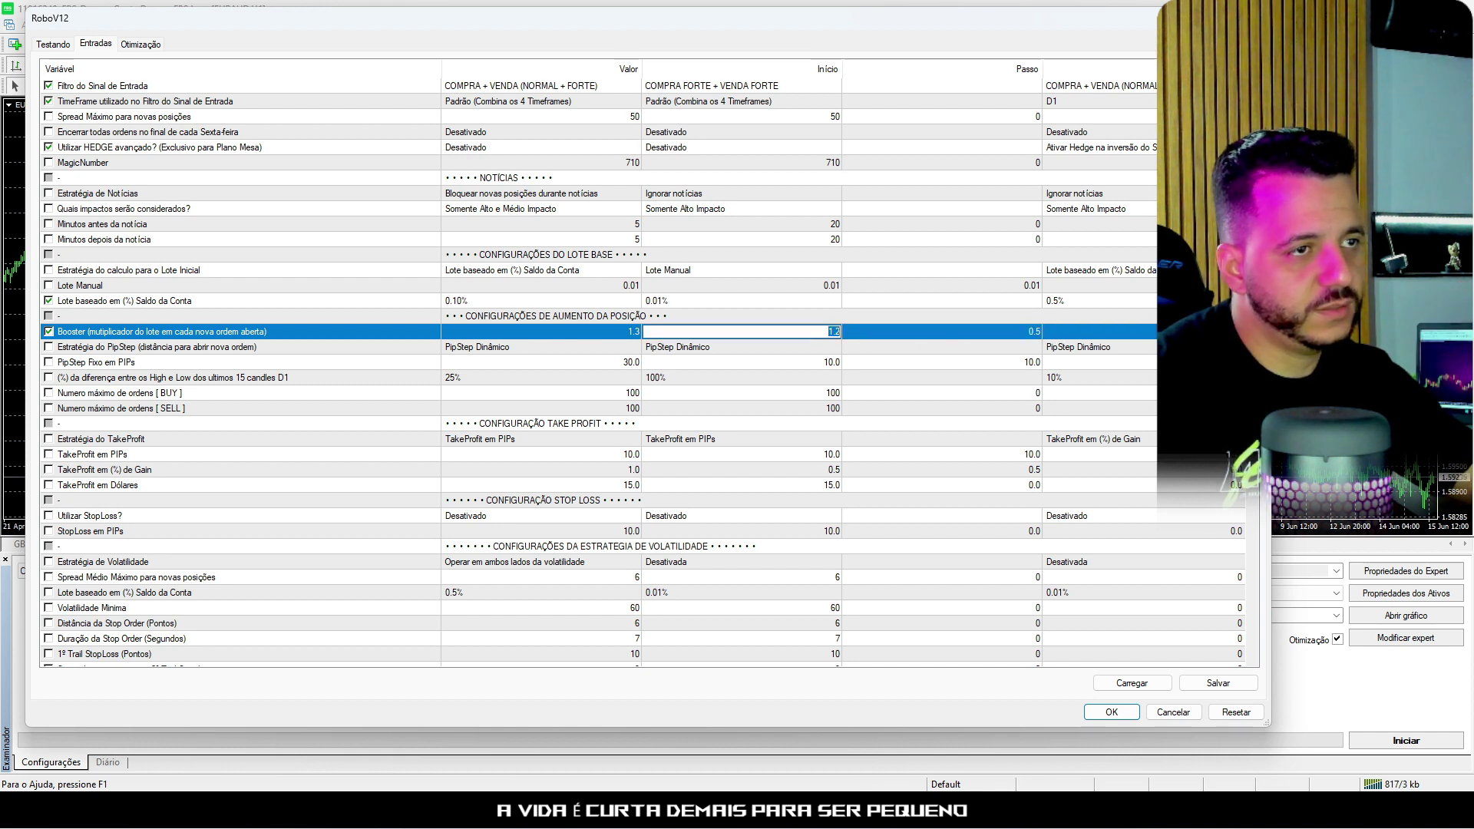
left_click(1097, 332)
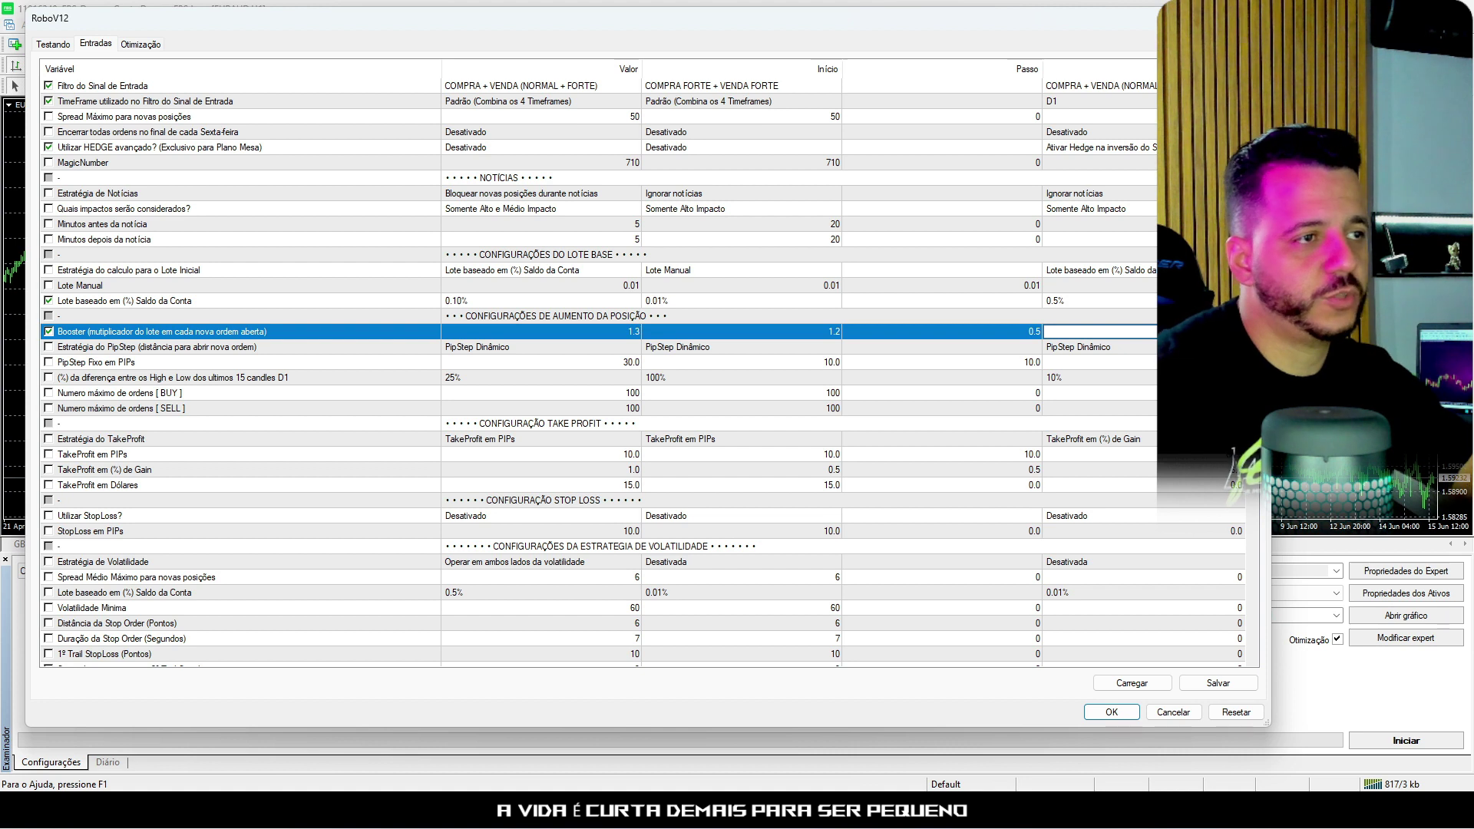
Step: Mark (%) da diferença entre os High e Low dos ultimos 15 candles D1 for optimization and check its start and stop values
left_click(1140, 377)
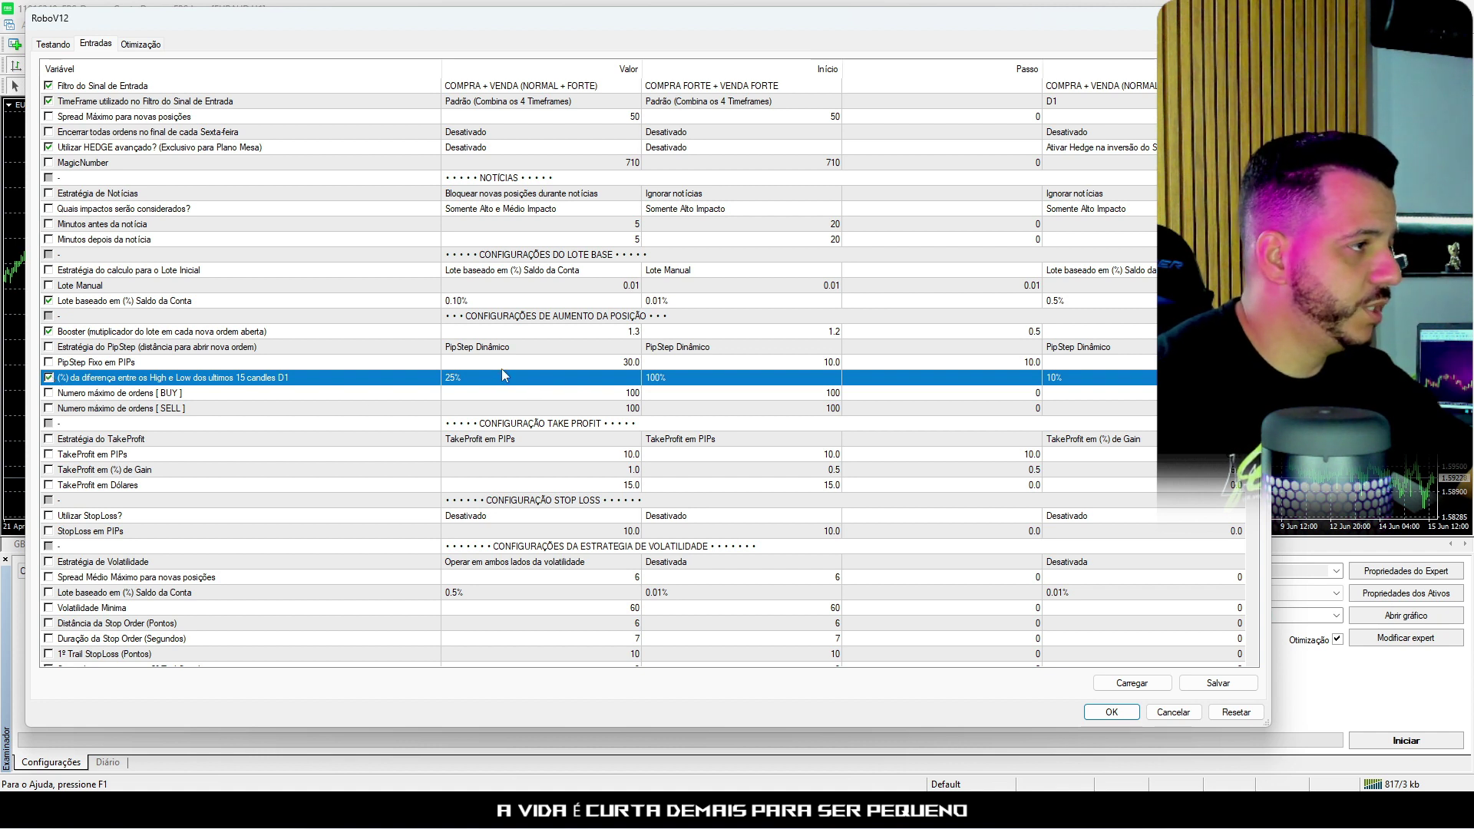
left_click(713, 382)
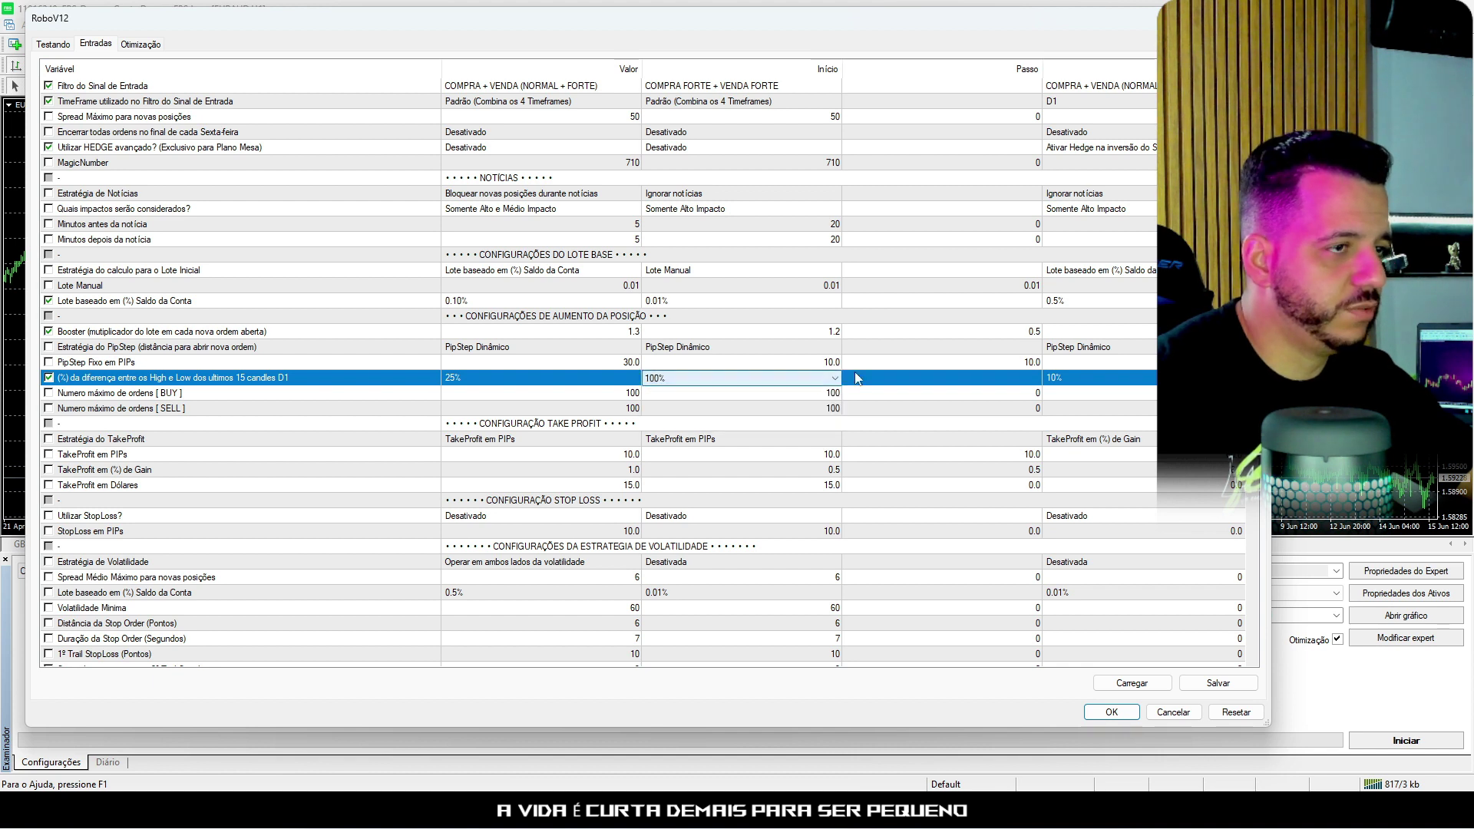
left_click(1052, 378)
left_click(1053, 379)
left_click(1052, 390)
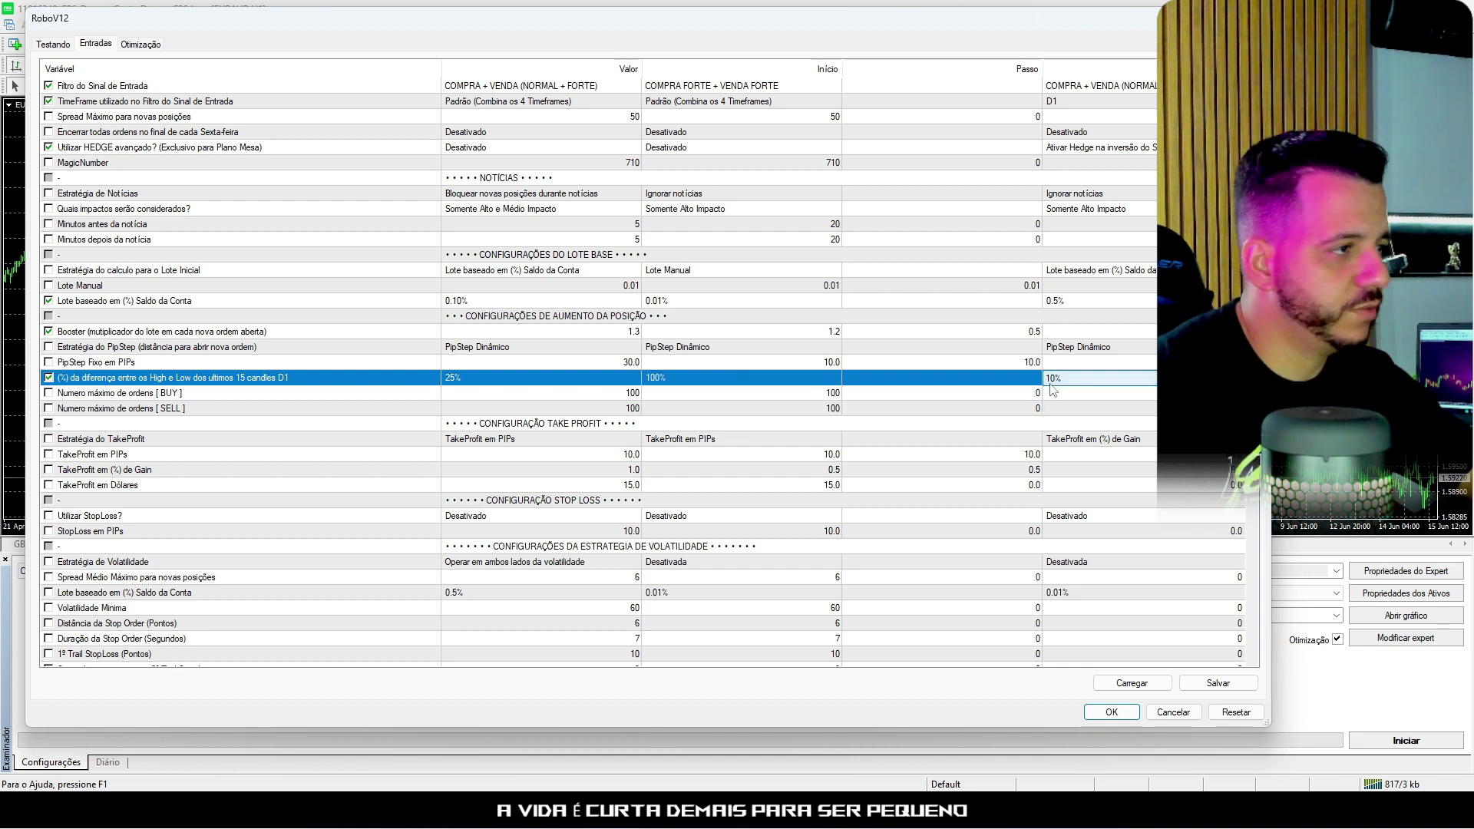
Step: Review the remaining parameters, from order limits and TakeProfit to logs, and accept the expert's input settings
left_click(506, 410)
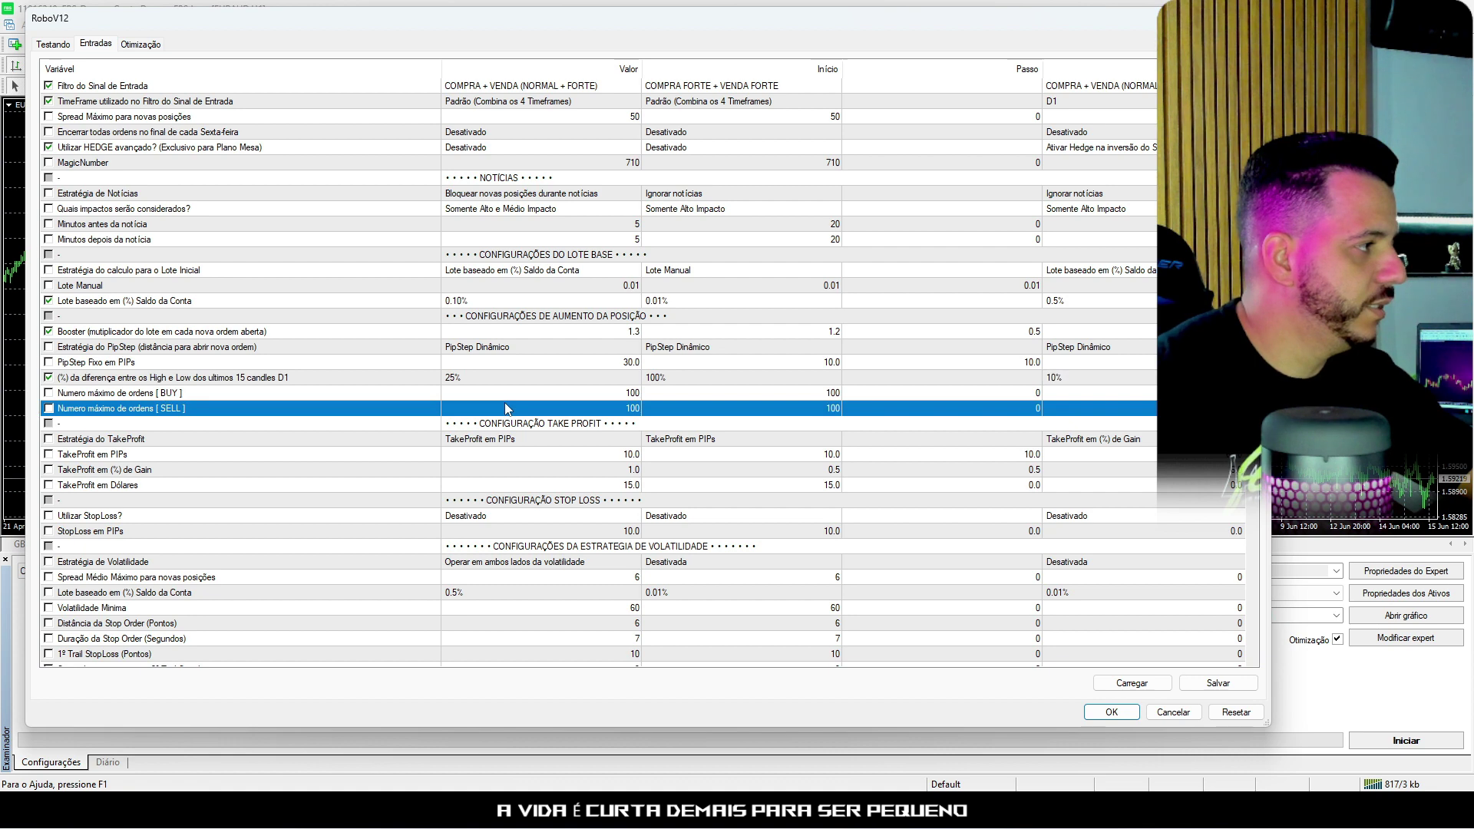
scroll(507, 409, "down", 1)
scroll(637, 437, "down", 4)
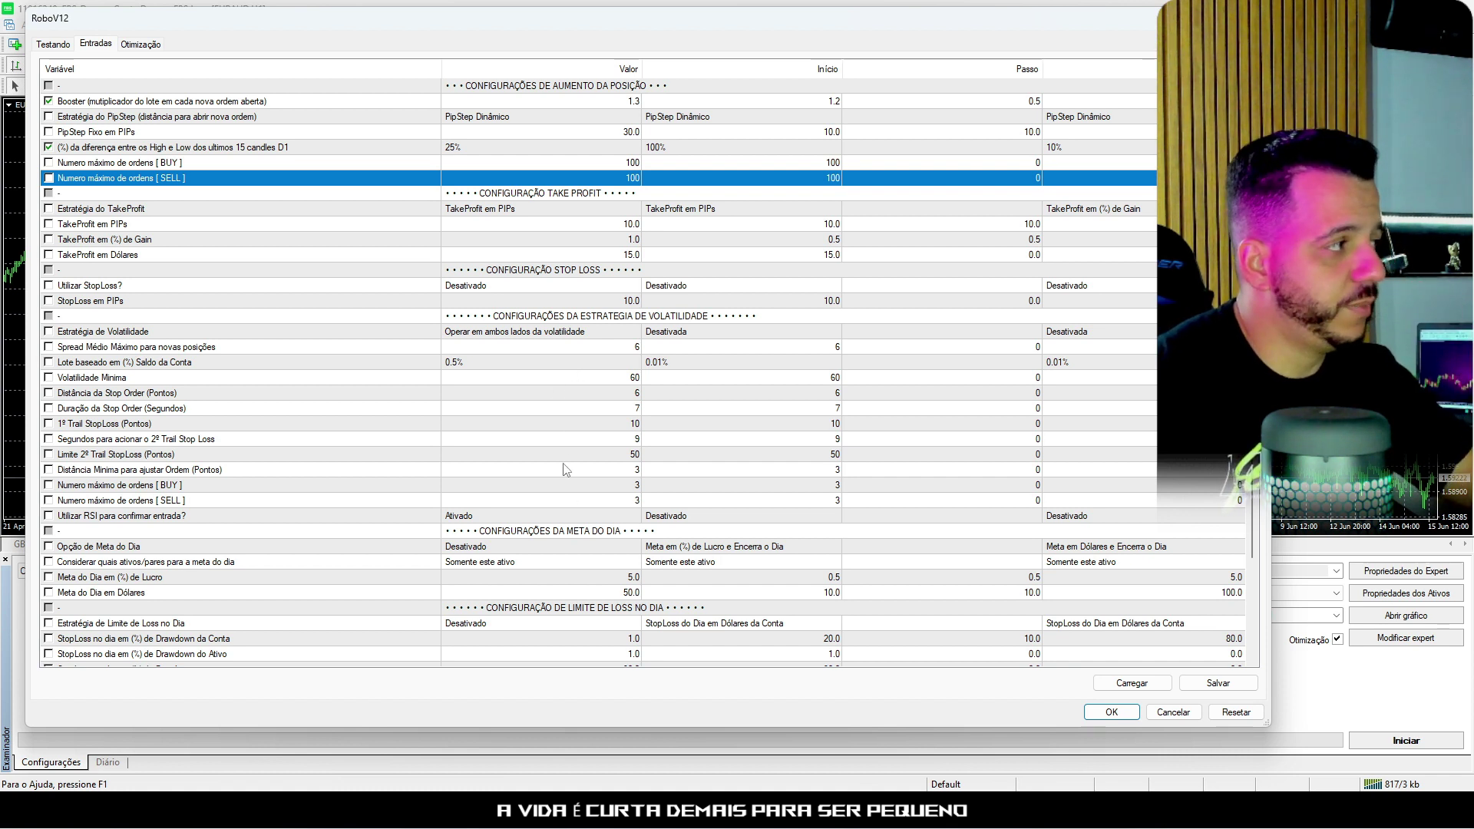
scroll(552, 556, "down", 3)
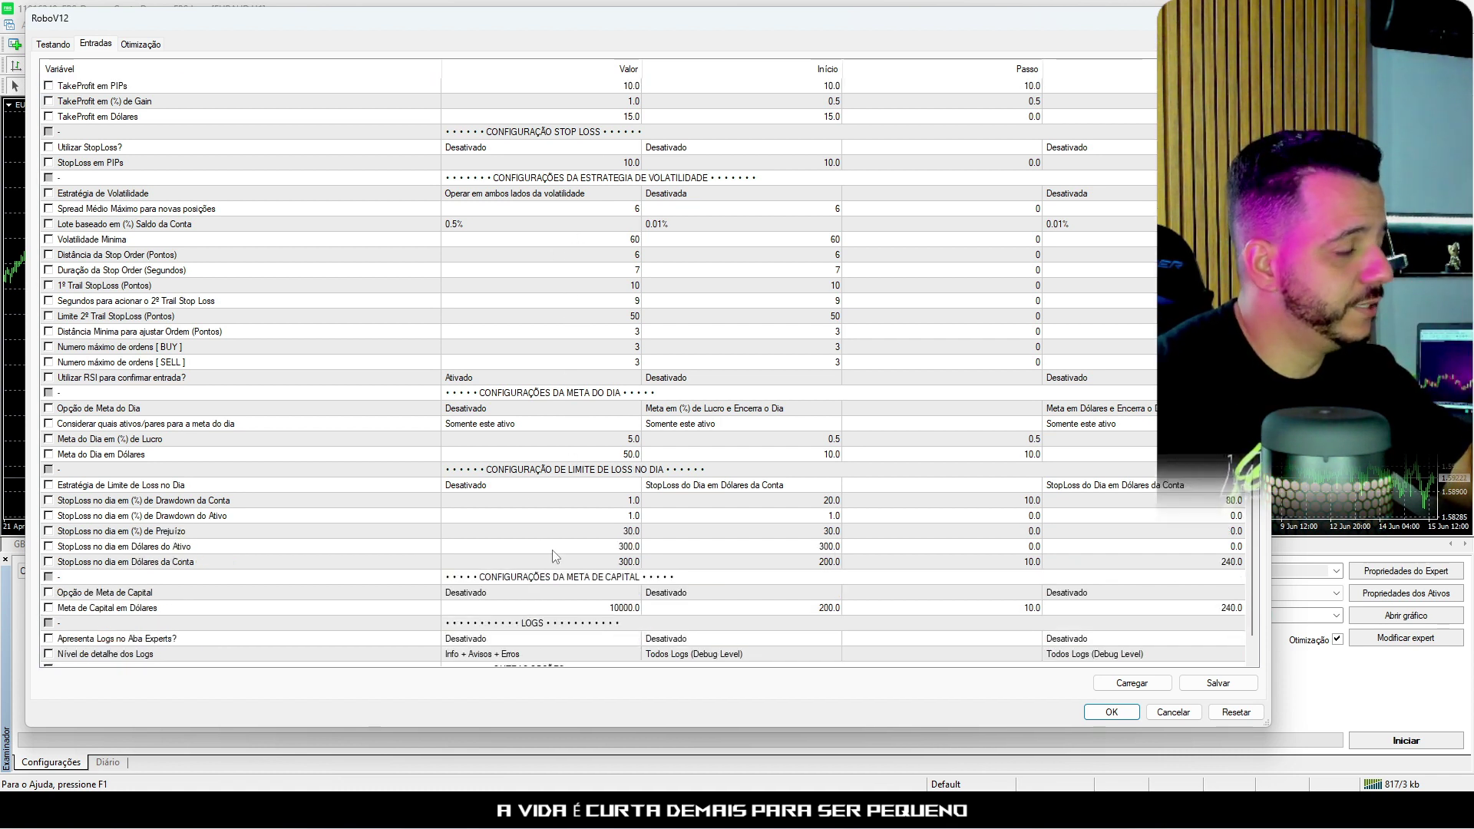
scroll(585, 498, "down", 1)
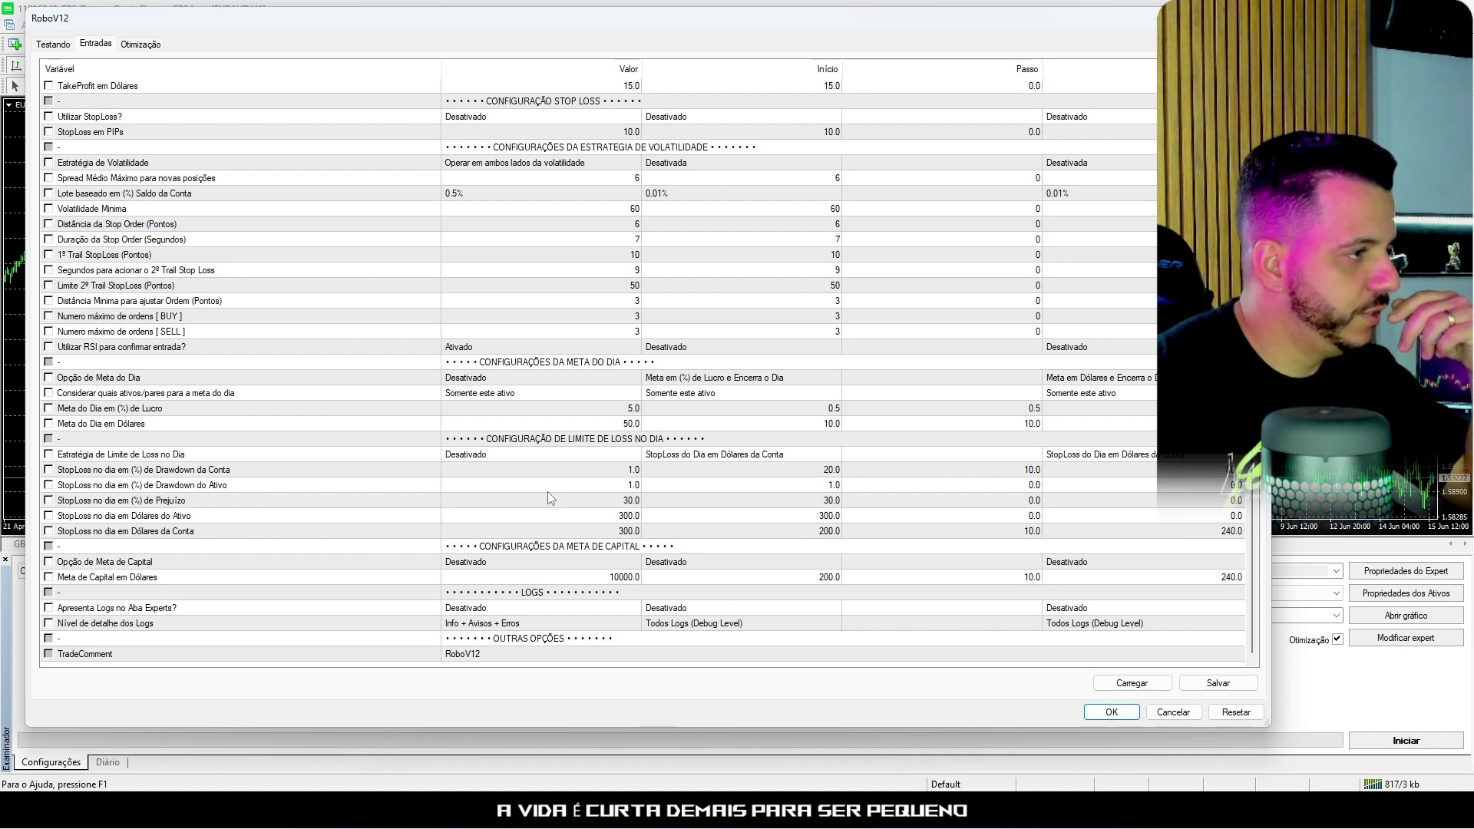
scroll(551, 498, "up", 1)
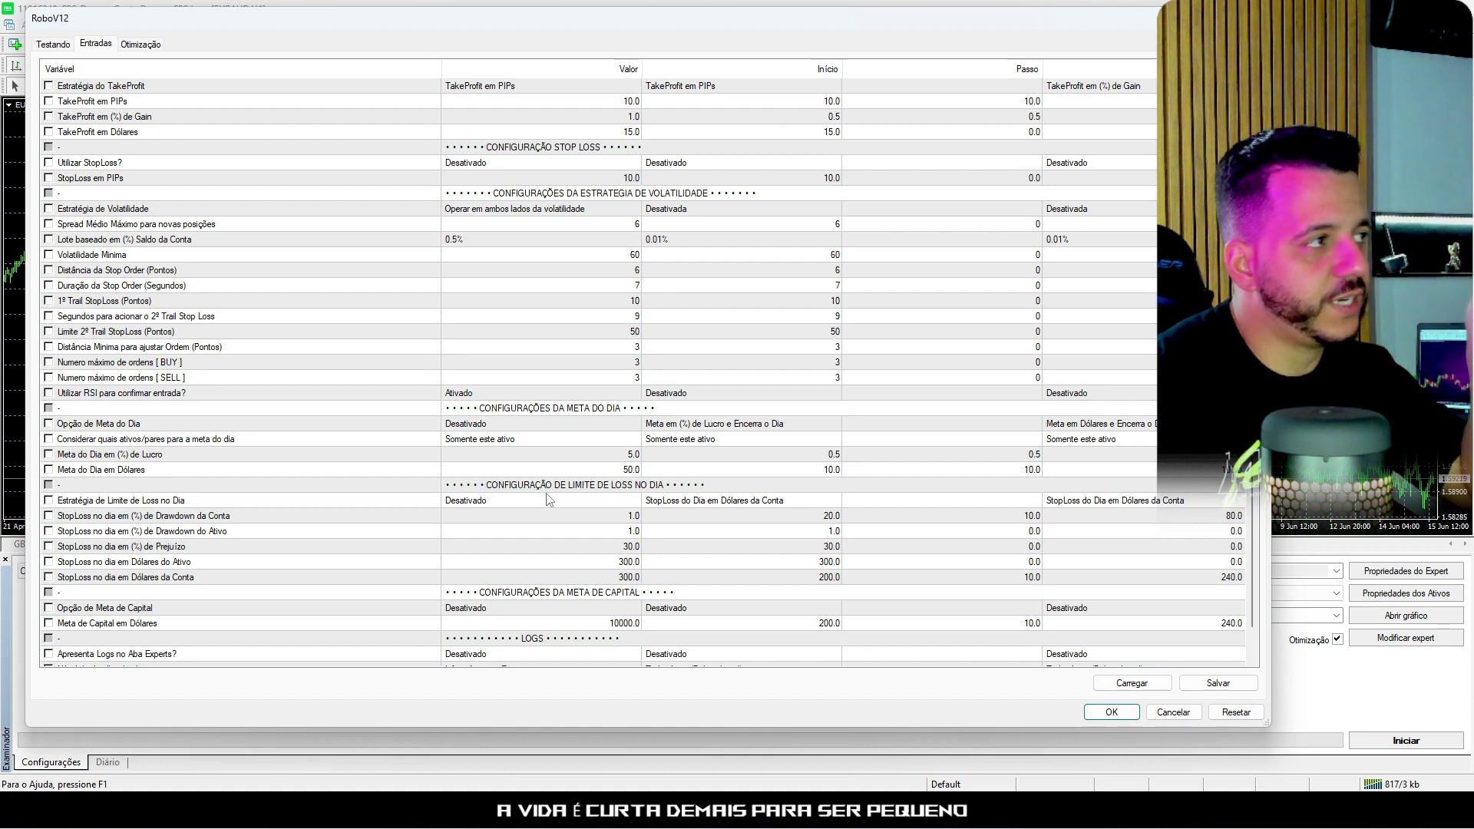
scroll(550, 499, "up", 7)
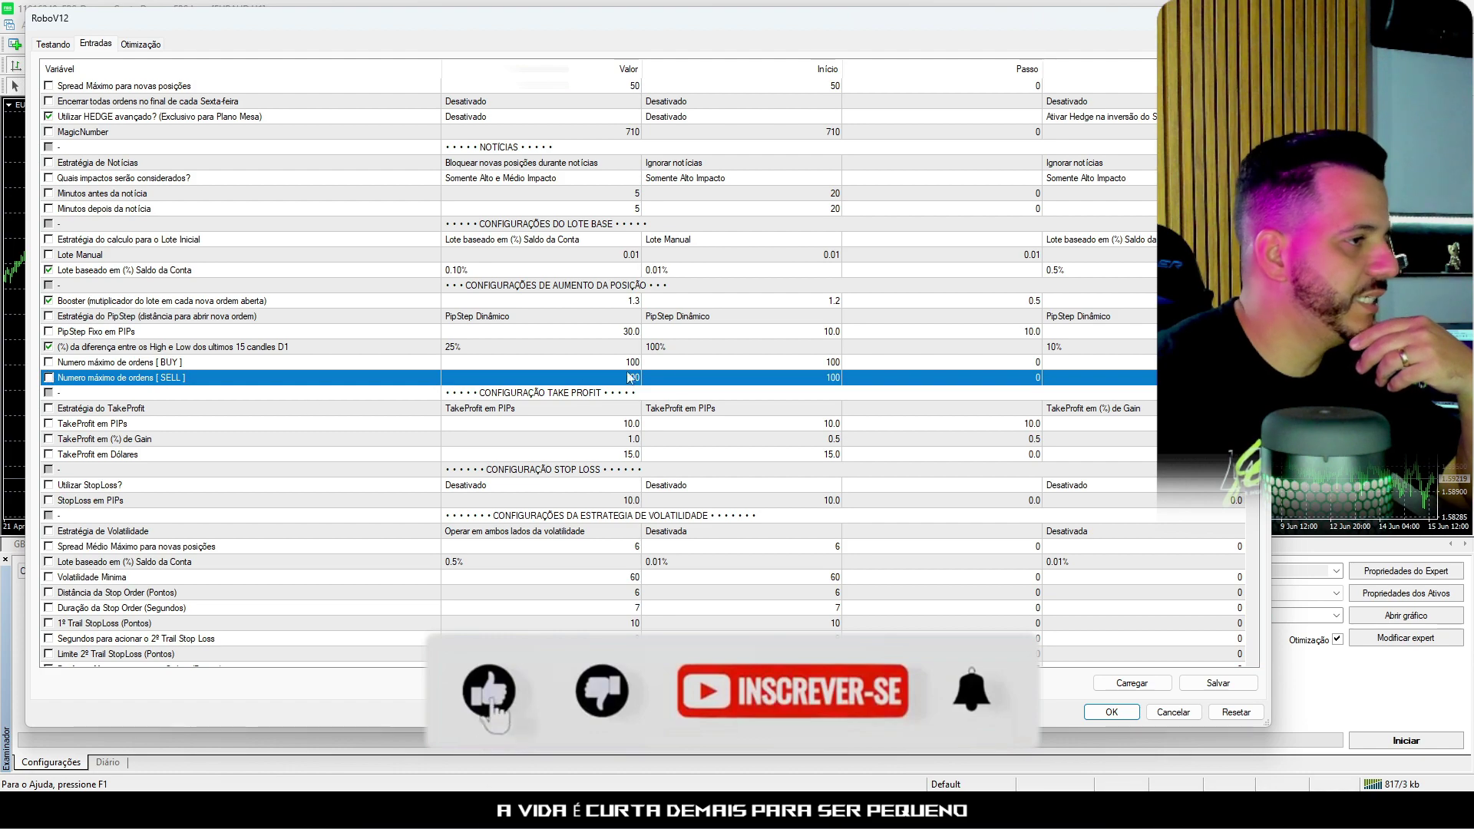
scroll(879, 389, "up", 2)
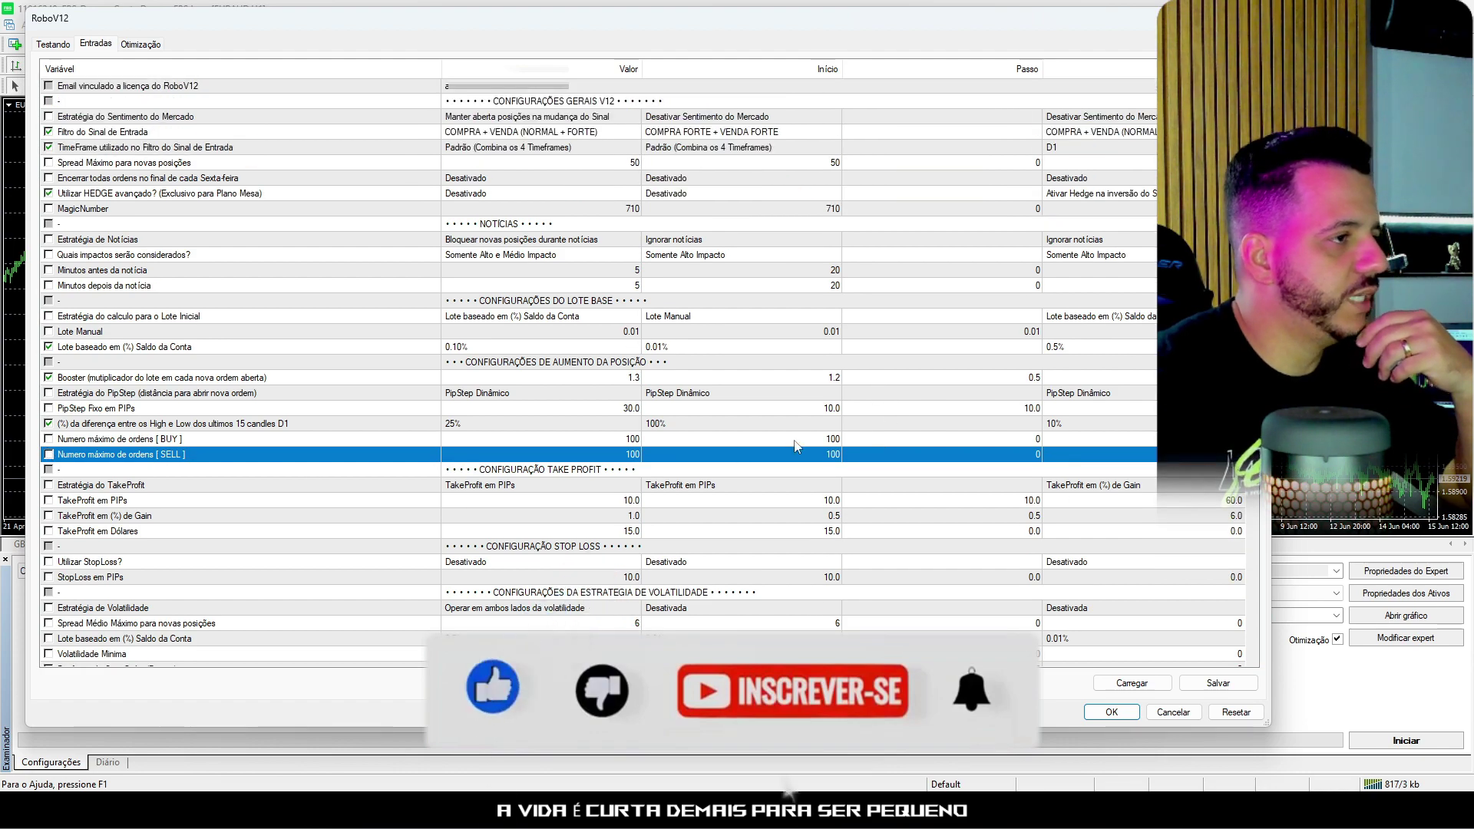
left_click(1109, 714)
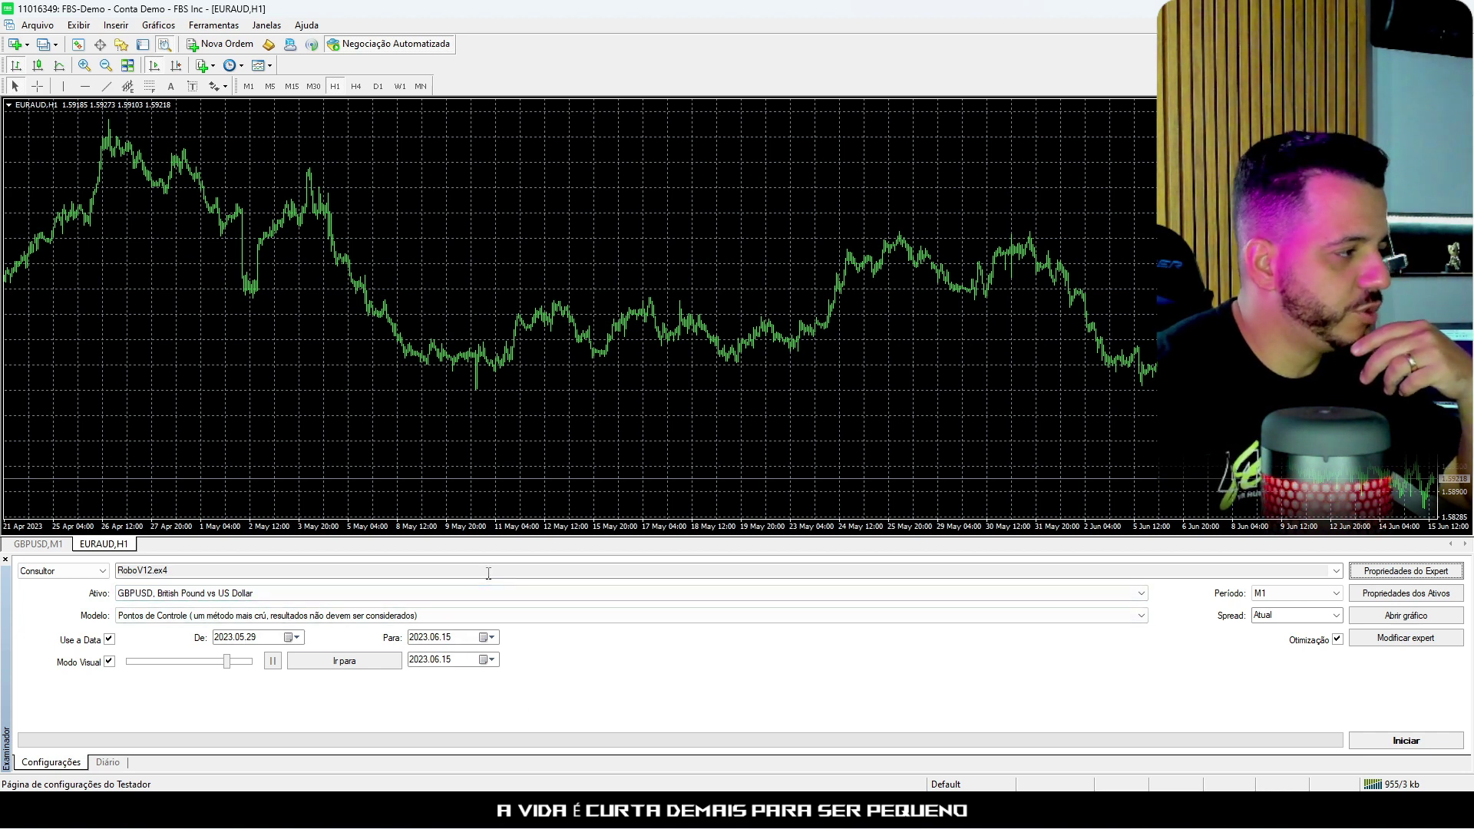
Step: Replace the initial deposit in the expert's test settings and confirm the change
left_click(1406, 570)
left_click(53, 43)
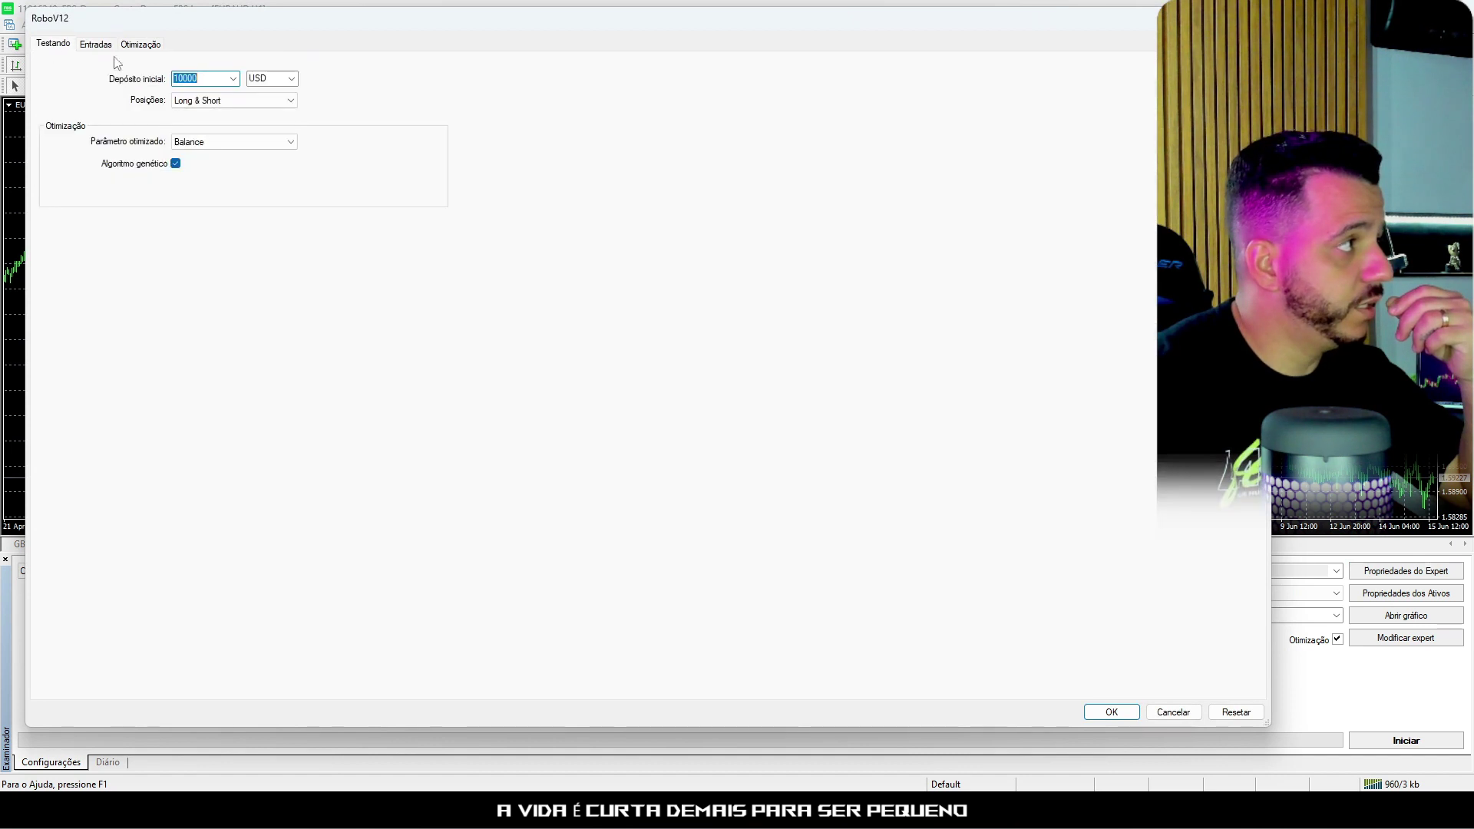
left_click(211, 81)
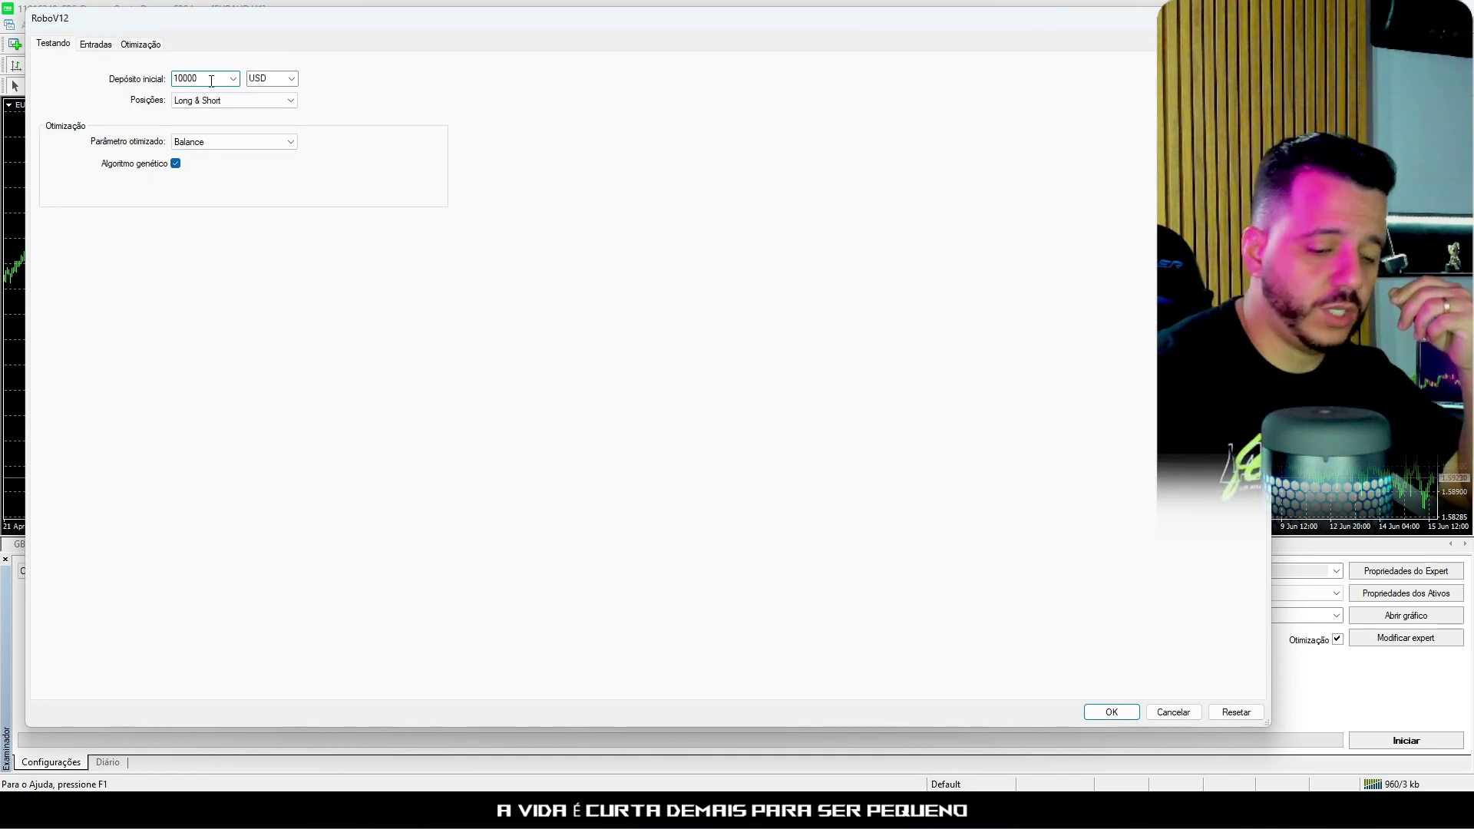
double_click(211, 81)
type("5")
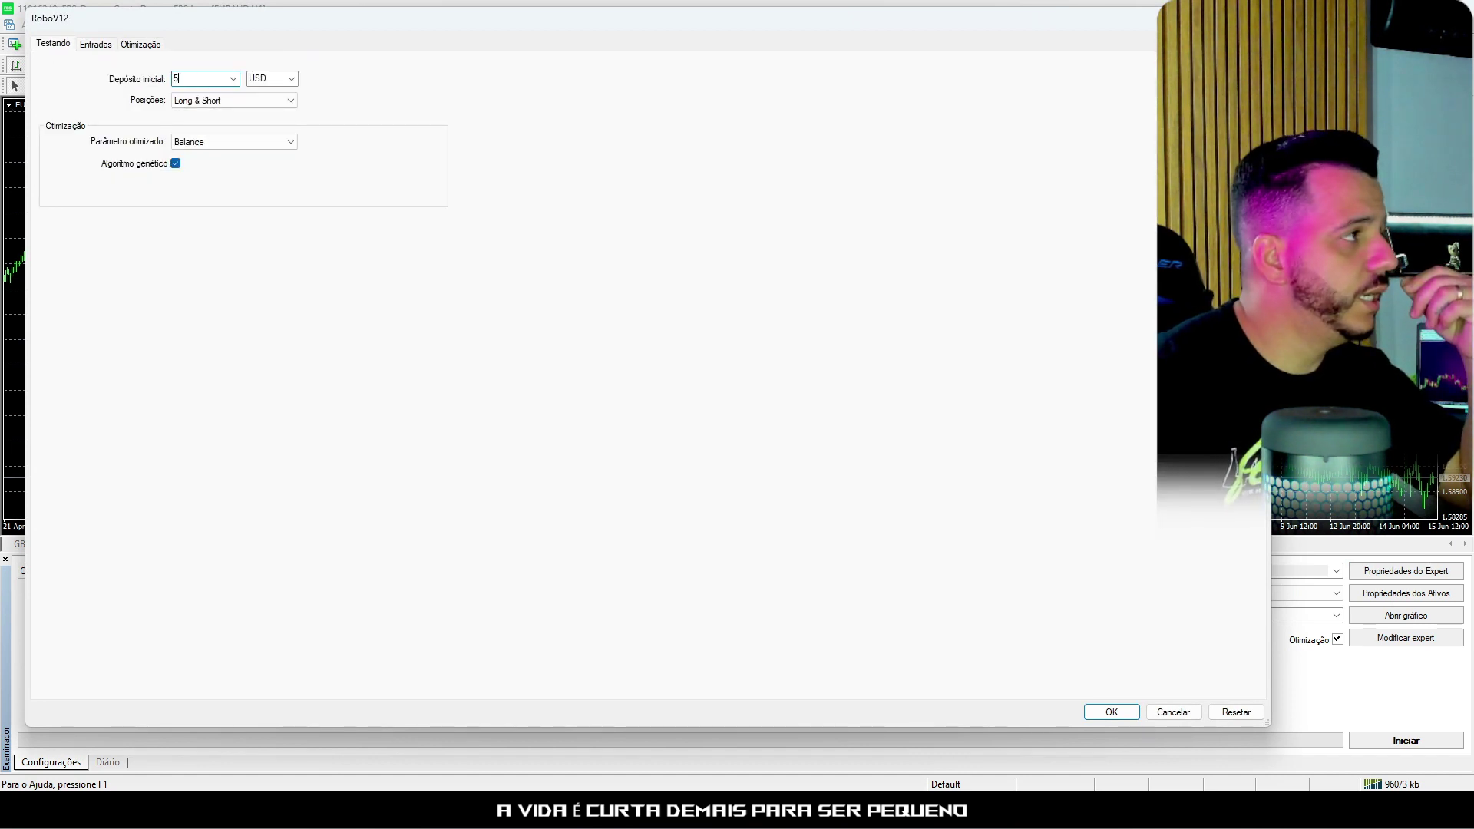
key("Return")
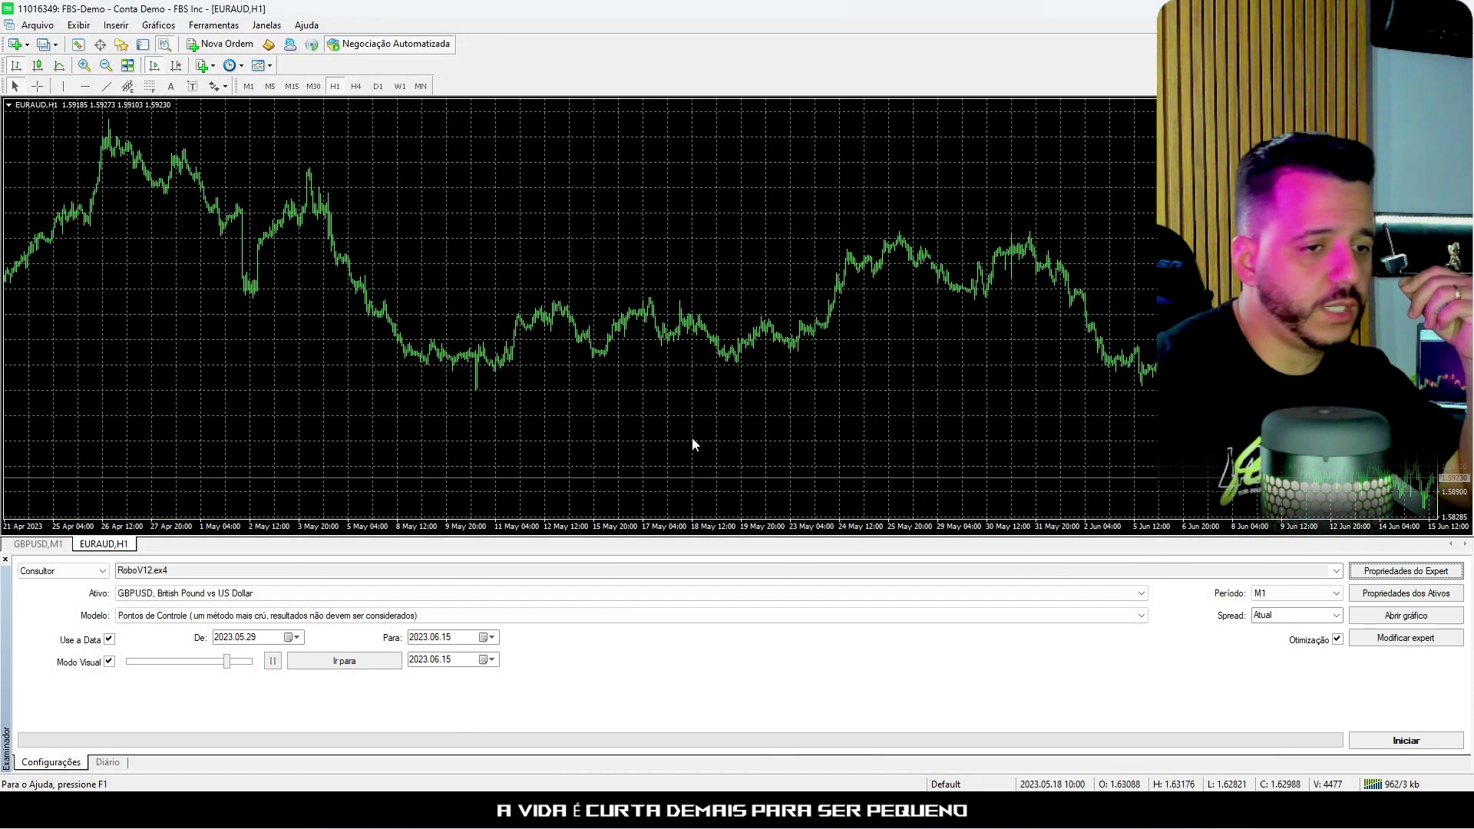
Step: Start the RoboV12 optimization on GBPUSD and open the list of optimized results
left_click(1459, 742)
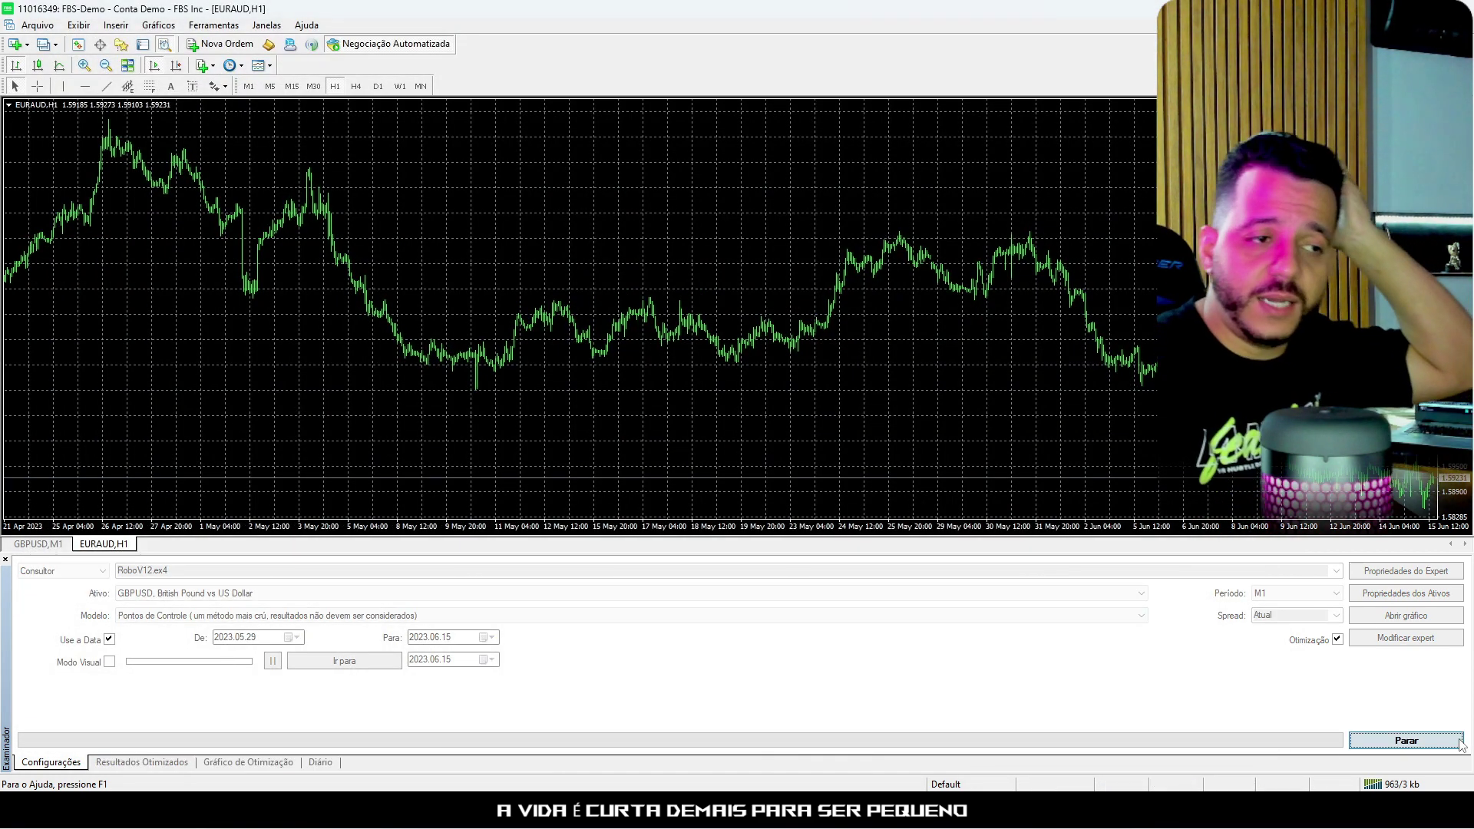
left_click(143, 763)
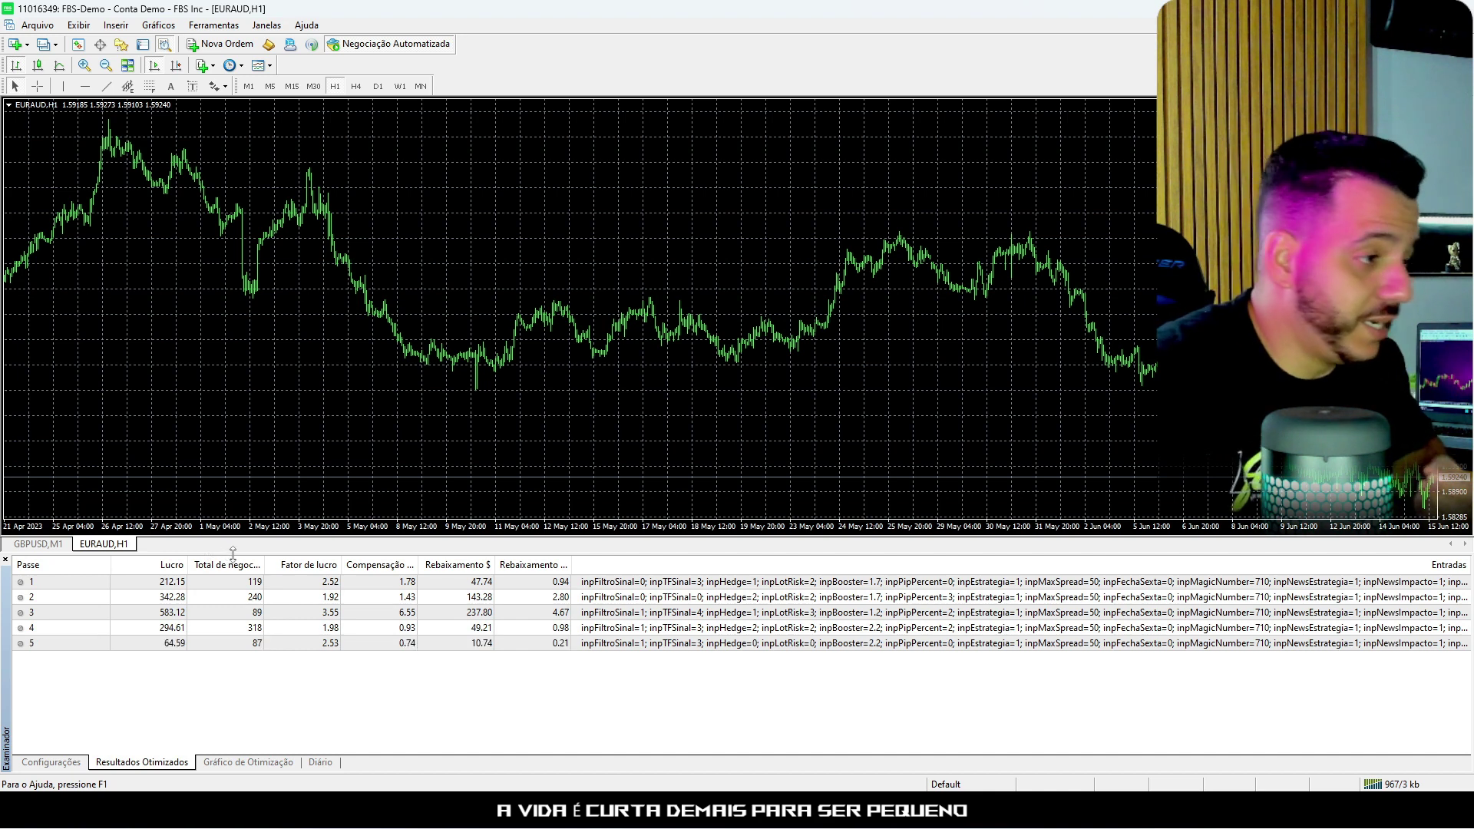
Step: Compare the profit, number of trades and drawdown of optimization passes 1 to 4
left_click(256, 582)
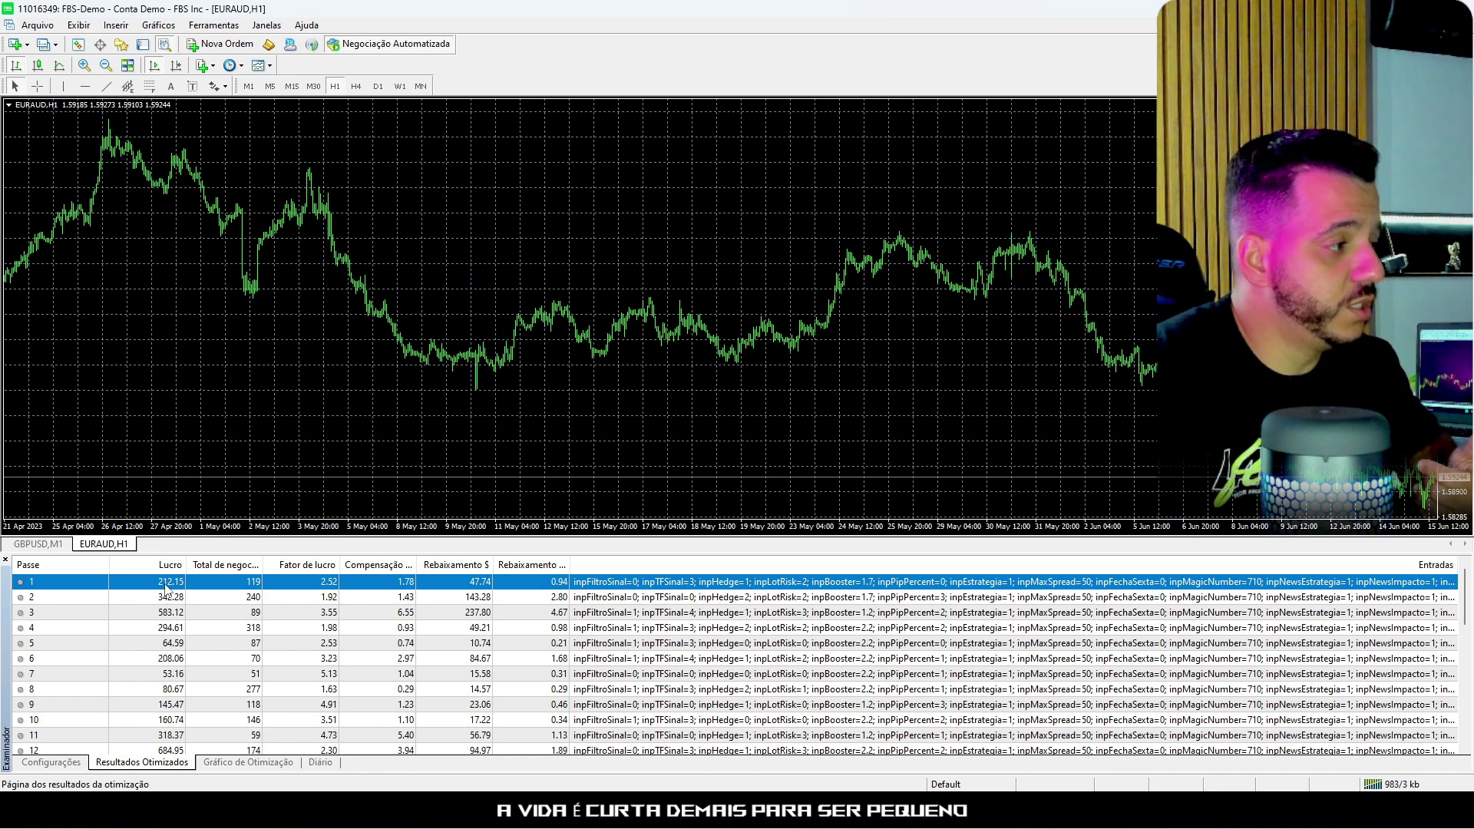
left_click(482, 598)
left_click(481, 615)
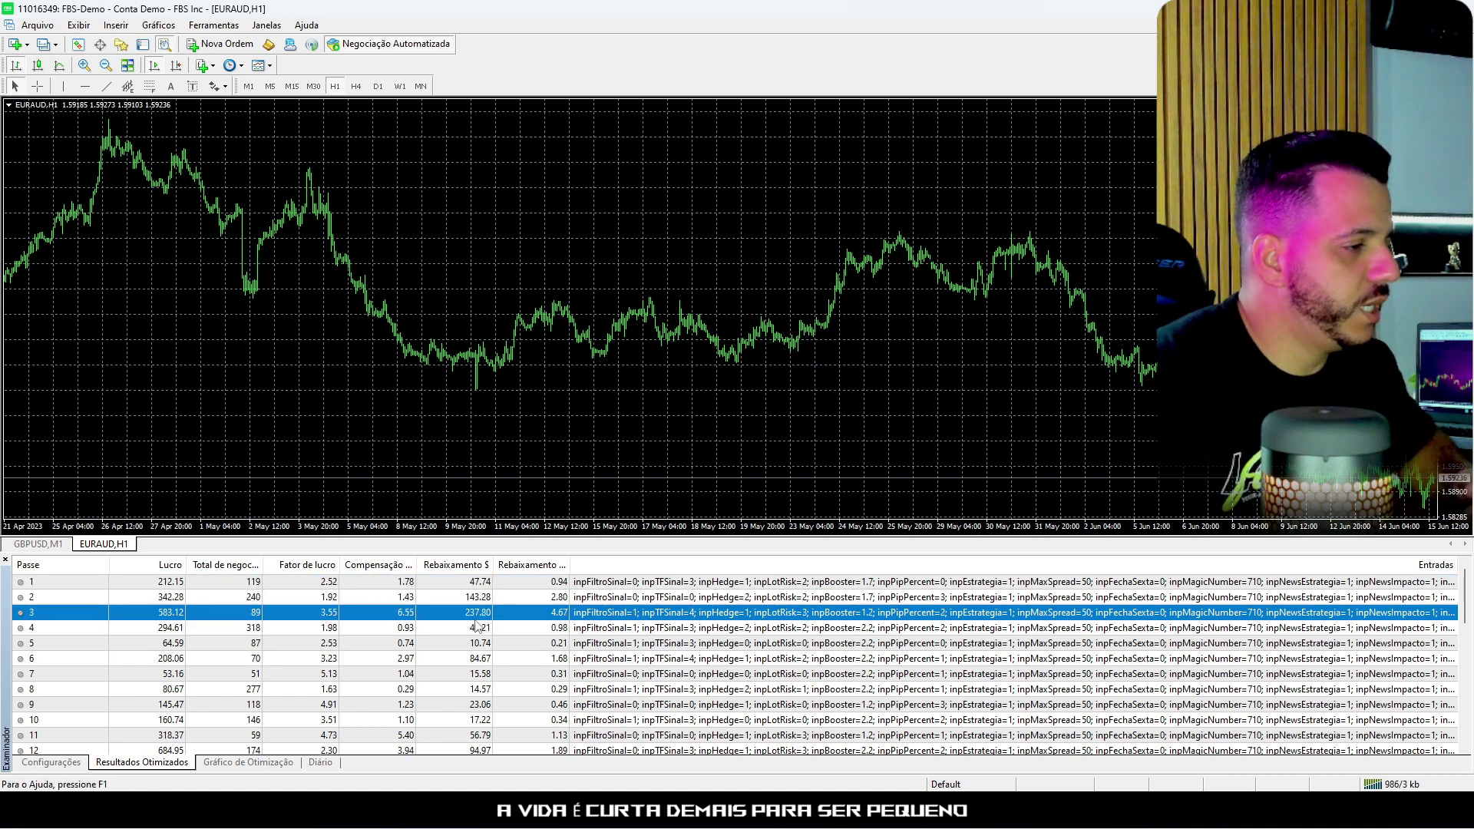
left_click(482, 629)
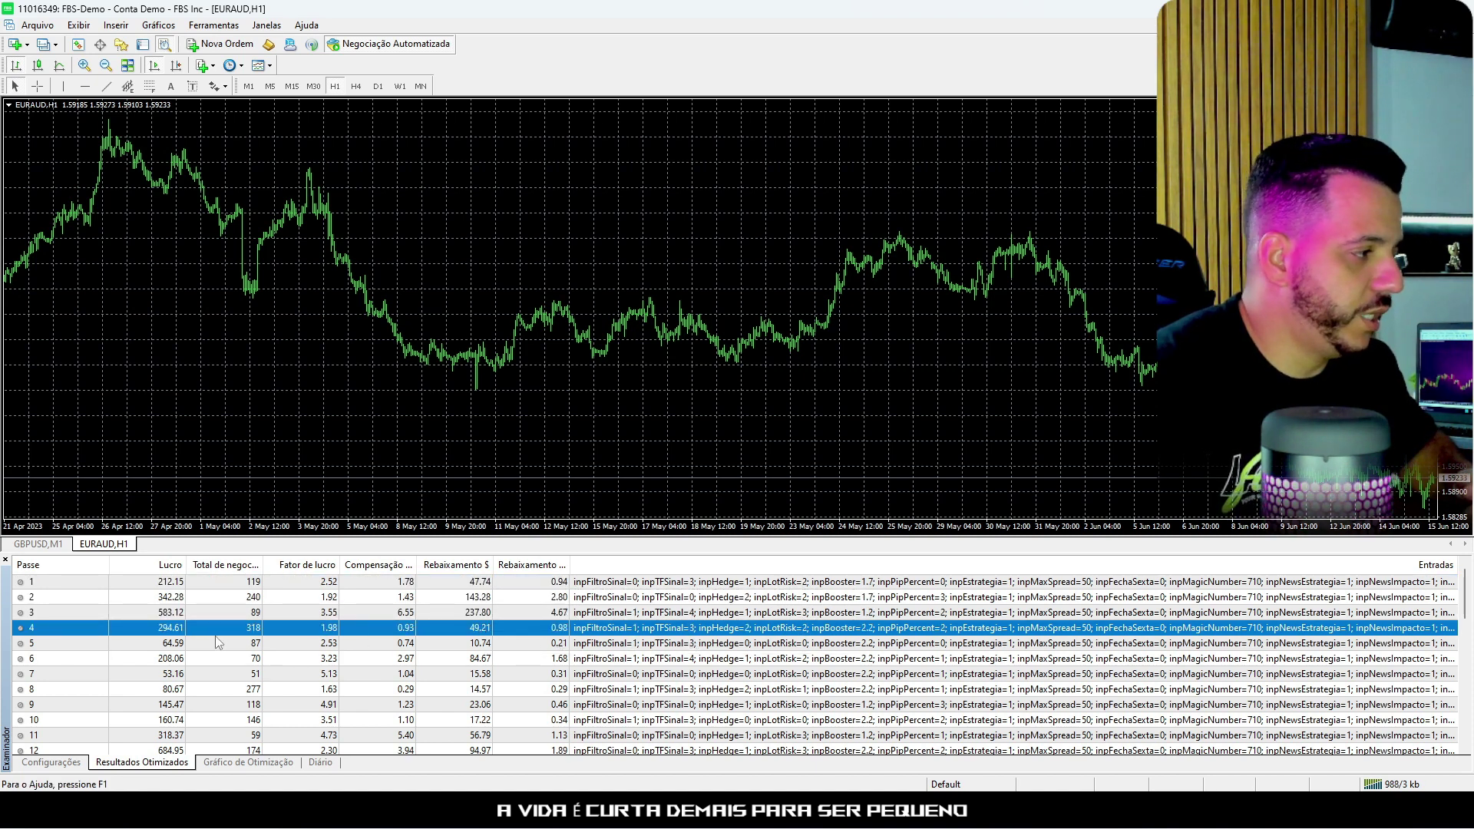
left_click(480, 614)
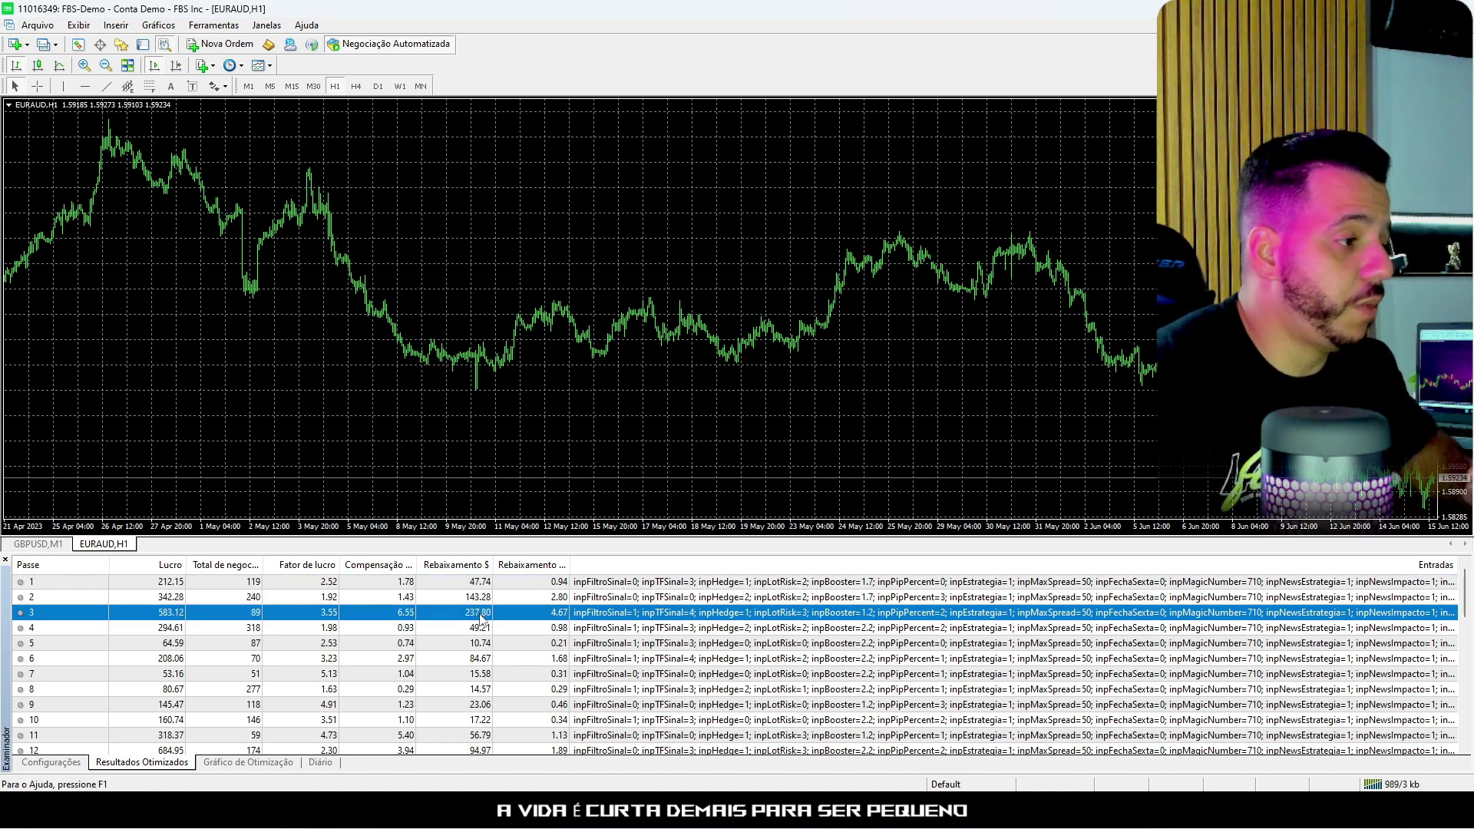
Step: Compare the profit and dollar drawdown of passes 2, 3 and 4 once more
left_click(481, 628)
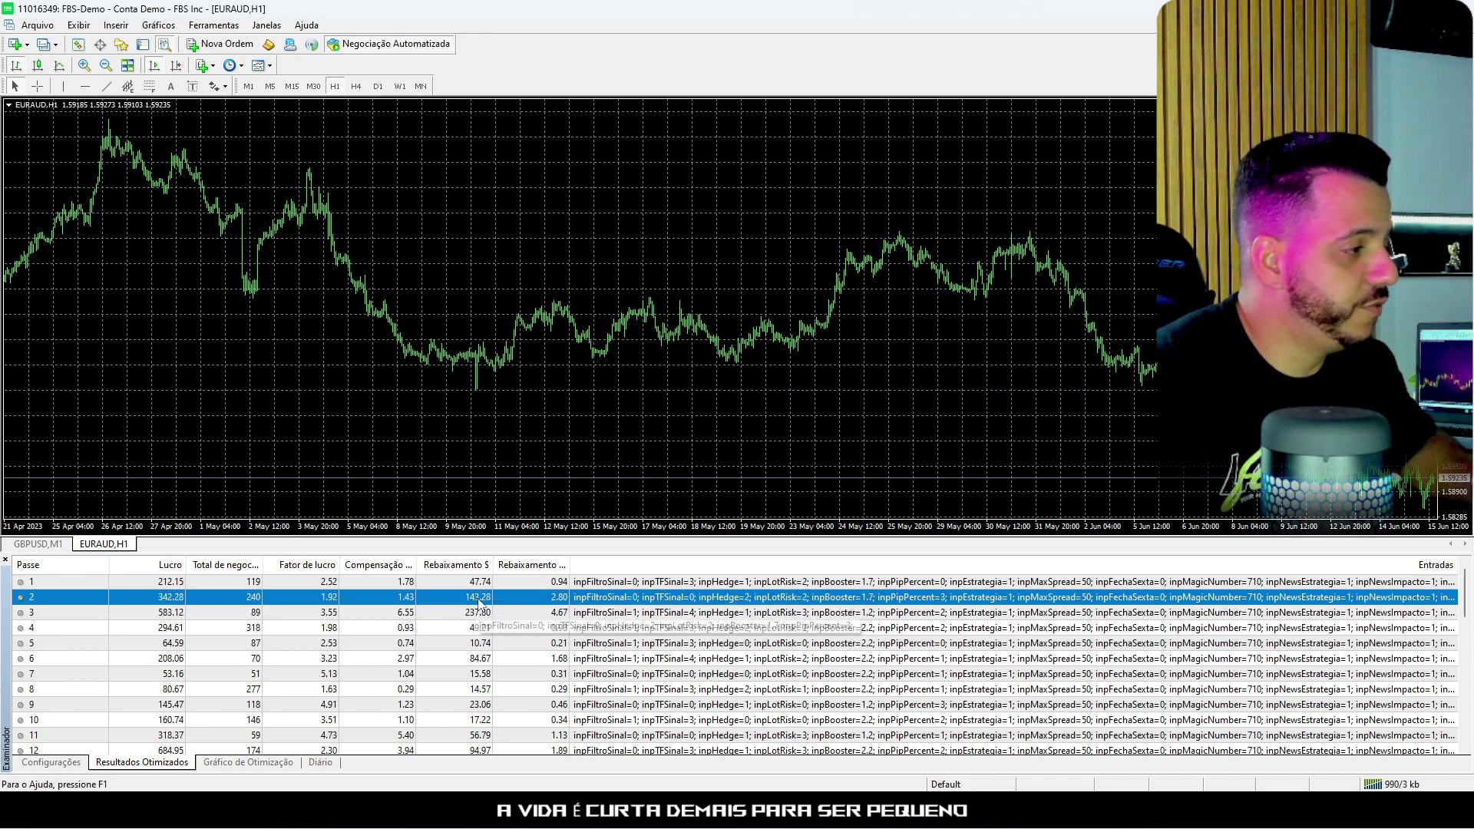
left_click(478, 612)
left_click(477, 602)
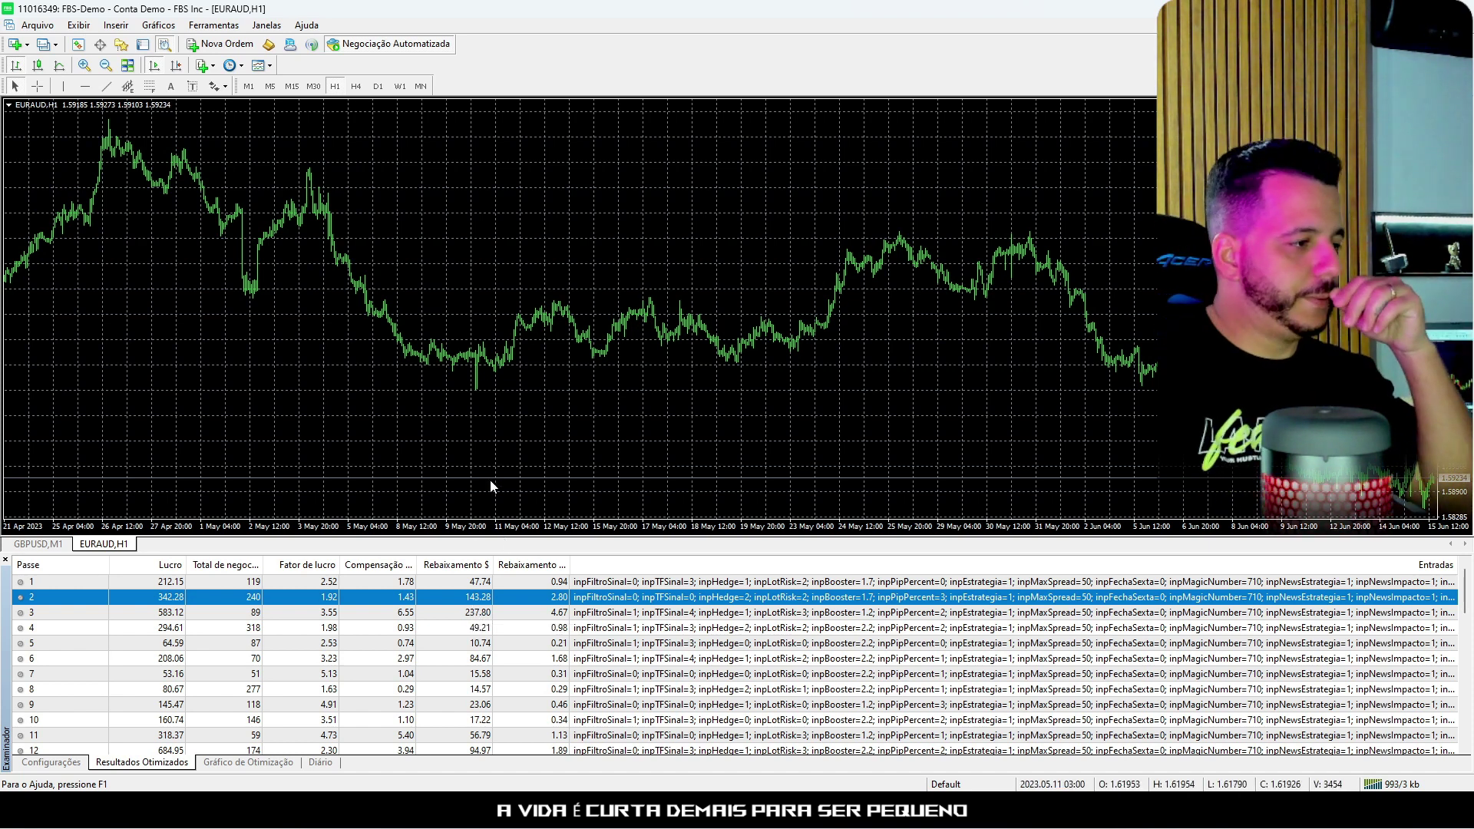
left_click(182, 613)
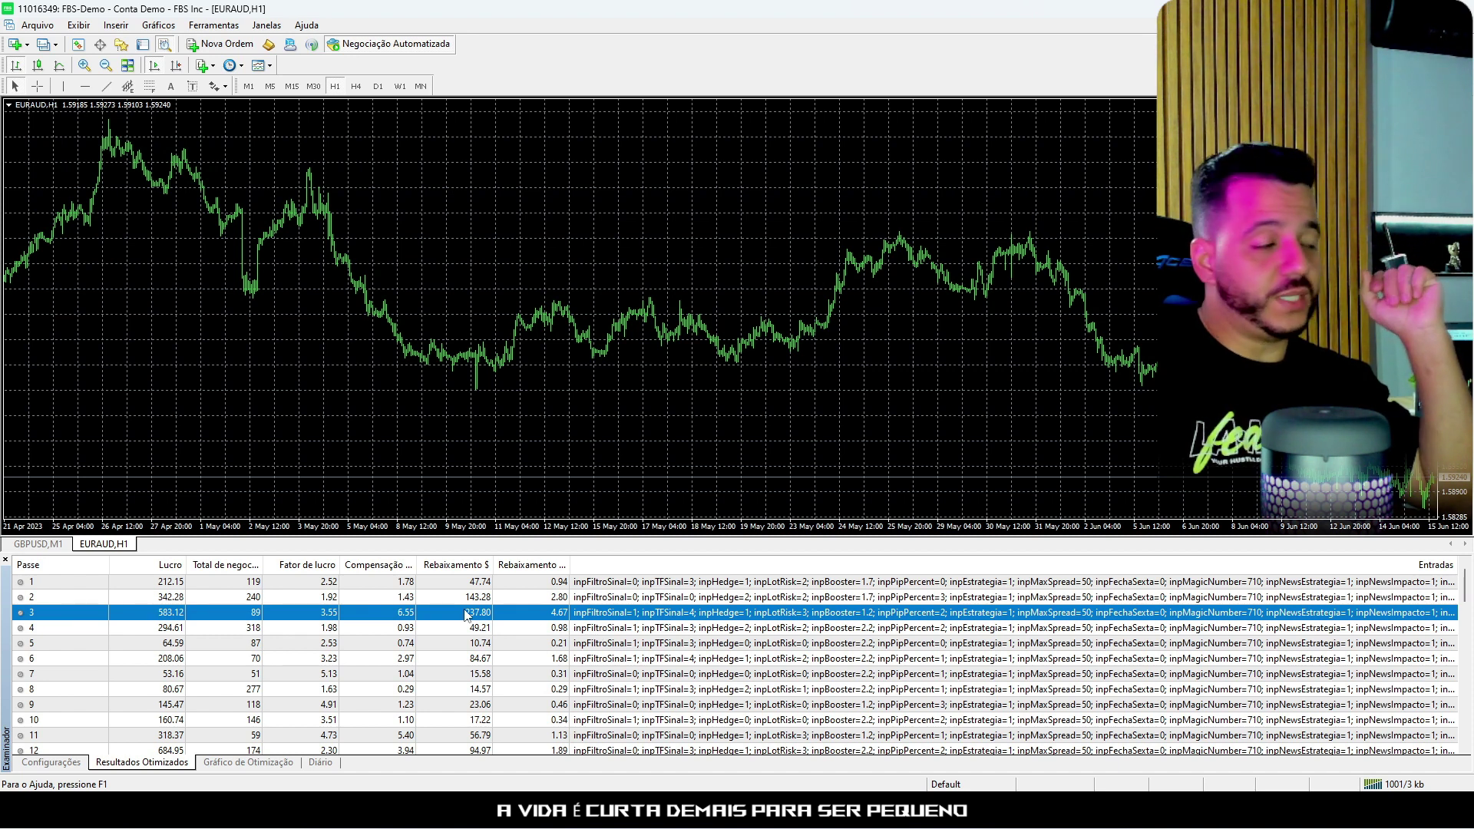
left_click(178, 634)
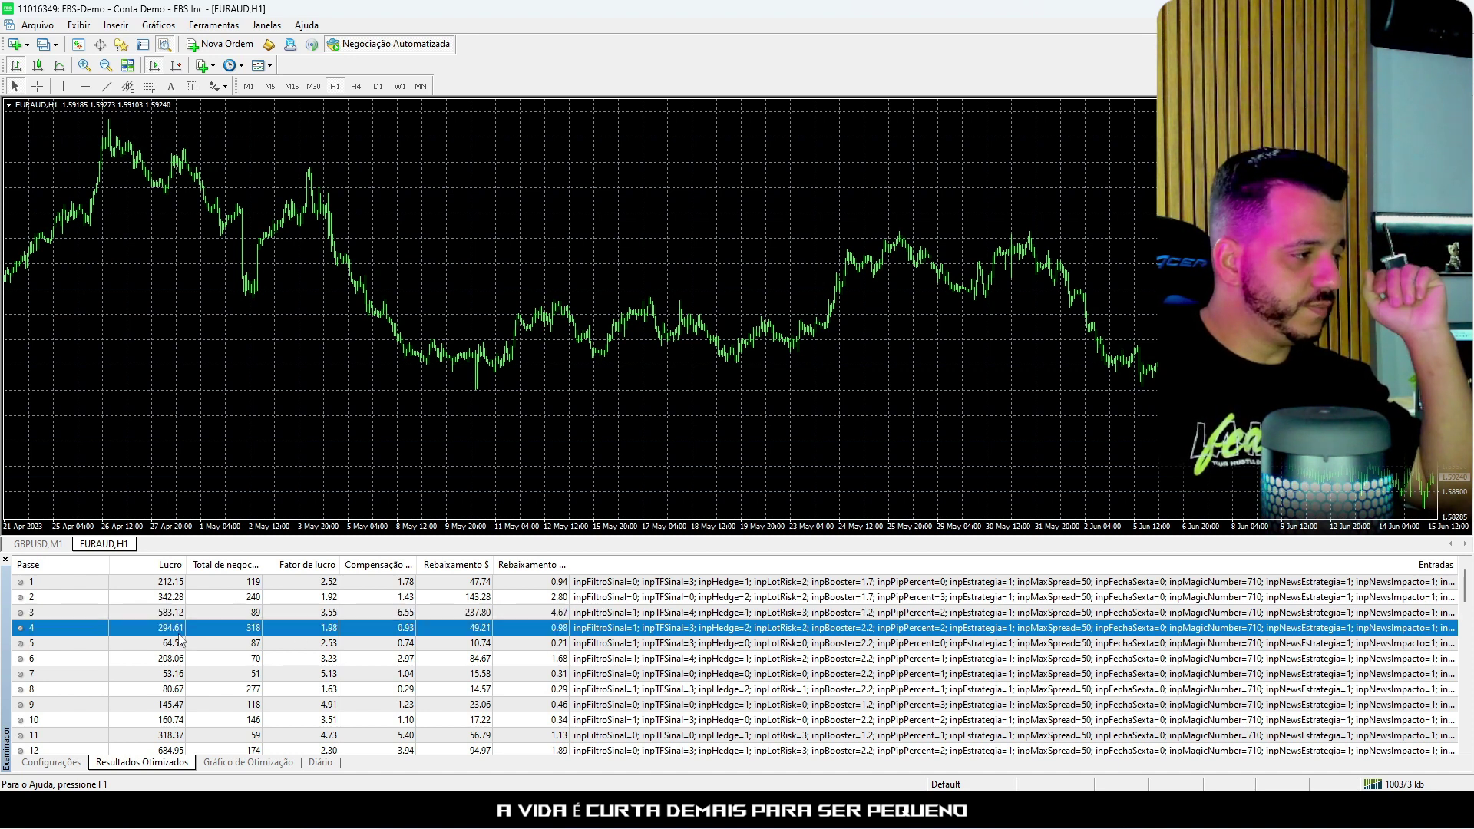
Step: Check the profit and drawdown of optimization passes 6, 7 and 13
scroll(480, 641, "down", 1)
left_click(476, 610)
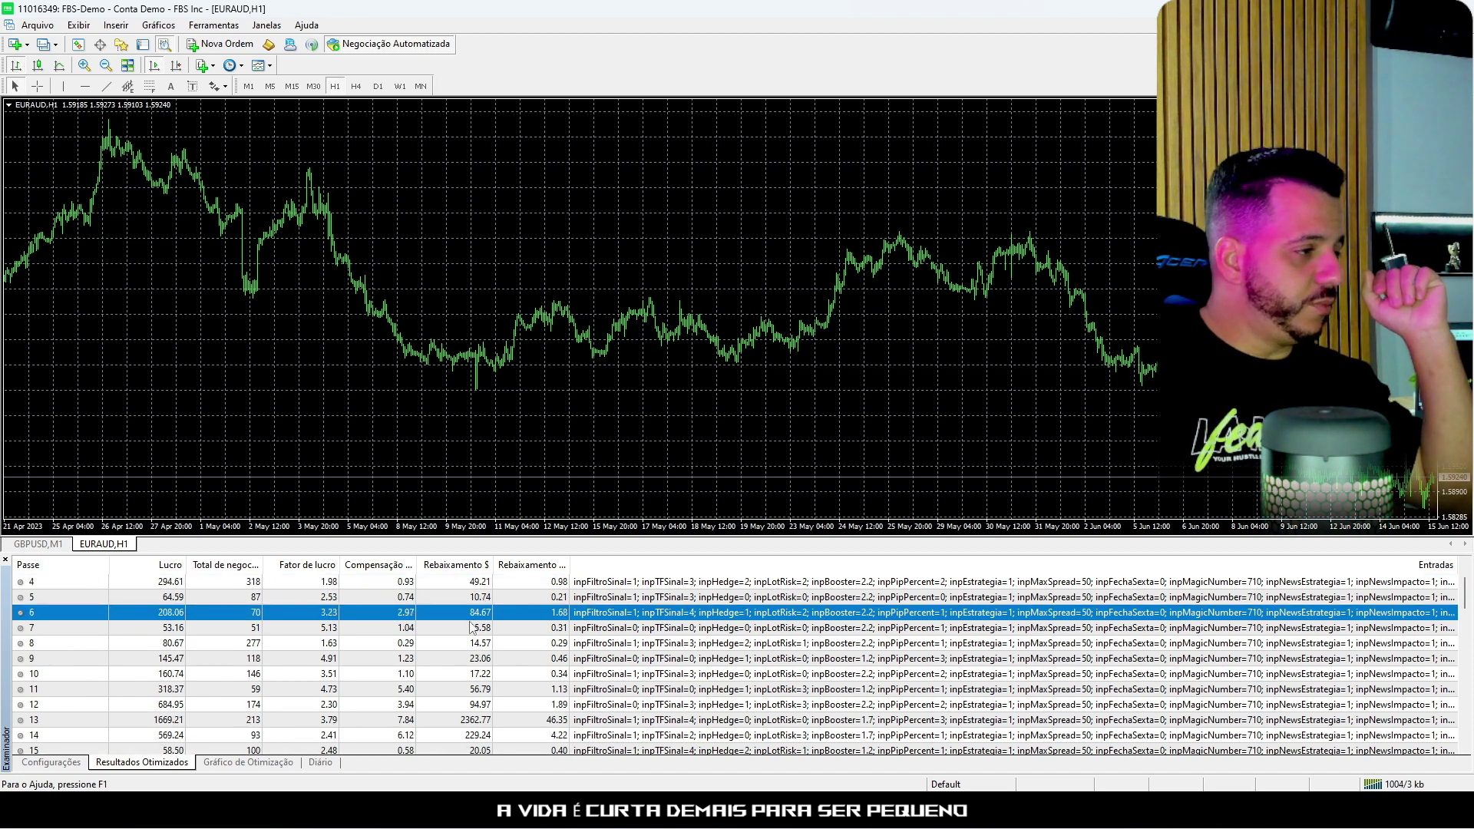
left_click(472, 628)
left_click(183, 614)
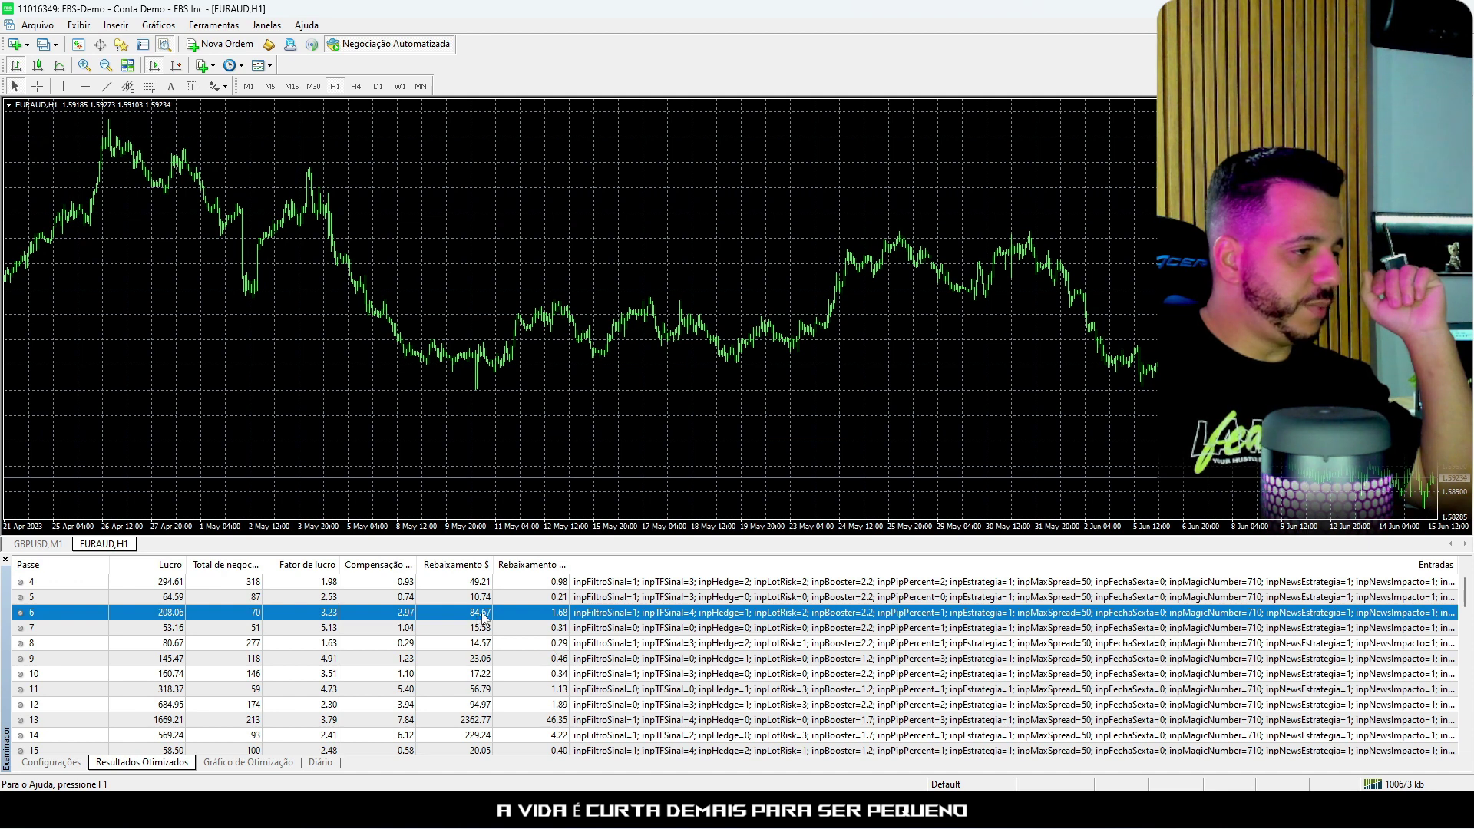
scroll(476, 658, "down", 1)
left_click(474, 690)
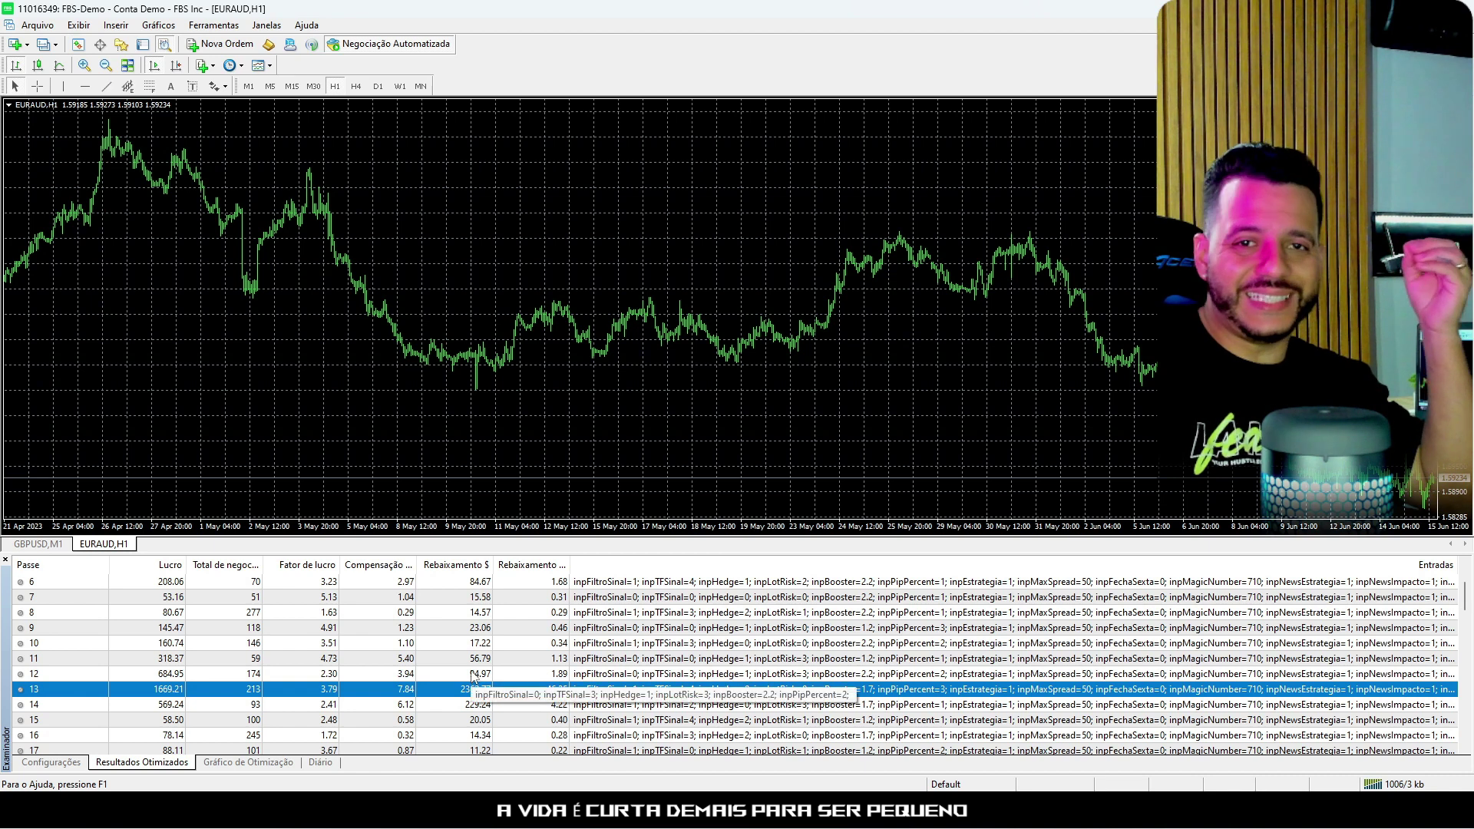
Step: Skim the results down to pass 23, recheck the first passes including pass 5, and examine the drawdown of pass 13
scroll(474, 674, "down", 18)
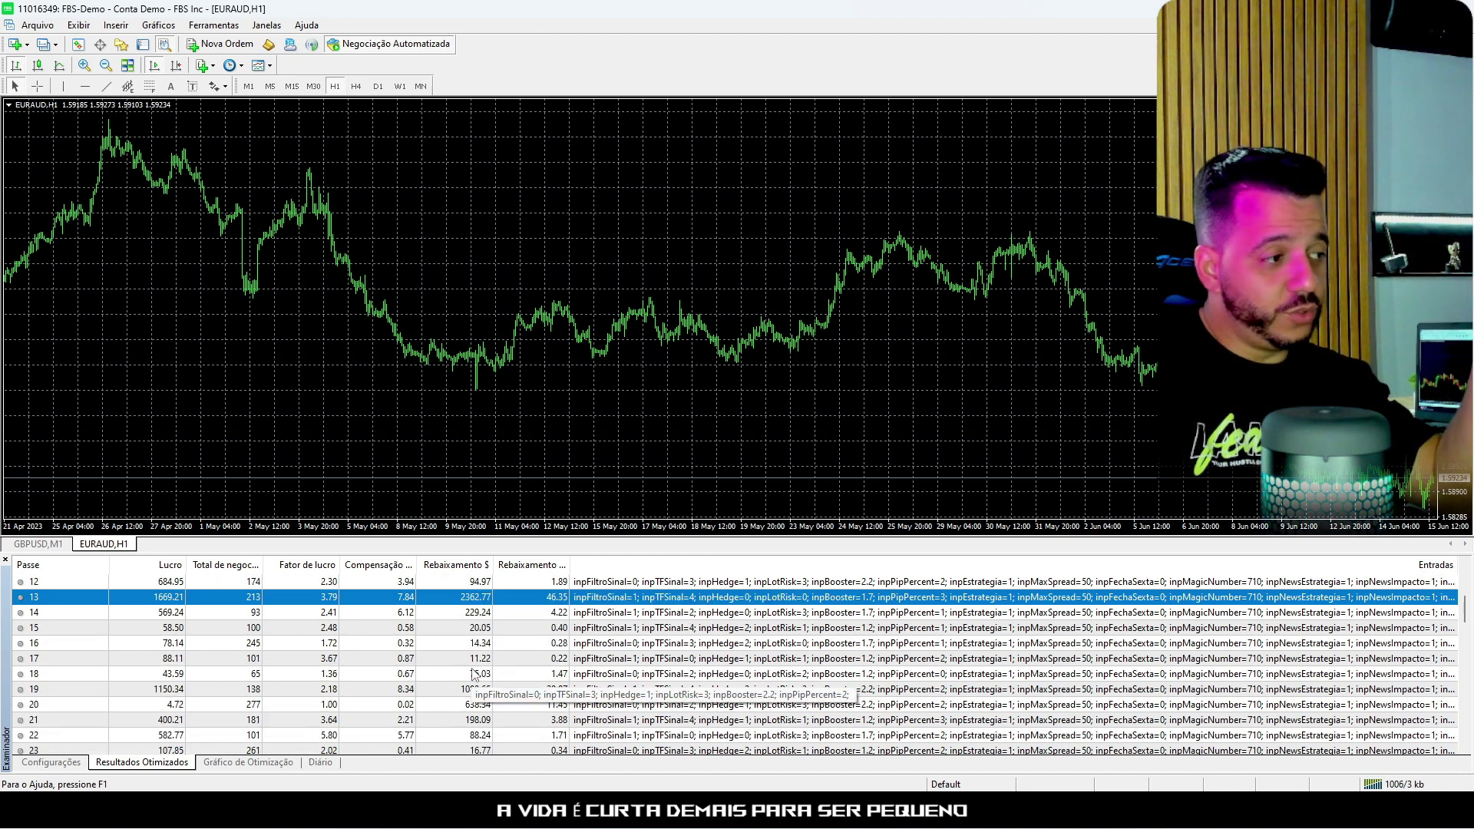
scroll(483, 670, "up", 20)
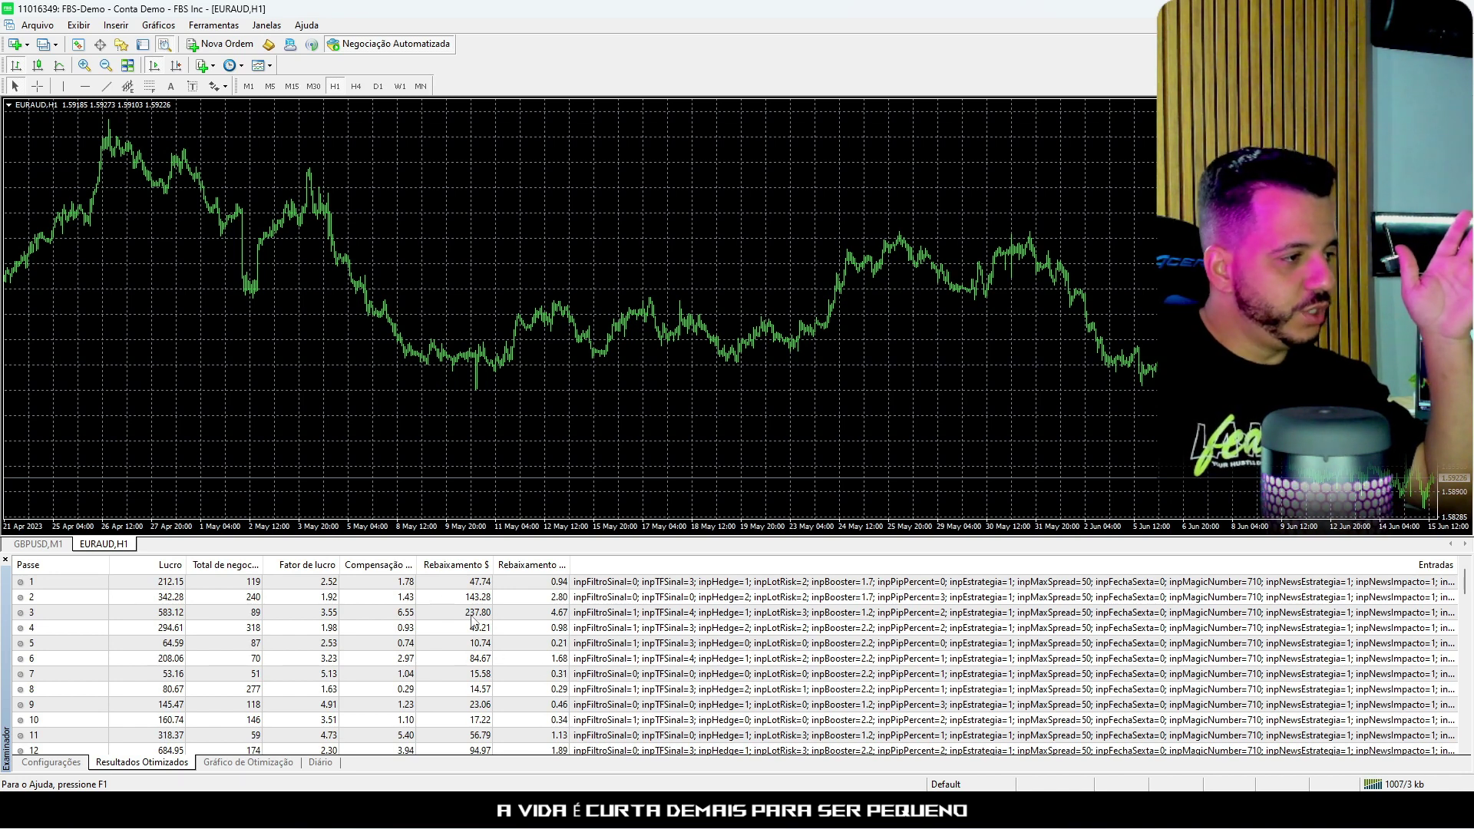
left_click(474, 644)
scroll(474, 645, "down", 1)
scroll(470, 646, "up", 1)
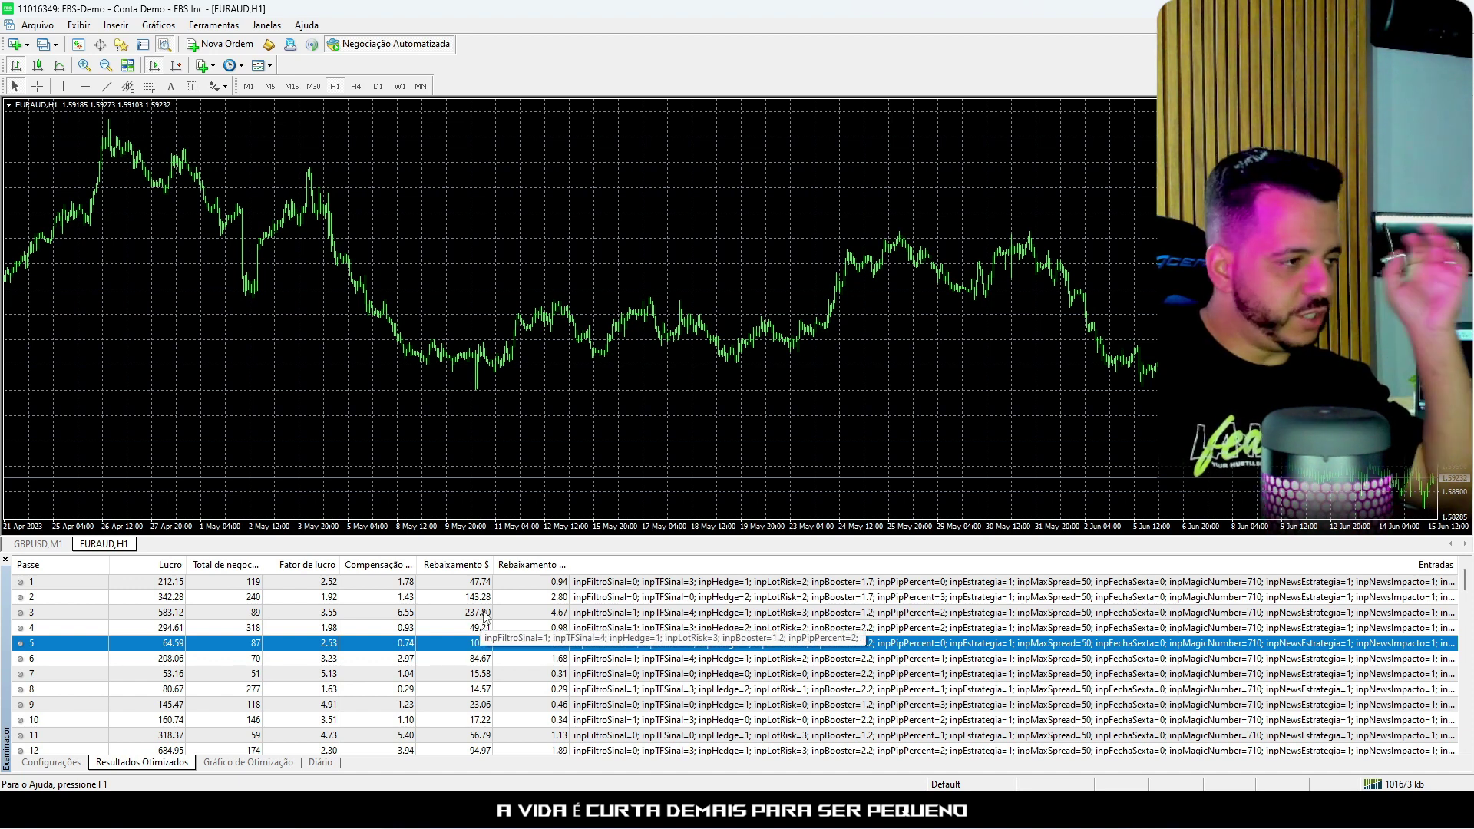
scroll(472, 643, "down", 2)
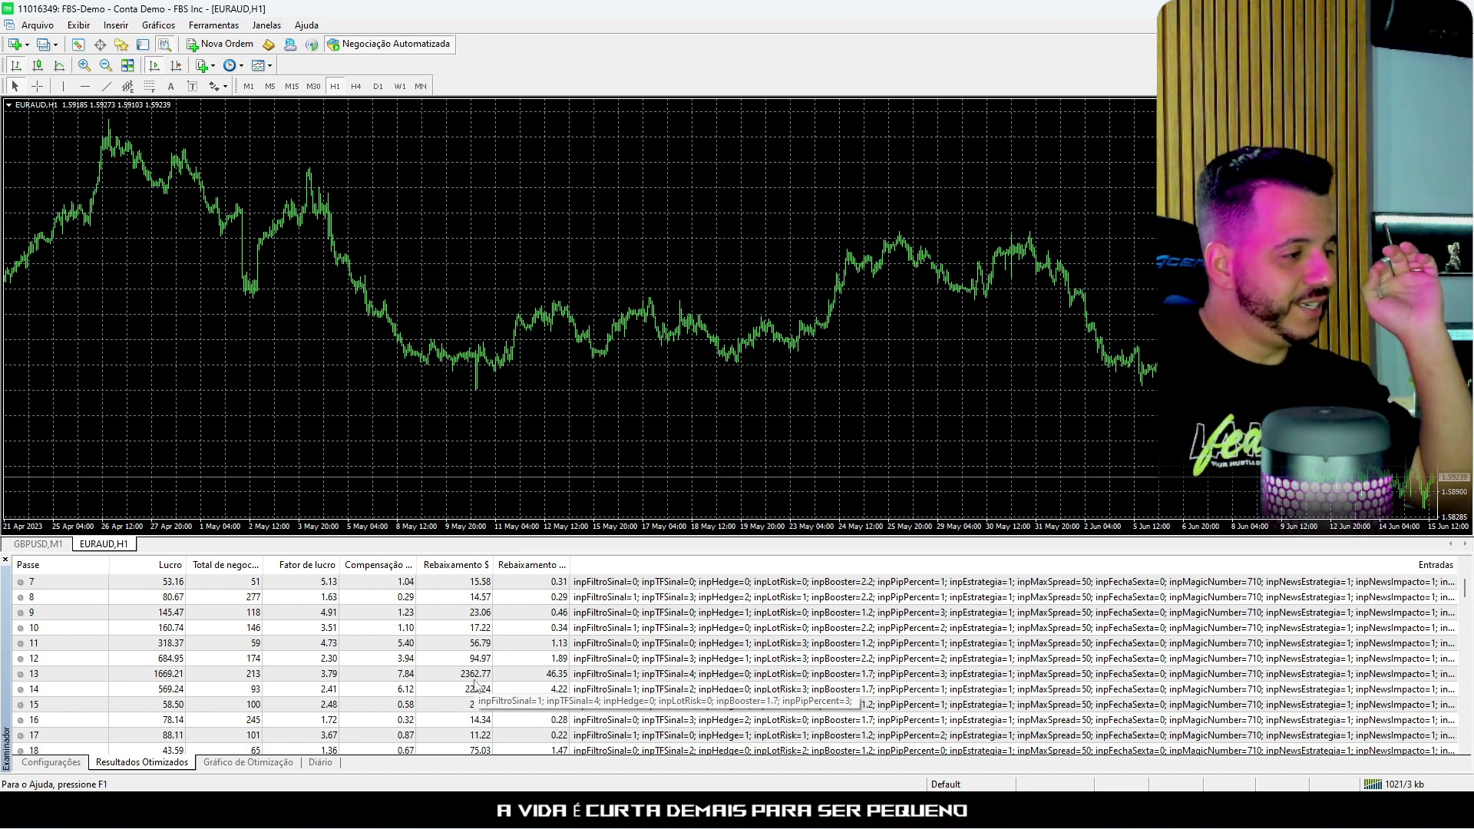
scroll(475, 683, "down", 1)
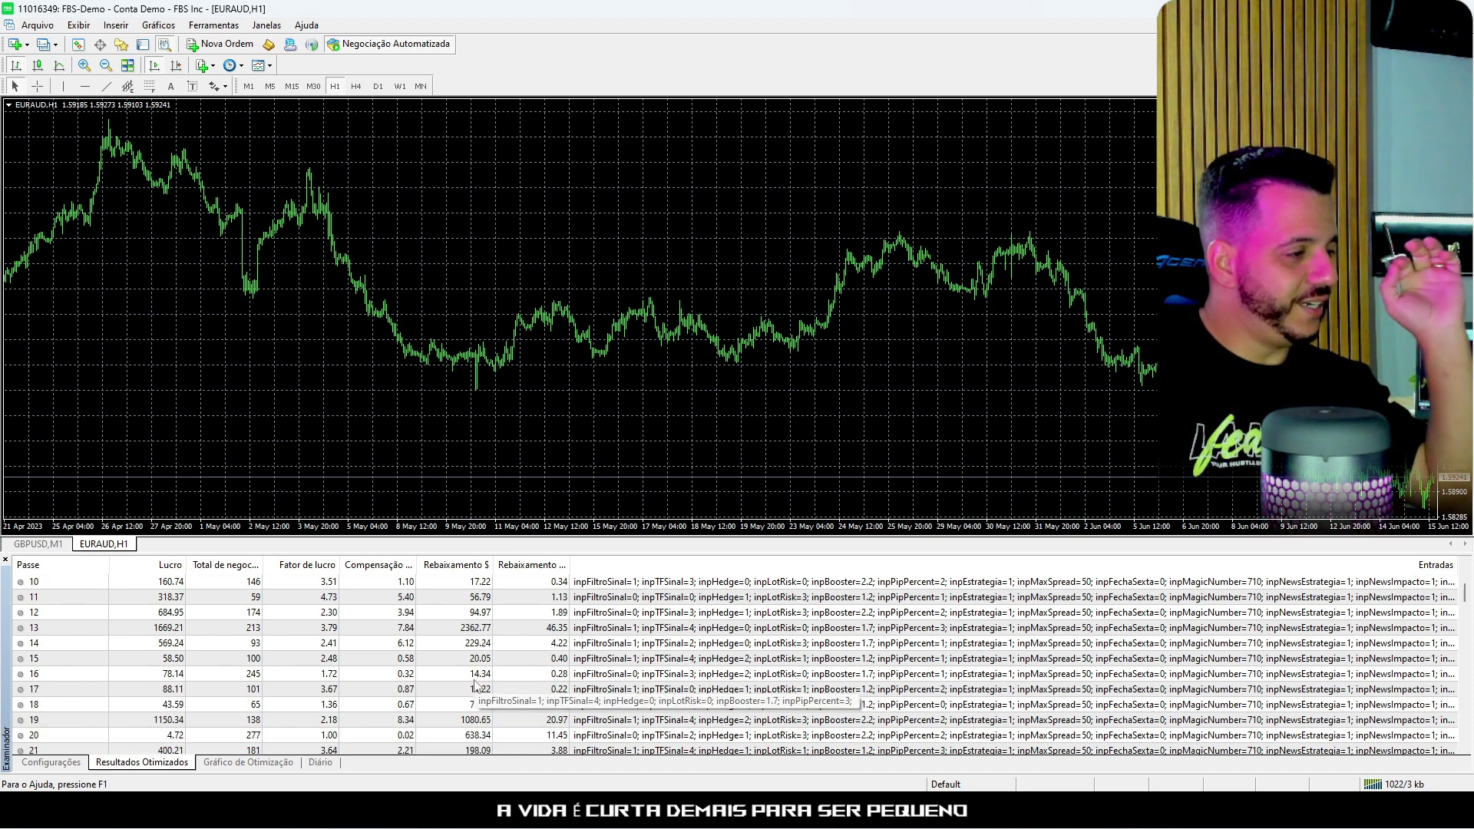
left_click(485, 631)
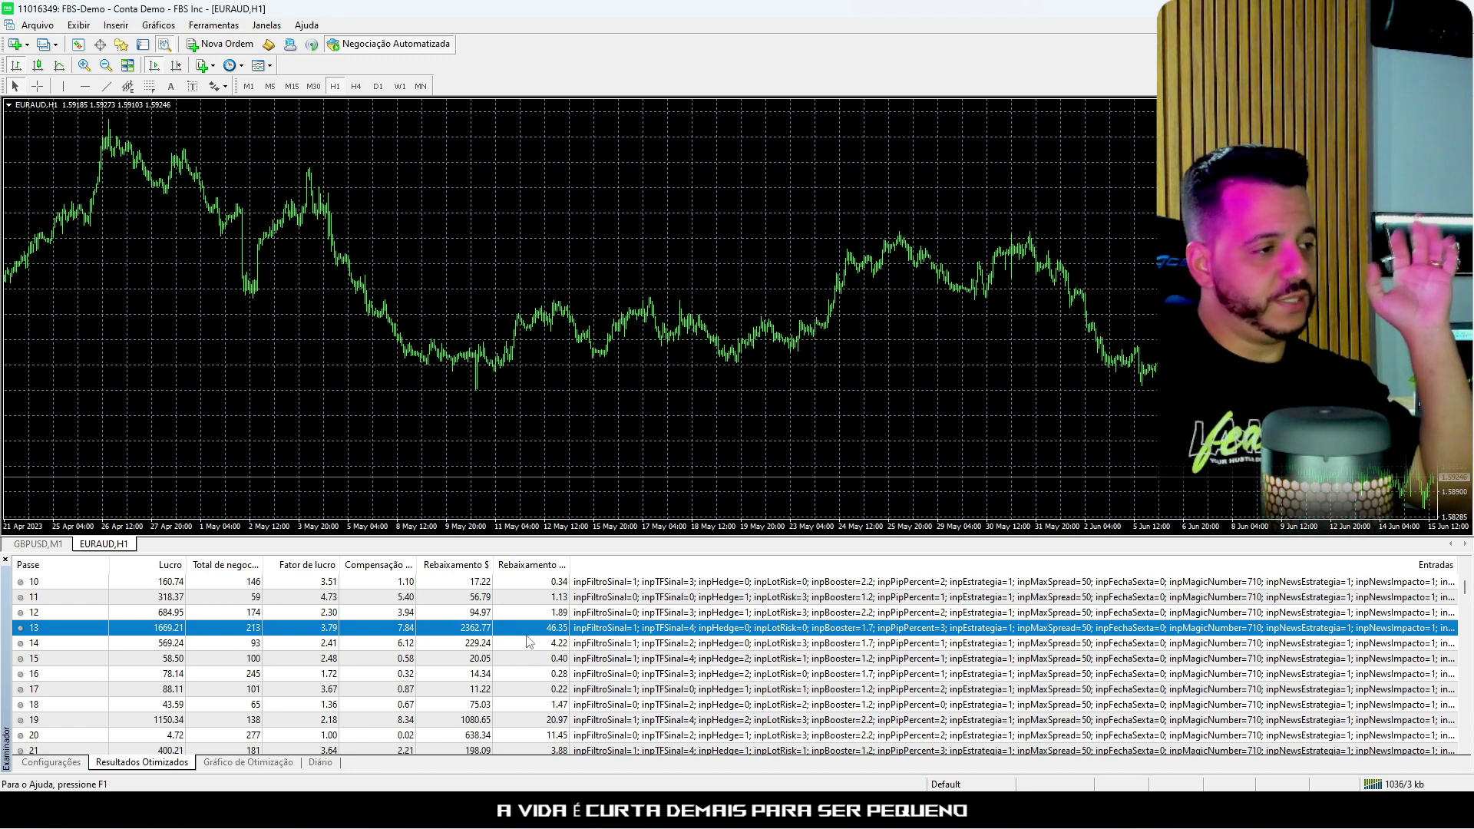
Step: Examine the profit and drawdown of optimization passes 19 and 21
scroll(499, 646, "down", 2)
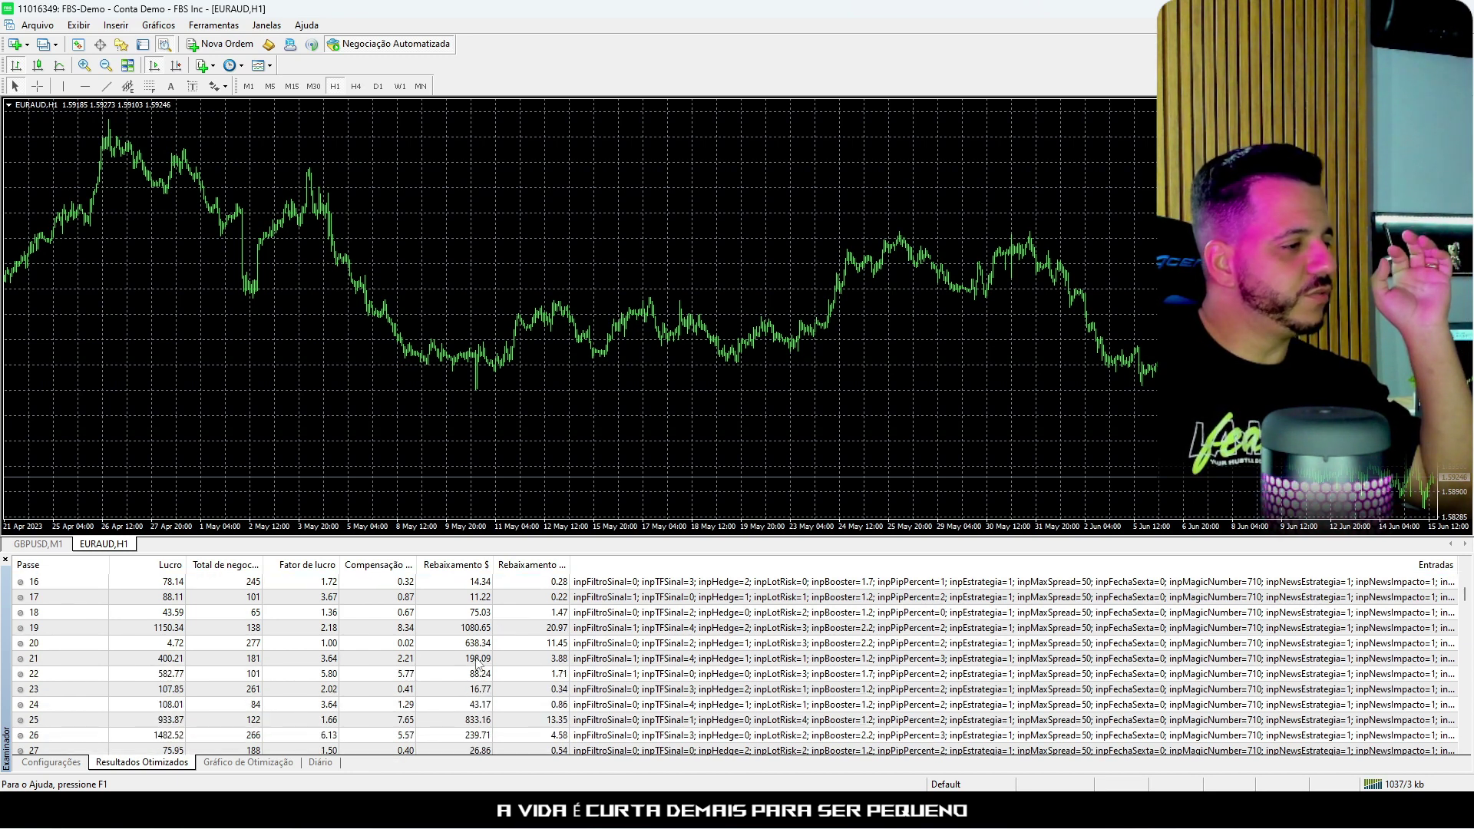
left_click(477, 632)
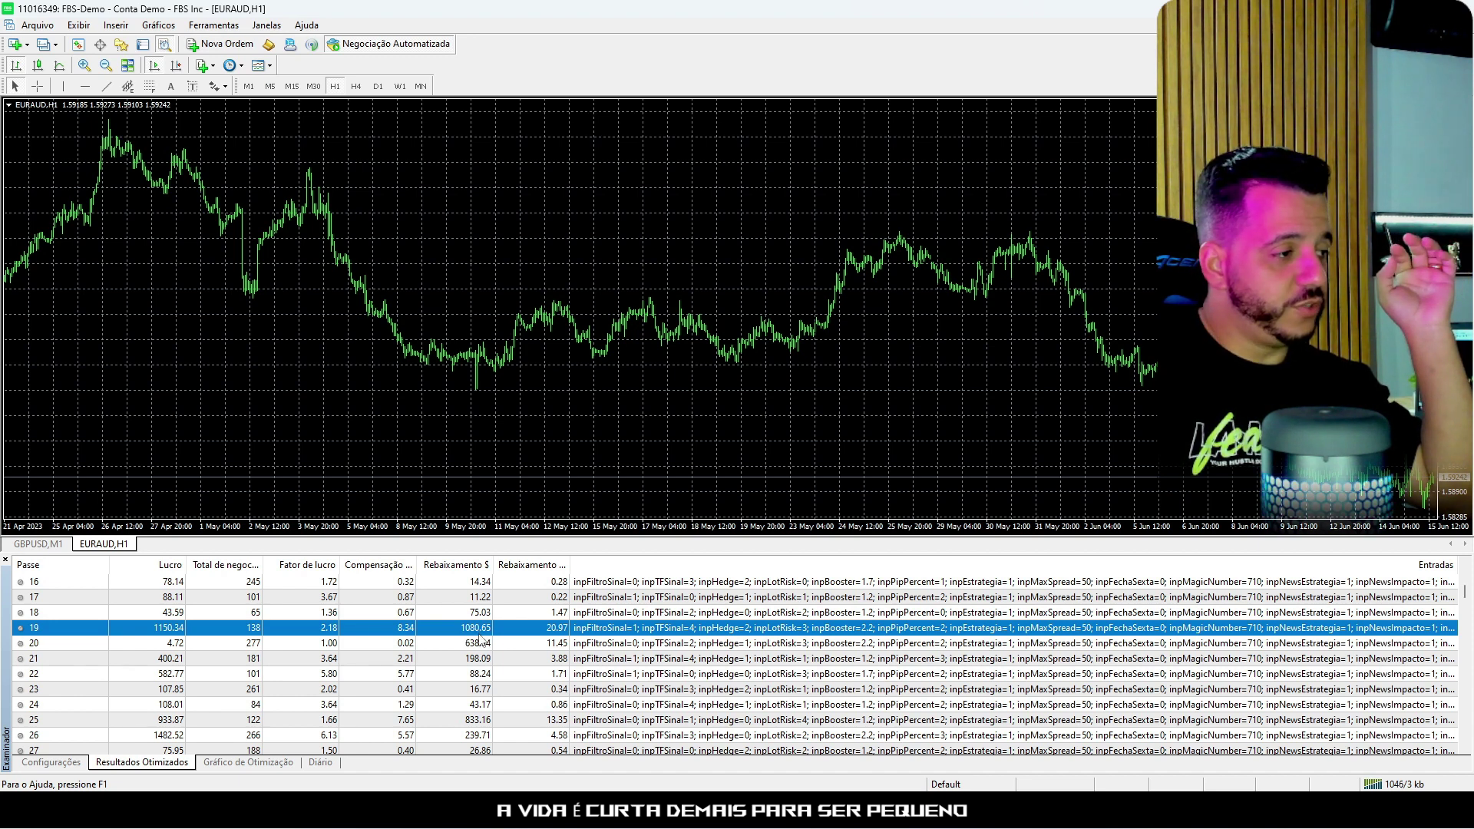
left_click(478, 660)
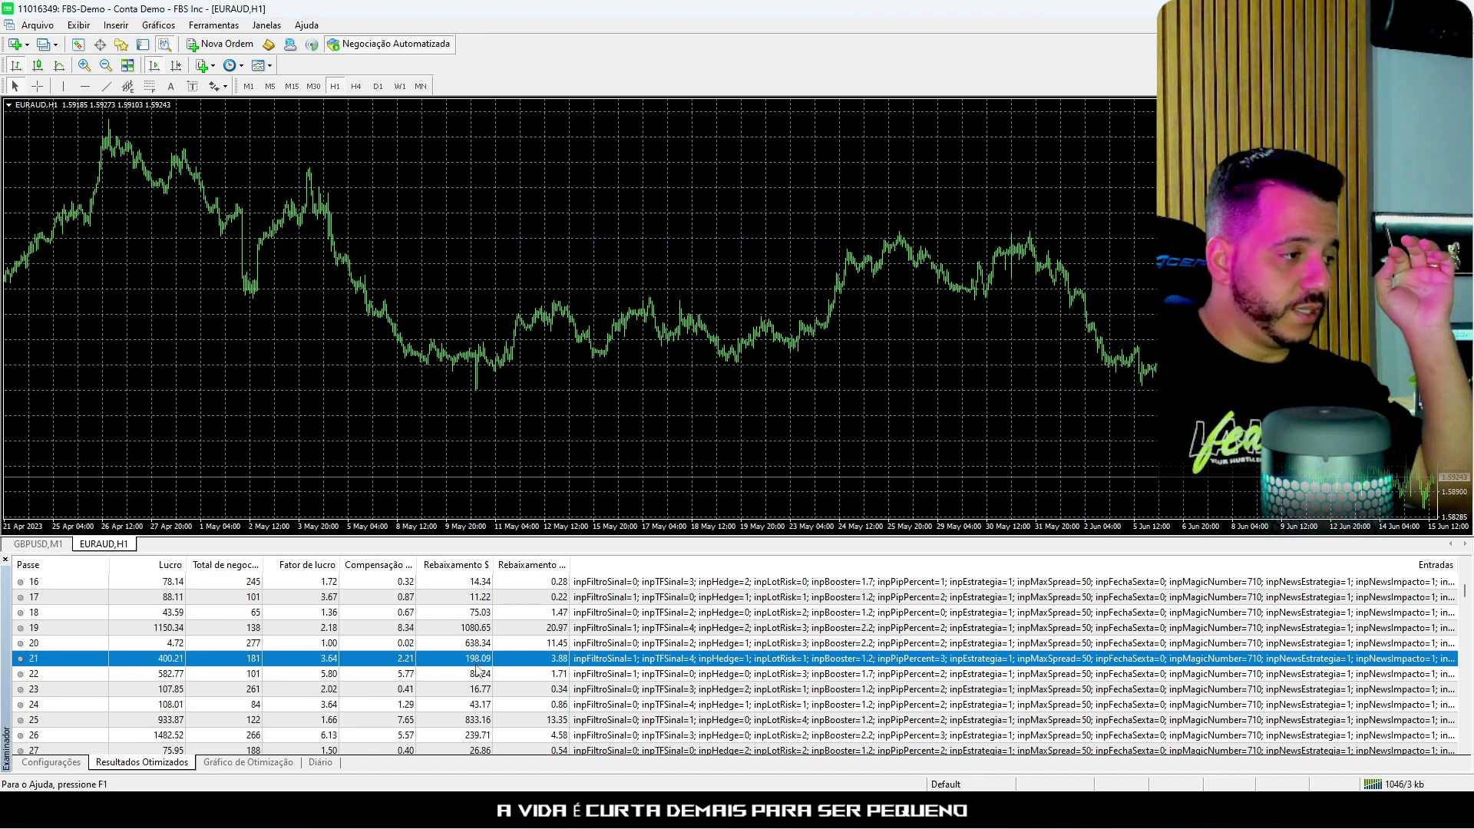
Step: Compare the profit against the drawdown of optimization passes 25, 26 and 31
scroll(477, 671, "down", 1)
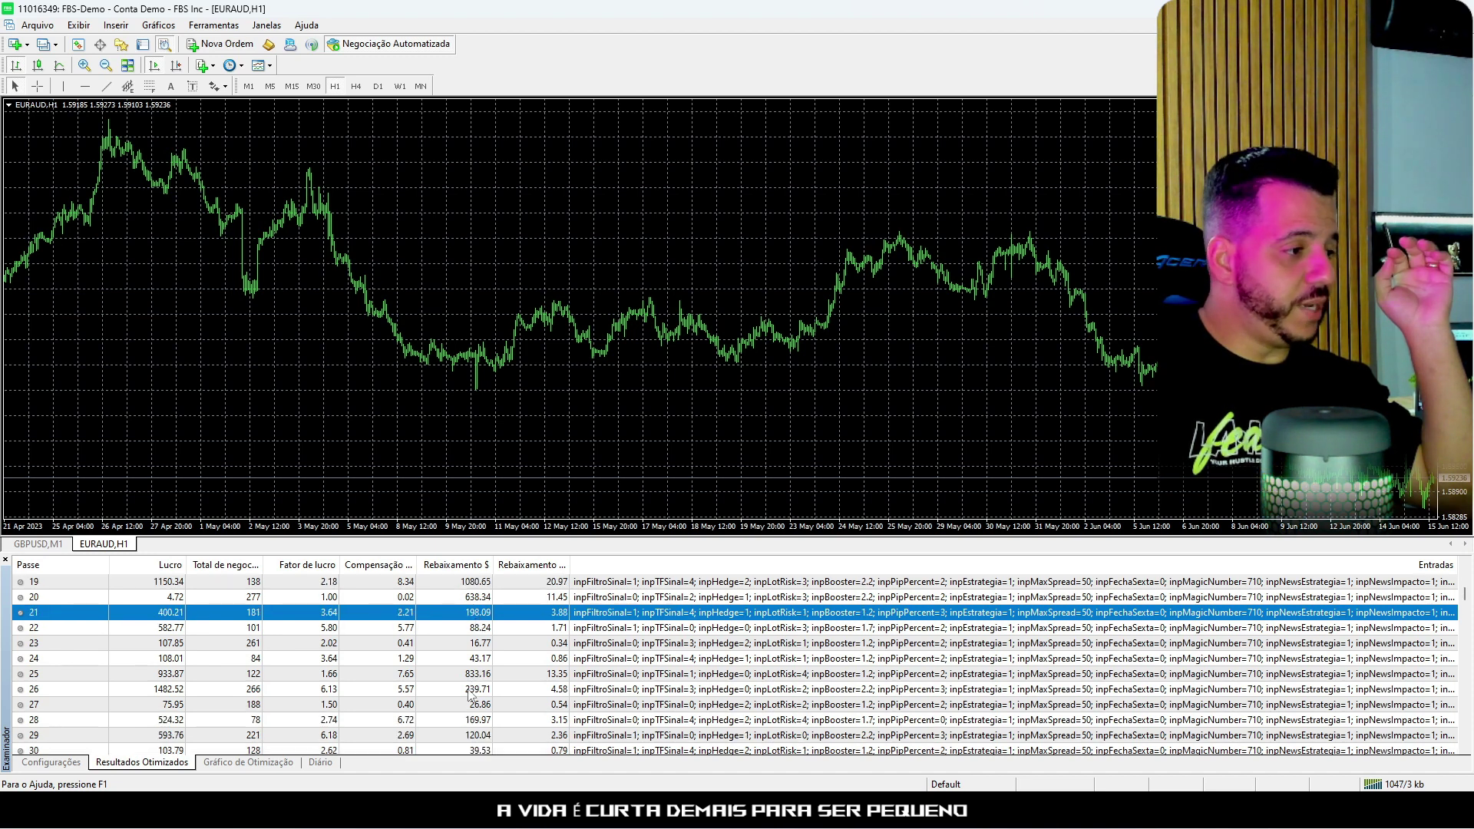
scroll(476, 675, "down", 1)
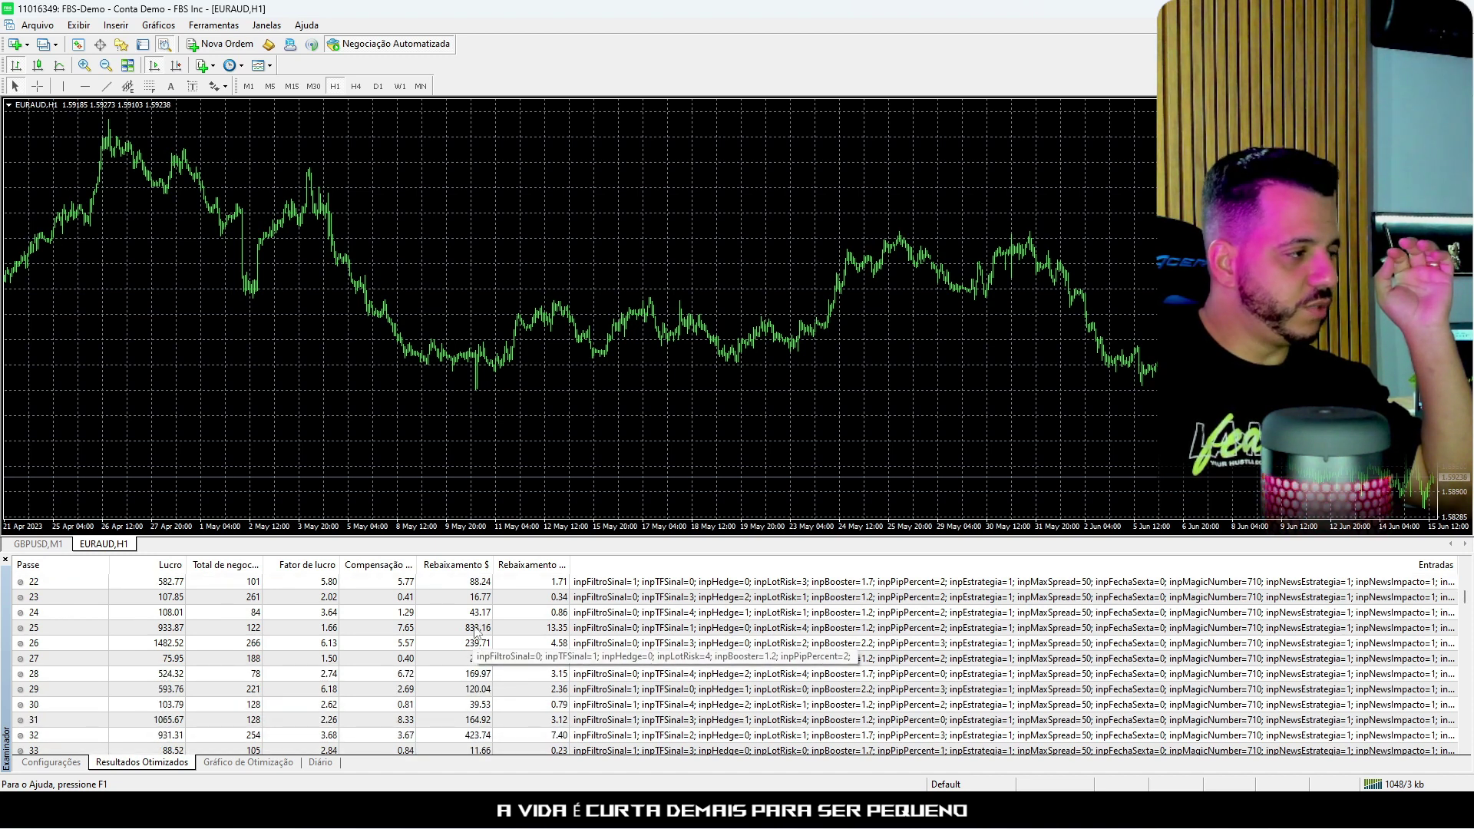
left_click(474, 628)
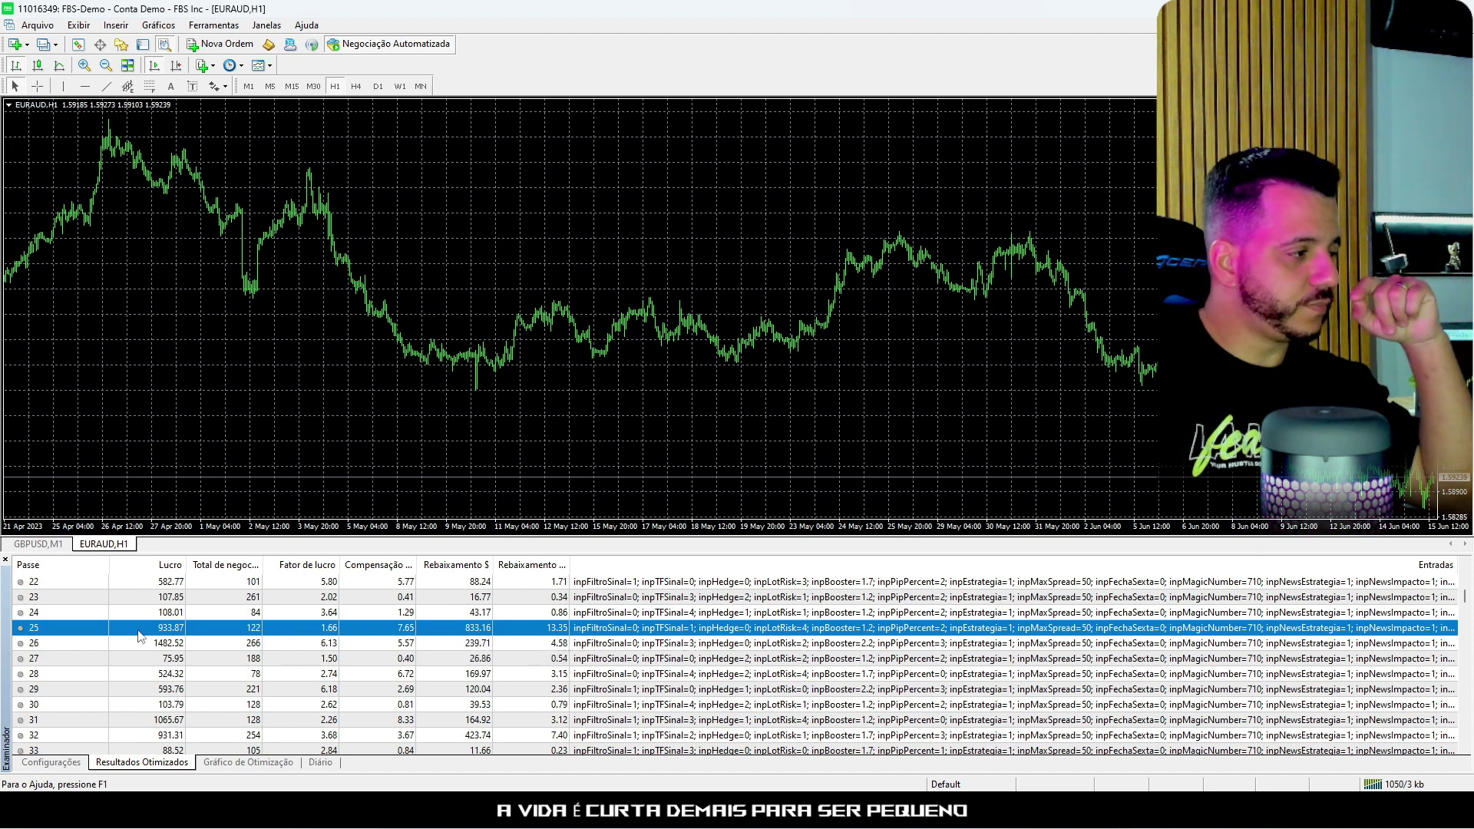
left_click(170, 649)
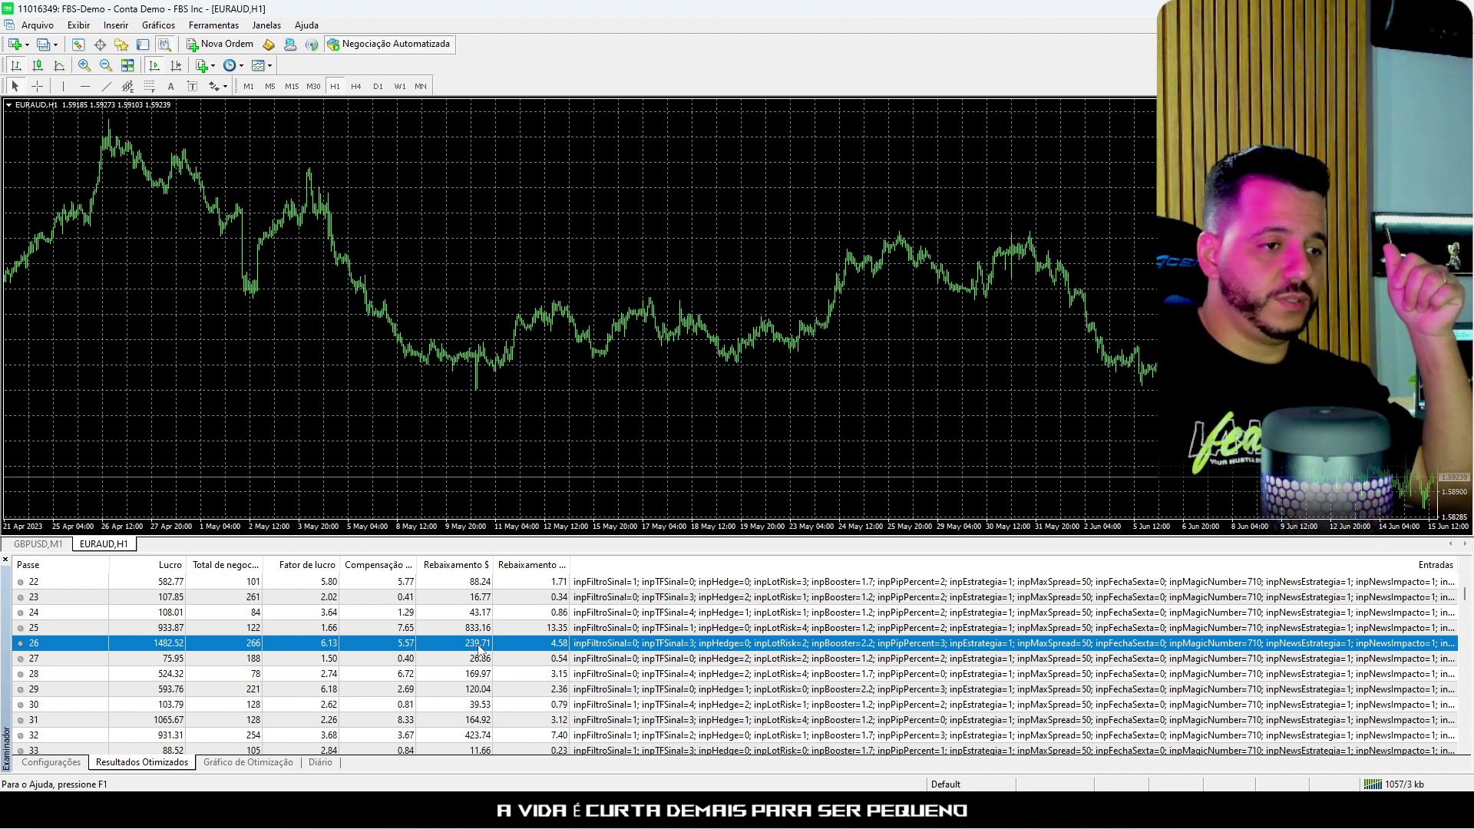
scroll(479, 649, "down", 1)
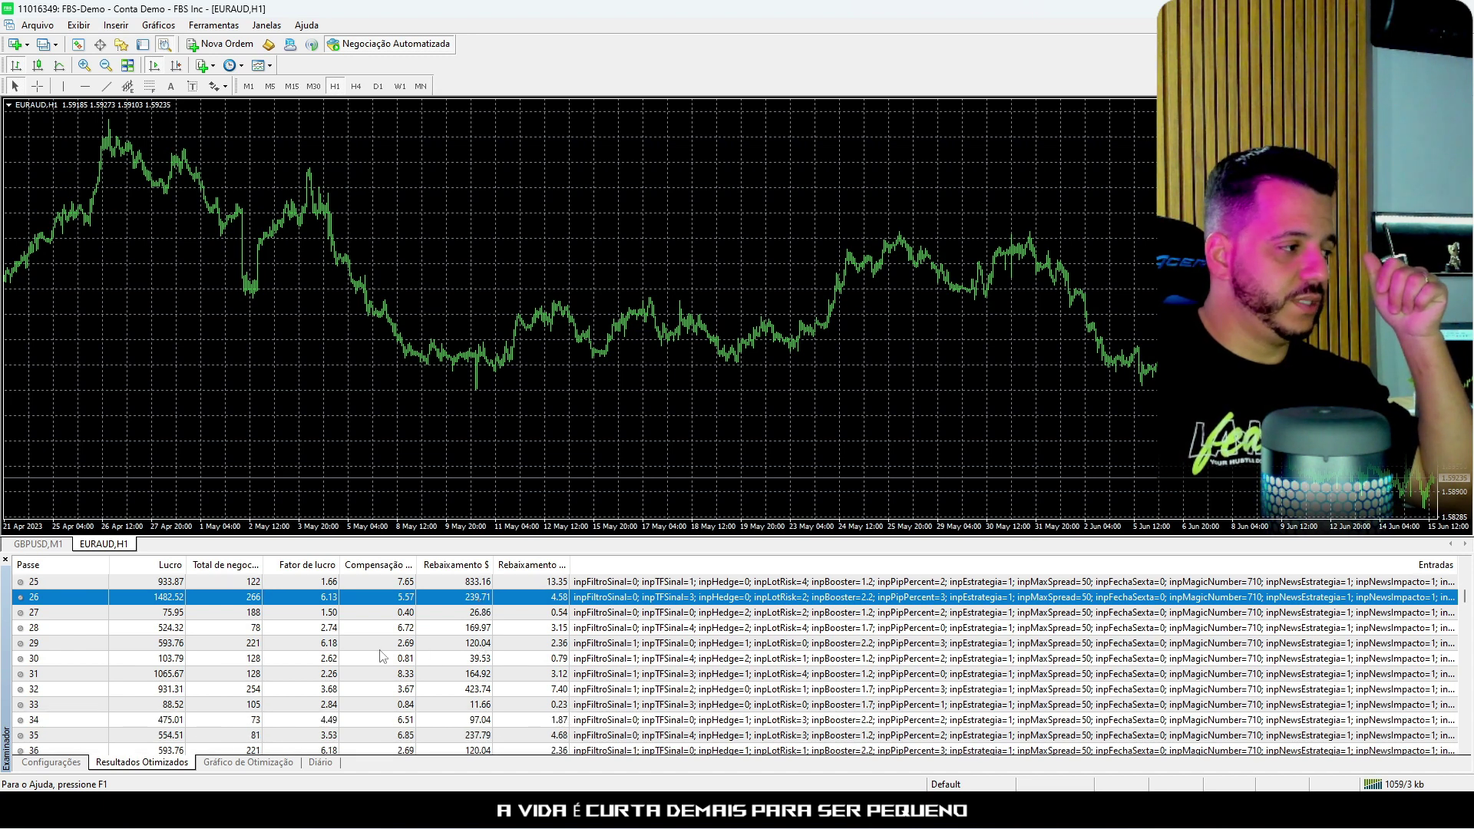
left_click(480, 679)
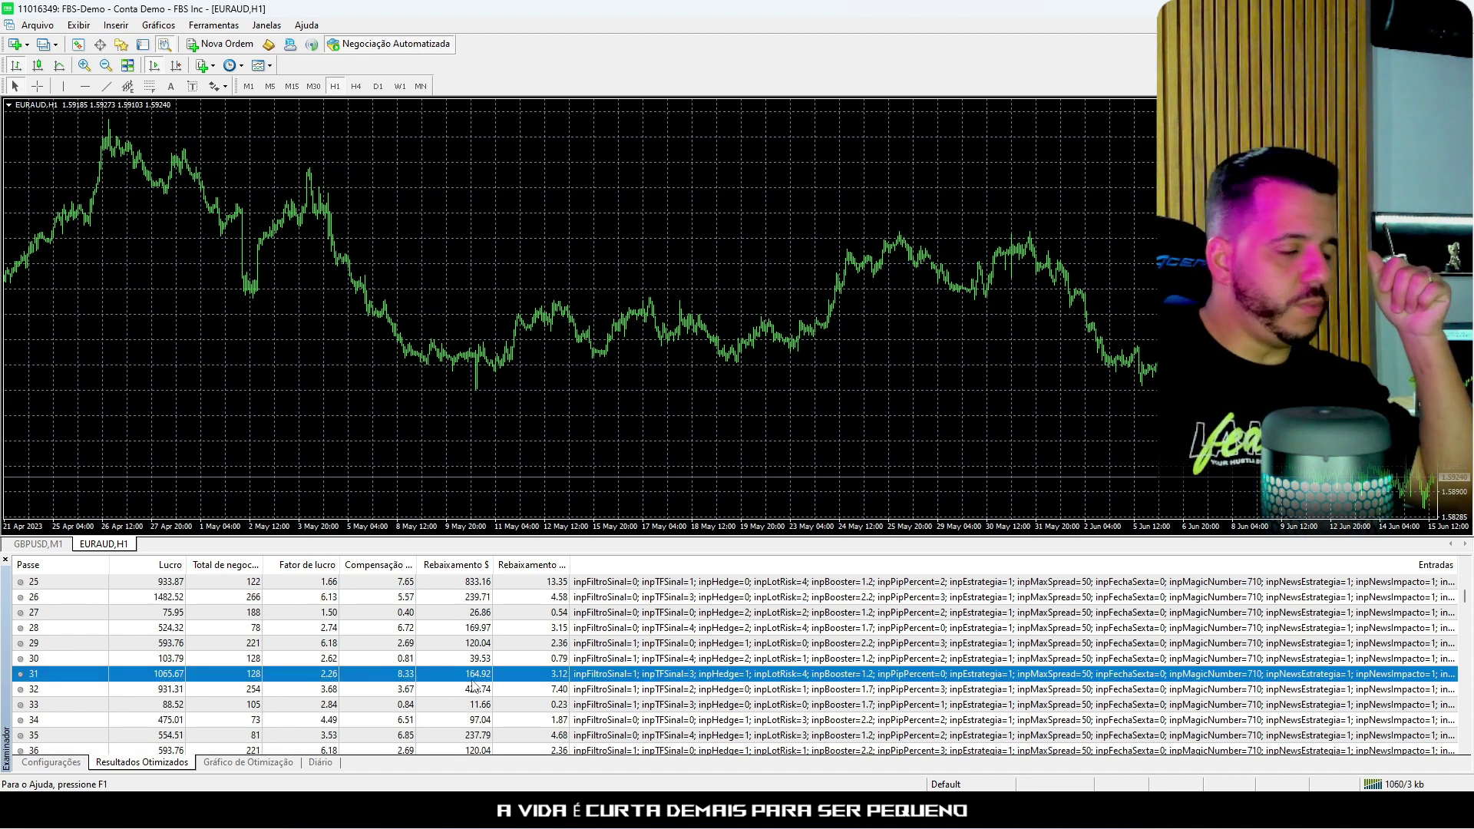
Step: Scan the optimization results again from pass 1 through pass 42, weighing profit against drawdown
scroll(135, 616, "up", 8)
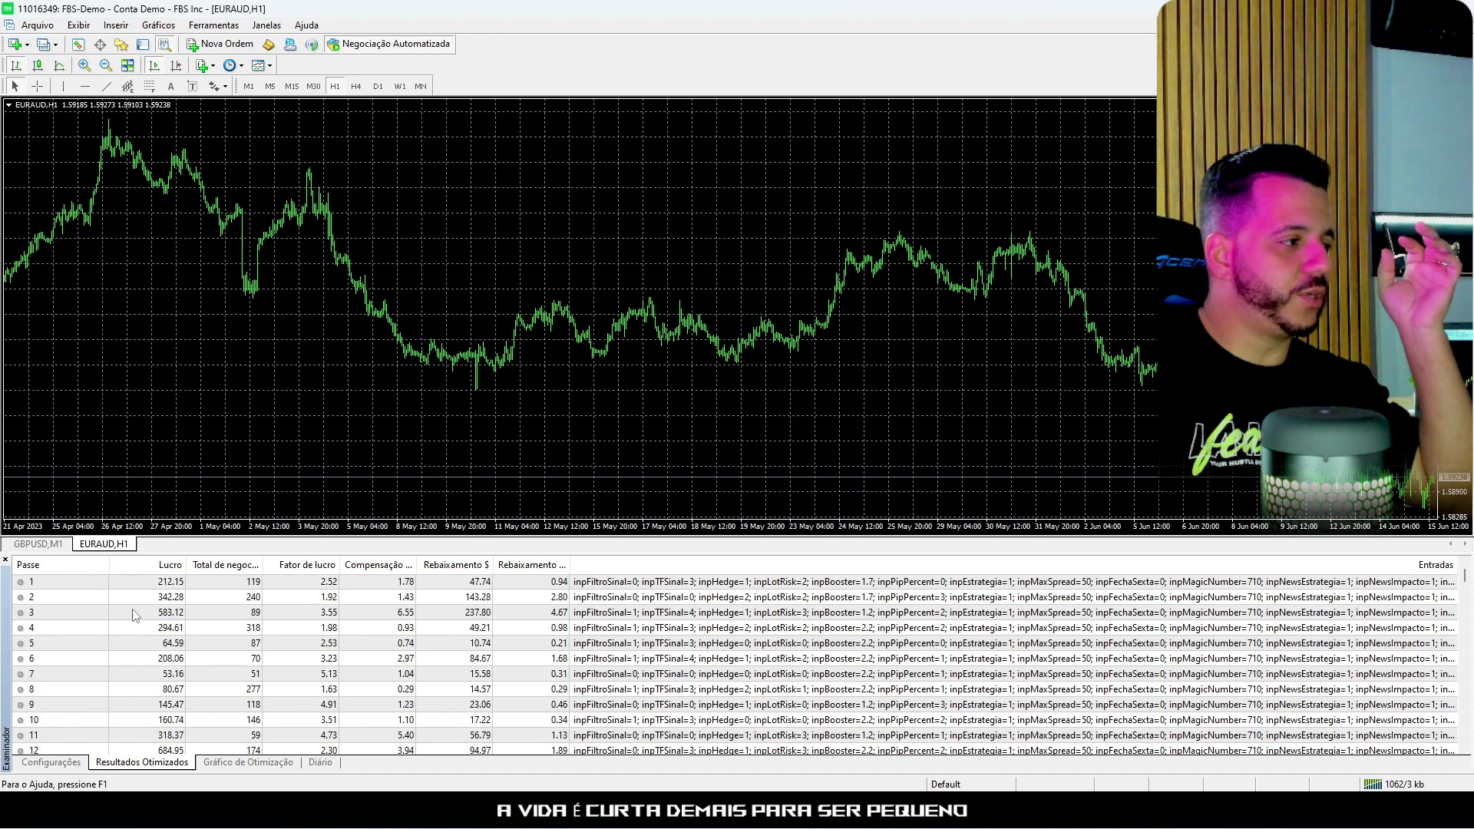
scroll(522, 633, "down", 4)
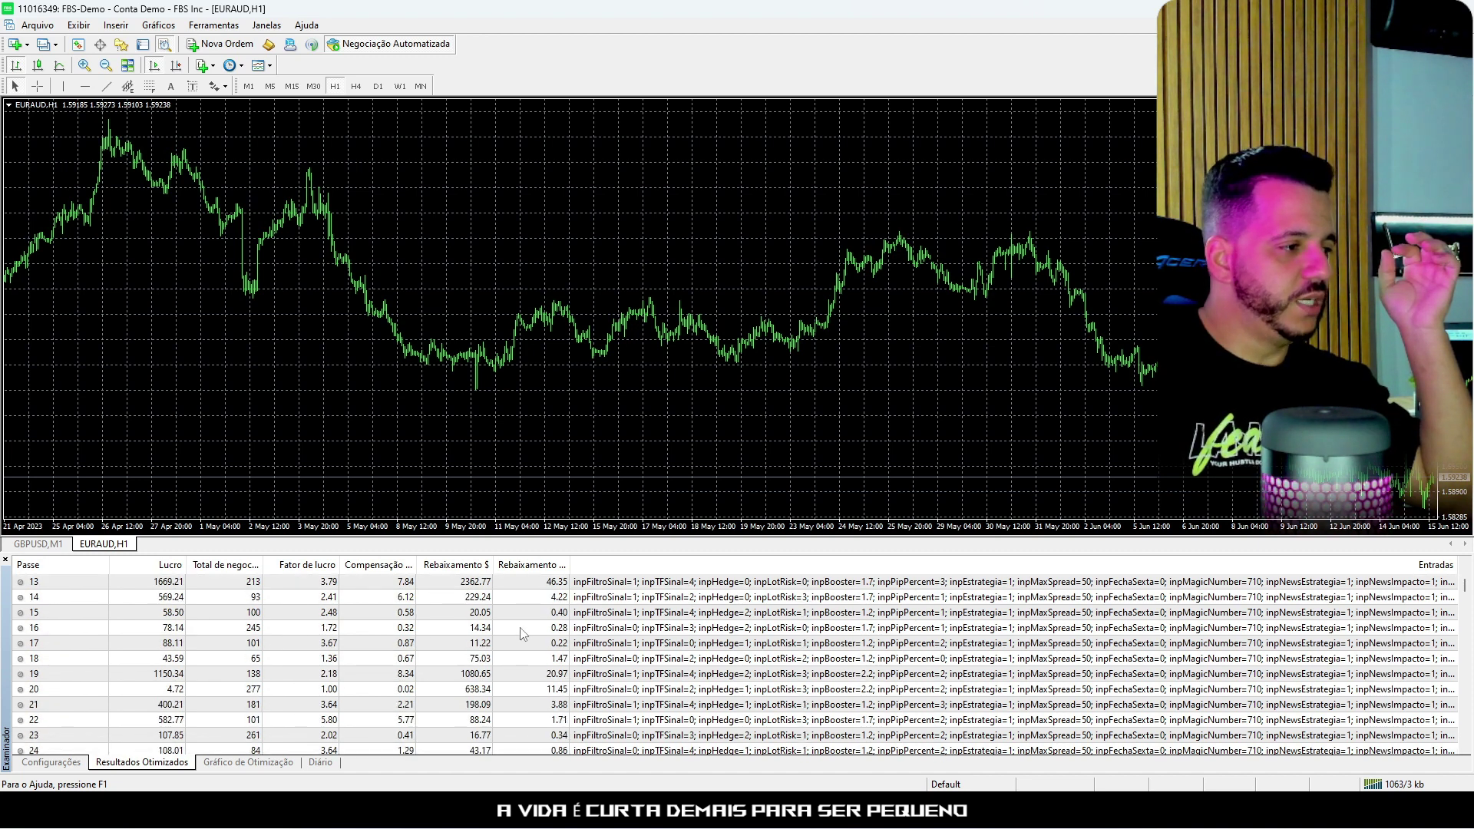
scroll(522, 633, "down", 4)
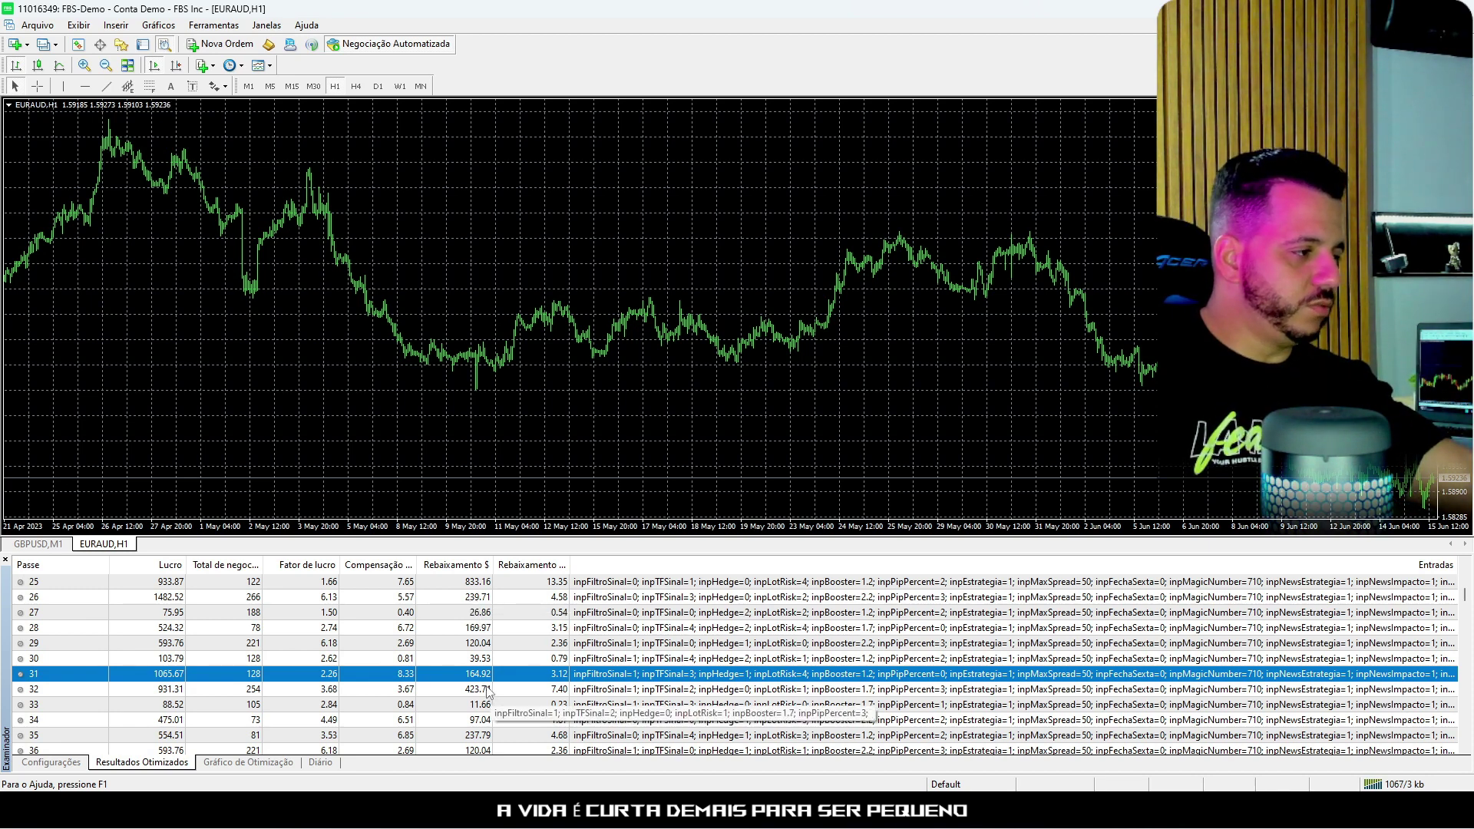
scroll(488, 691, "down", 1)
scroll(477, 675, "down", 1)
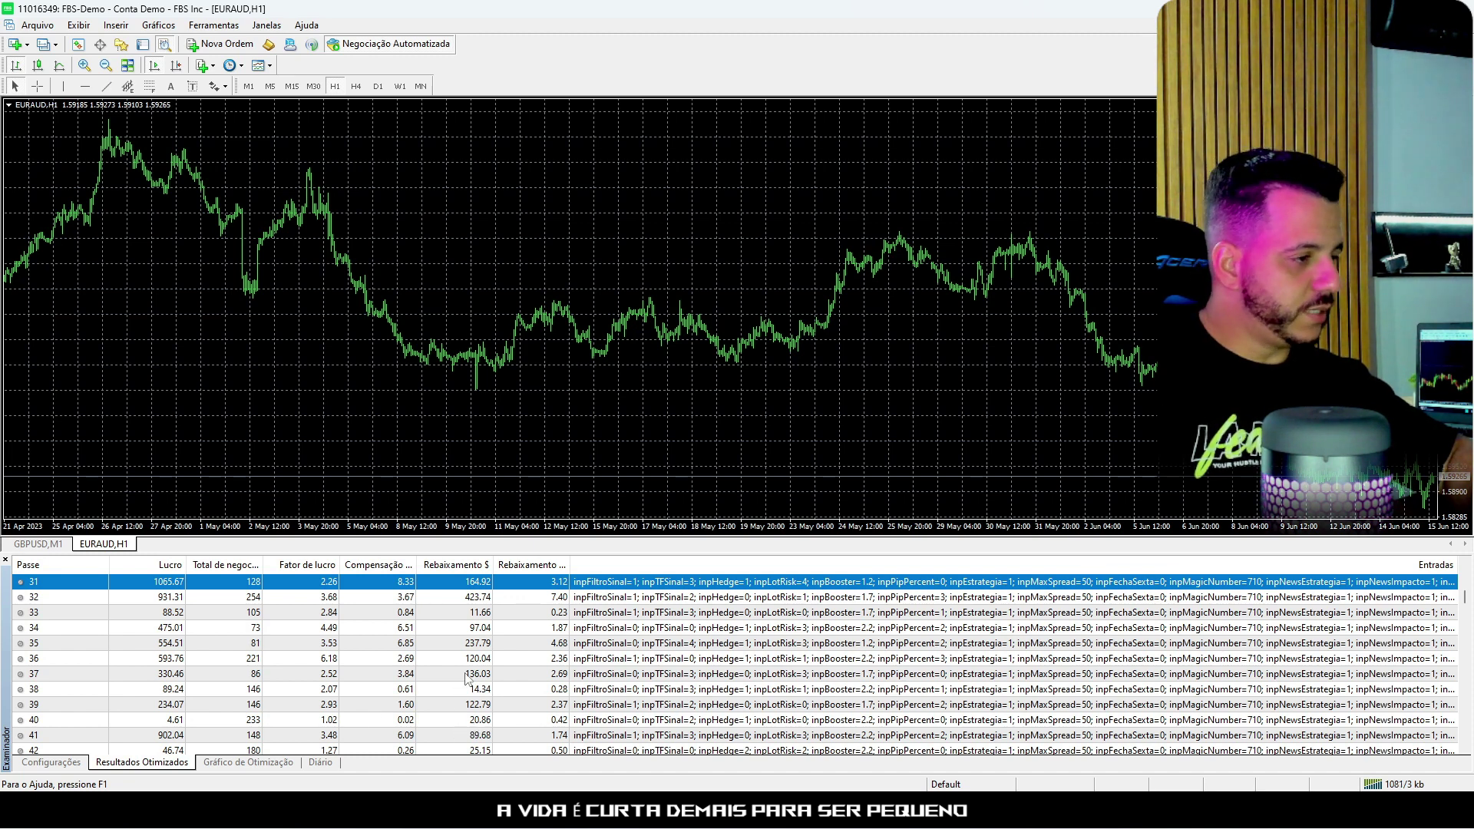
Step: Examine the drawdown of optimization passes 32, 36, 37, 41 and 46 relative to their profit
left_click(475, 597)
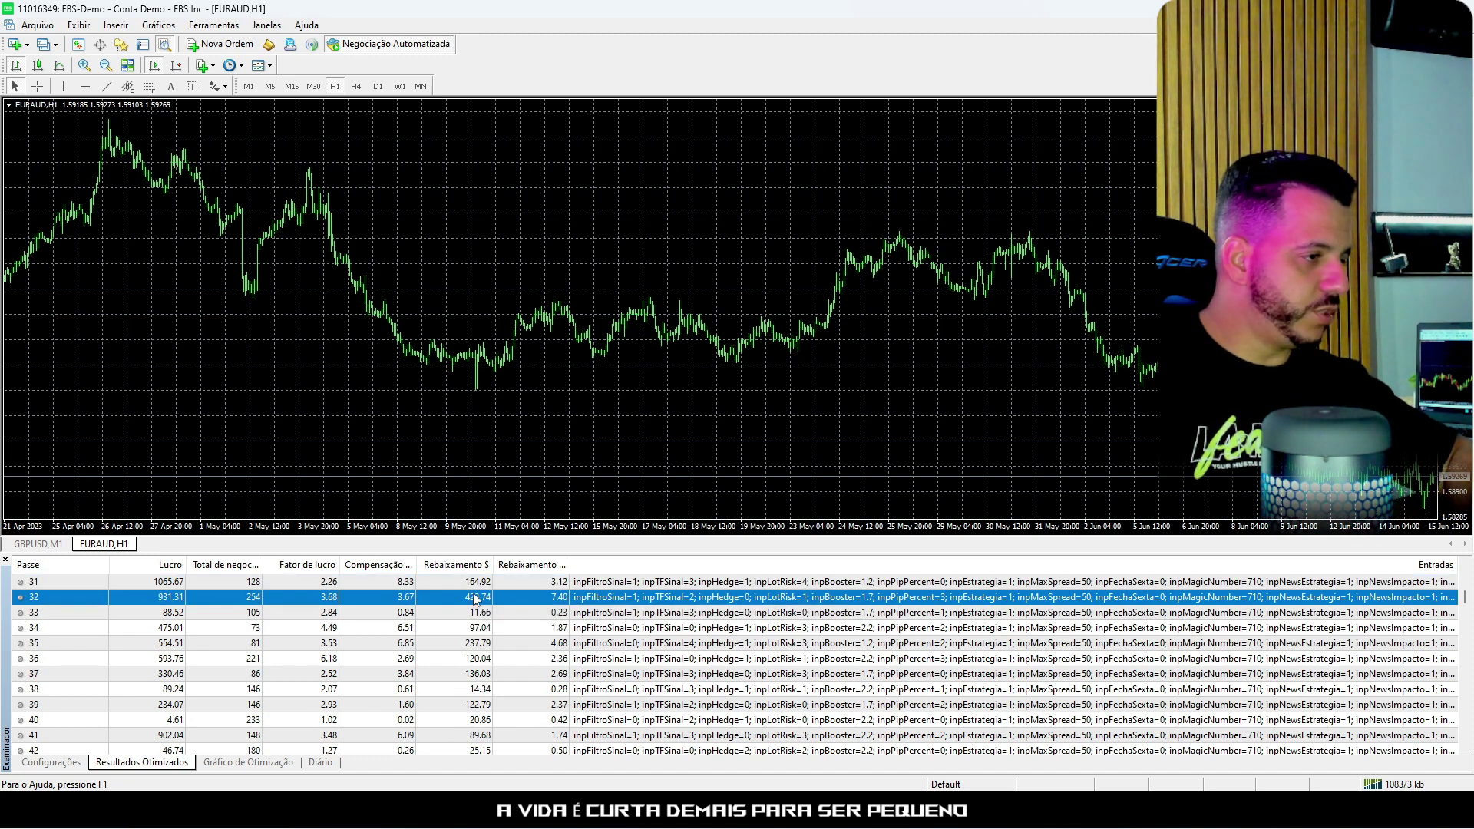
left_click(470, 659)
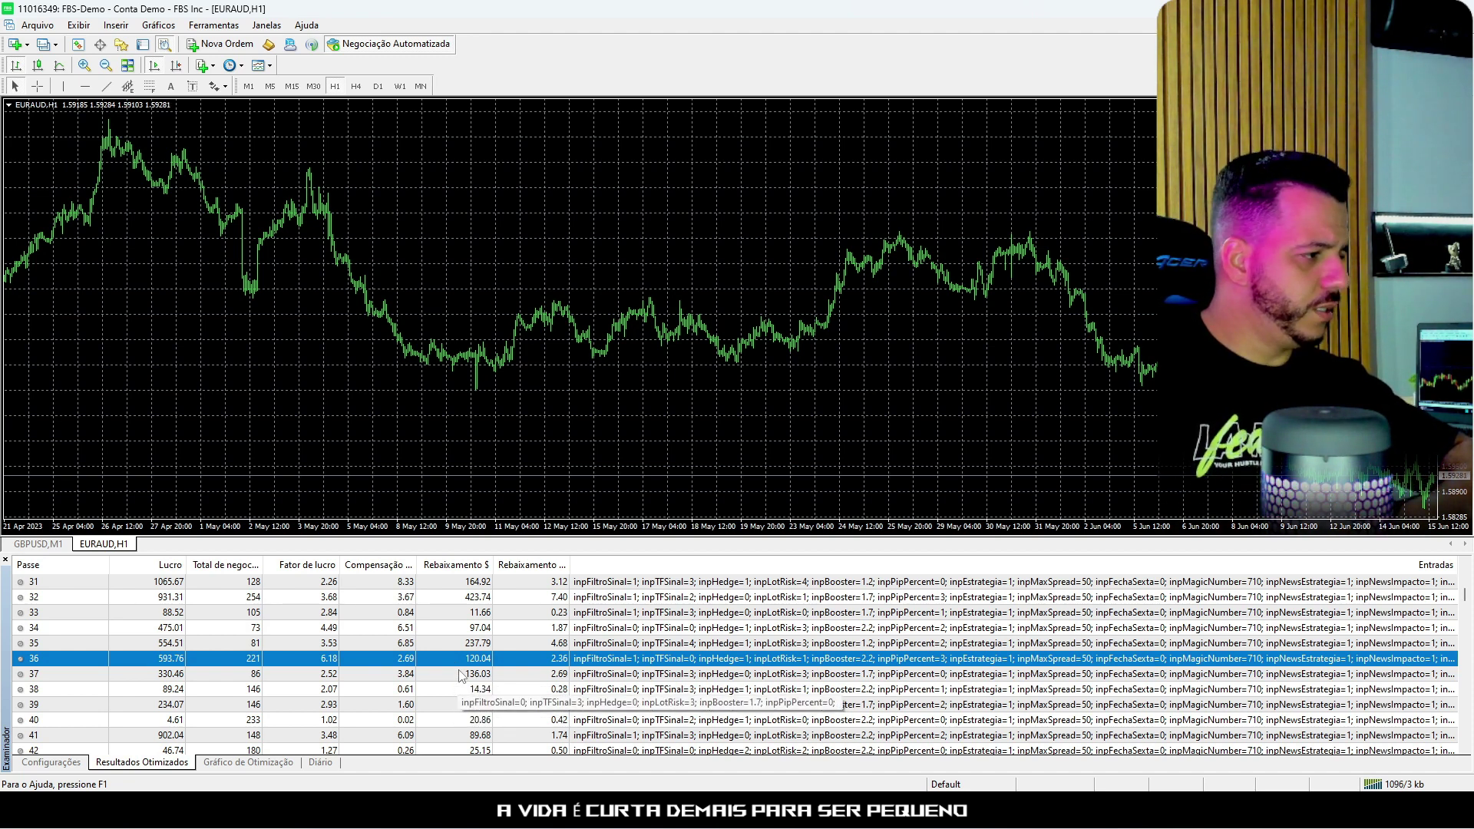
left_click(460, 676)
scroll(463, 686, "down", 1)
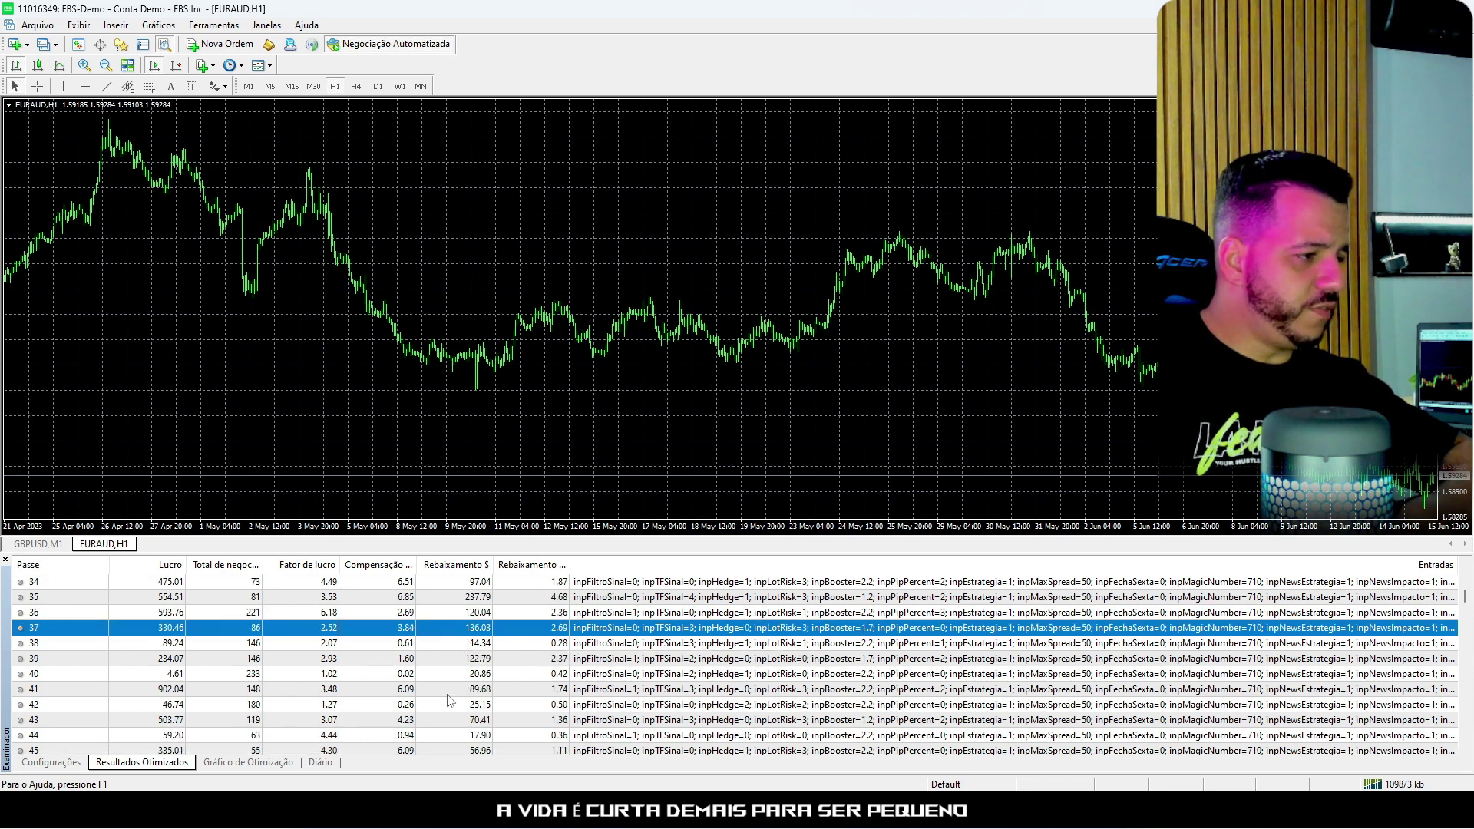
left_click(448, 693)
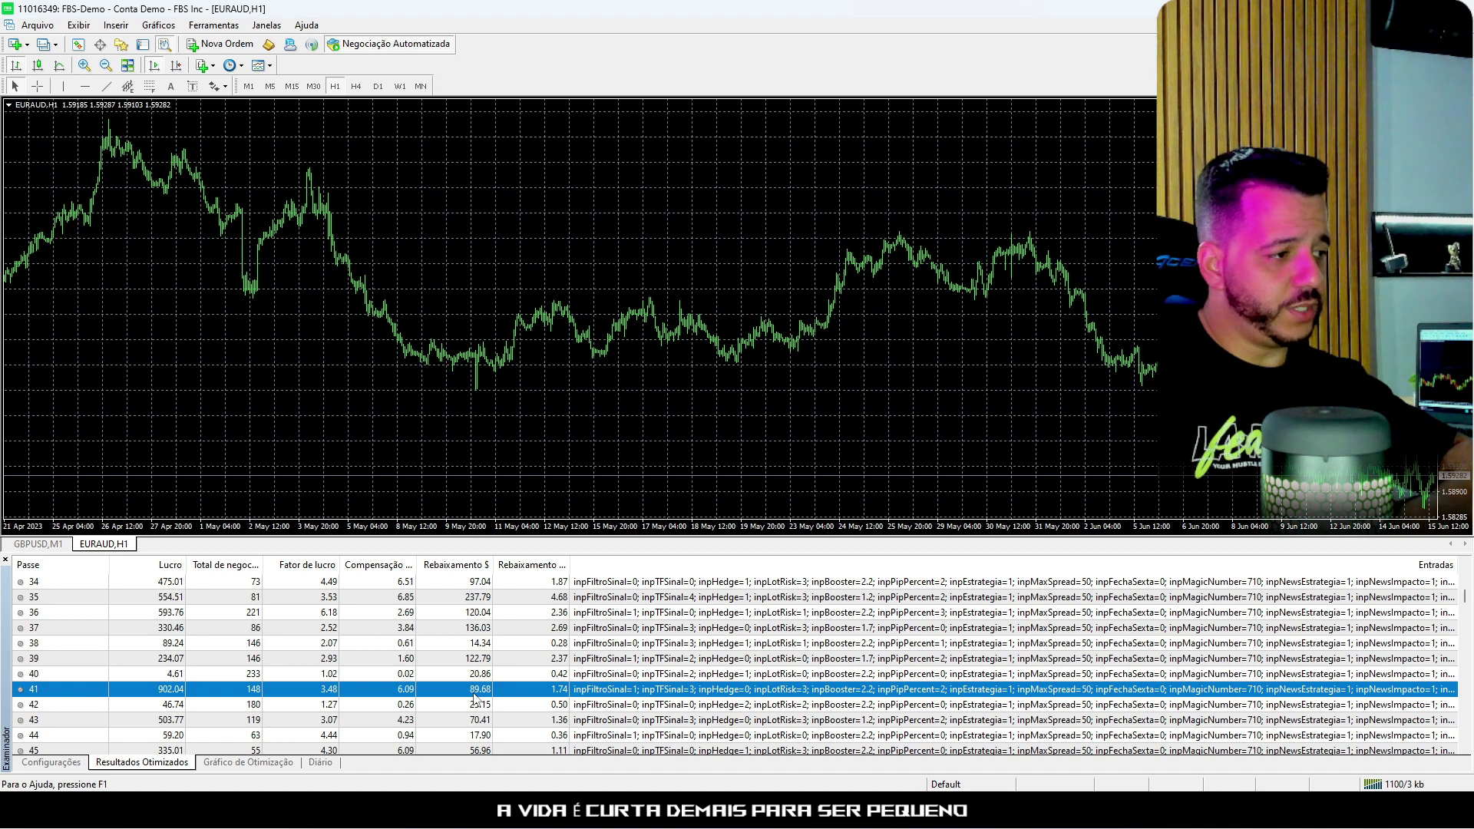
scroll(475, 697, "down", 1)
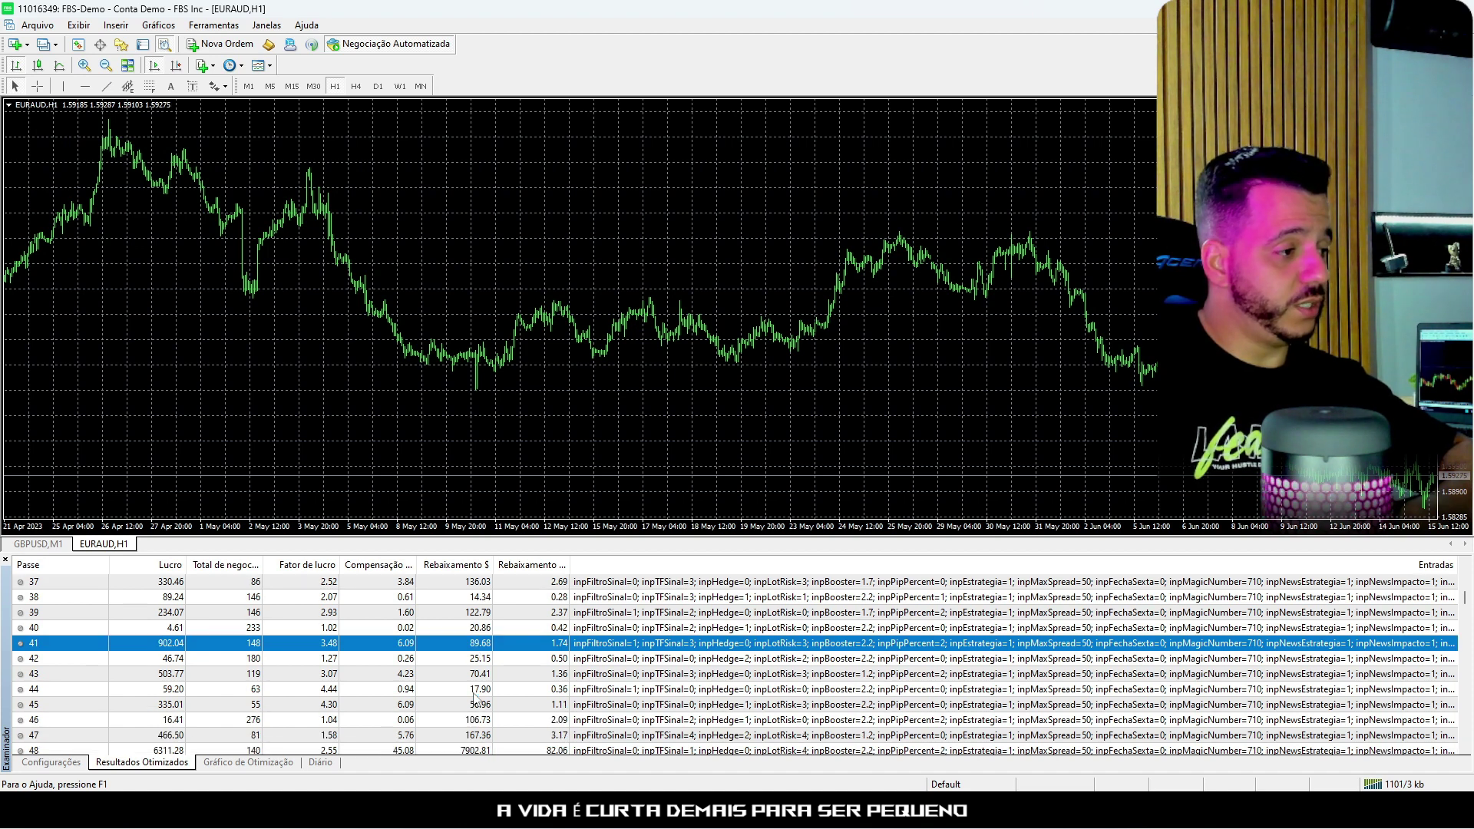
left_click(476, 722)
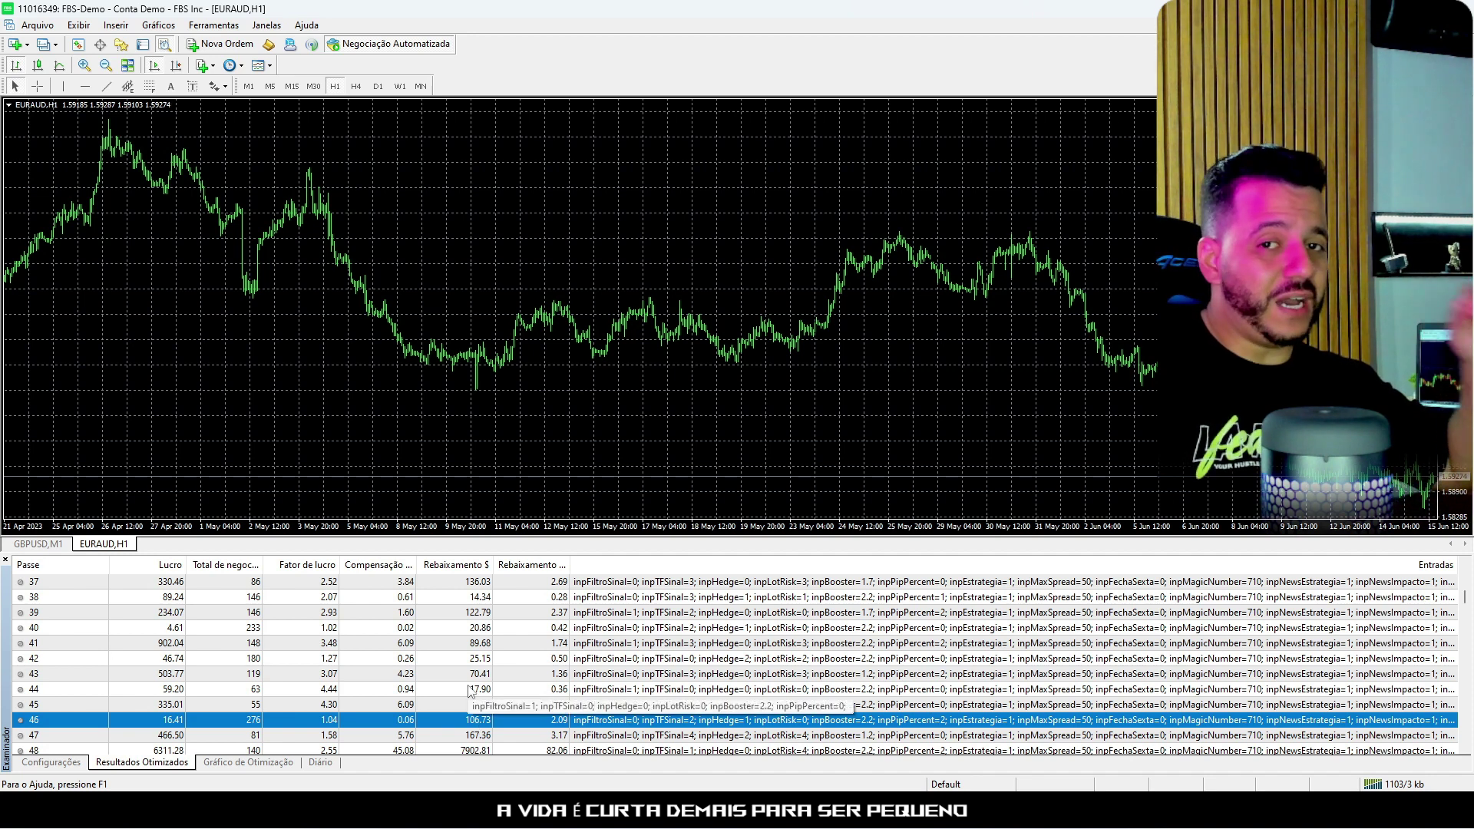
Step: Look through the higher-numbered optimization passes up to pass 282 for their profit, number of trades and drawdown
scroll(471, 691, "down", 20)
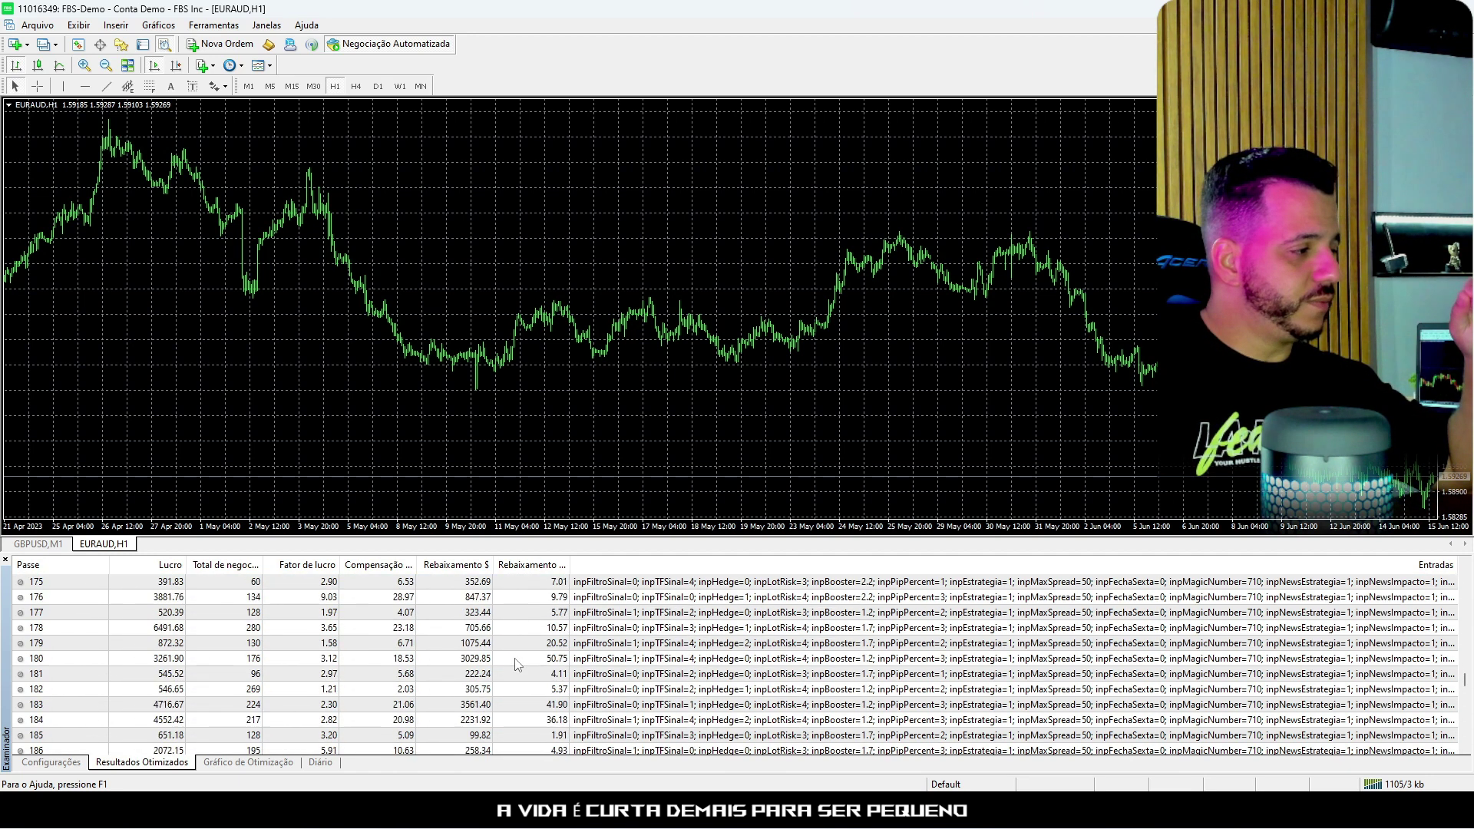
scroll(494, 677, "down", 10)
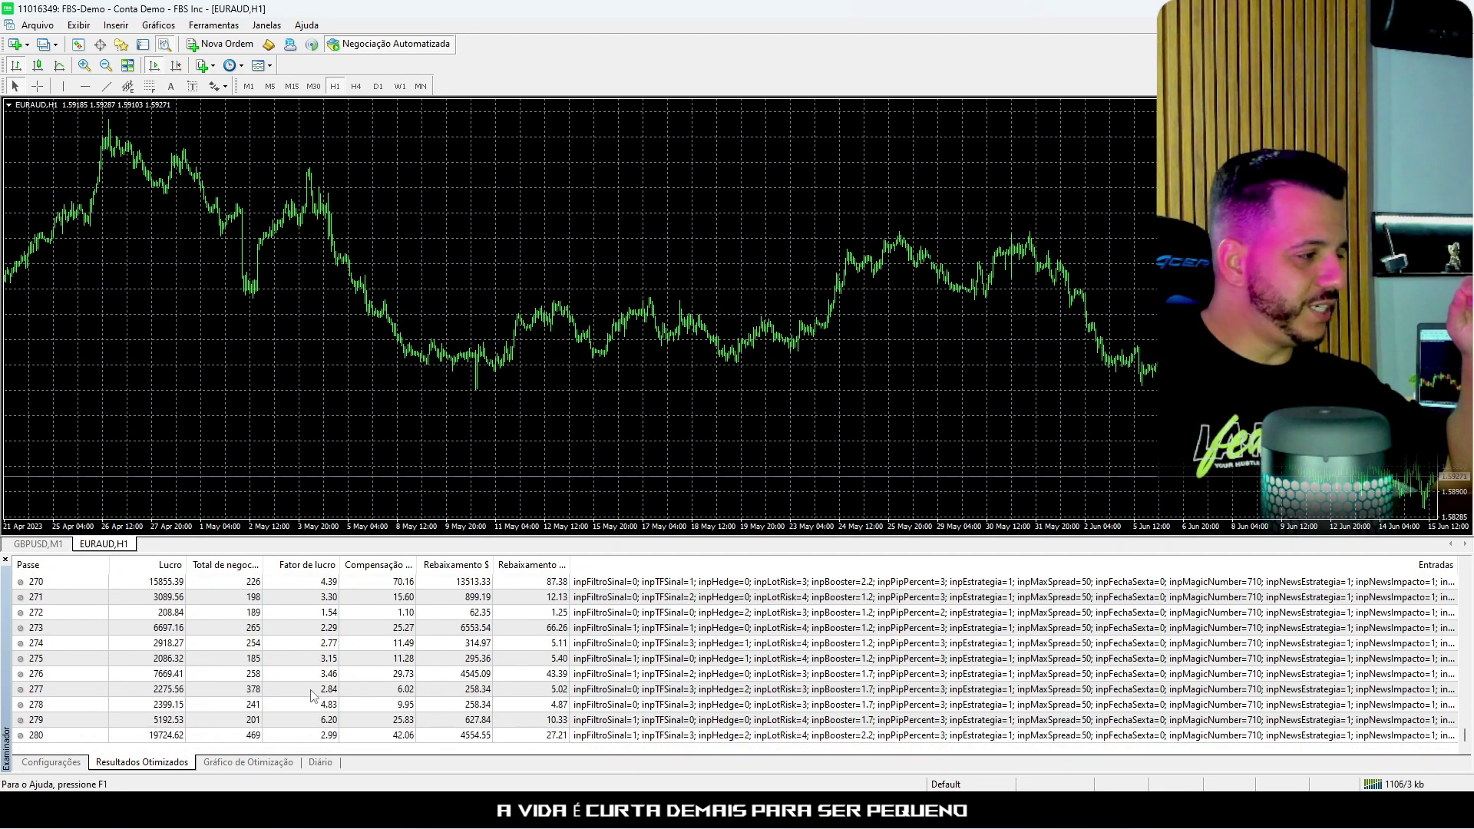
scroll(299, 705, "down", 10)
scroll(299, 705, "down", 1)
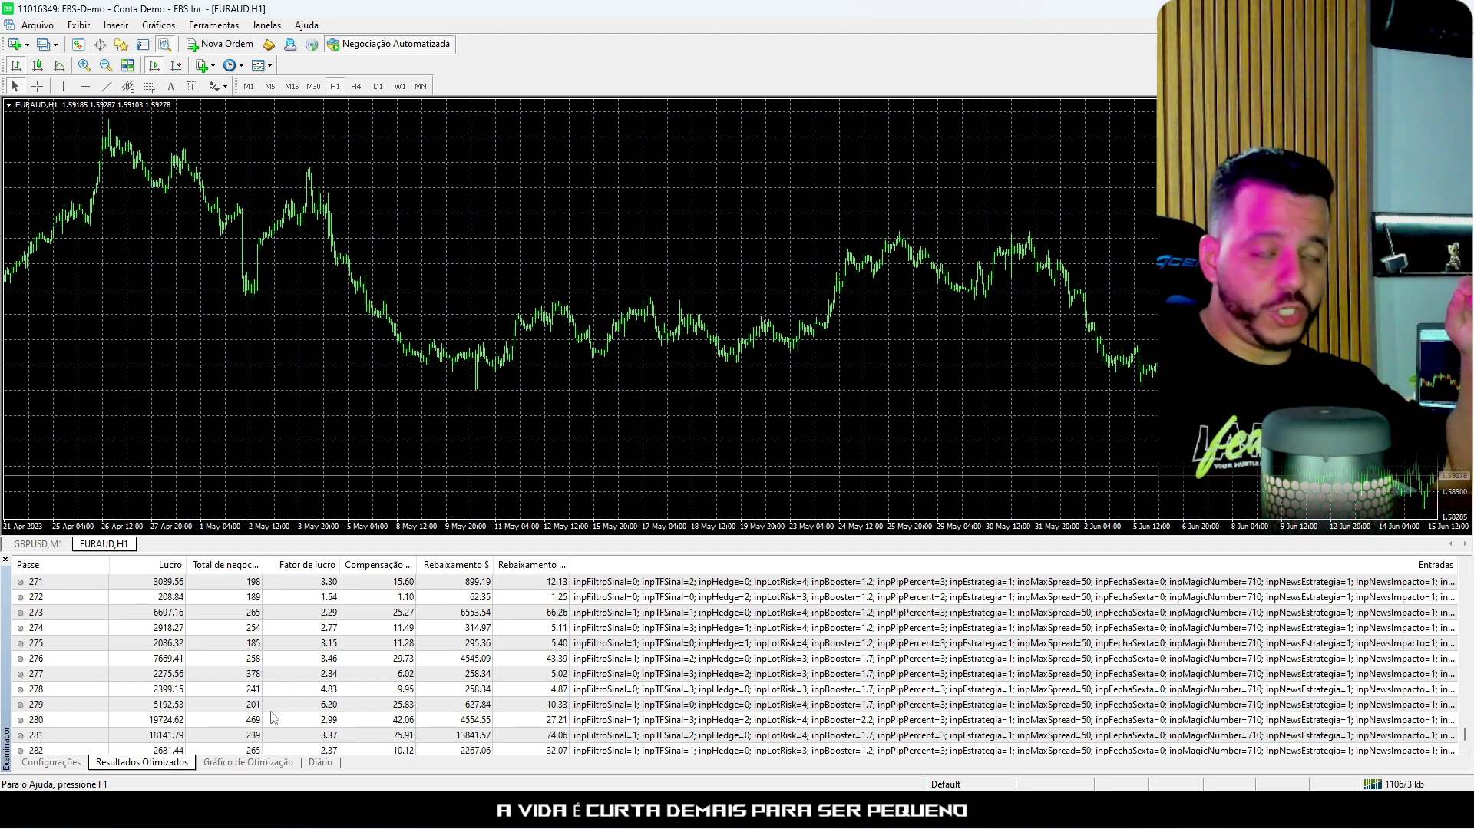
Step: Compare the profit, number of trades and drawdown of optimization passes 274 through 279
left_click(481, 628)
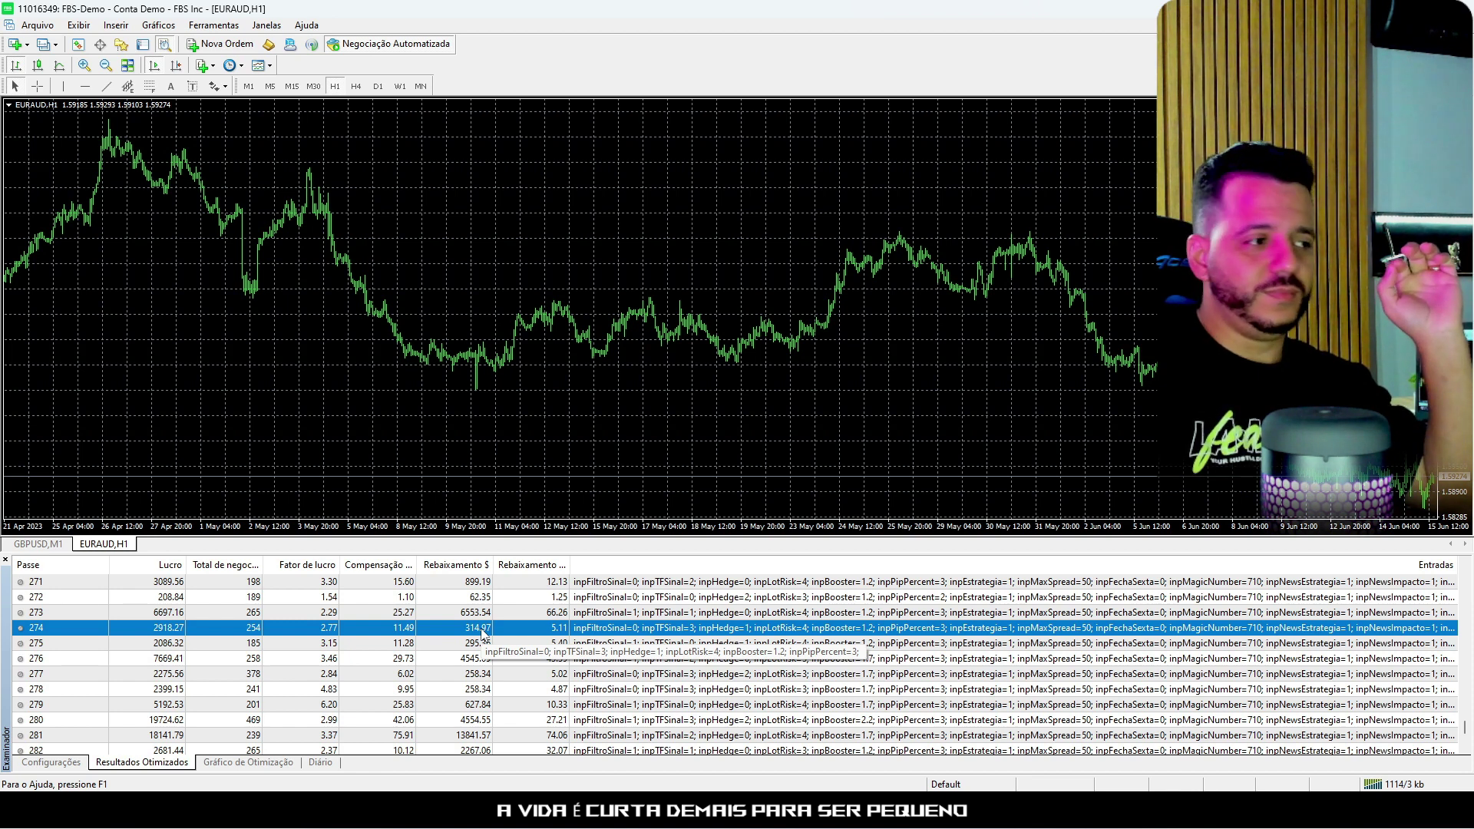
left_click(193, 646)
left_click(185, 661)
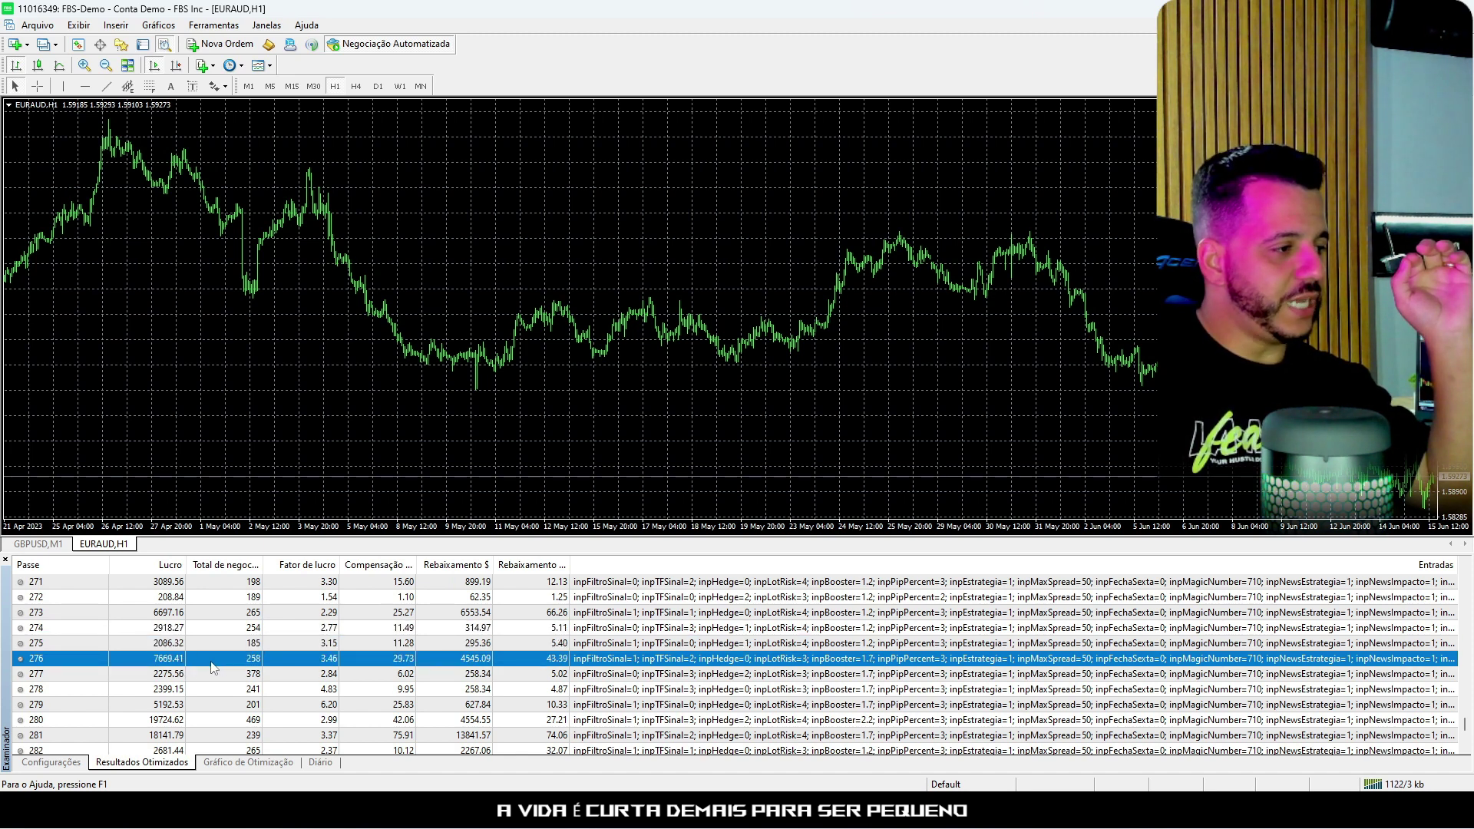
left_click(483, 675)
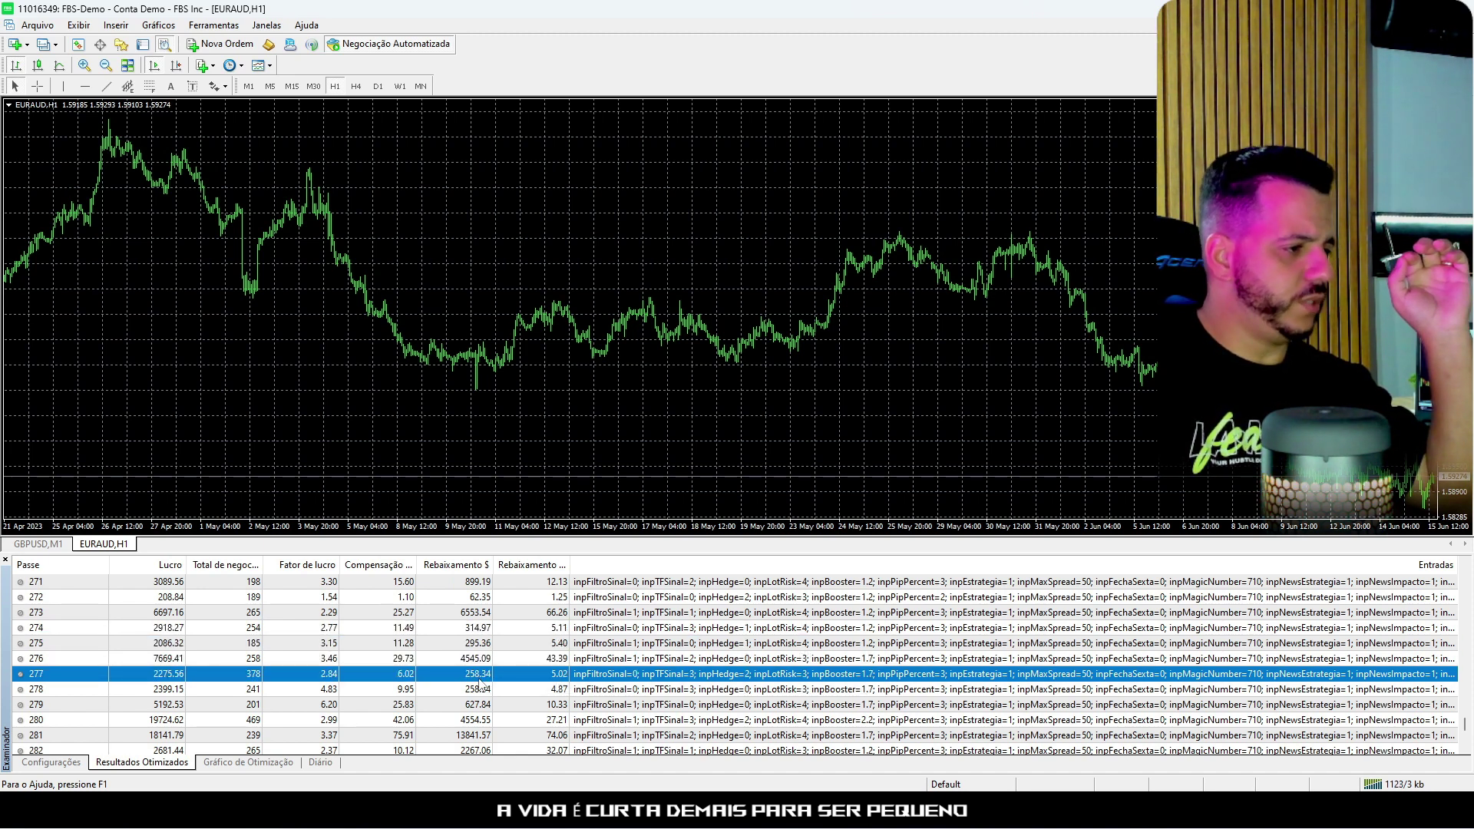
left_click(480, 688)
left_click(477, 707)
Step: Skim the optimization results up to pass 300, and again from pass 1 through pass 54, weighing profit against drawdown
scroll(480, 712, "down", 6)
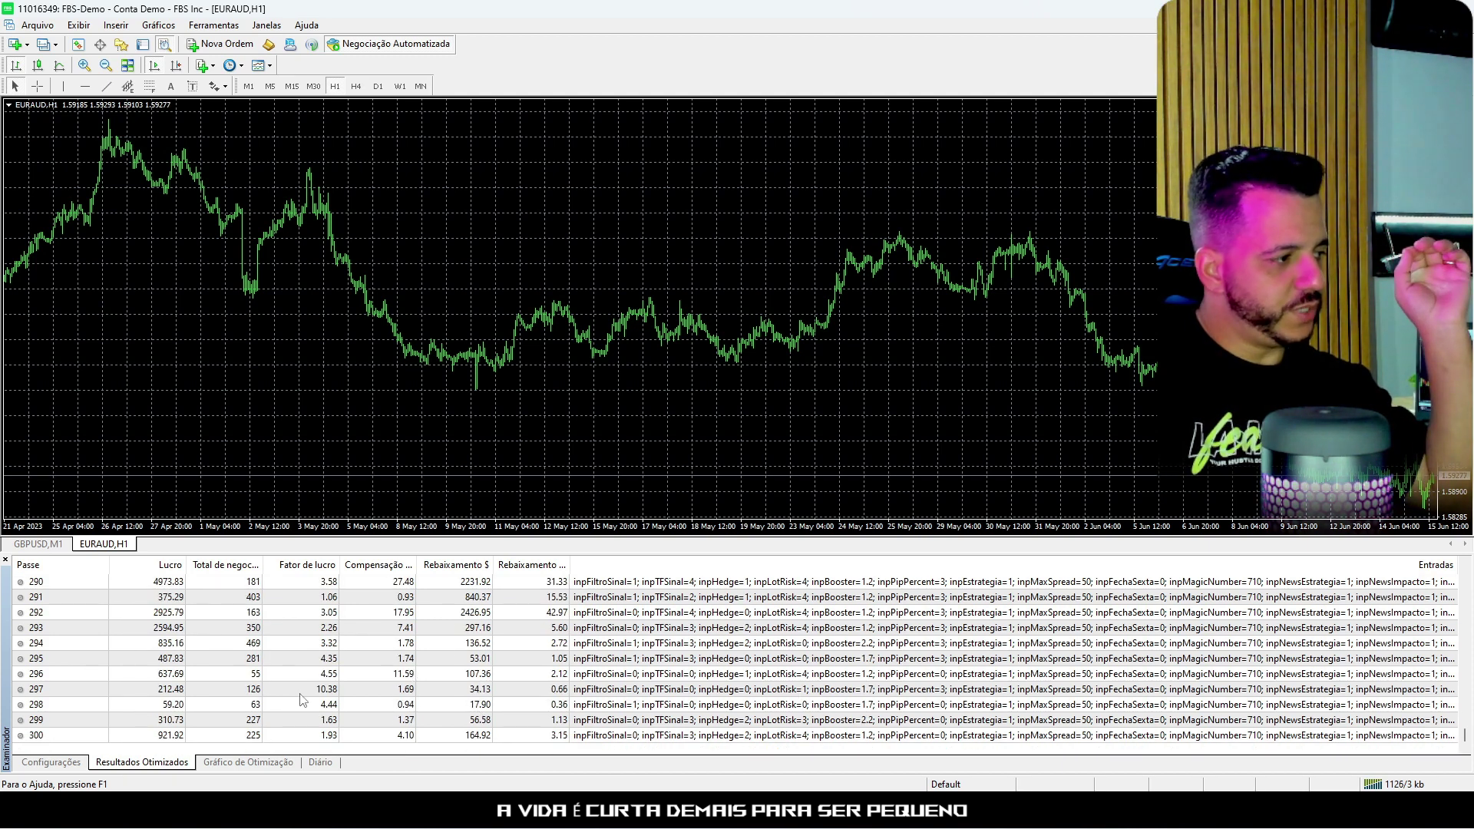
scroll(261, 649, "up", 20)
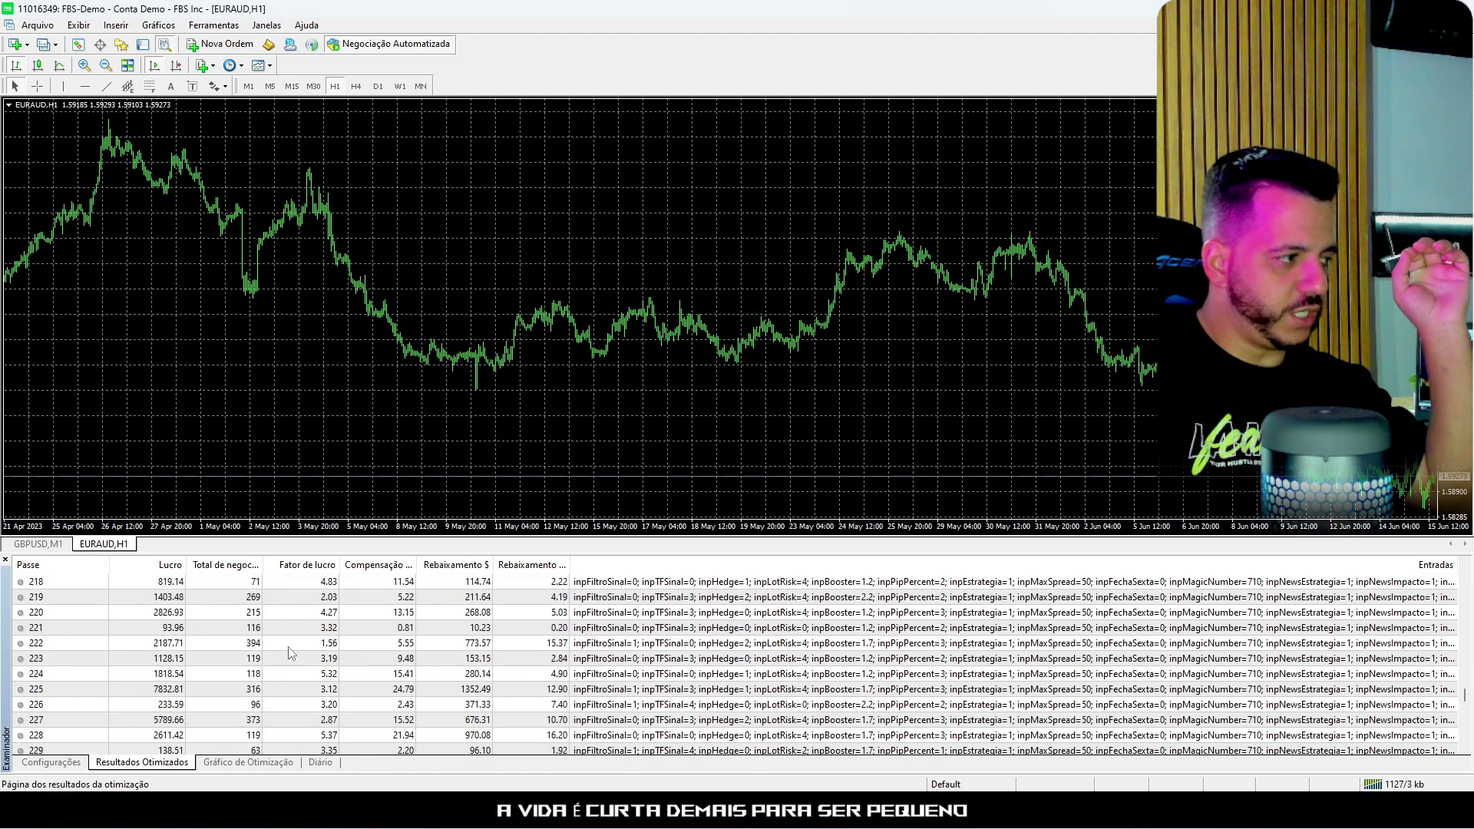
scroll(292, 652, "down", 20)
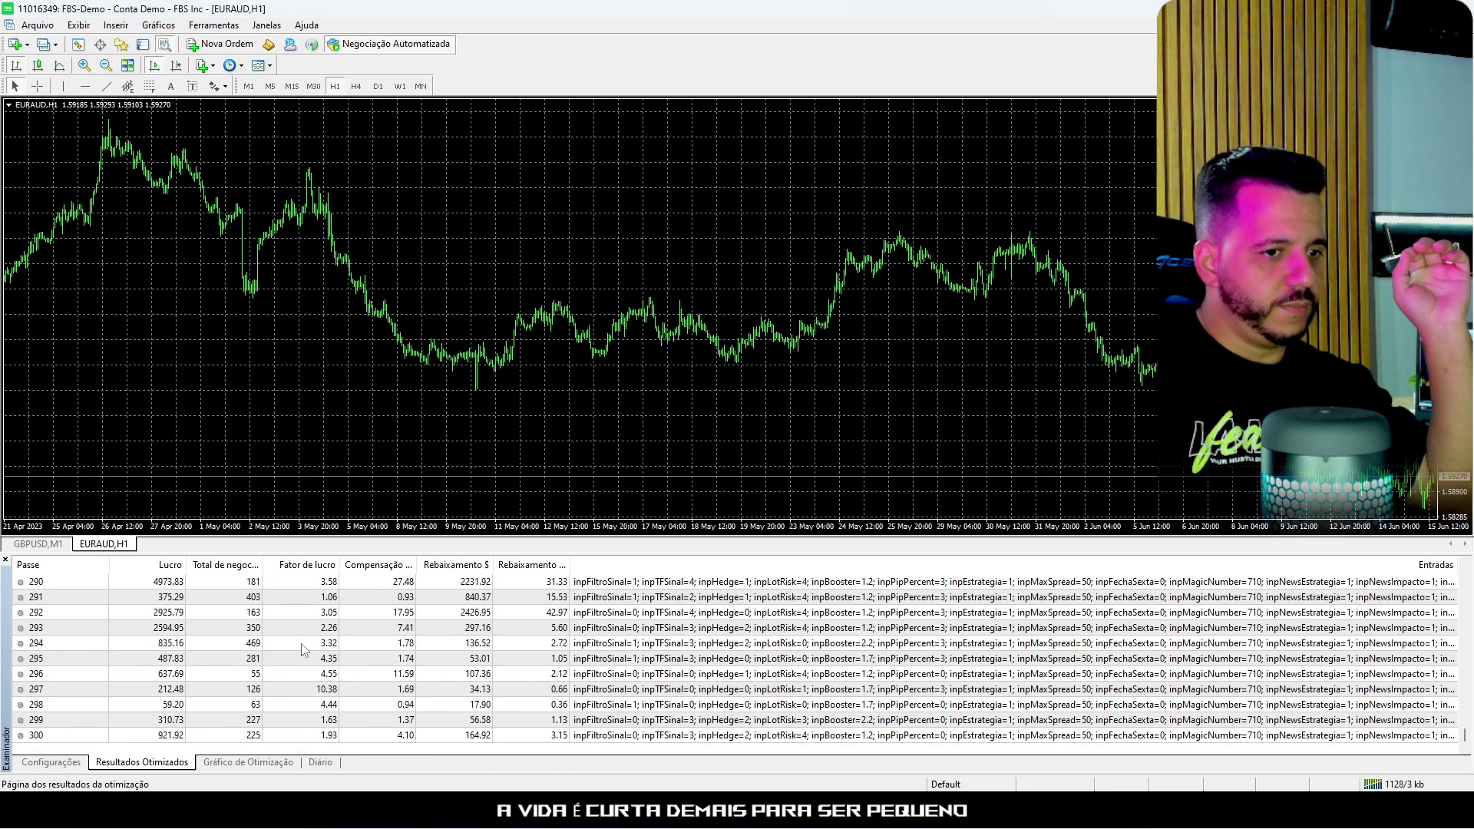
scroll(305, 650, "up", 20)
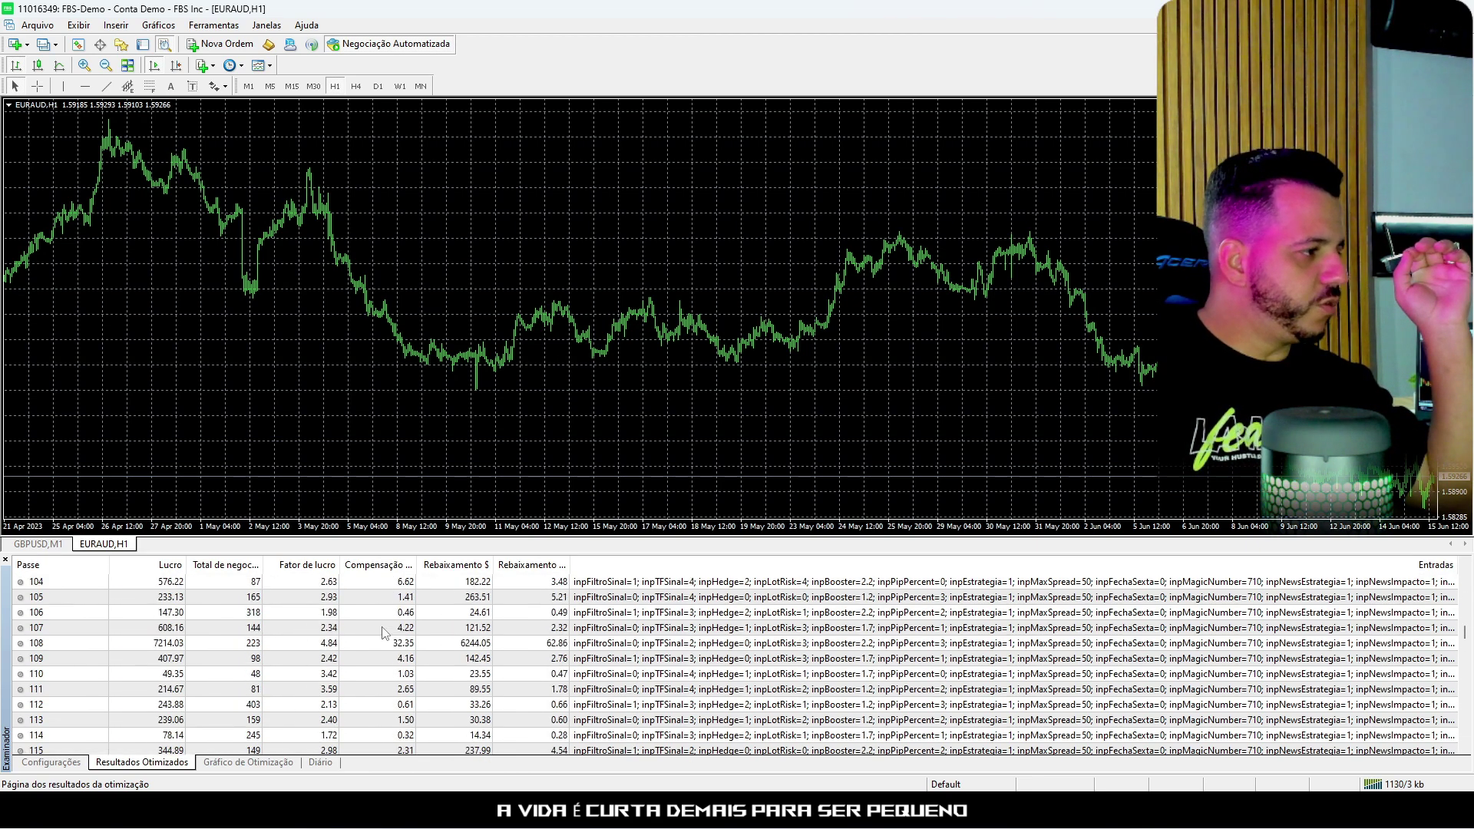
scroll(386, 624, "up", 4)
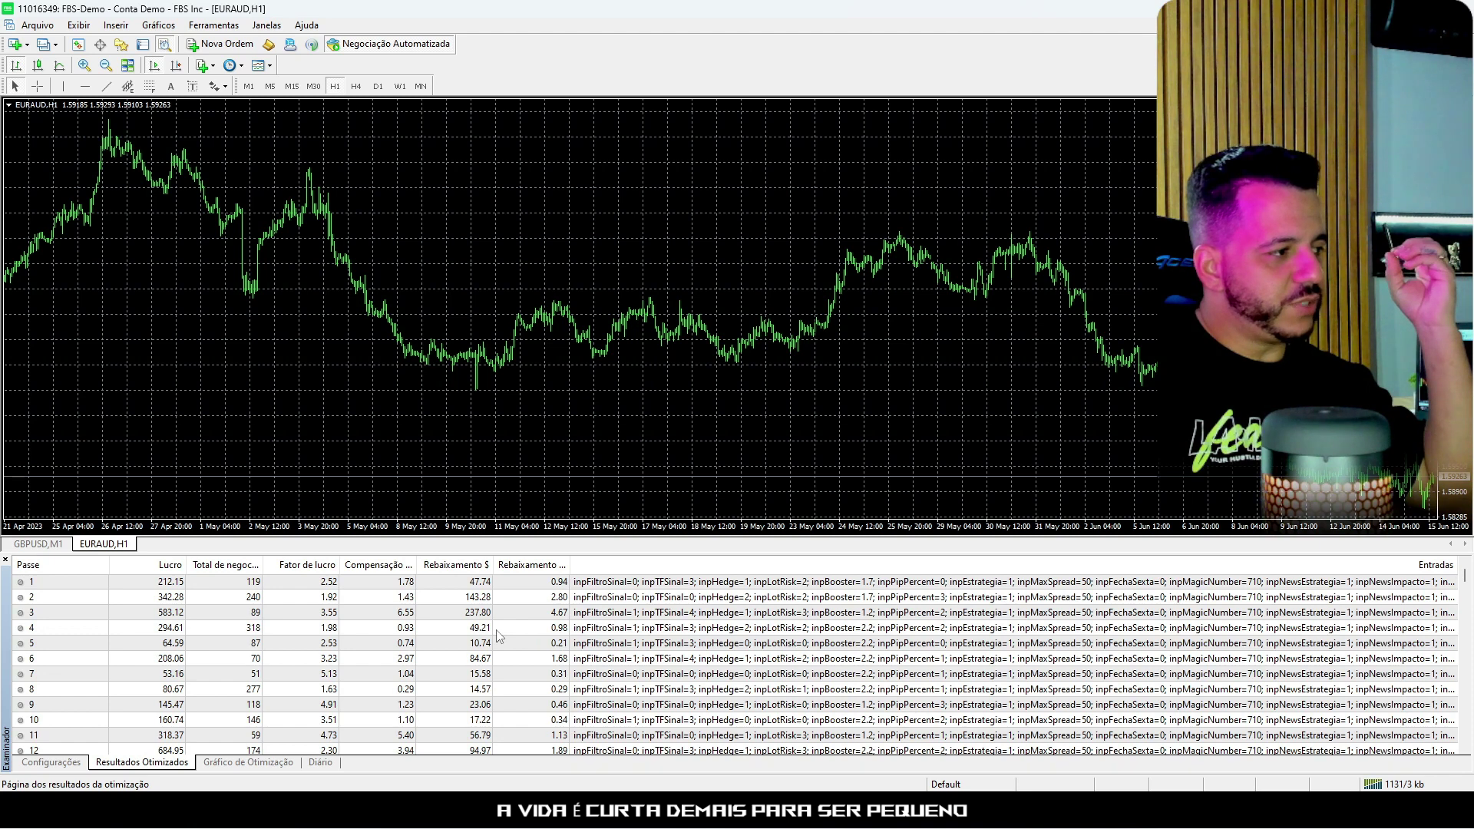
scroll(482, 661, "down", 4)
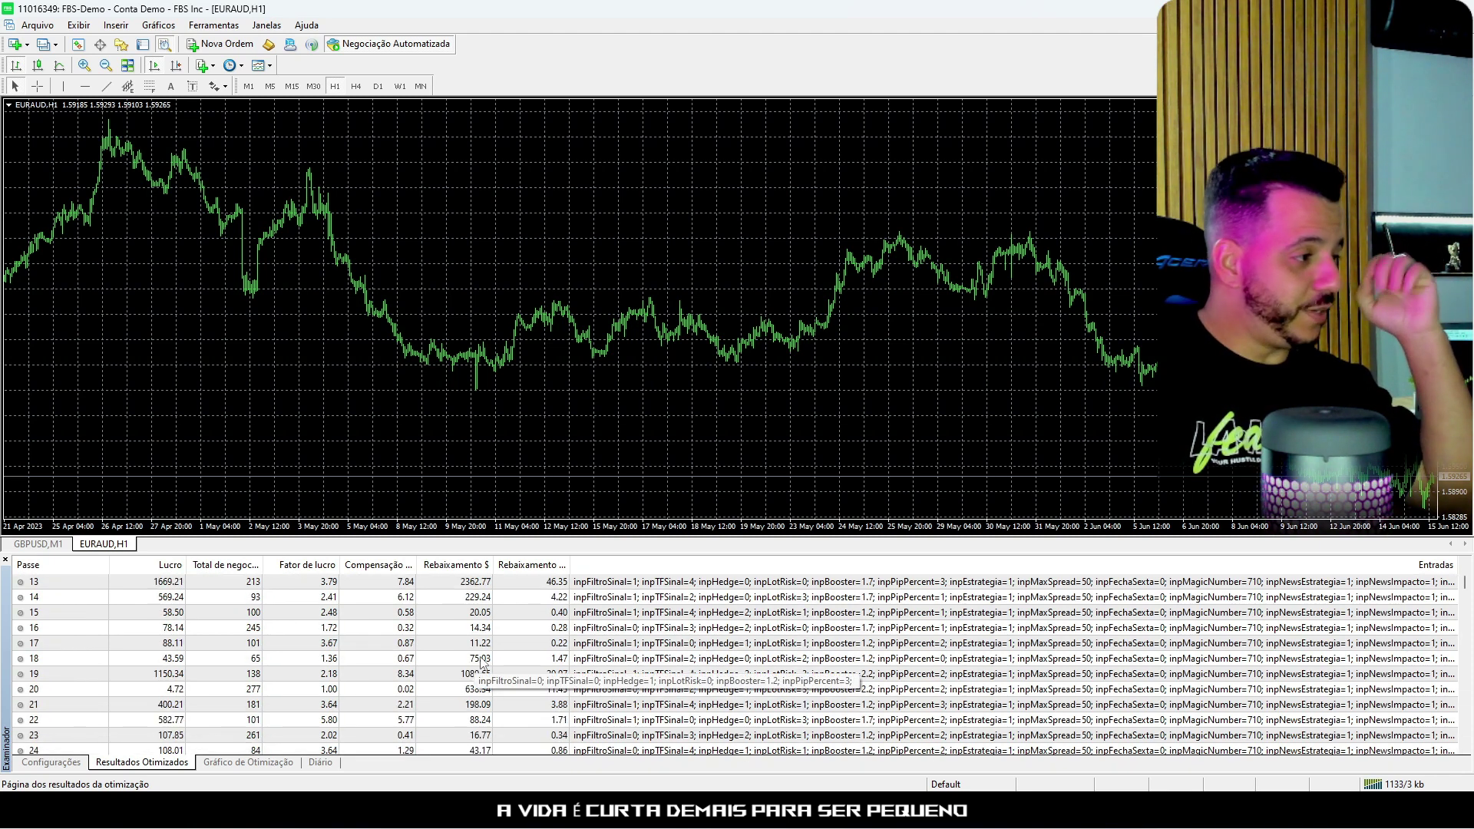
scroll(482, 662, "down", 2)
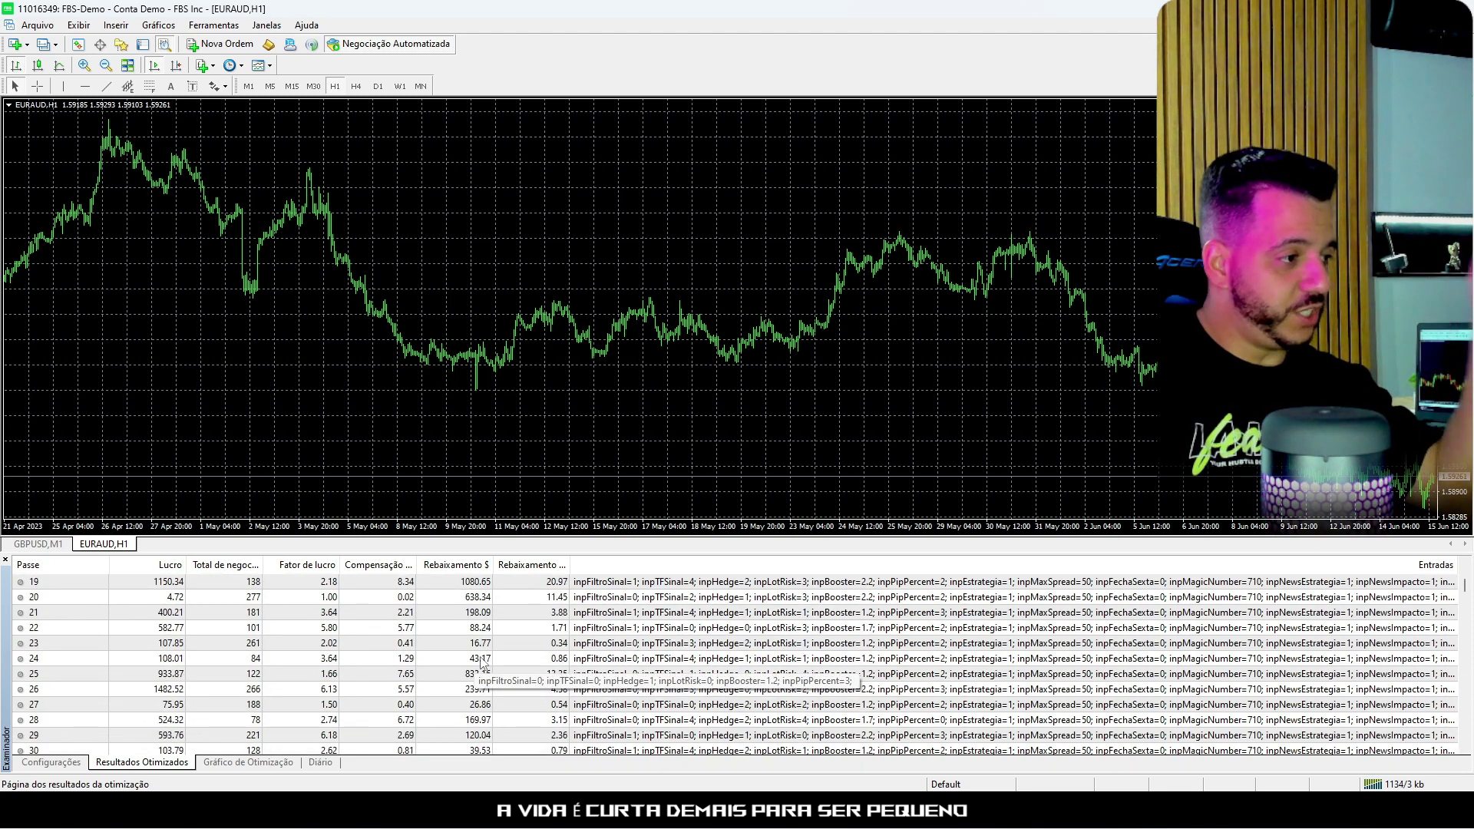
scroll(482, 662, "down", 2)
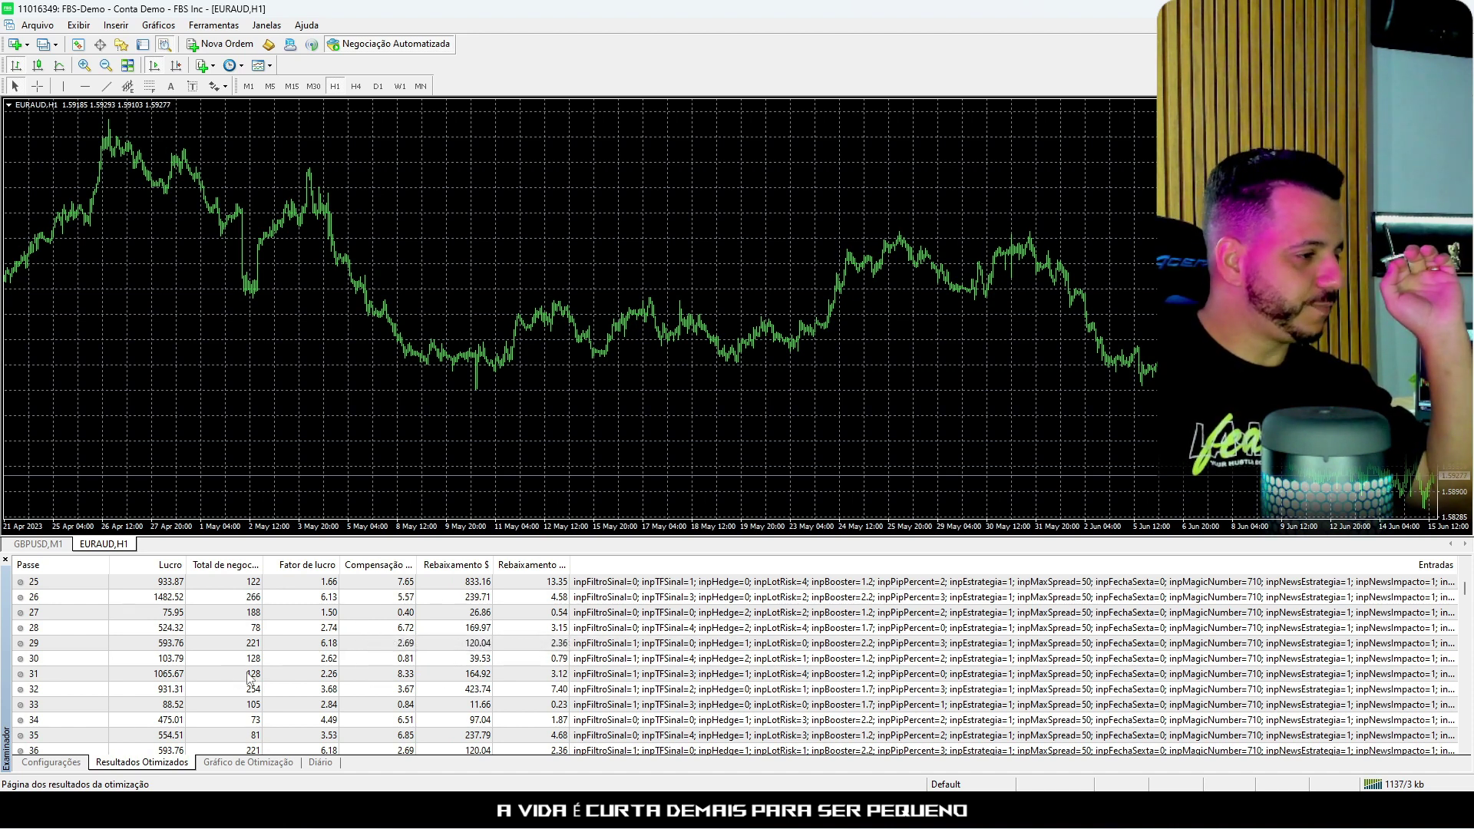
scroll(413, 684, "down", 4)
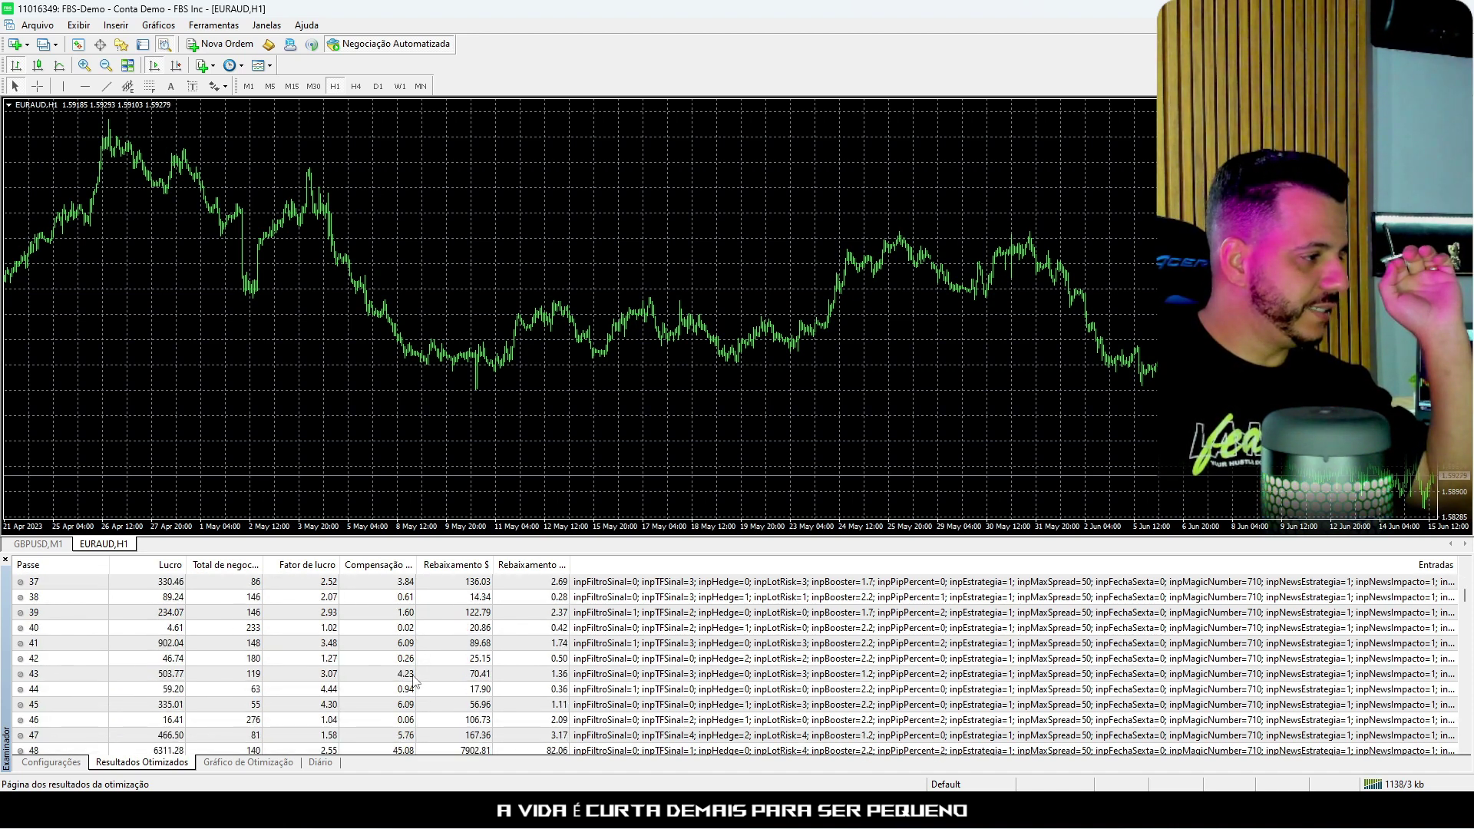
scroll(413, 683, "down", 1)
scroll(226, 680, "down", 1)
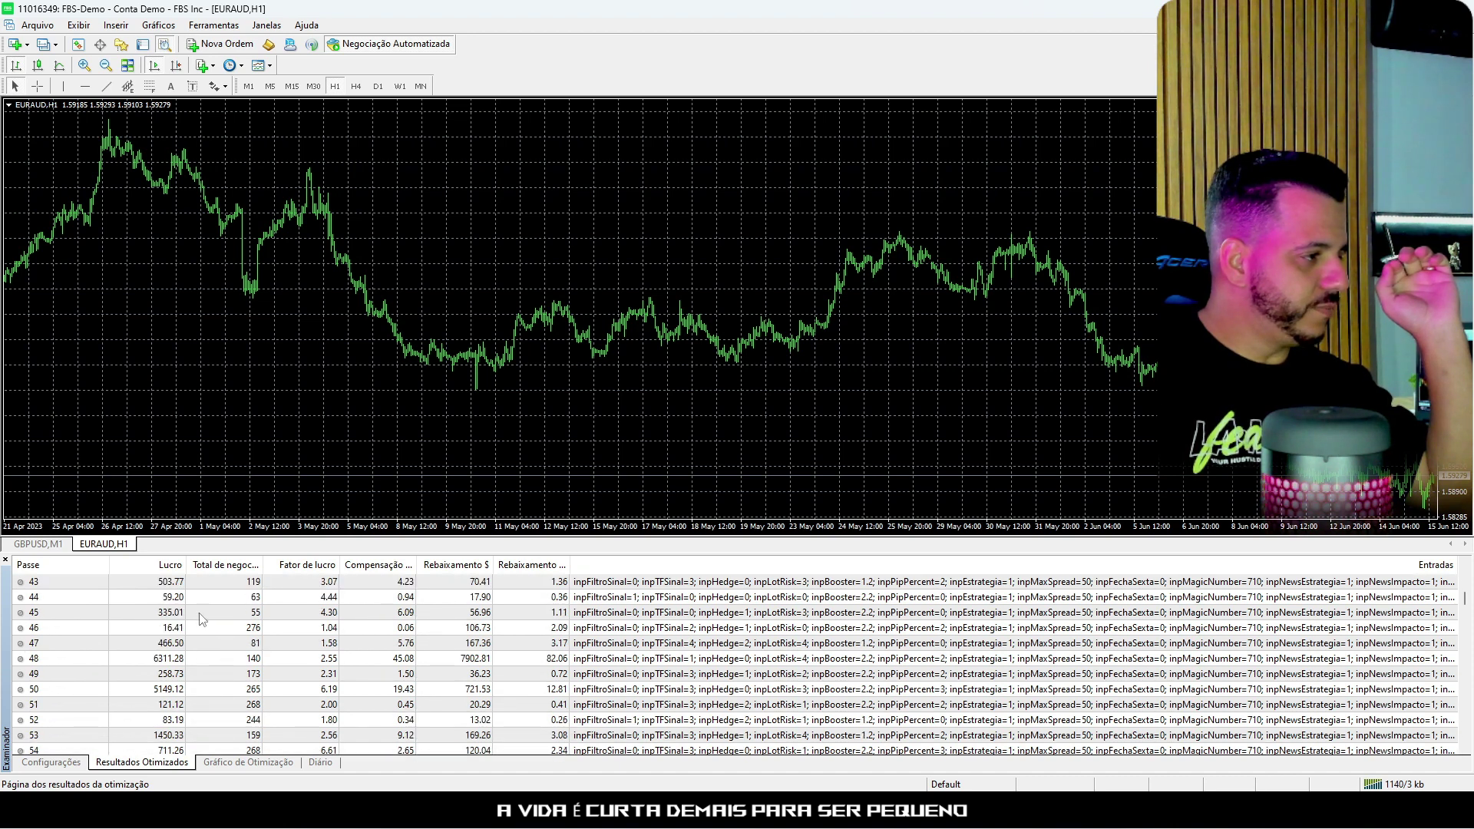
Step: Check the drawdown of optimization passes 48 to 53 and load the parameters of pass 53 into the tester settings
left_click(196, 659)
left_click(456, 678)
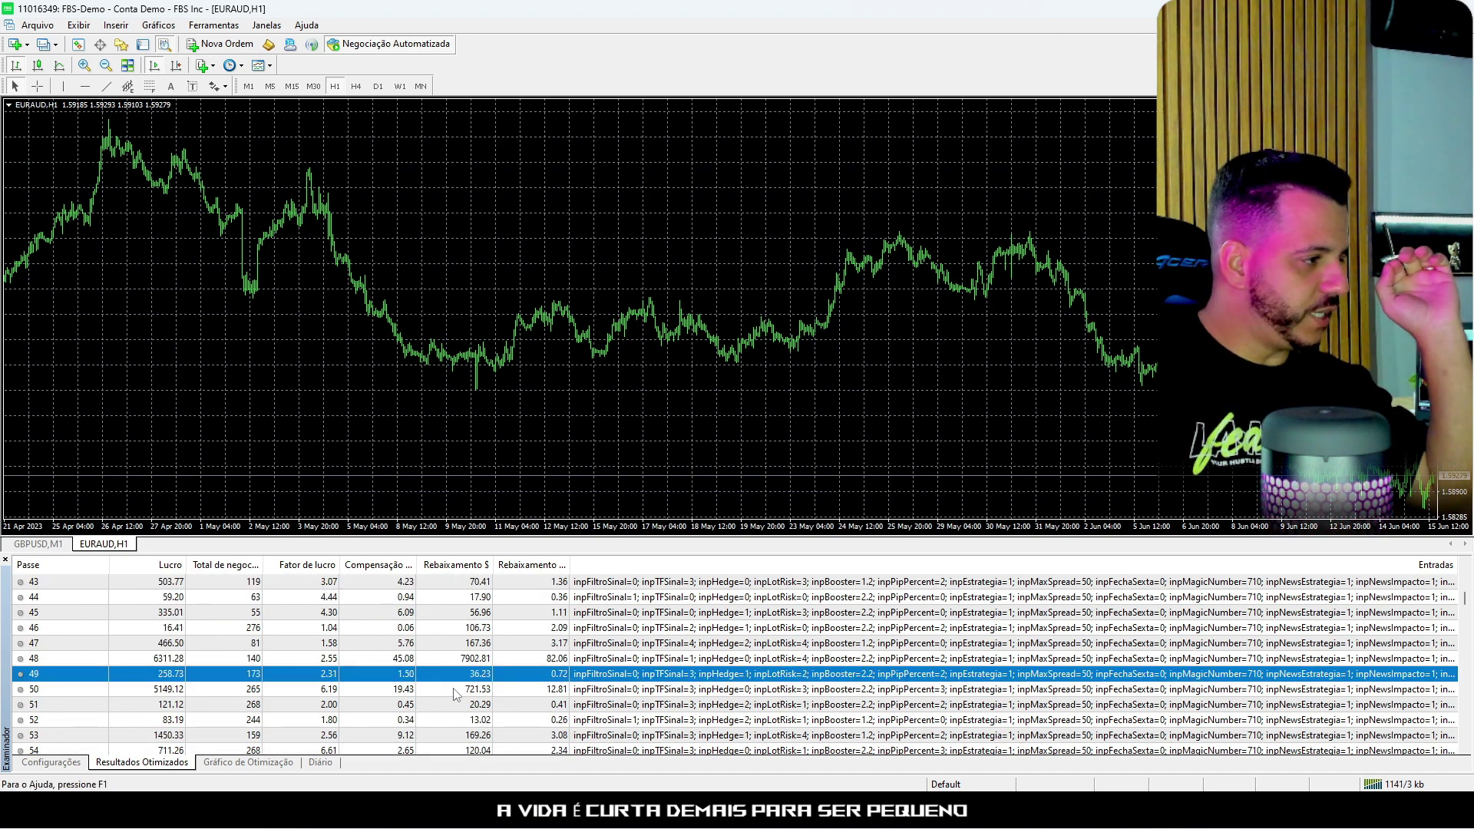
key("Down")
scroll(458, 702, "down", 1)
key("Down")
key("Down")
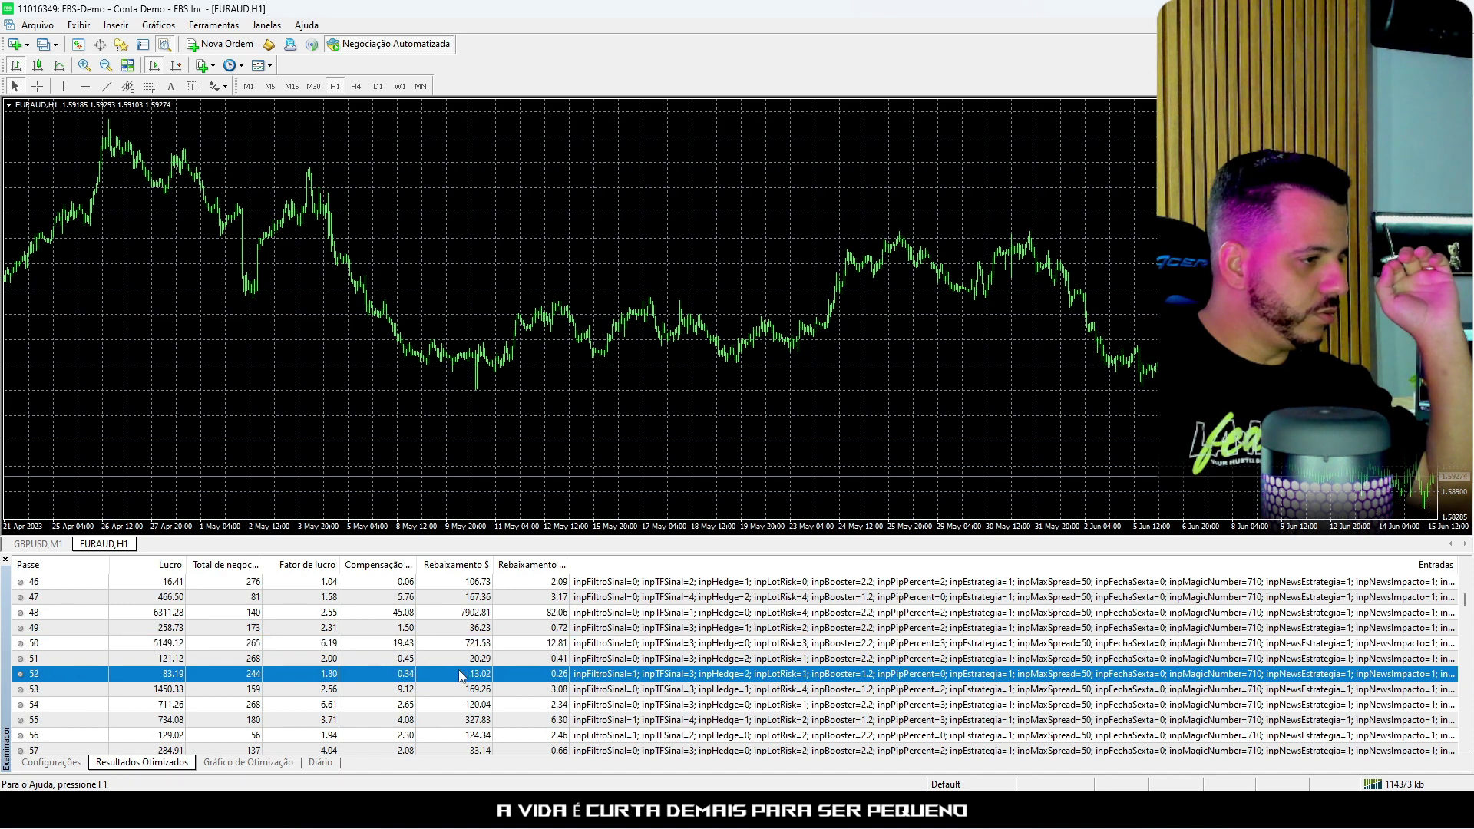
key("Down")
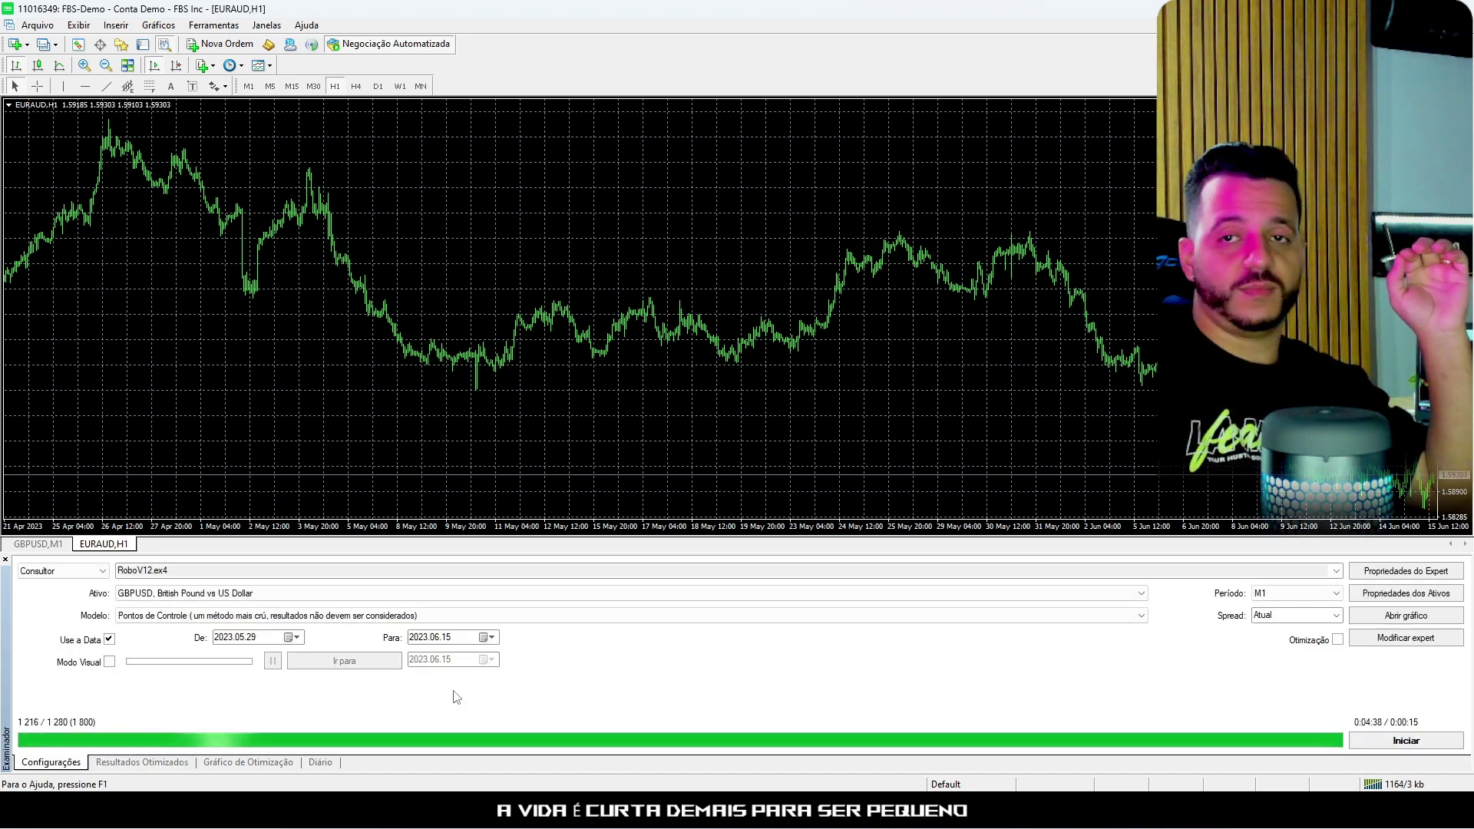
Step: Review the signal filter, timeframe, maximum spread and advanced hedge values in the RoboV12 expert's input parameters
left_click(1421, 571)
left_click(102, 48)
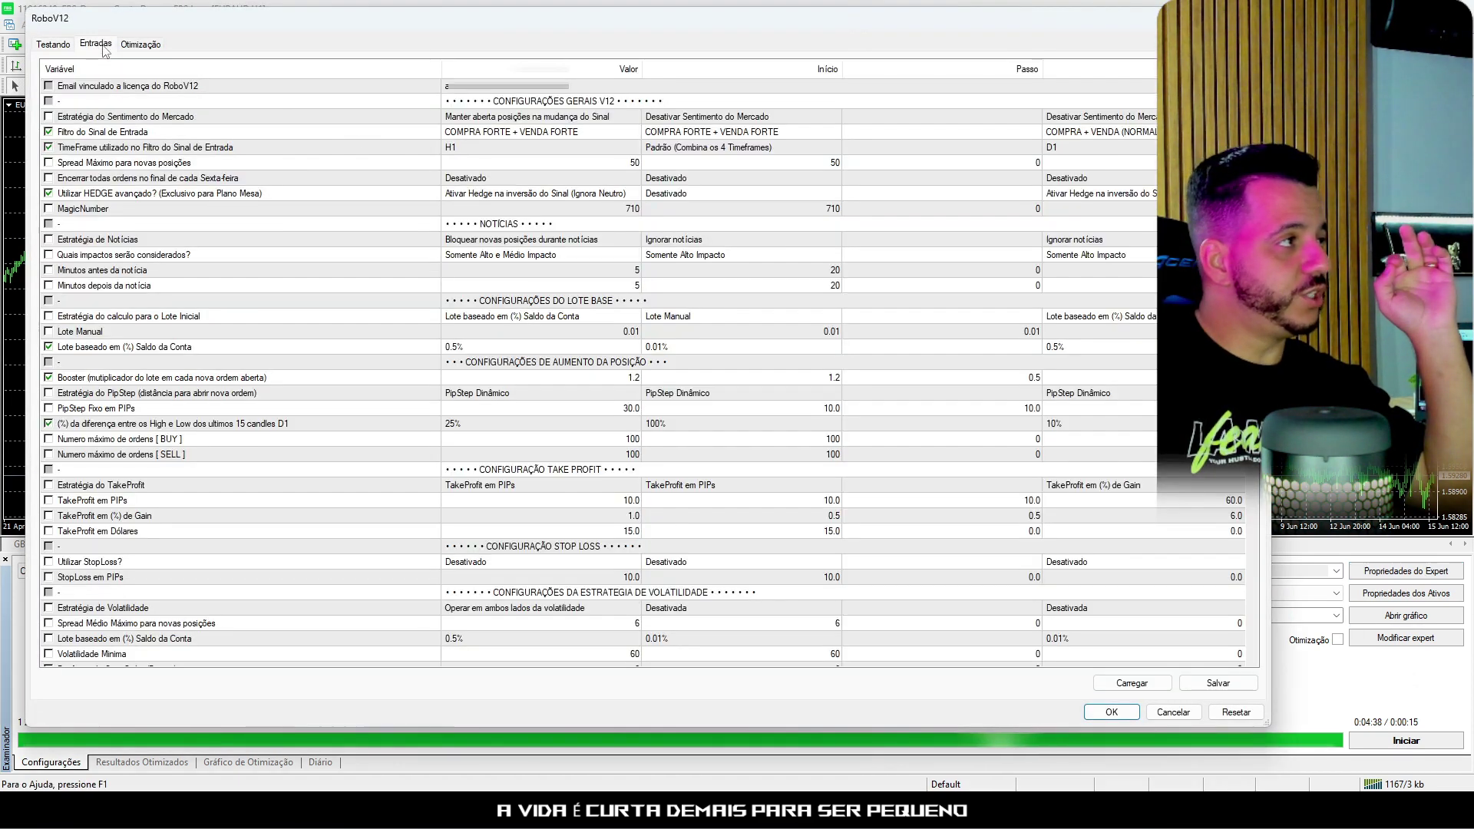
scroll(601, 212, "down", 1)
scroll(641, 213, "up", 1)
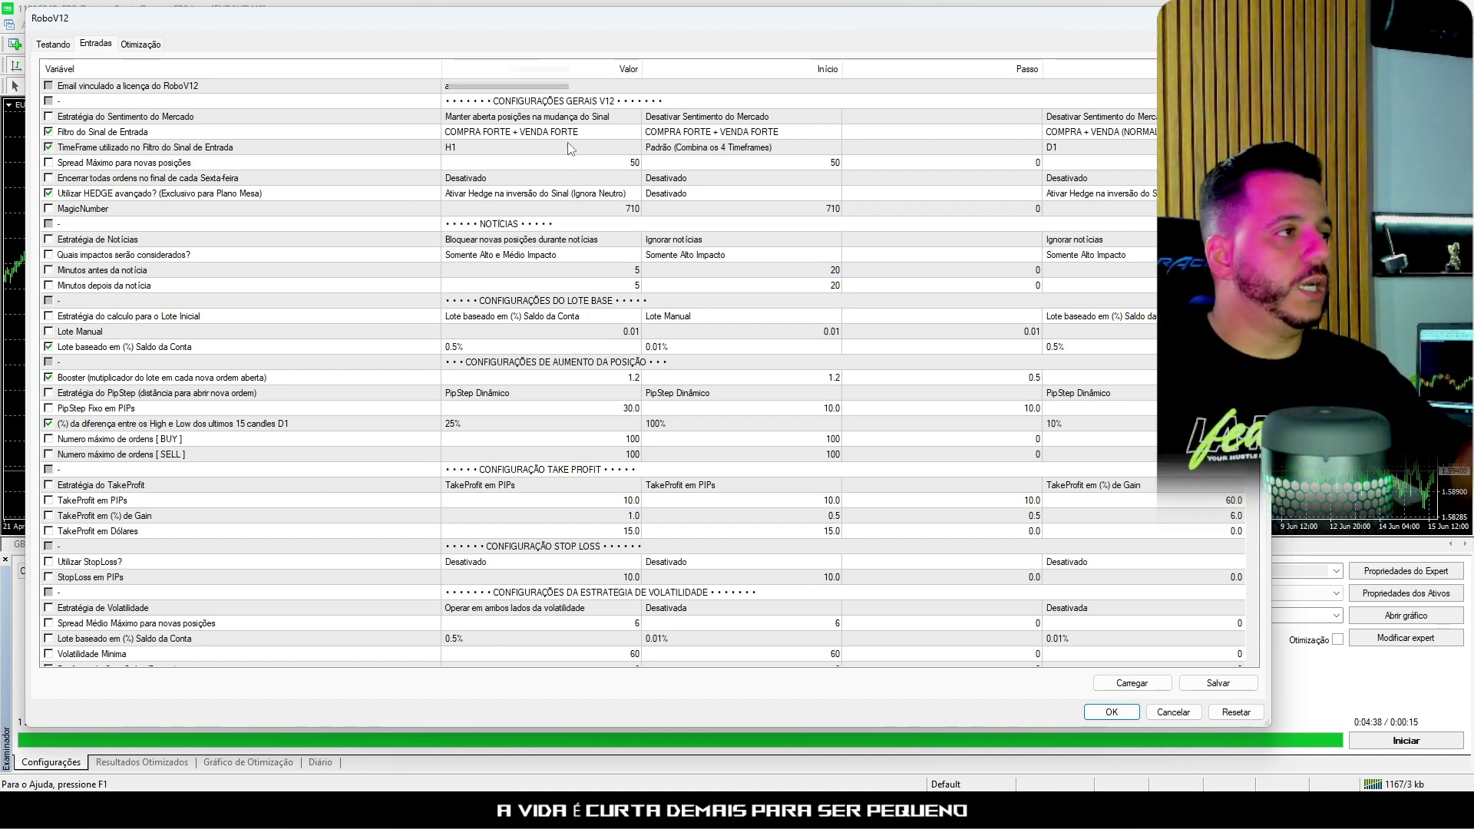
left_click(550, 136)
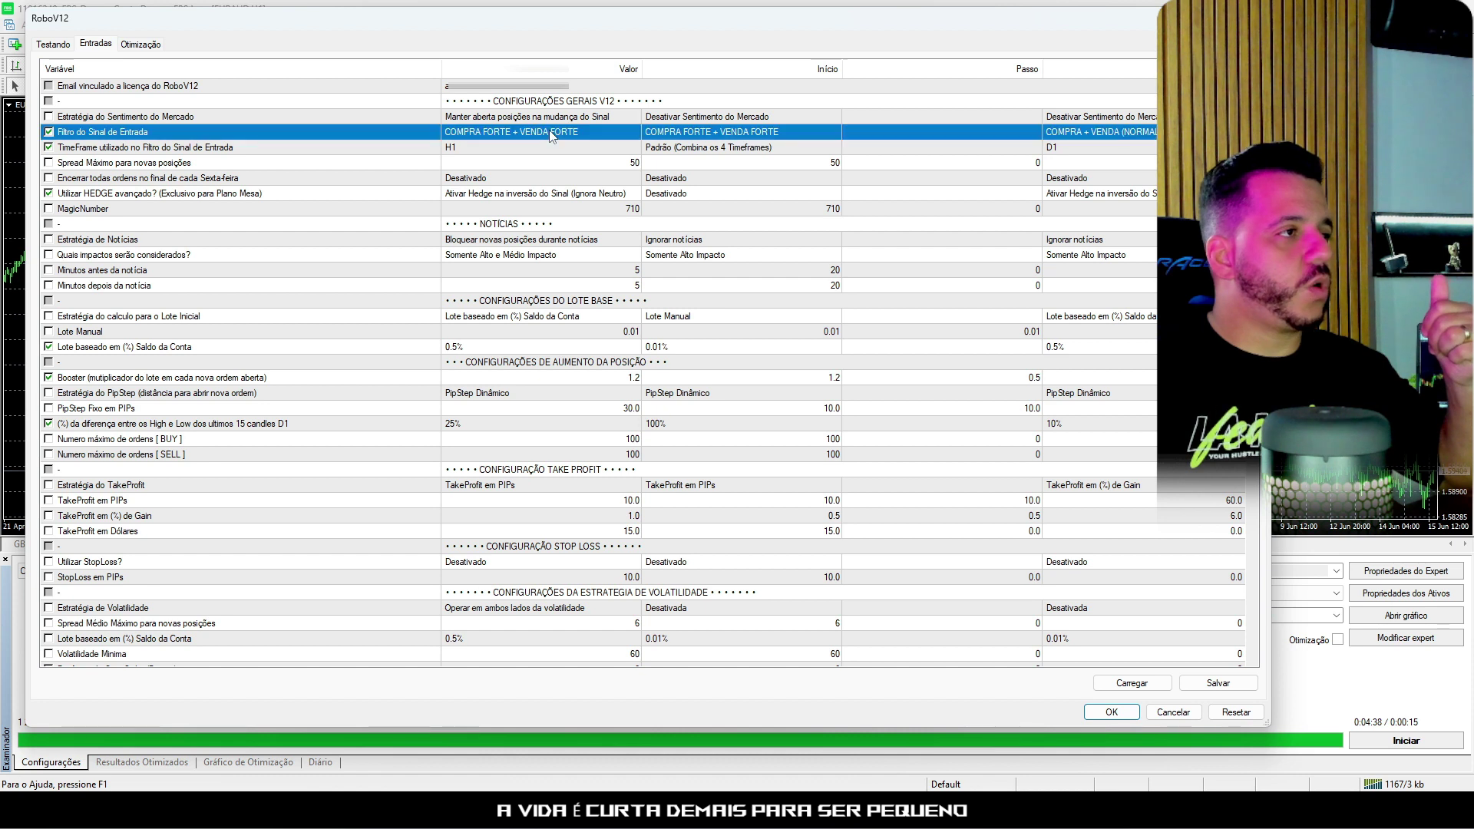
left_click(514, 162)
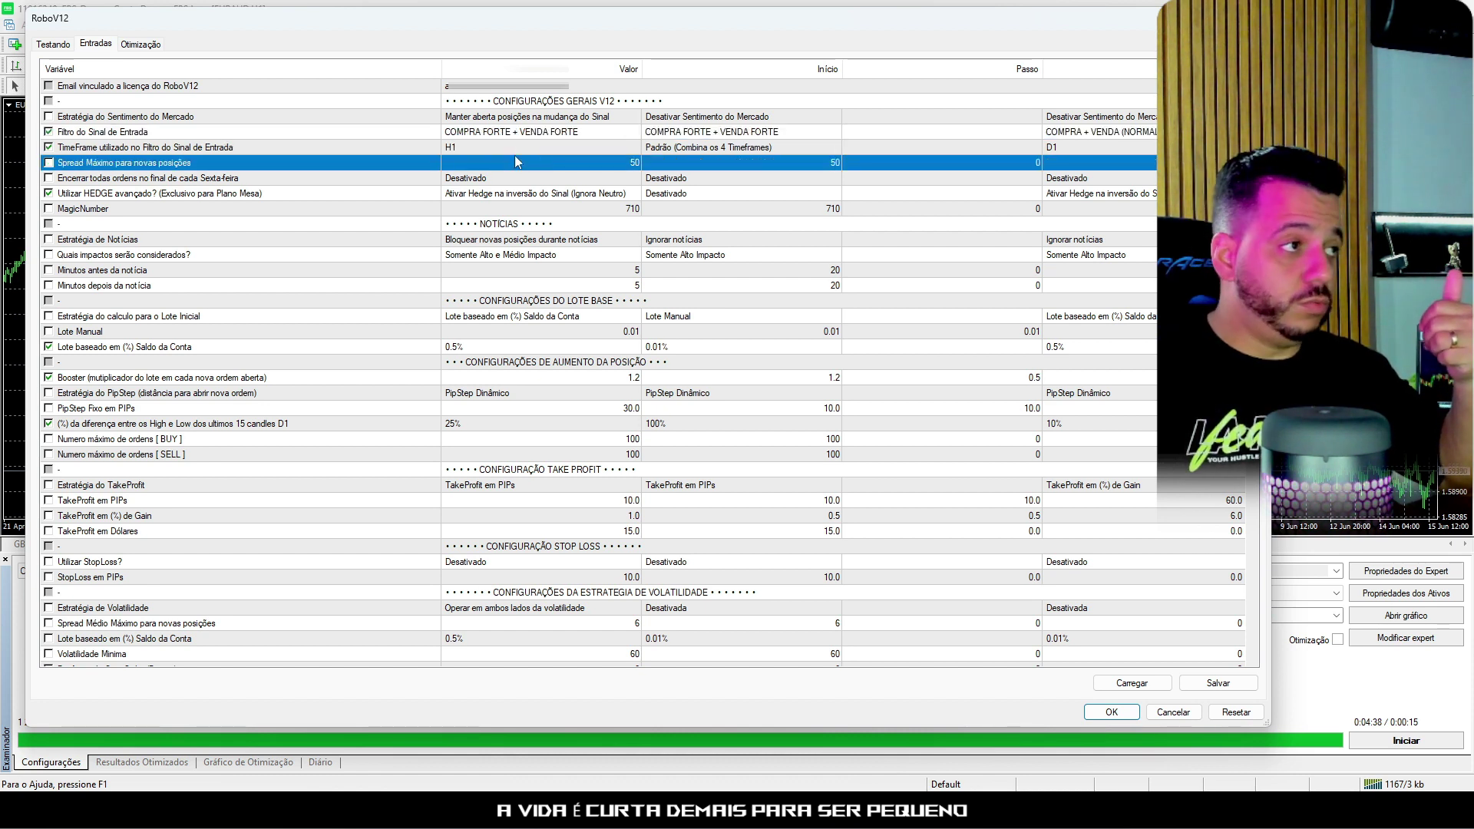
left_click(520, 199)
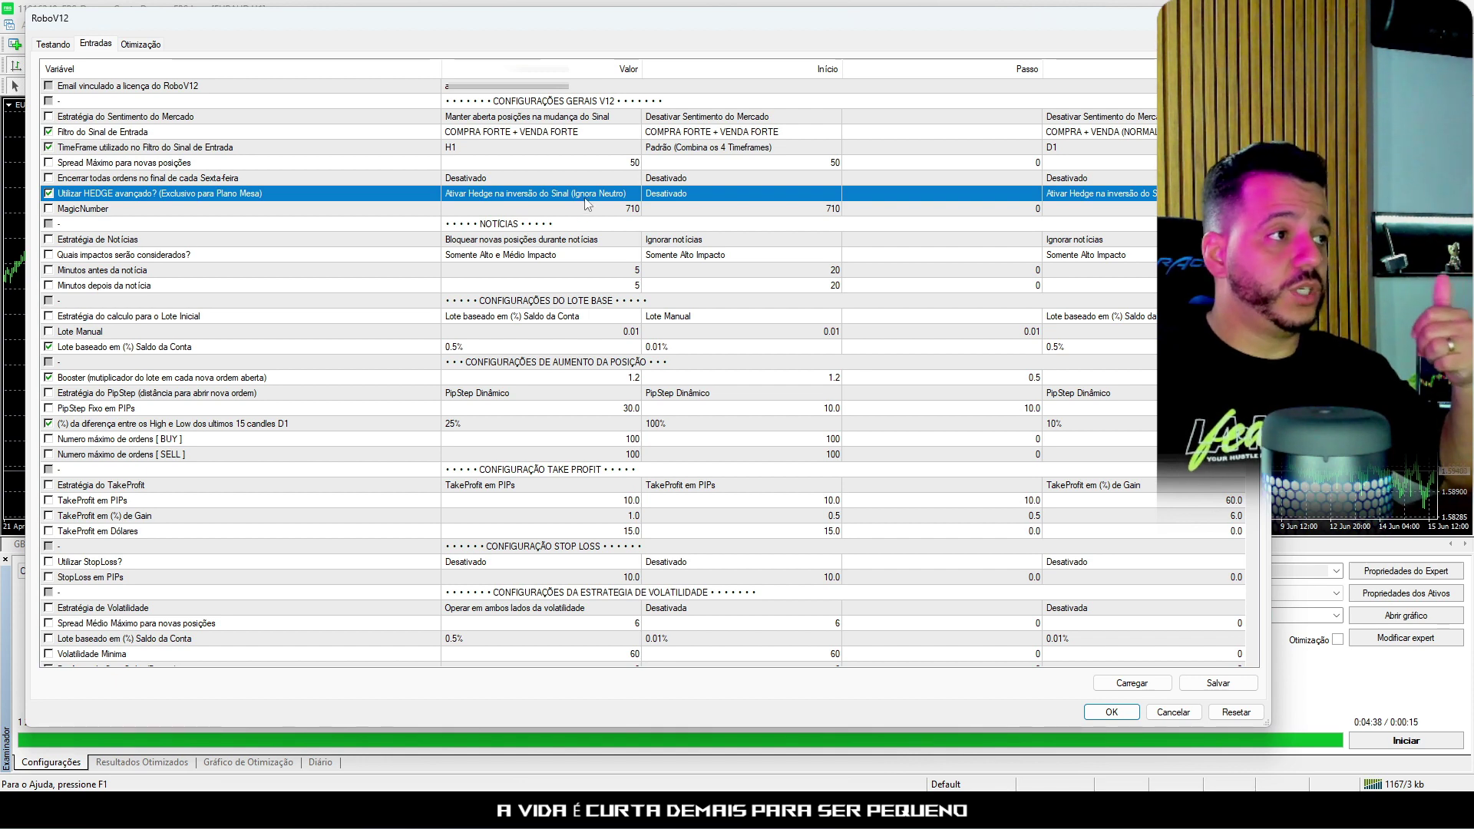
Step: Review the base lot, booster, PipStep percentage and remaining take-profit, volatility and loss-limit inputs, and accept the expert's parameters
scroll(523, 354, "down", 1)
left_click(528, 305)
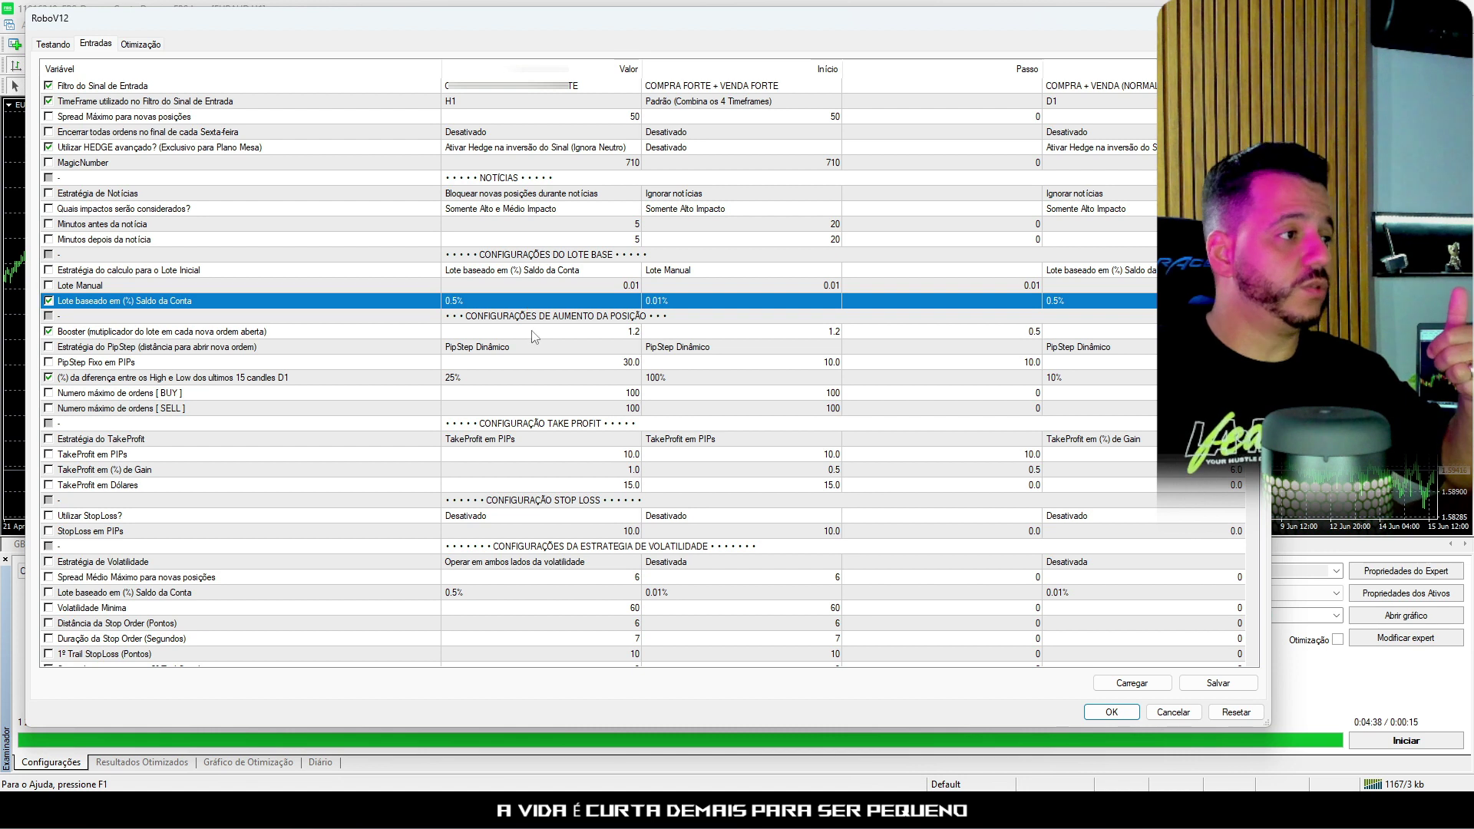
left_click(534, 336)
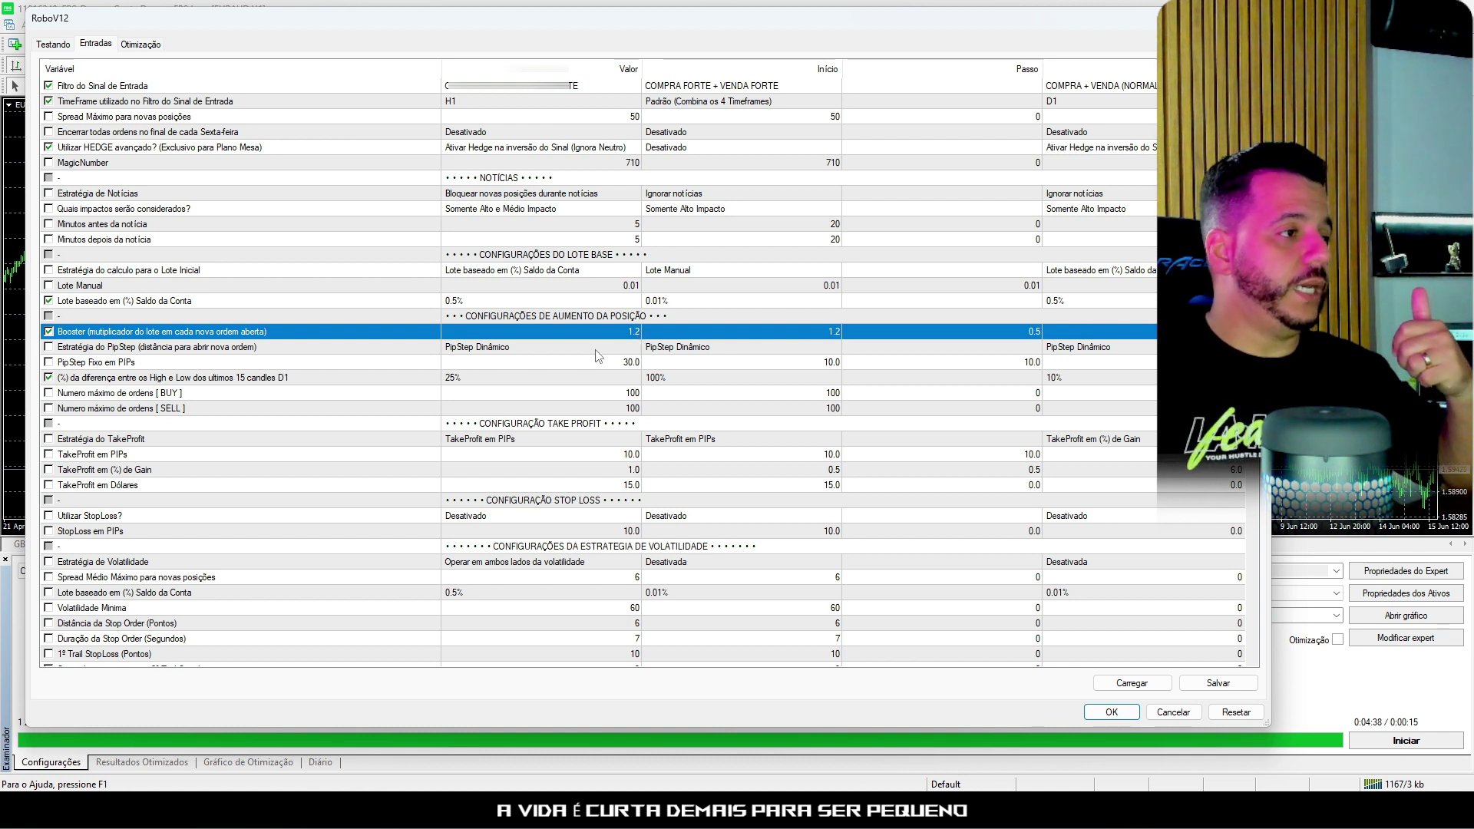
left_click(595, 379)
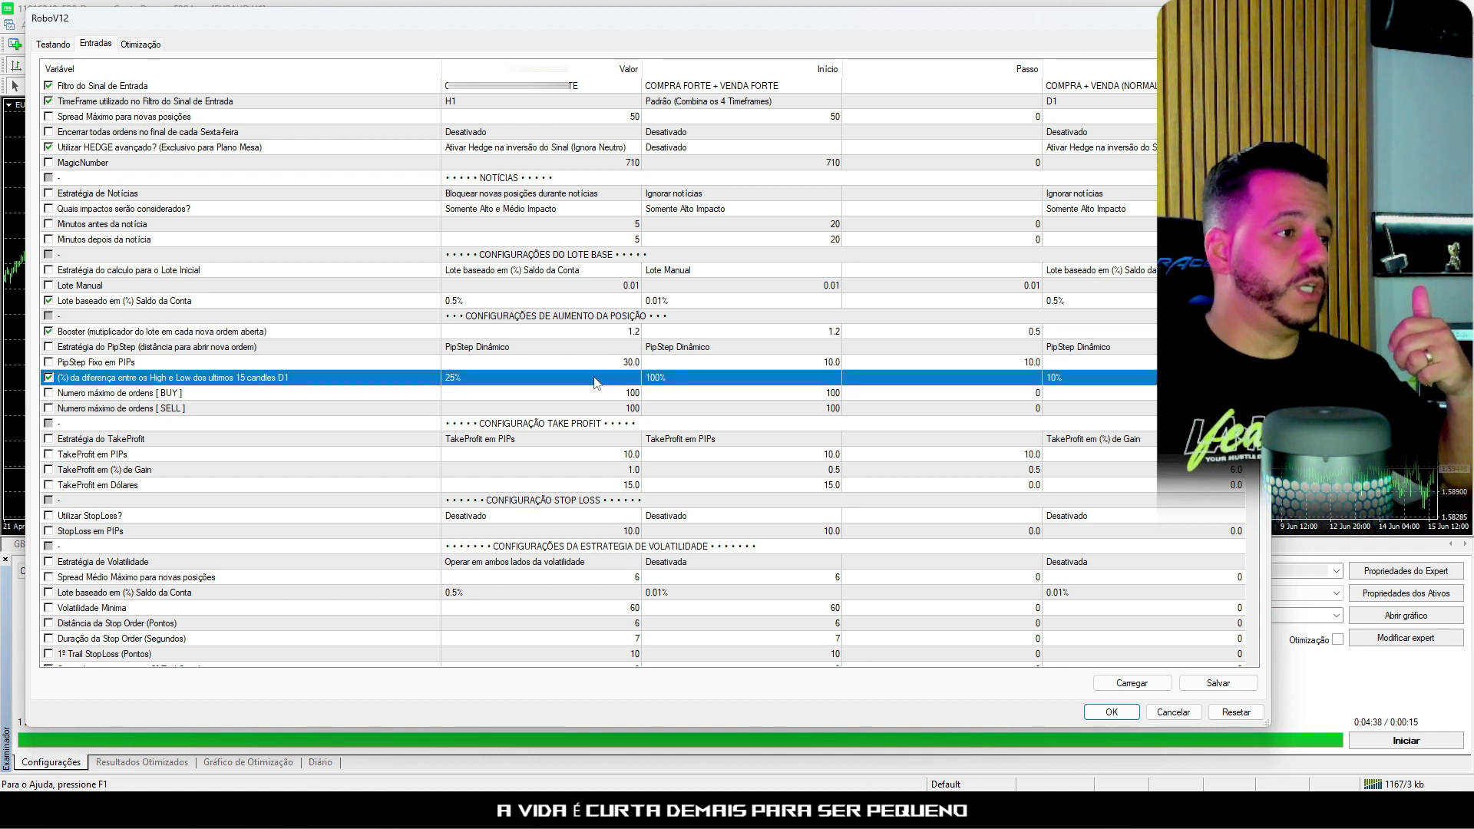
scroll(596, 382, "down", 1)
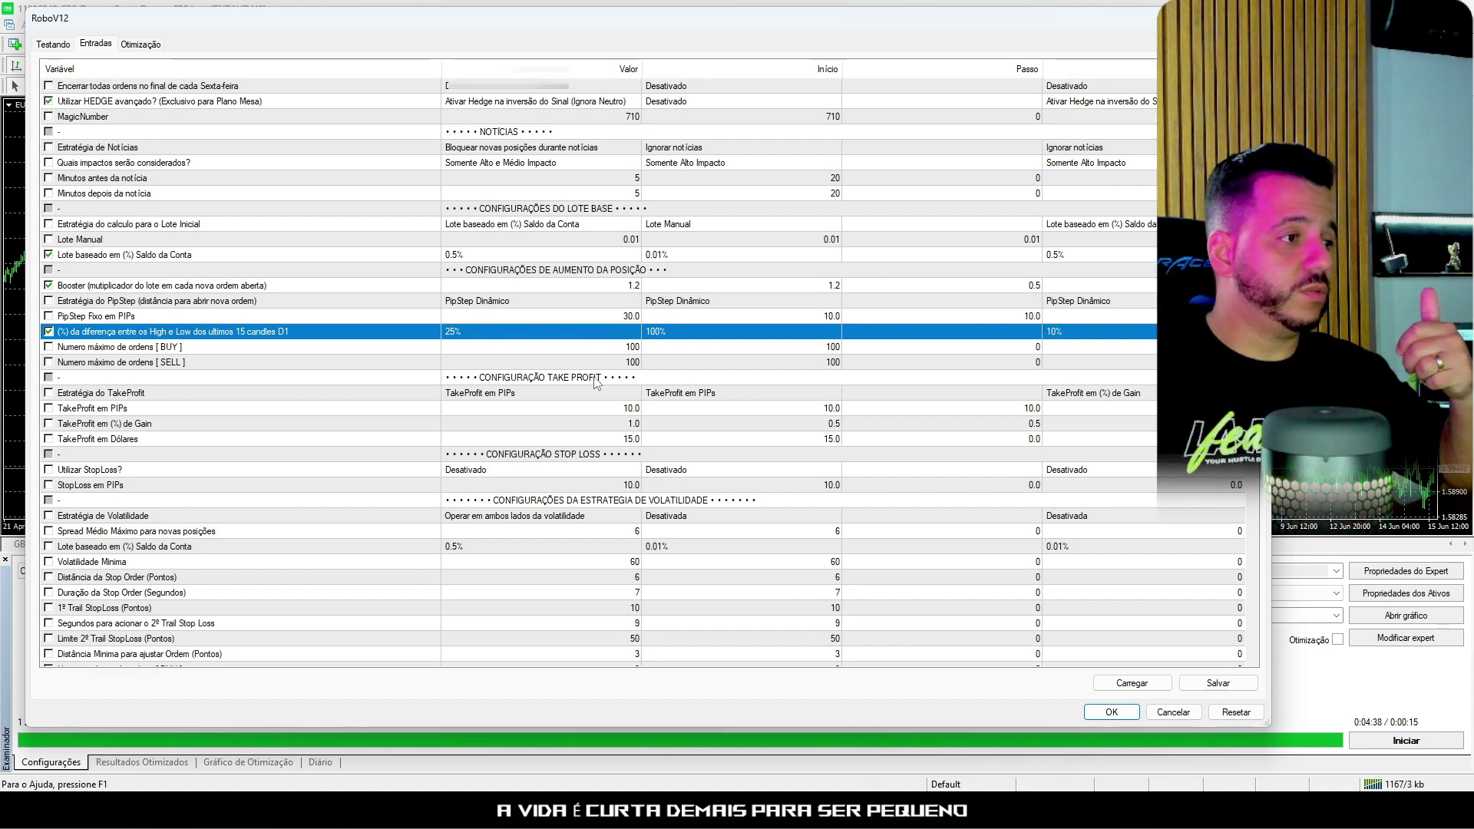
scroll(587, 431, "down", 7)
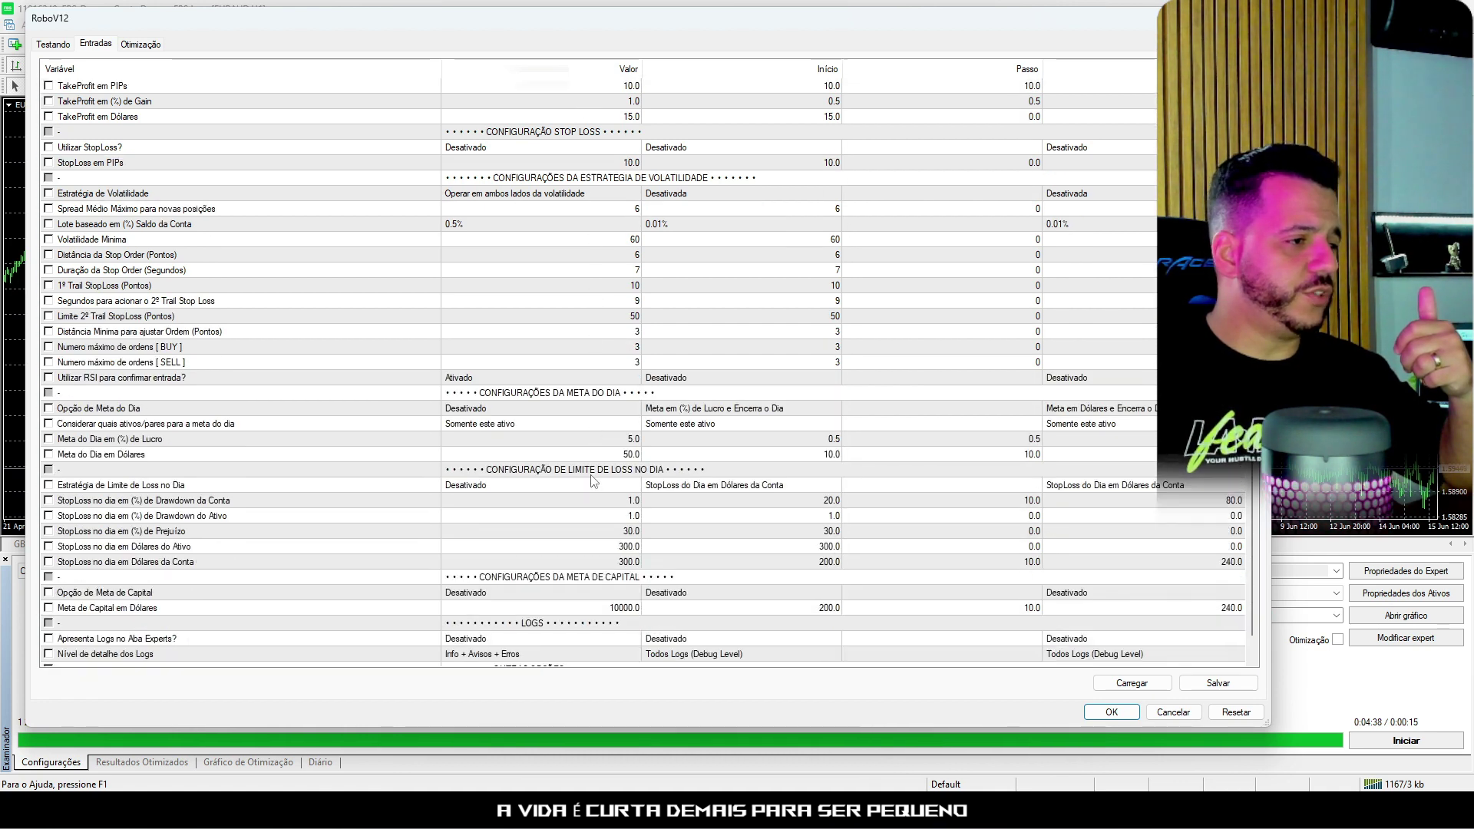
scroll(593, 481, "down", 1)
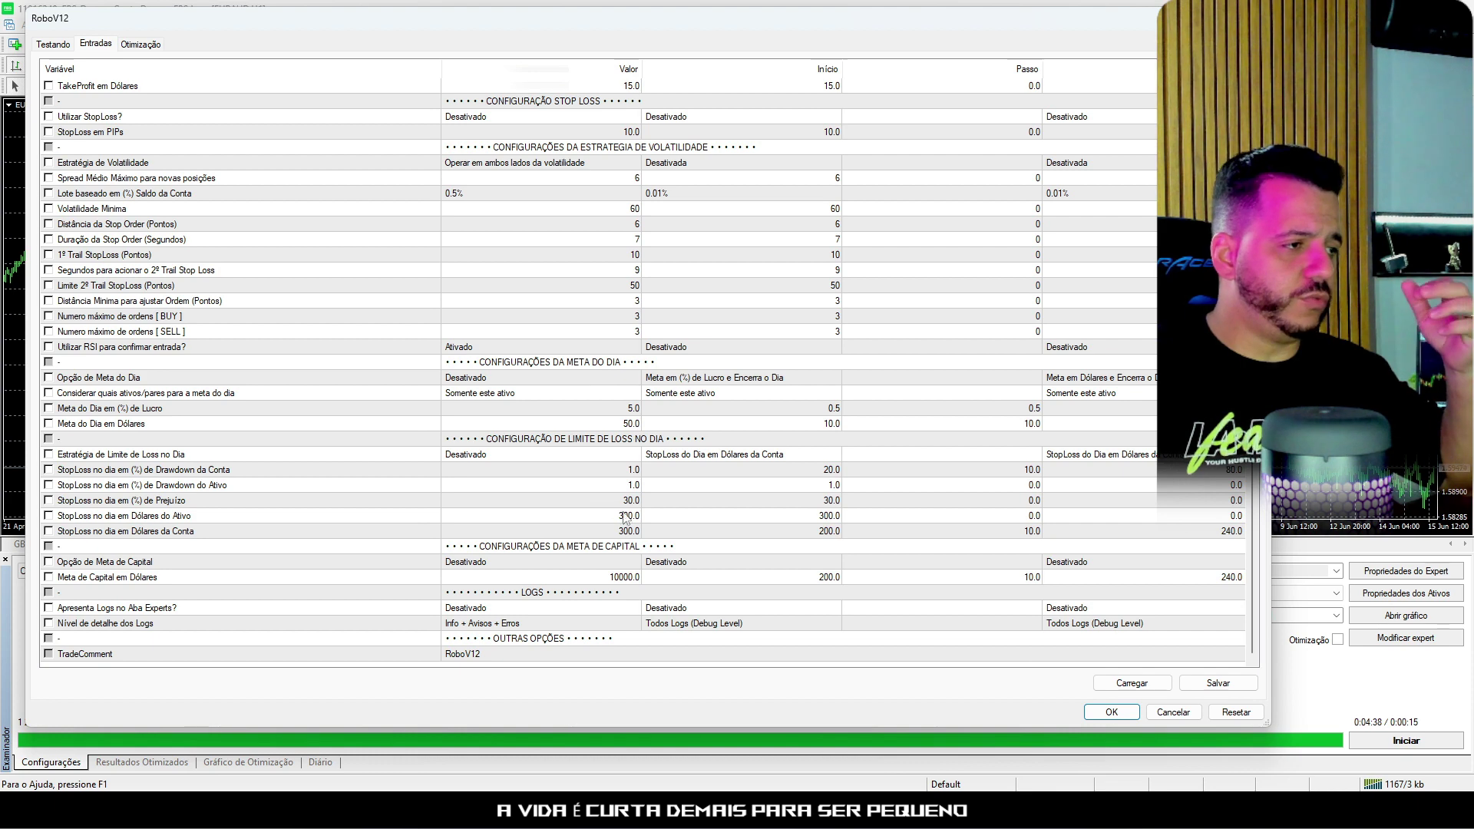
scroll(467, 479, "up", 3)
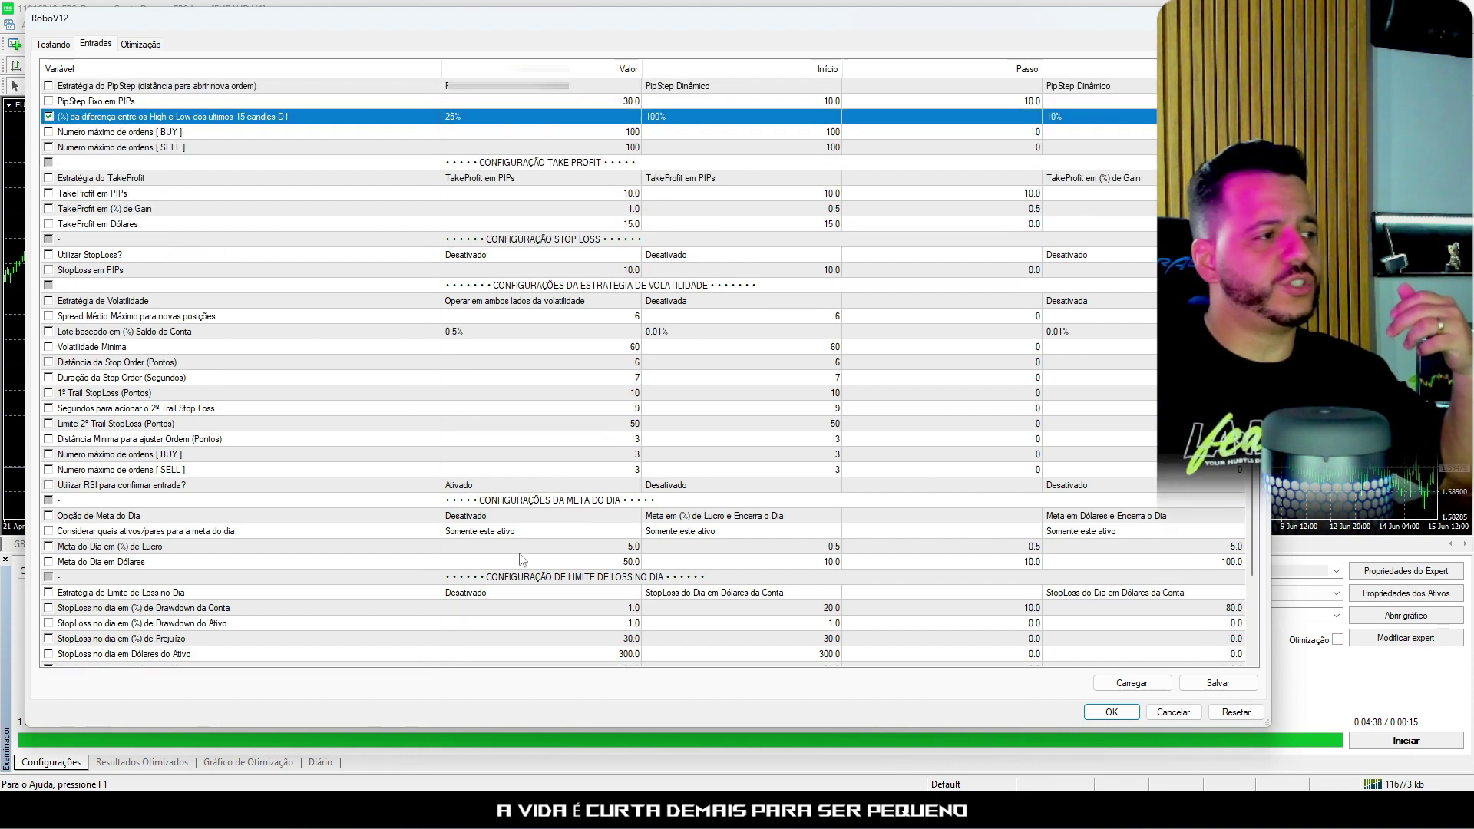
scroll(580, 520, "up", 7)
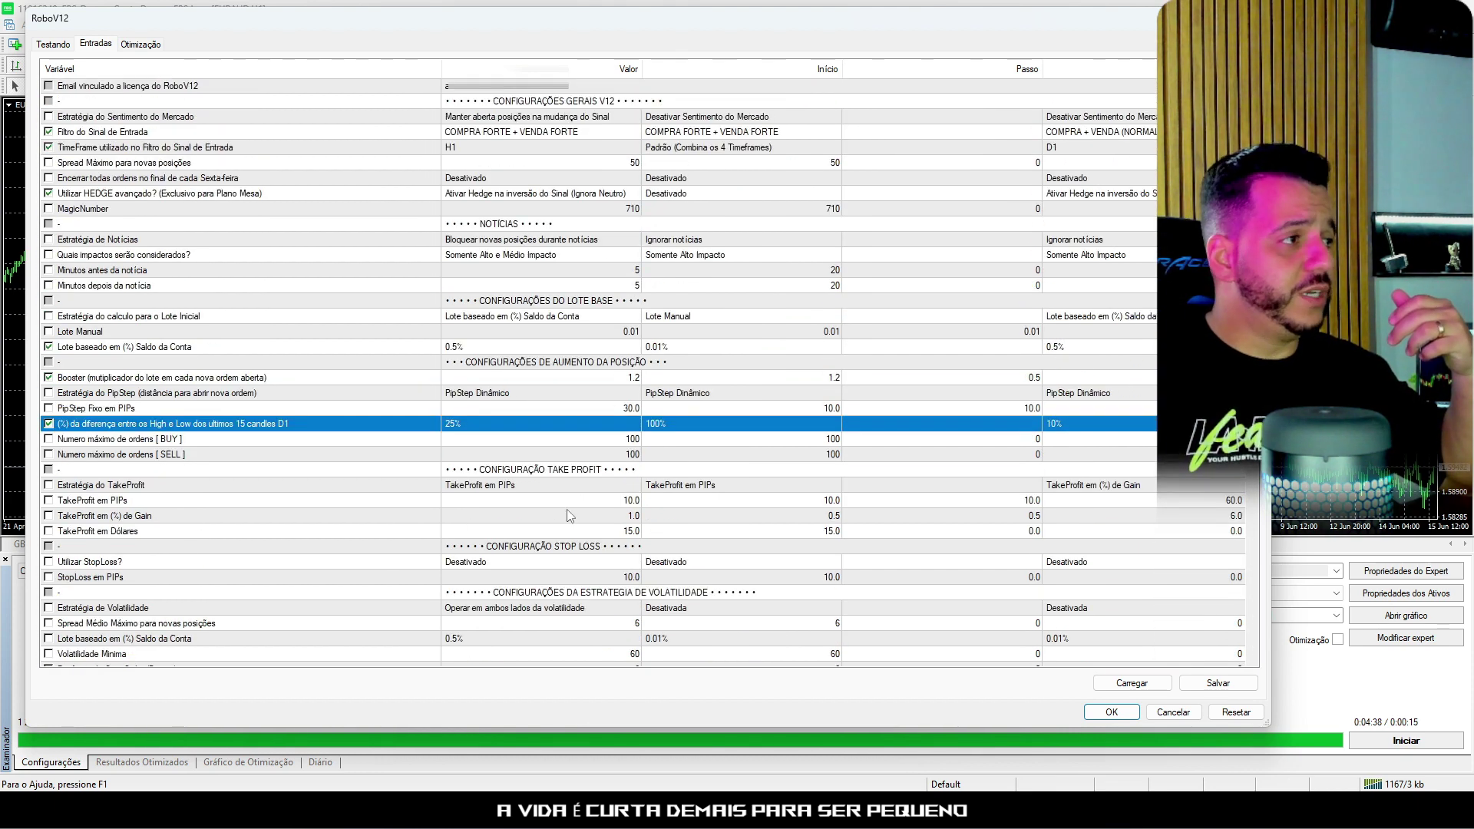
left_click(1110, 714)
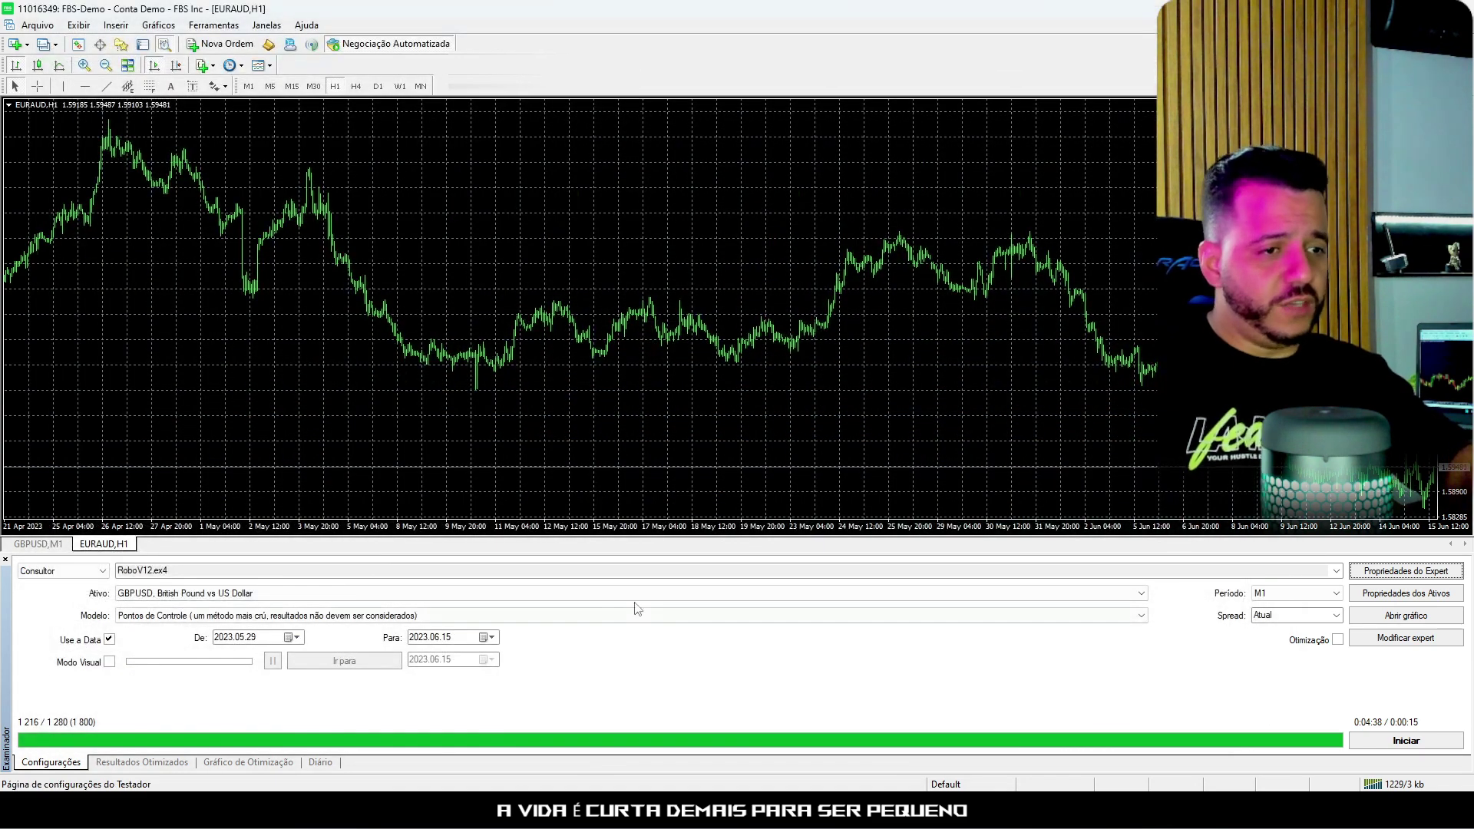
Step: Run the GBPUSD M1 test of RoboV12 in visual mode and raise the playback speed to maximum
left_click(110, 662)
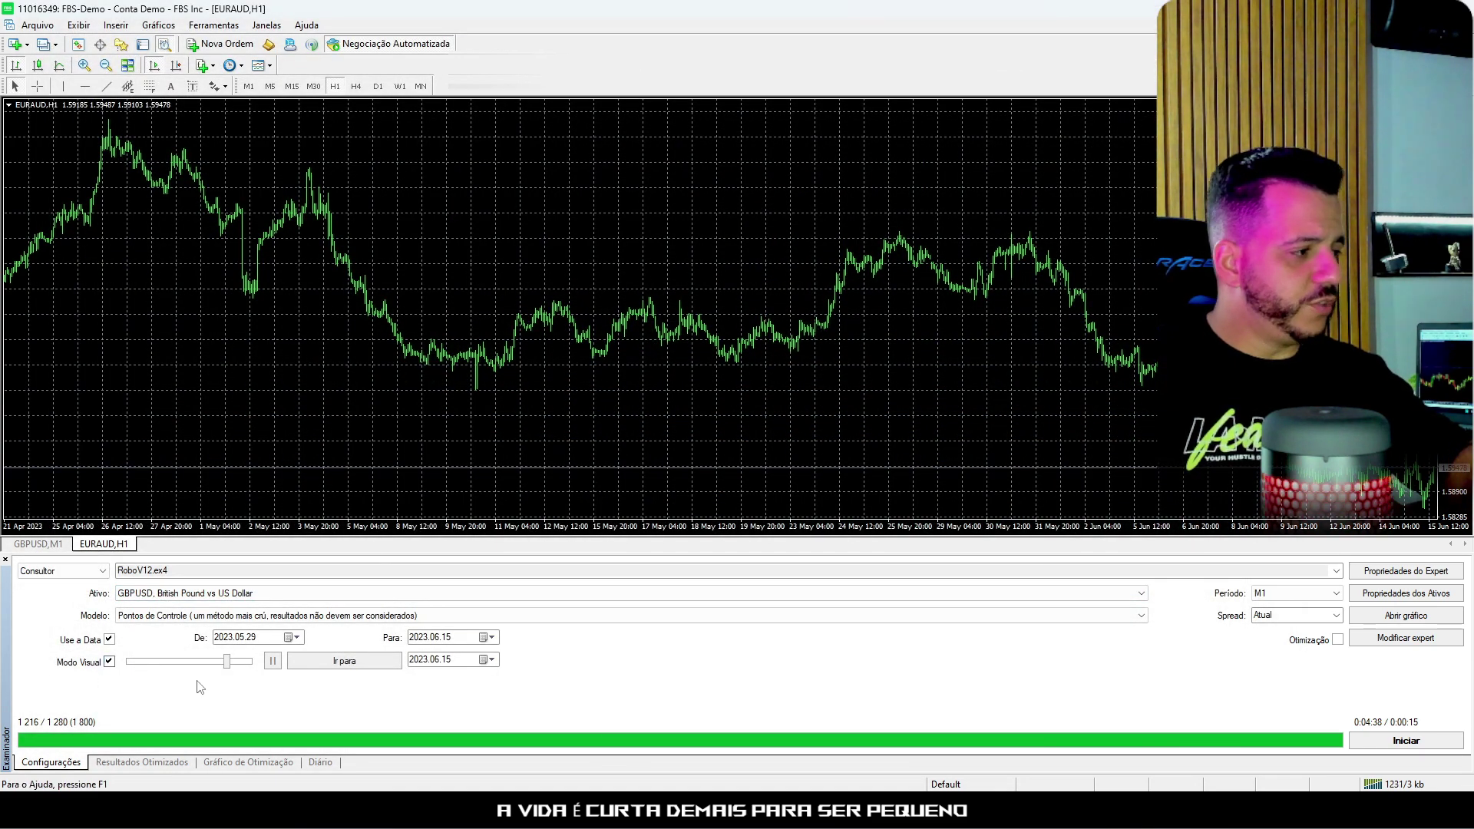
left_click(1393, 733)
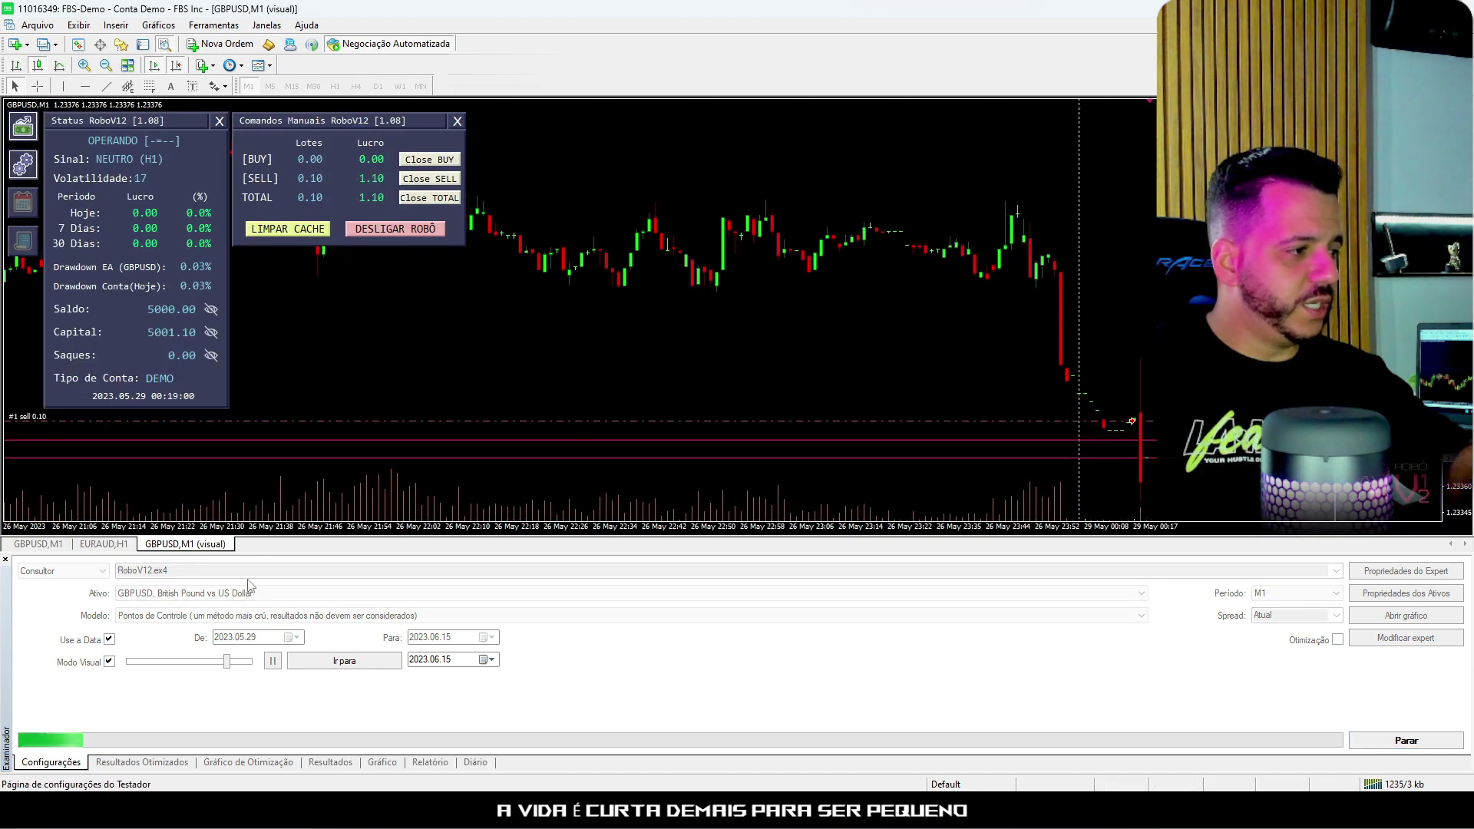
left_click(142, 763)
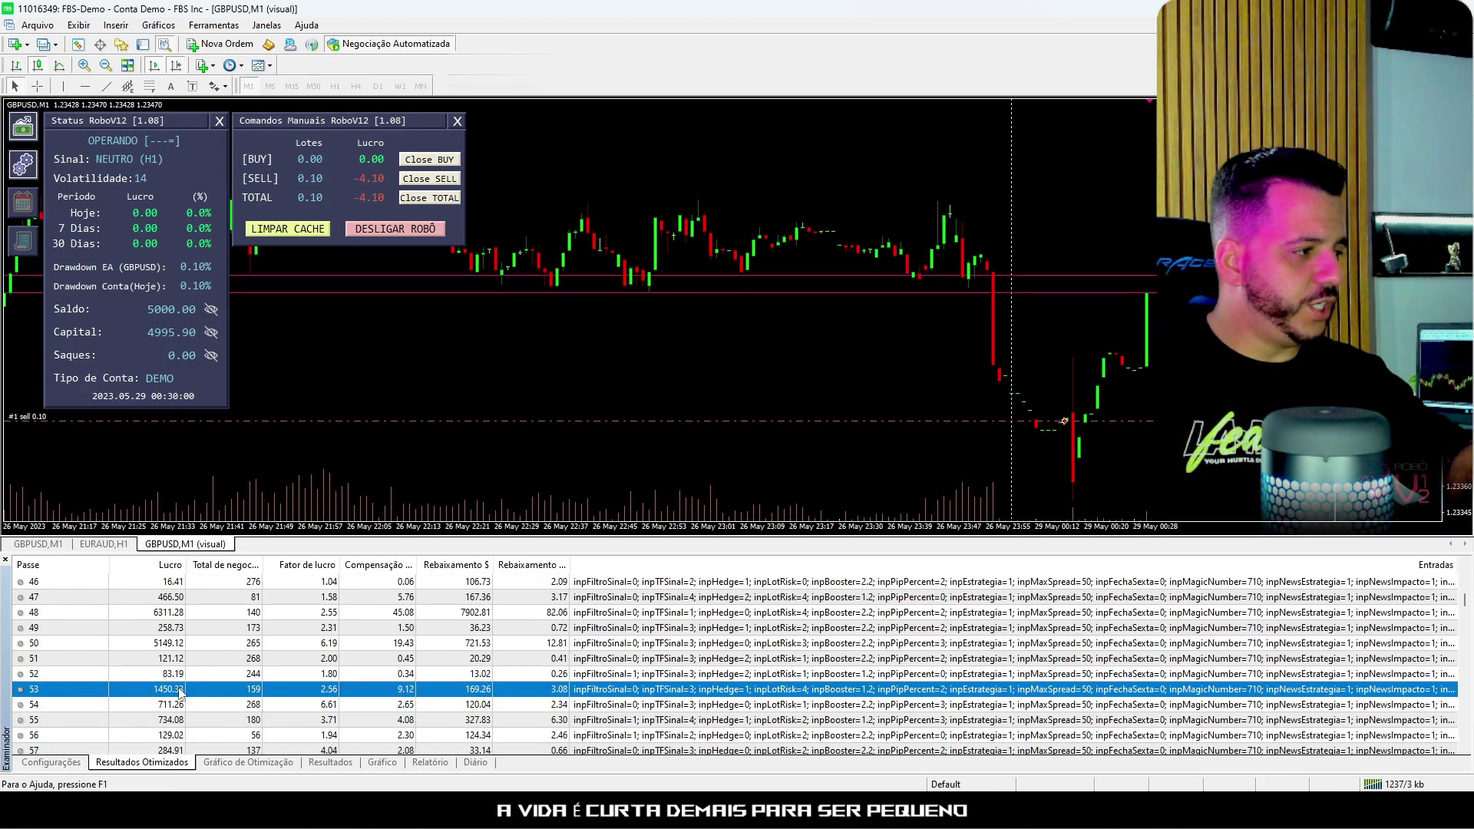
left_click(51, 763)
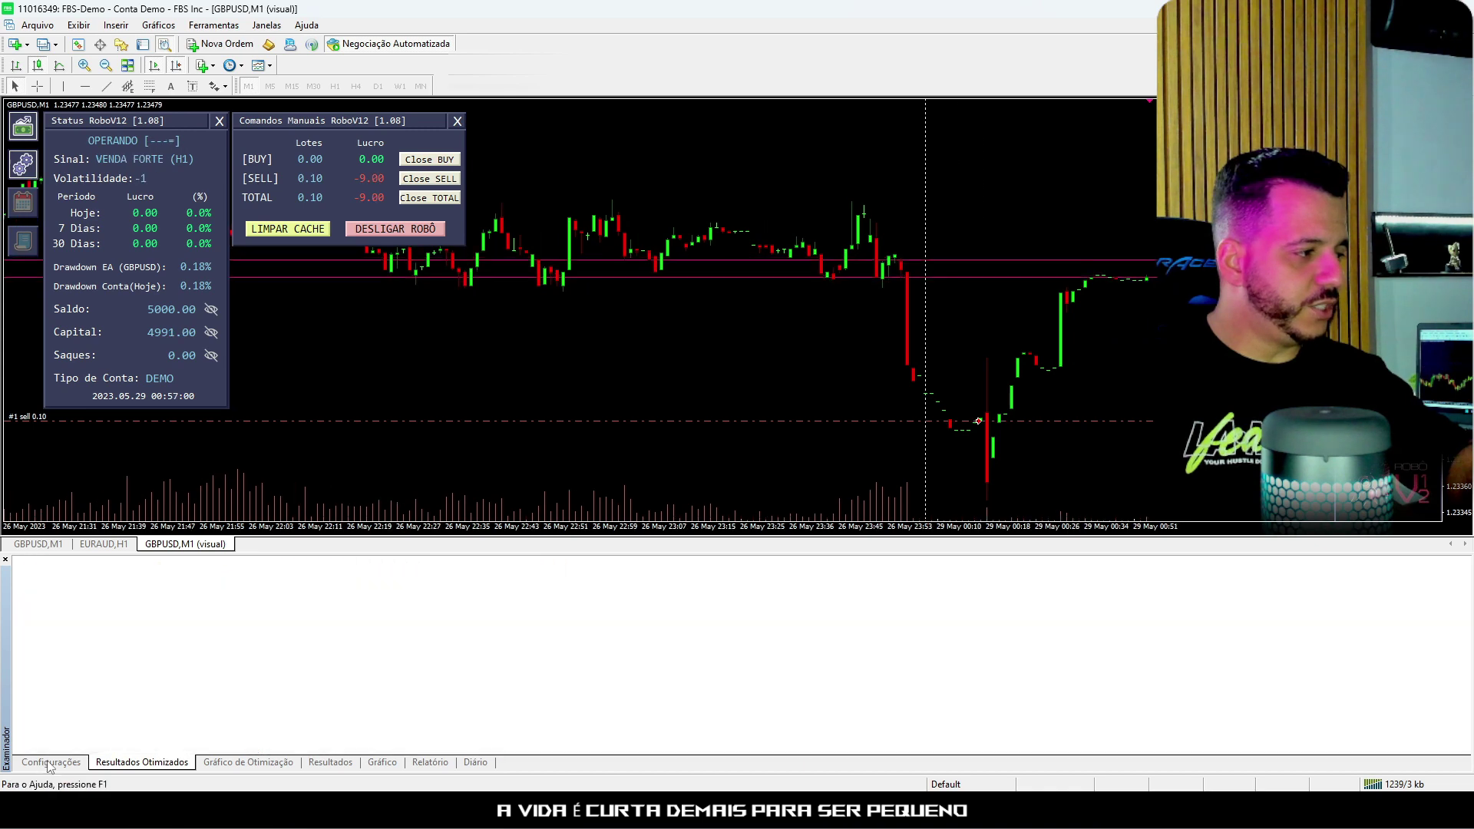
left_click_drag(188, 662, 253, 665)
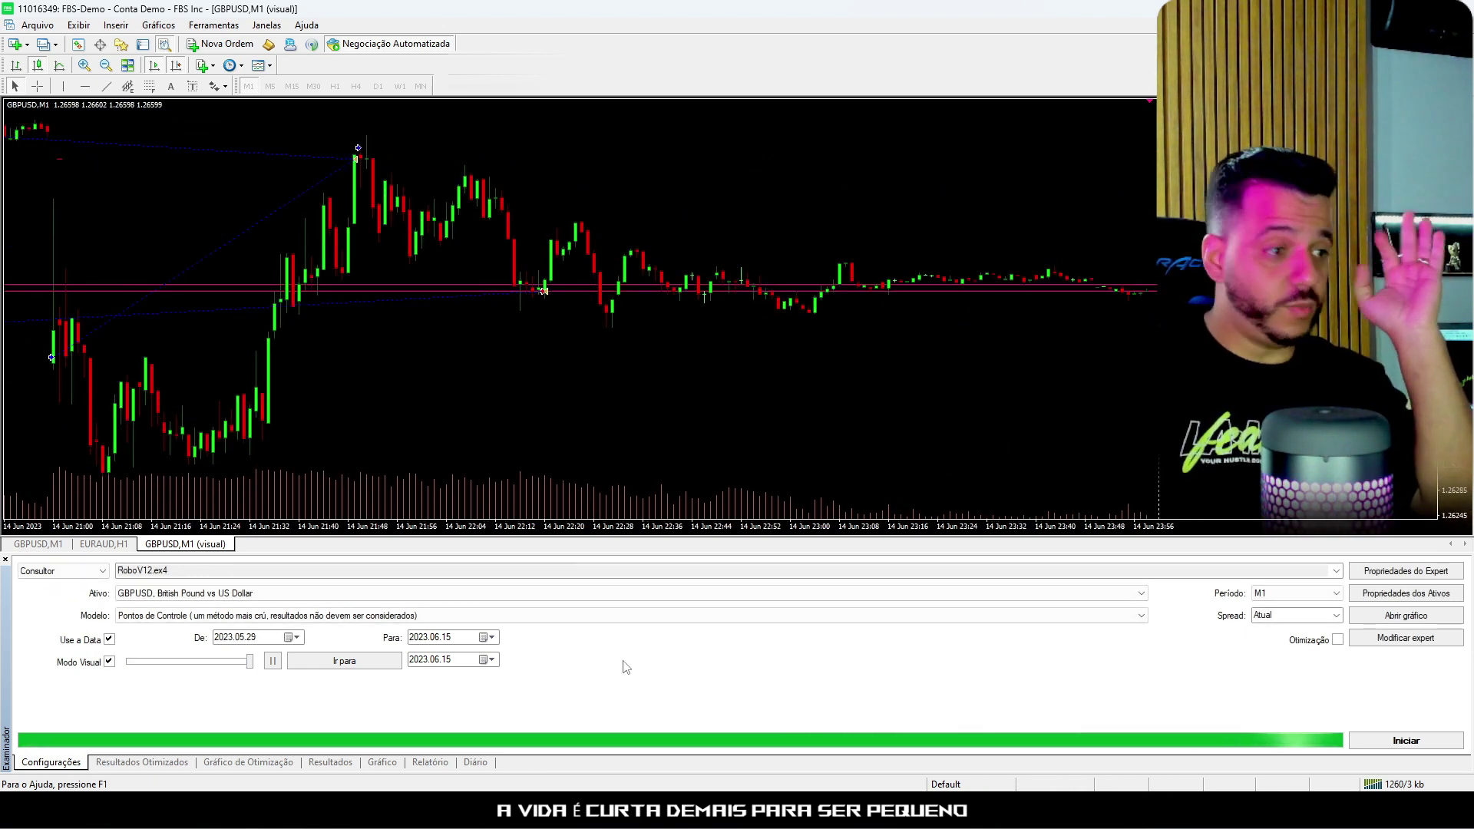
Step: Review the finished backtest's trade list and its report of net profit and drawdown
left_click(329, 764)
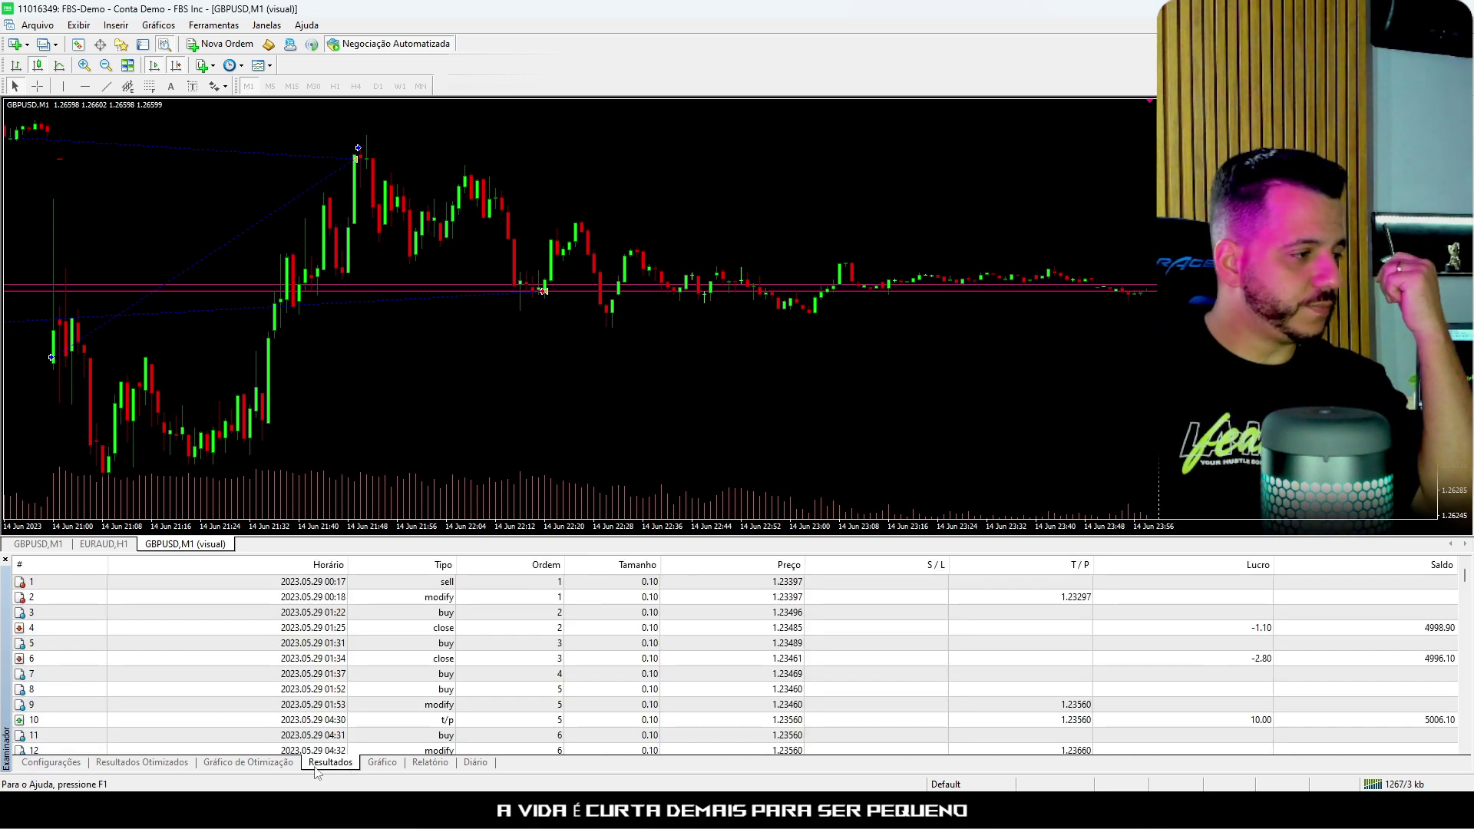
left_click(428, 762)
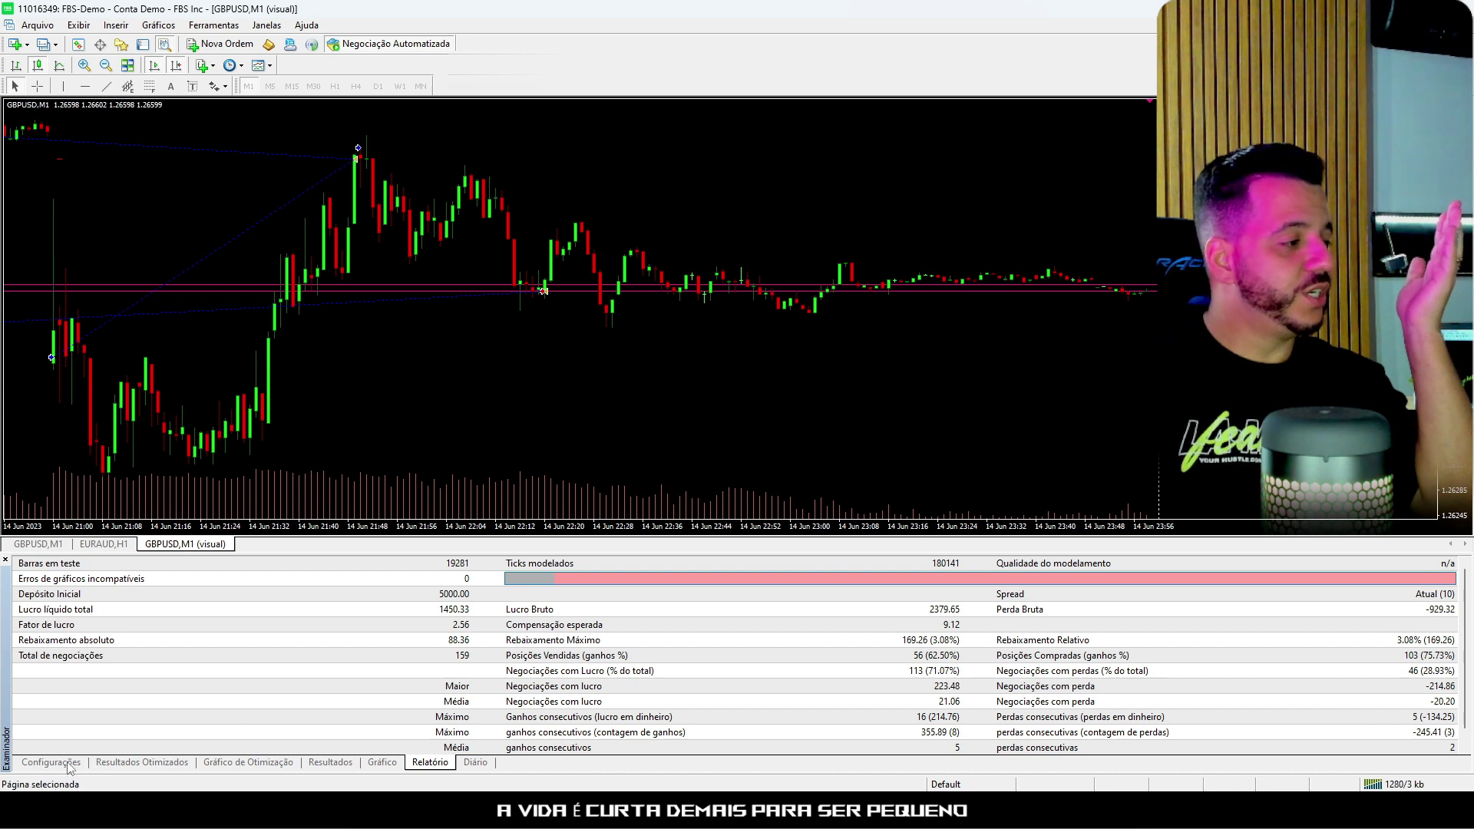
Step: Compare the profit and drawdown of optimization passes 53 to 66, checking passes 65 and 66 closely
left_click(151, 768)
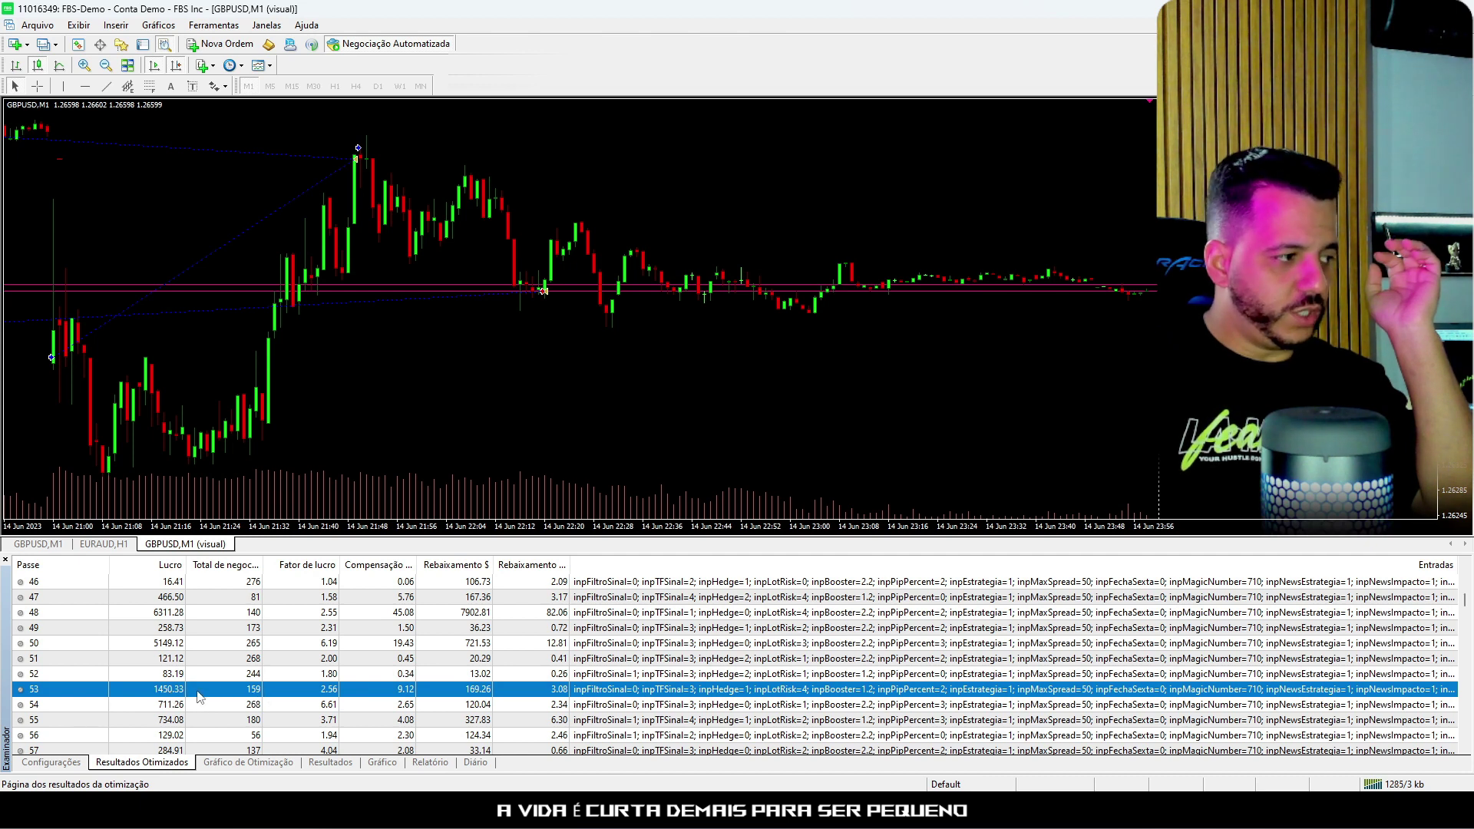
scroll(407, 693, "down", 2)
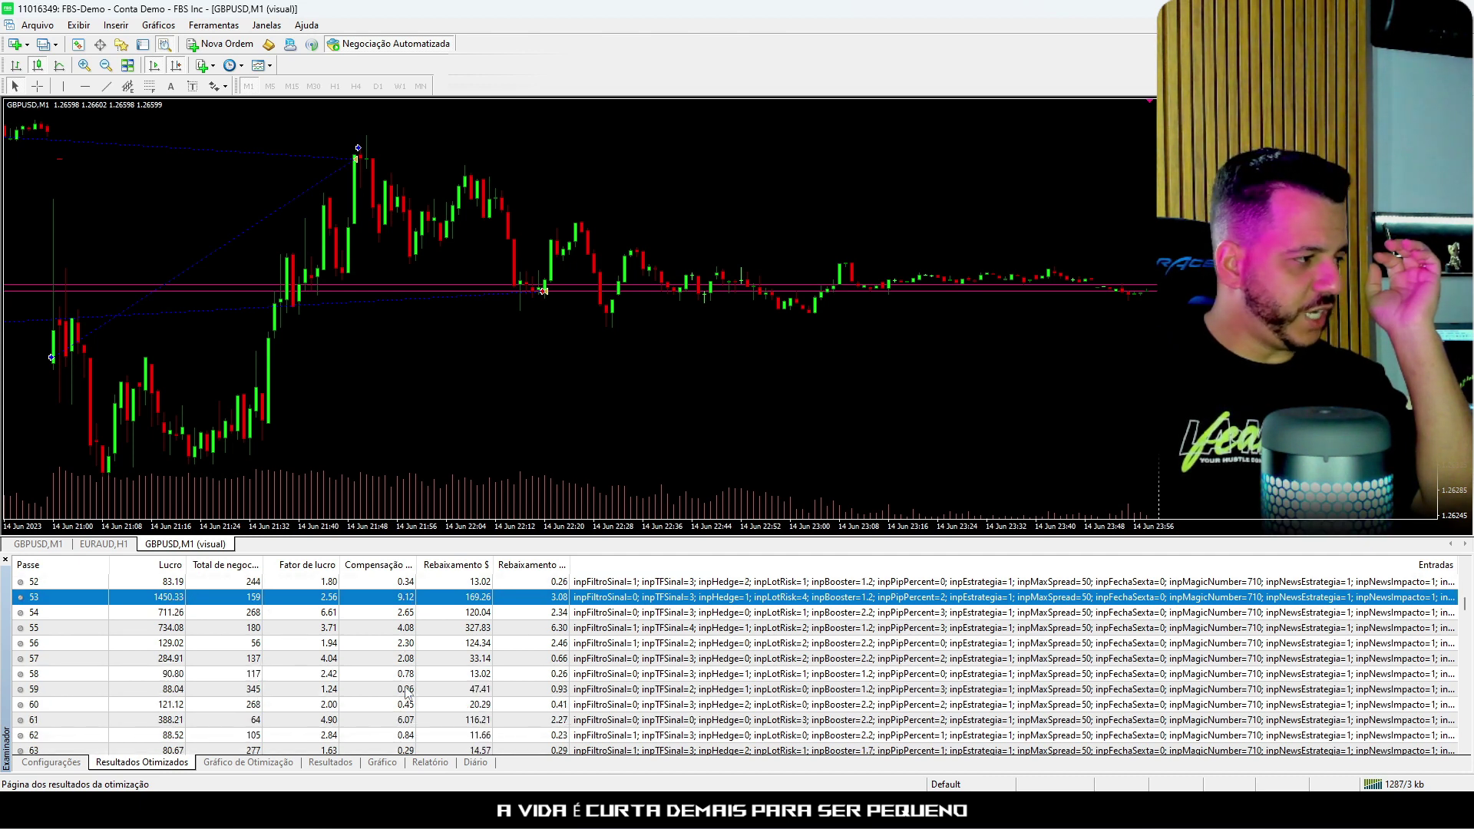
scroll(407, 693, "down", 1)
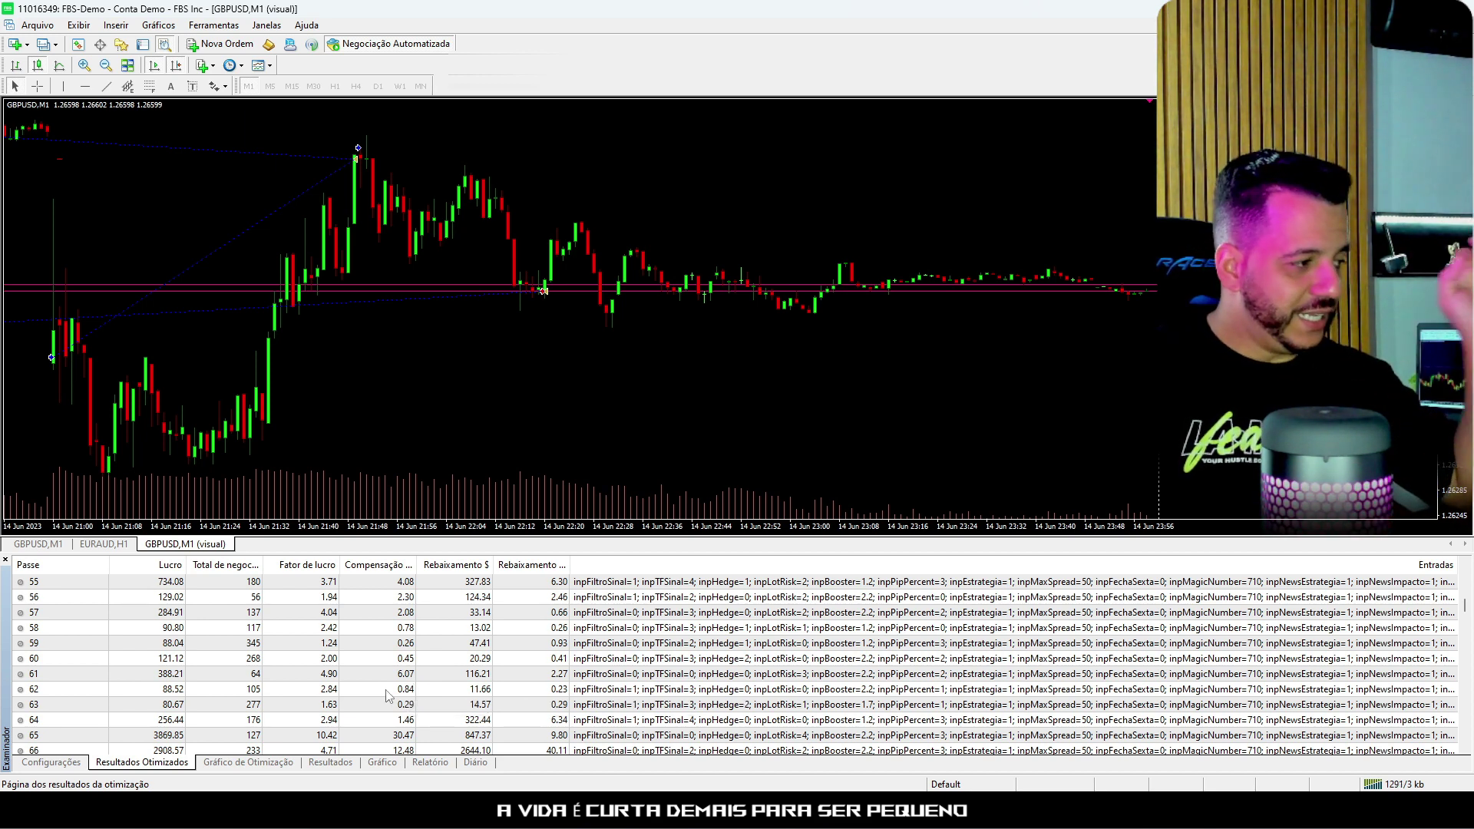
scroll(379, 693, "down", 1)
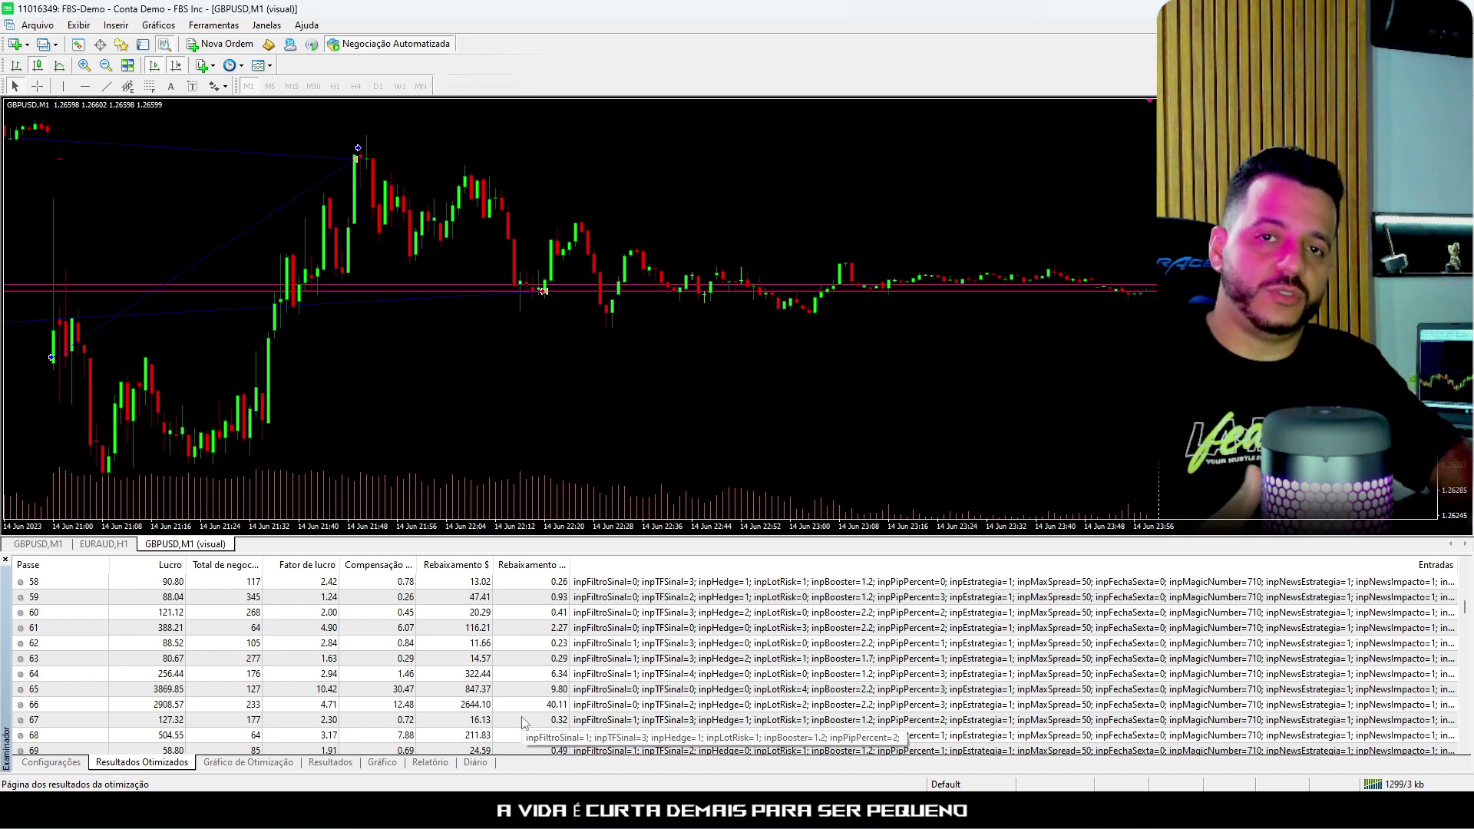
left_click(190, 690)
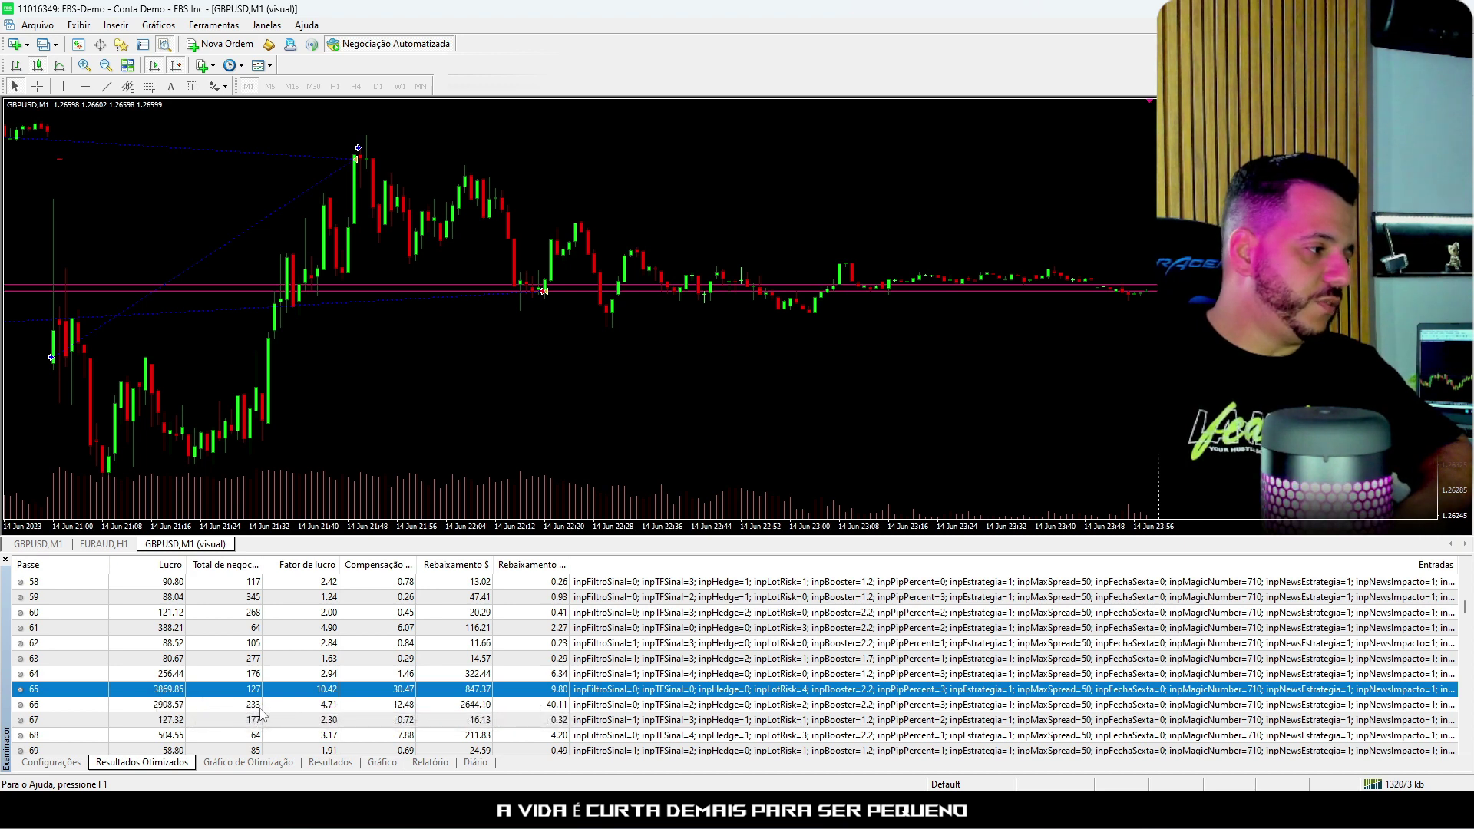
scroll(495, 727, "down", 1)
left_click(418, 658)
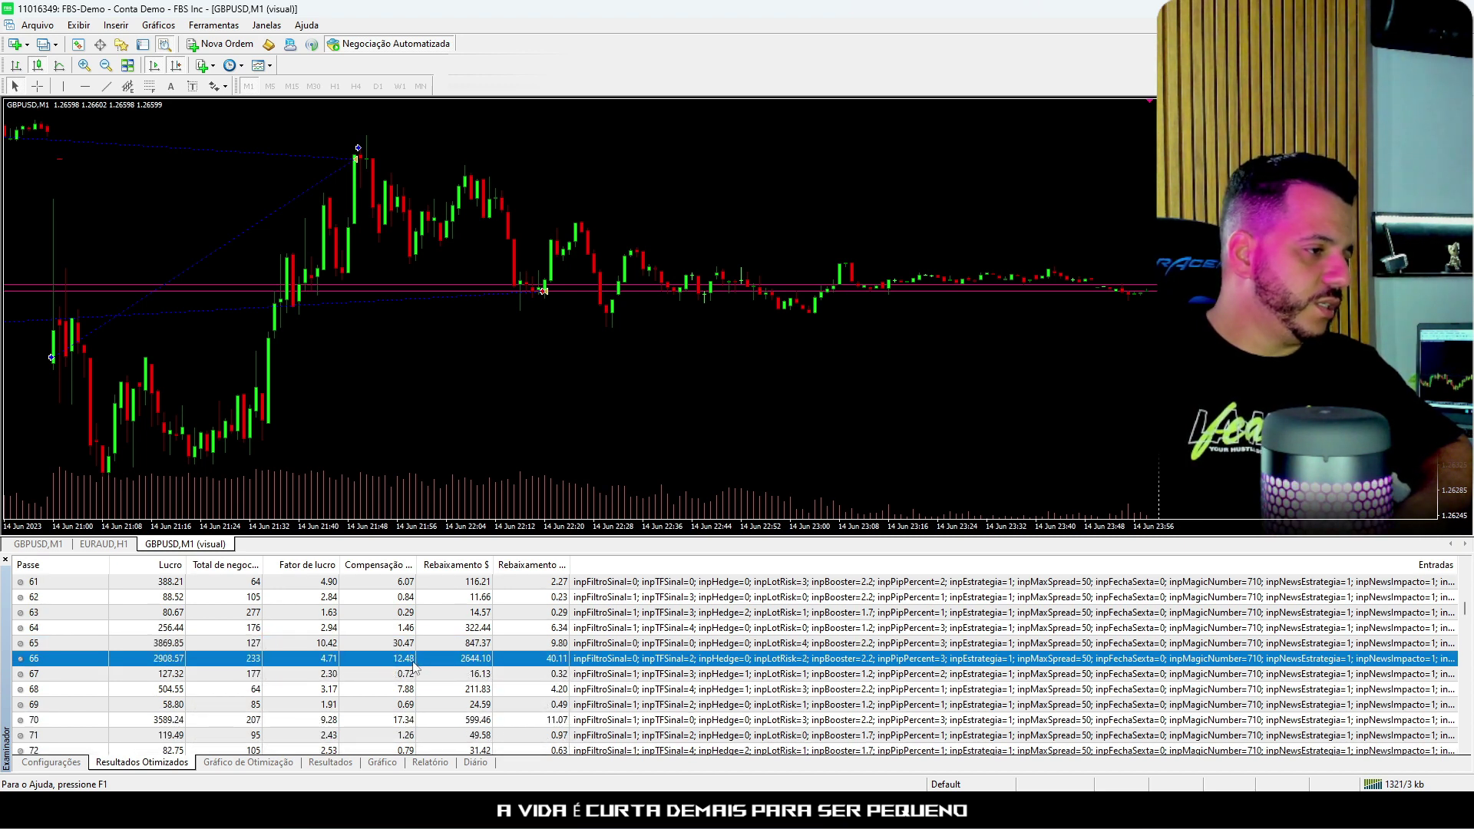
Step: Compare the drawdown of optimization passes 67 to 90 and single out pass 84 as a candidate
scroll(415, 664, "down", 1)
scroll(412, 668, "down", 1)
scroll(483, 682, "down", 1)
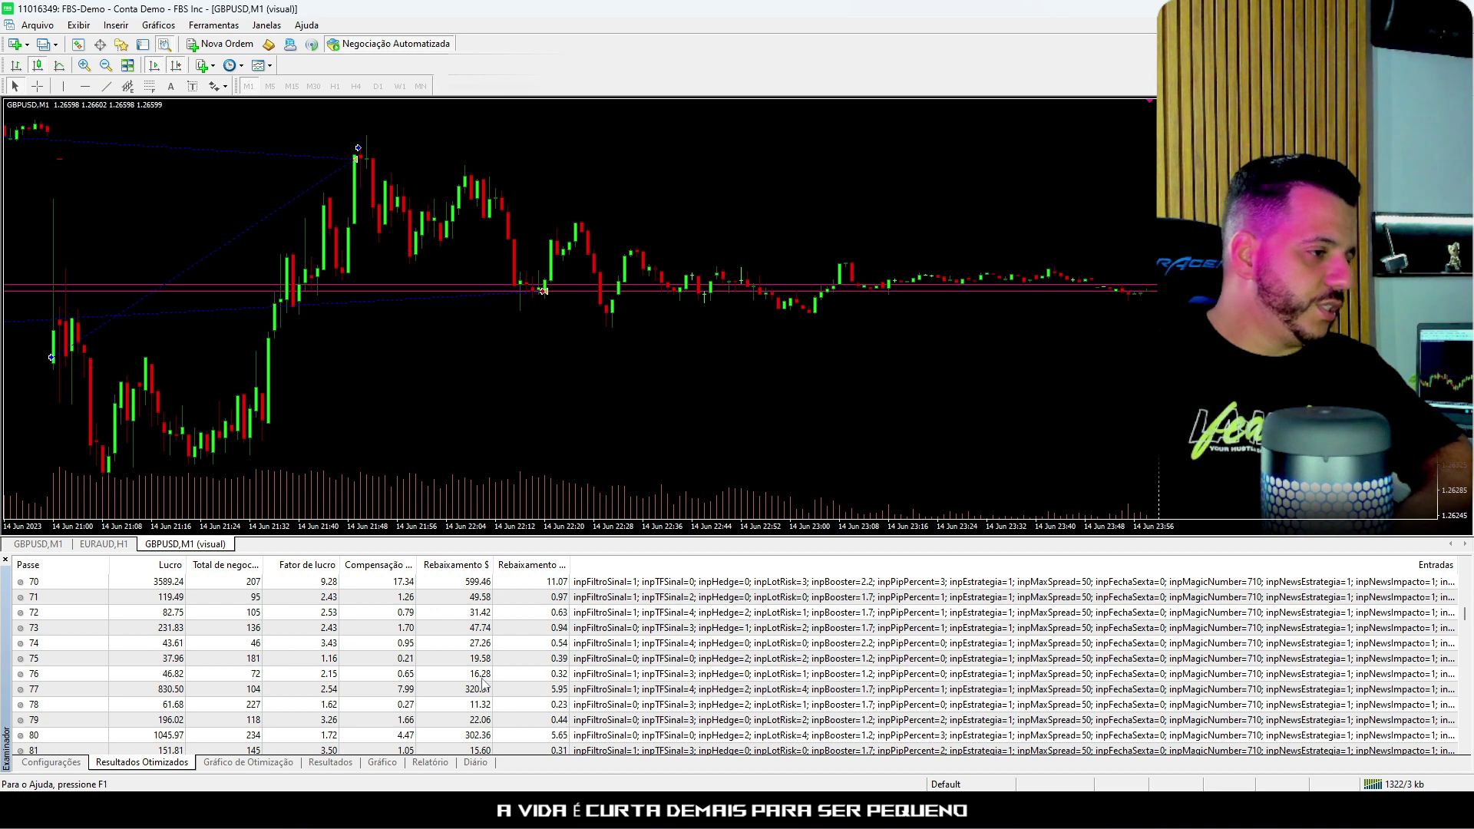
scroll(484, 684, "down", 1)
left_click(481, 708)
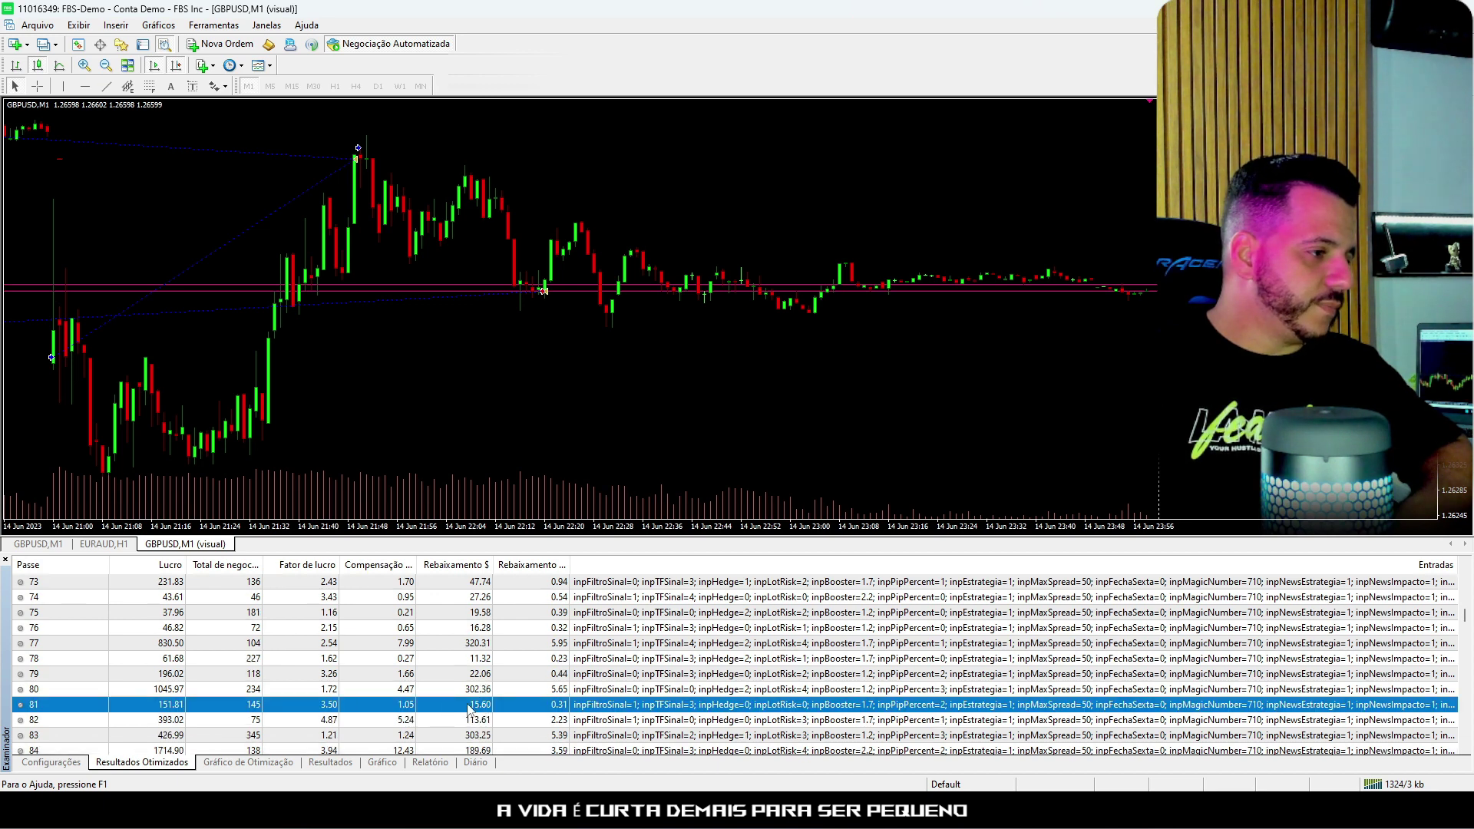
scroll(472, 706, "down", 1)
left_click(475, 645)
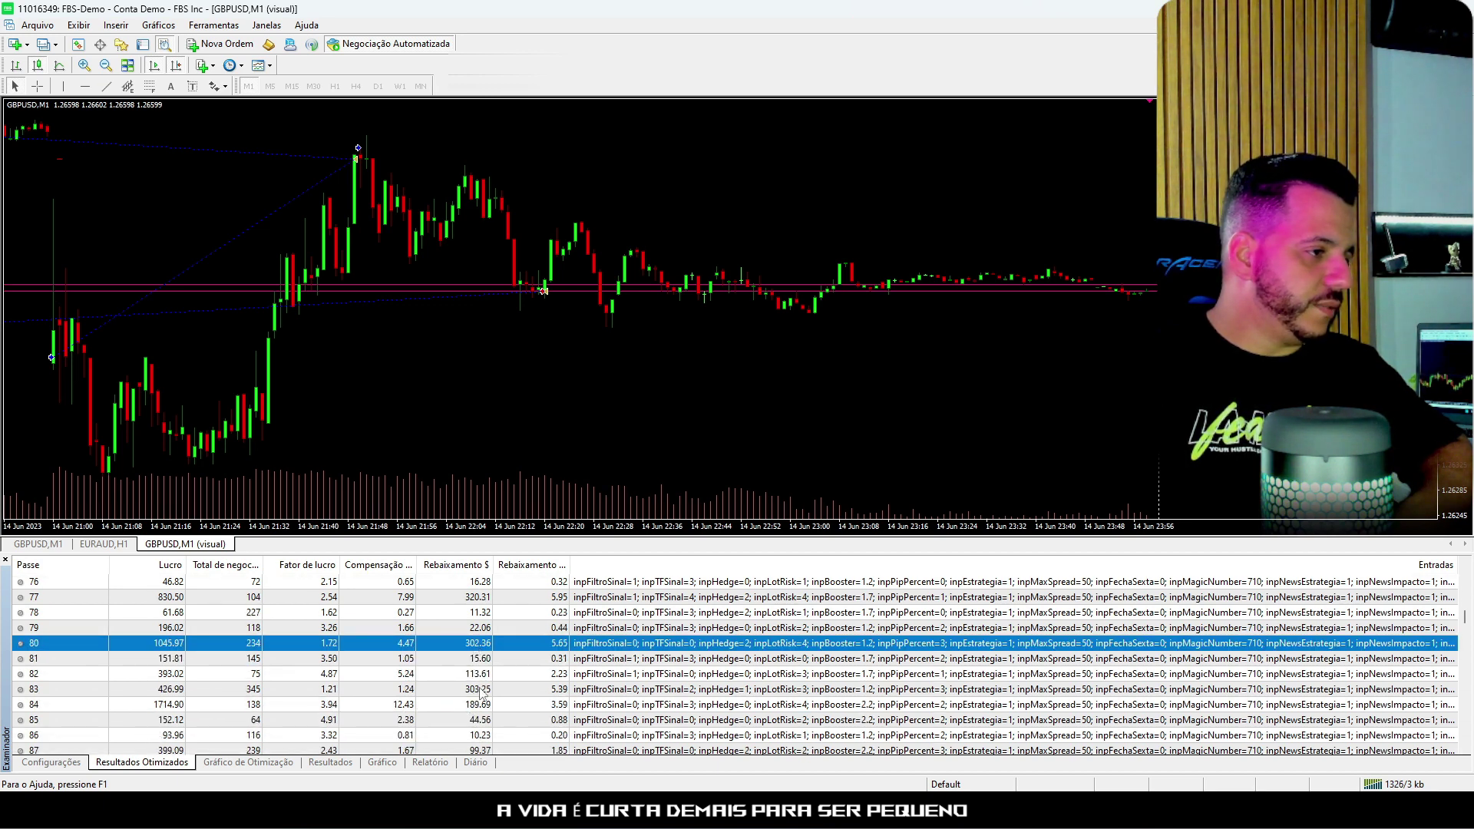
scroll(481, 695, "down", 1)
left_click(469, 675)
left_click(474, 703)
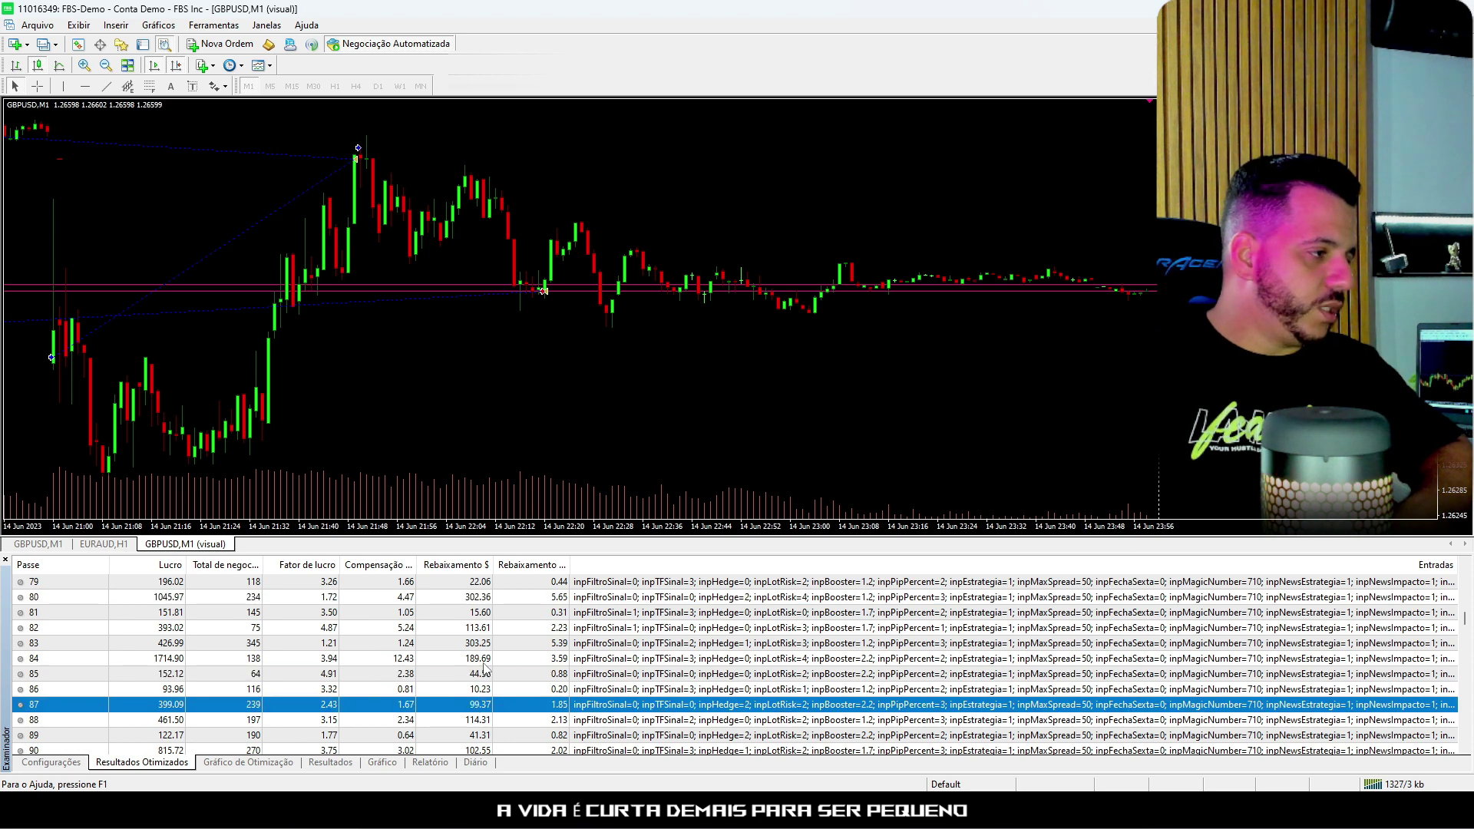
left_click(482, 663)
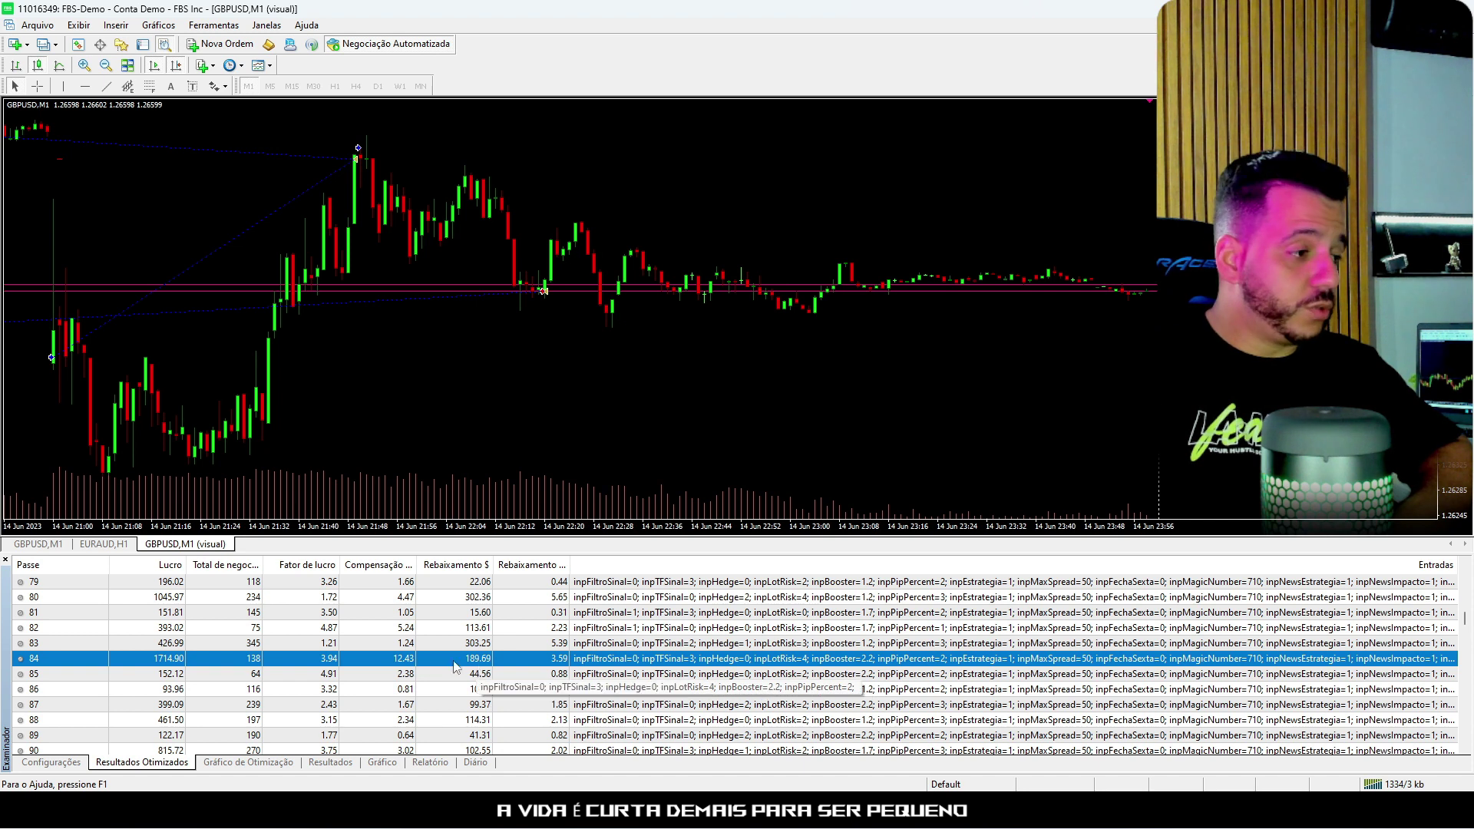
Step: Examine the profit and drawdown of optimization passes 85 to 210 for a better candidate
scroll(450, 700, "down", 2)
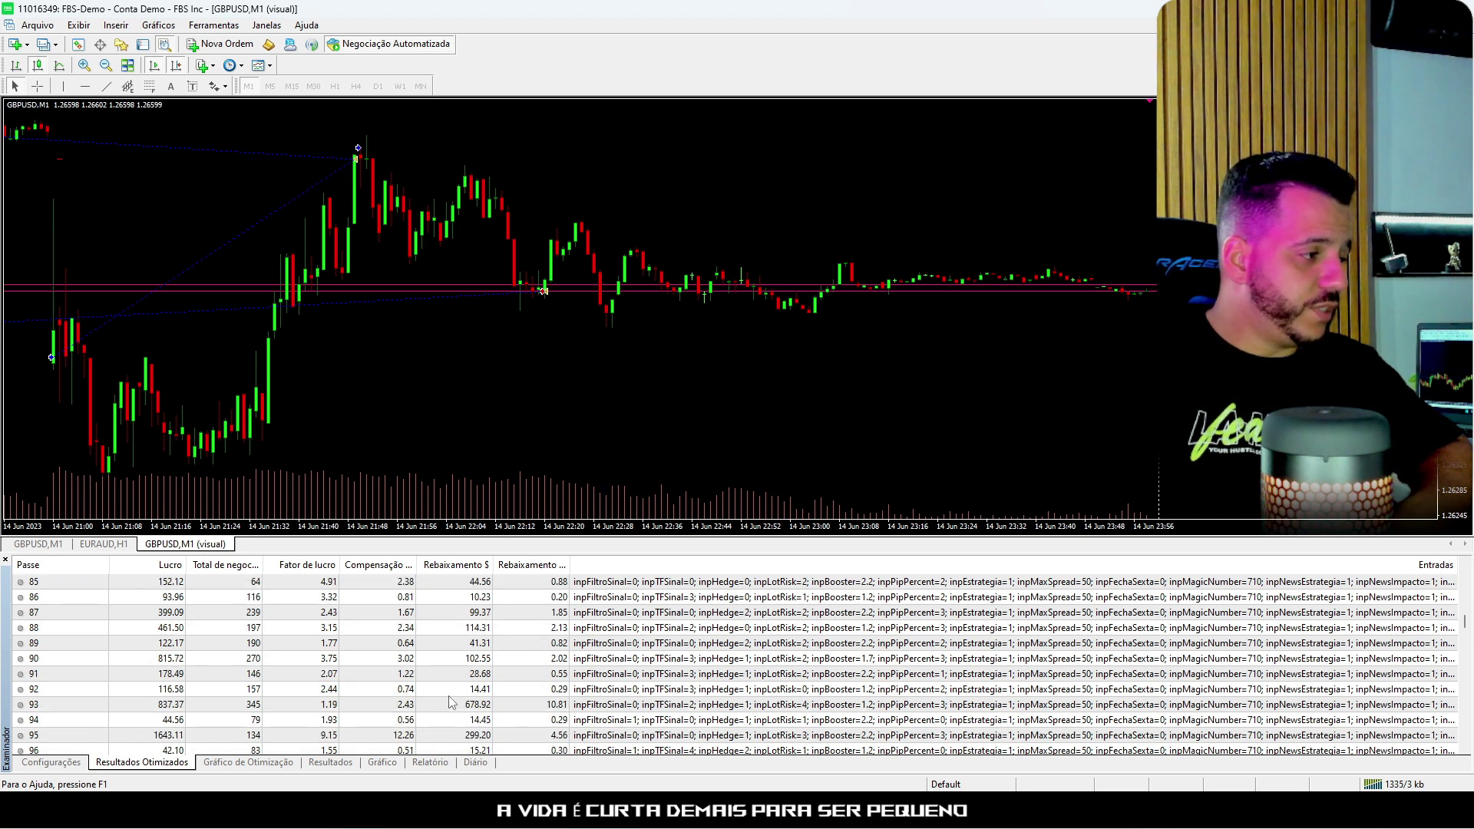
scroll(450, 702, "down", 1)
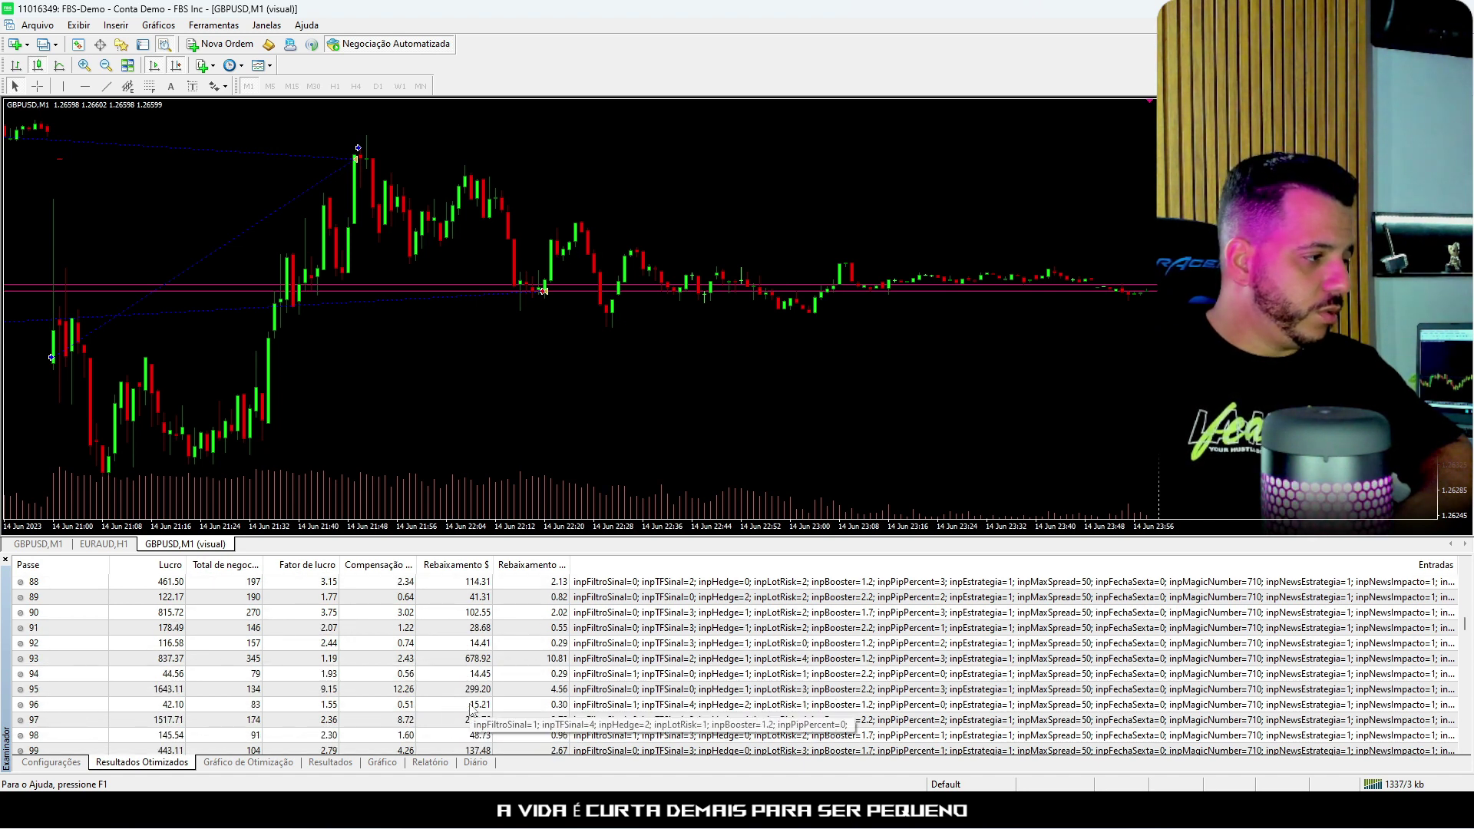
scroll(470, 716, "down", 1)
scroll(470, 719, "down", 5)
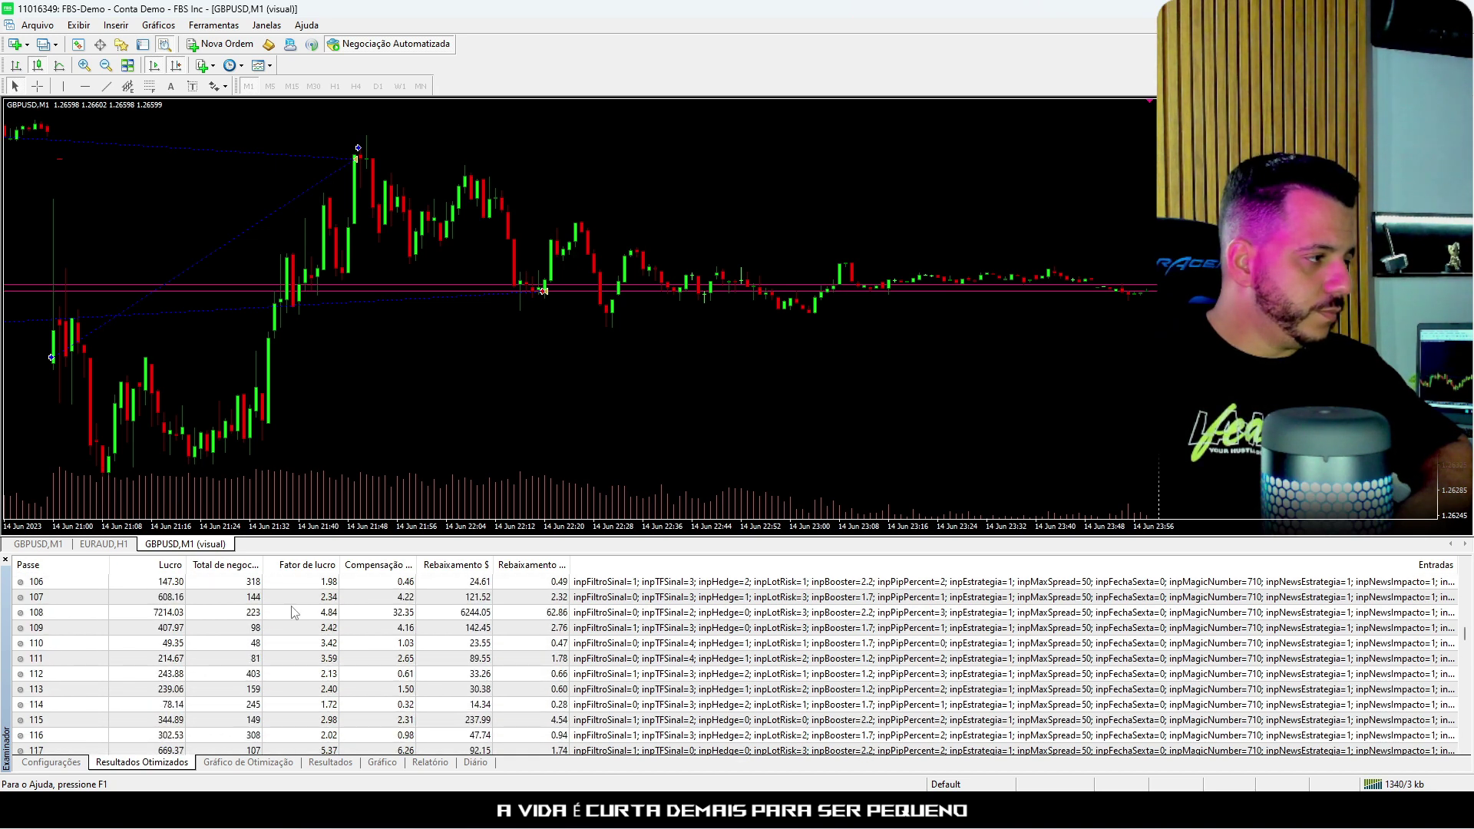
scroll(429, 628, "down", 2)
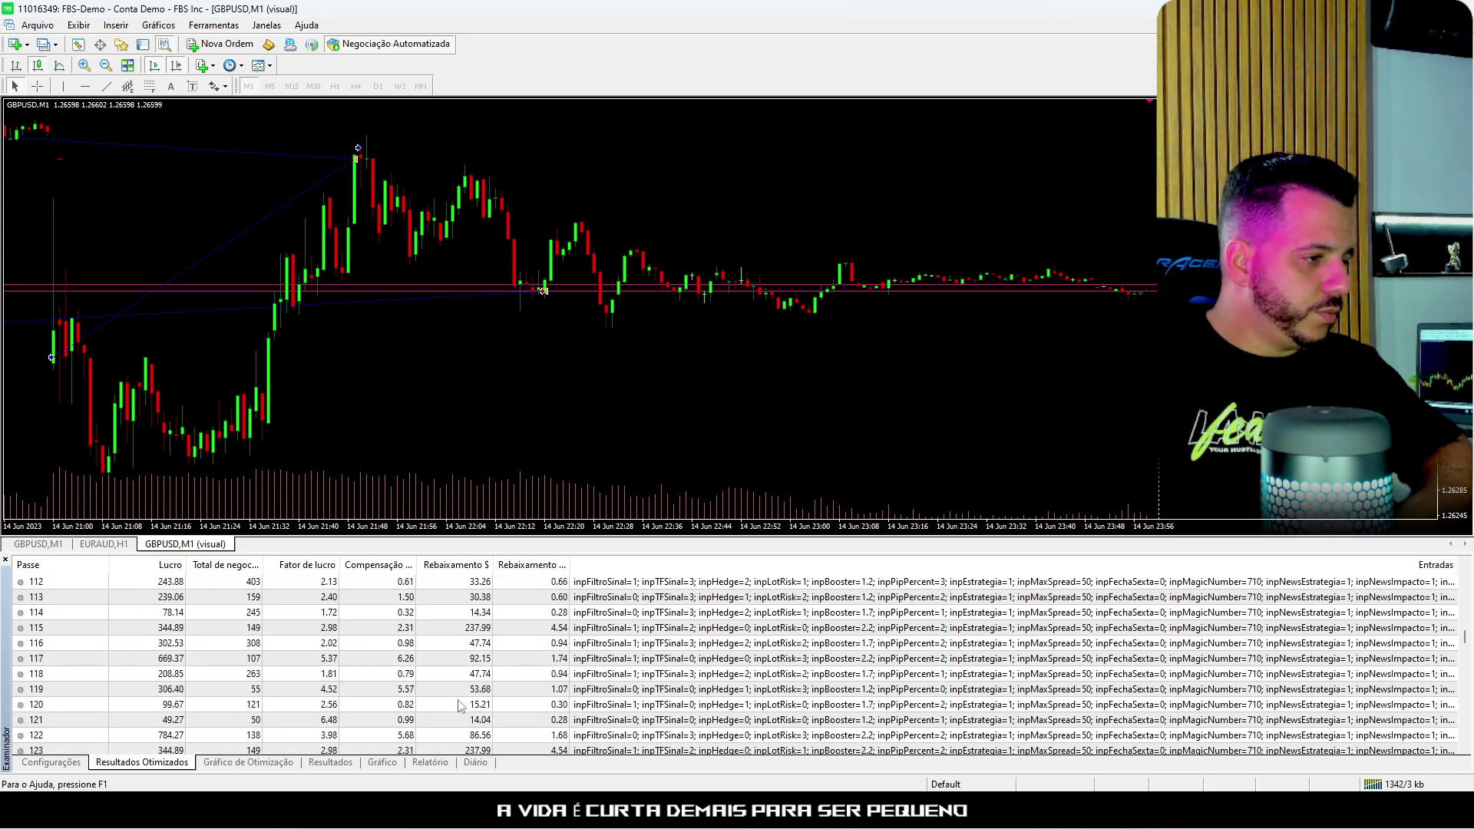
scroll(459, 710, "down", 20)
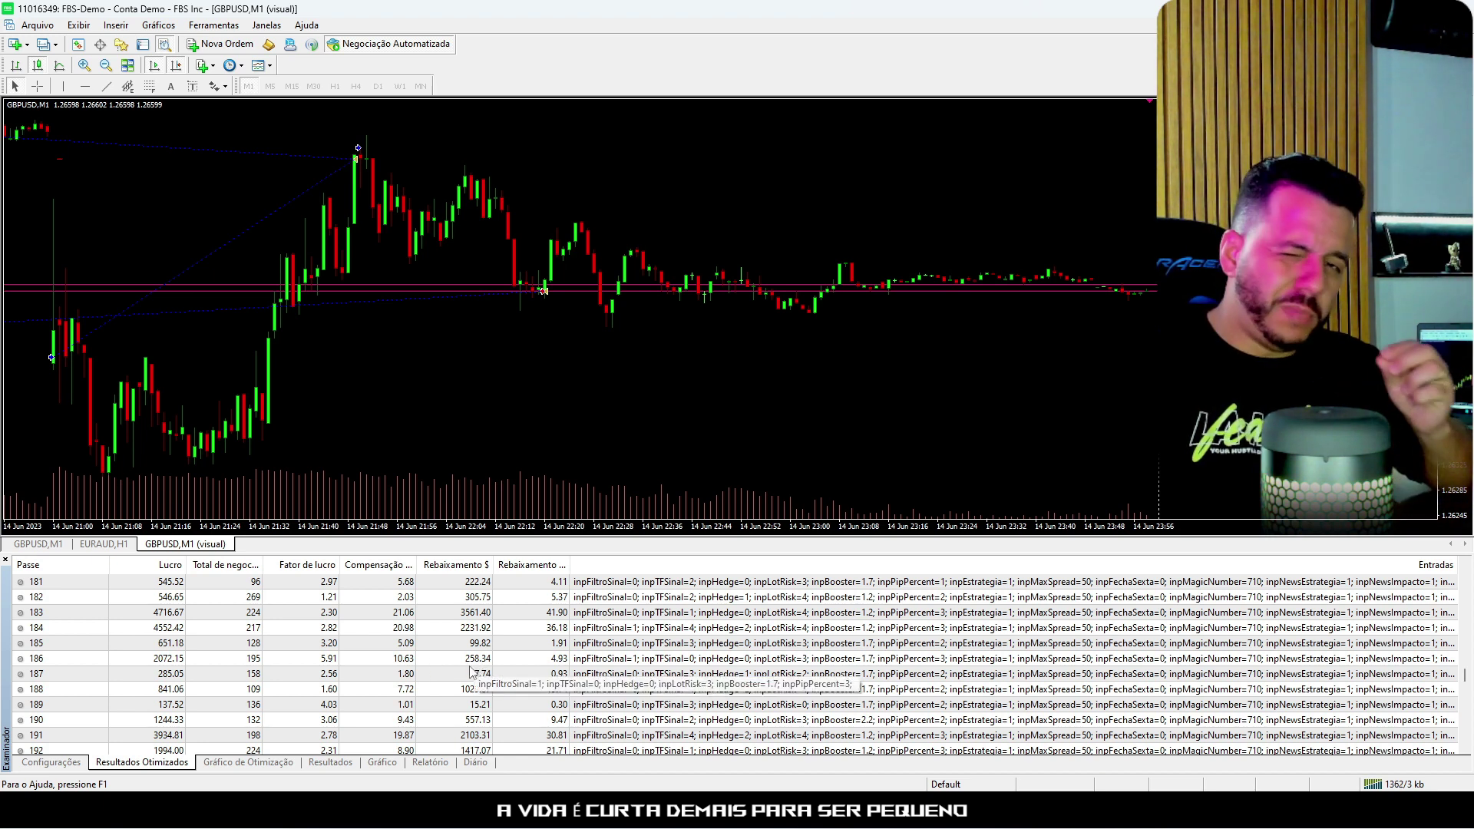
scroll(471, 674, "down", 3)
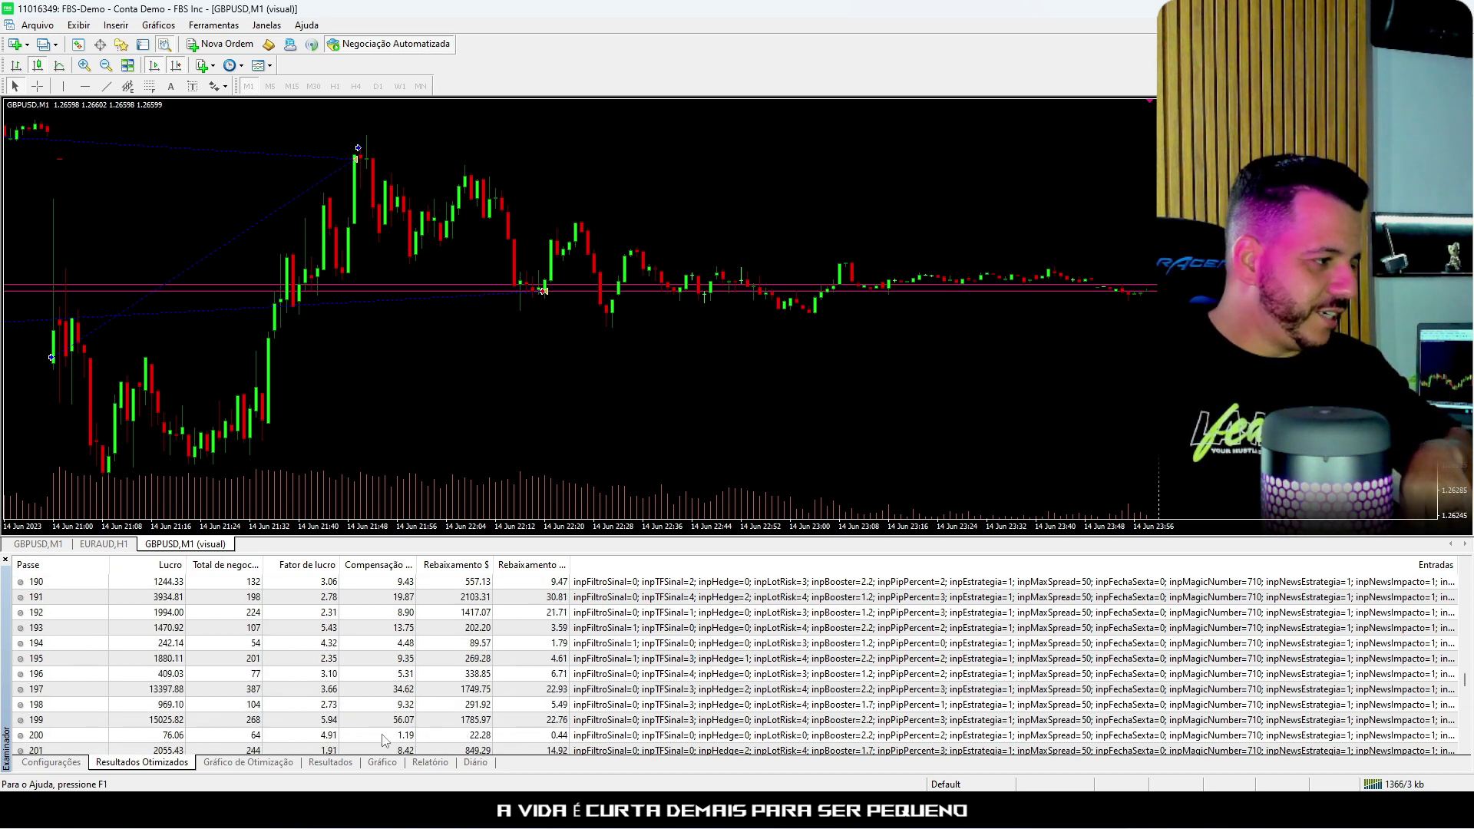
scroll(453, 721, "down", 2)
scroll(444, 722, "down", 1)
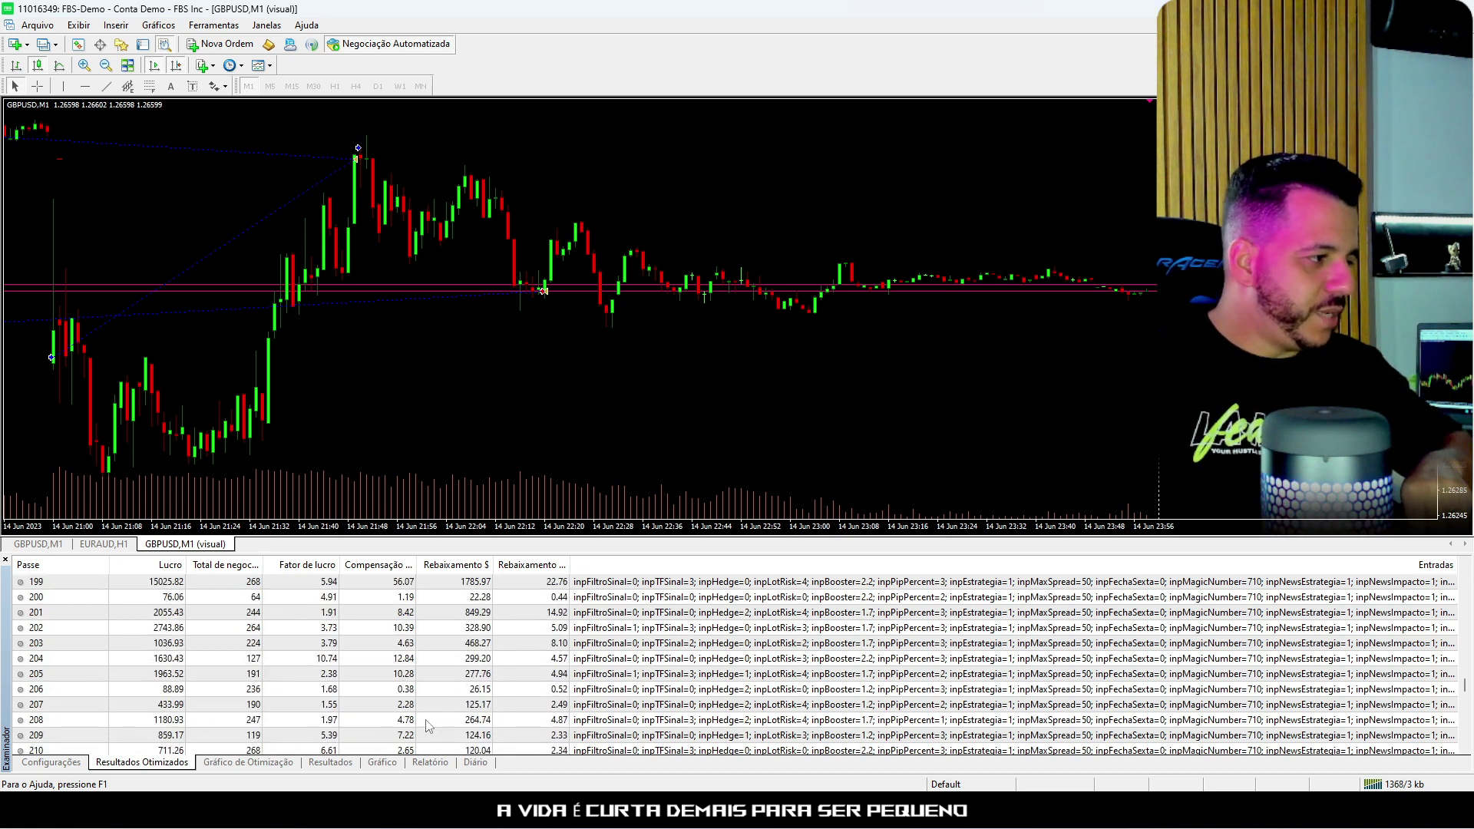
Step: Find optimization pass 84 and load its parameters into the tester settings
scroll(438, 705, "up", 20)
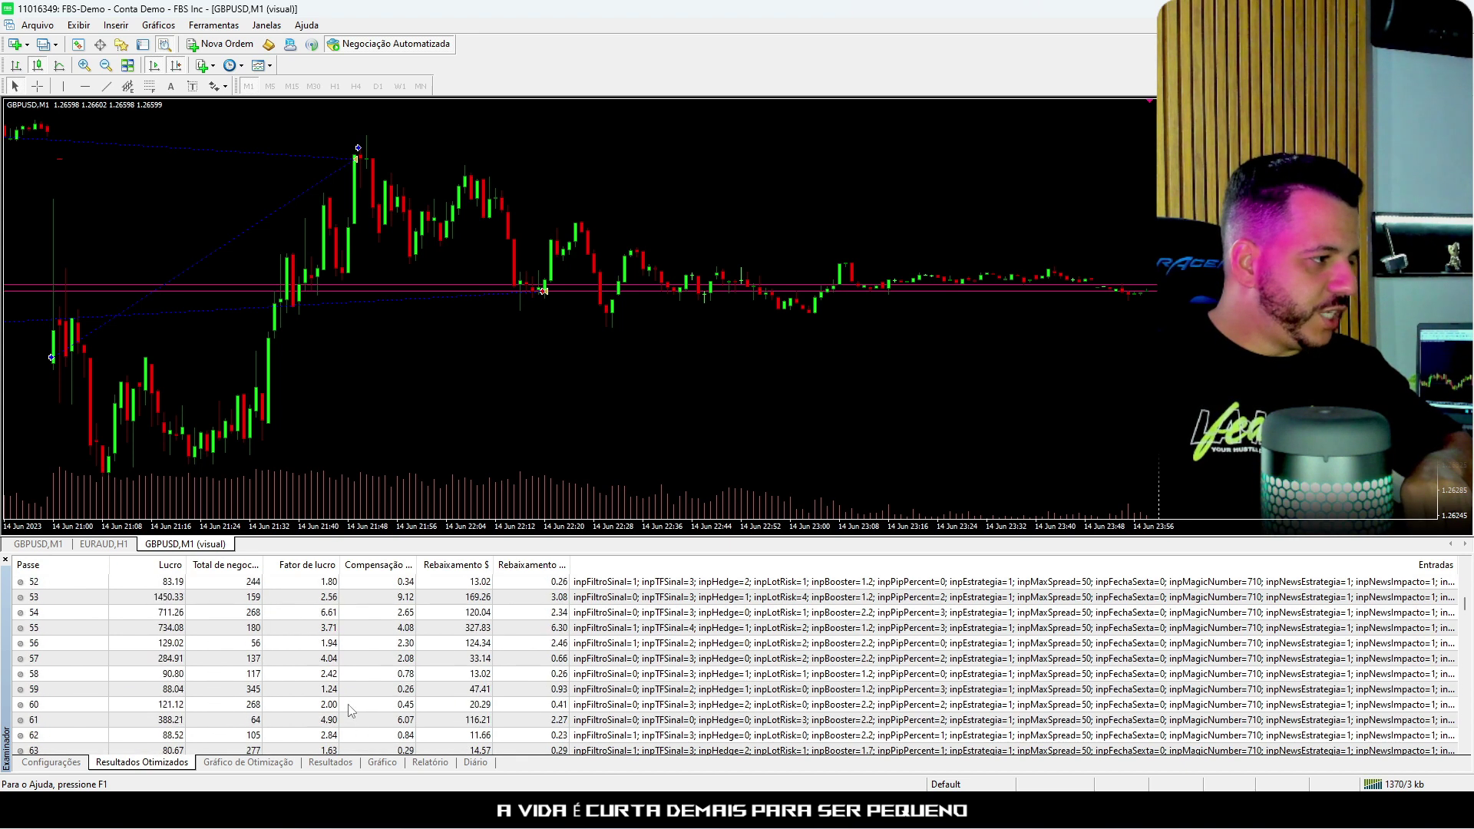
scroll(348, 711, "down", 6)
left_click(348, 705)
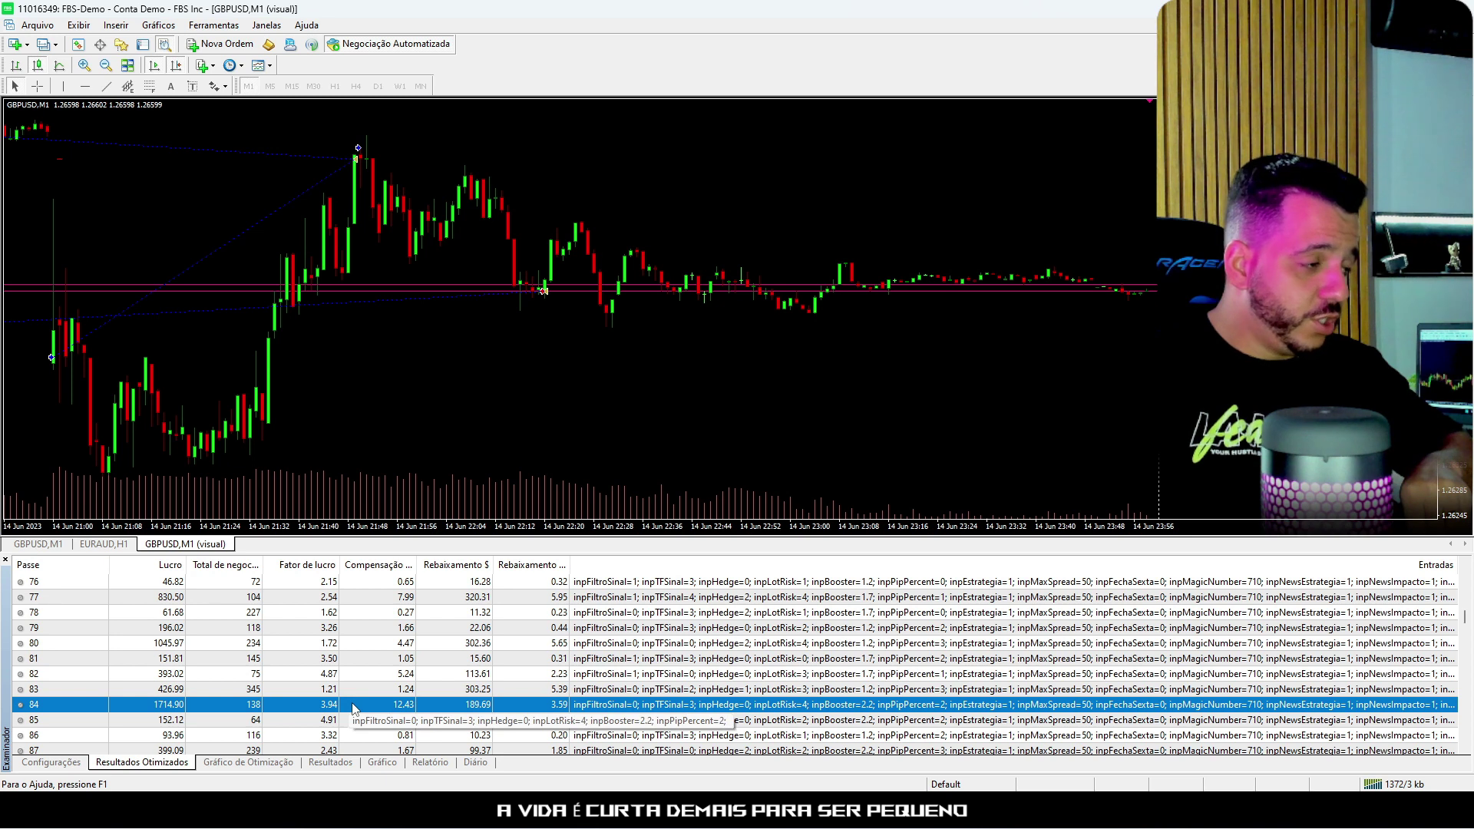
double_click(352, 705)
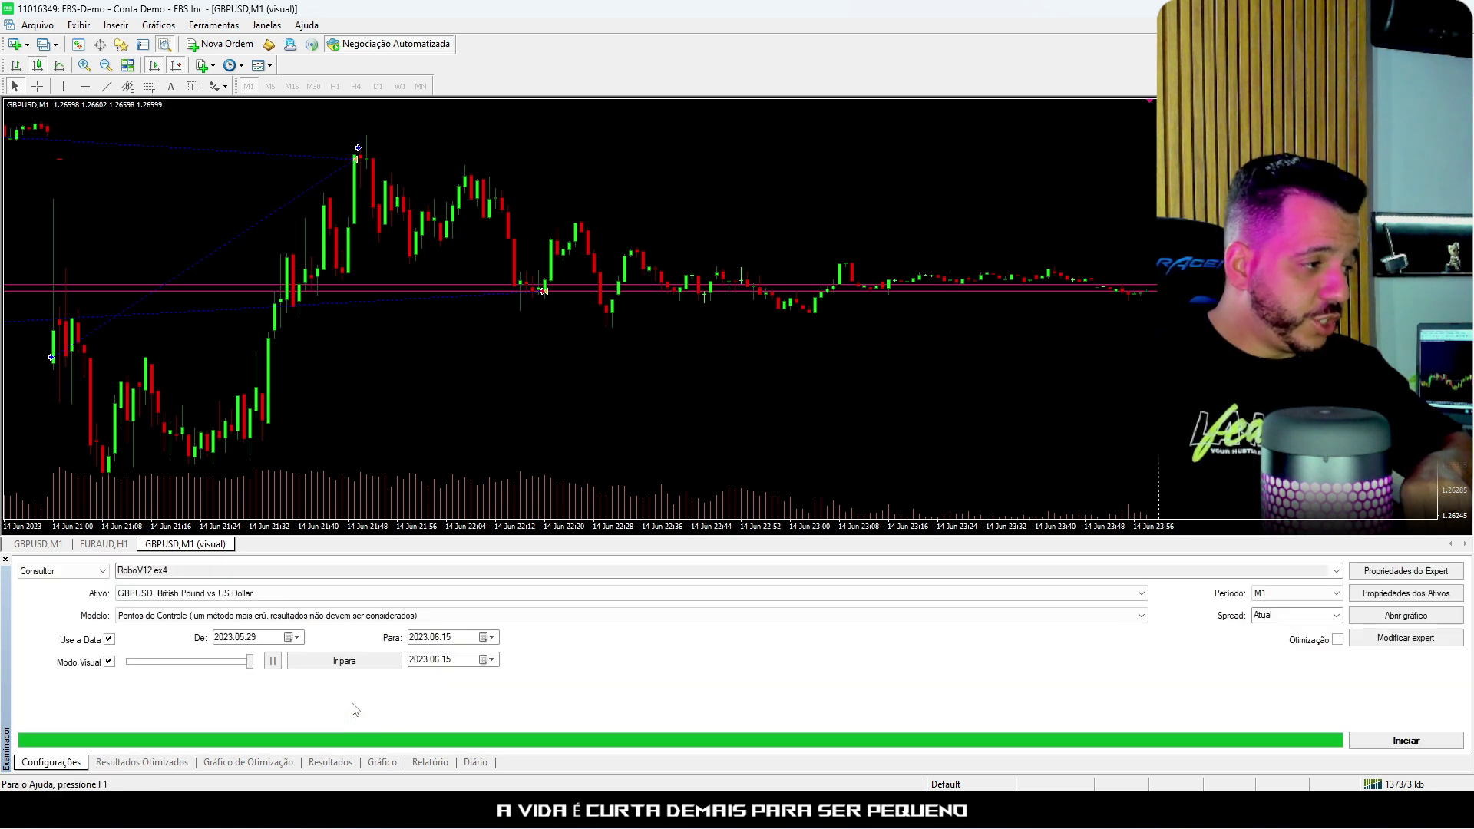
Step: Review the balance-based lot, booster and dynamic PipStep percentage values in the RoboV12 expert's input parameters
left_click(1388, 577)
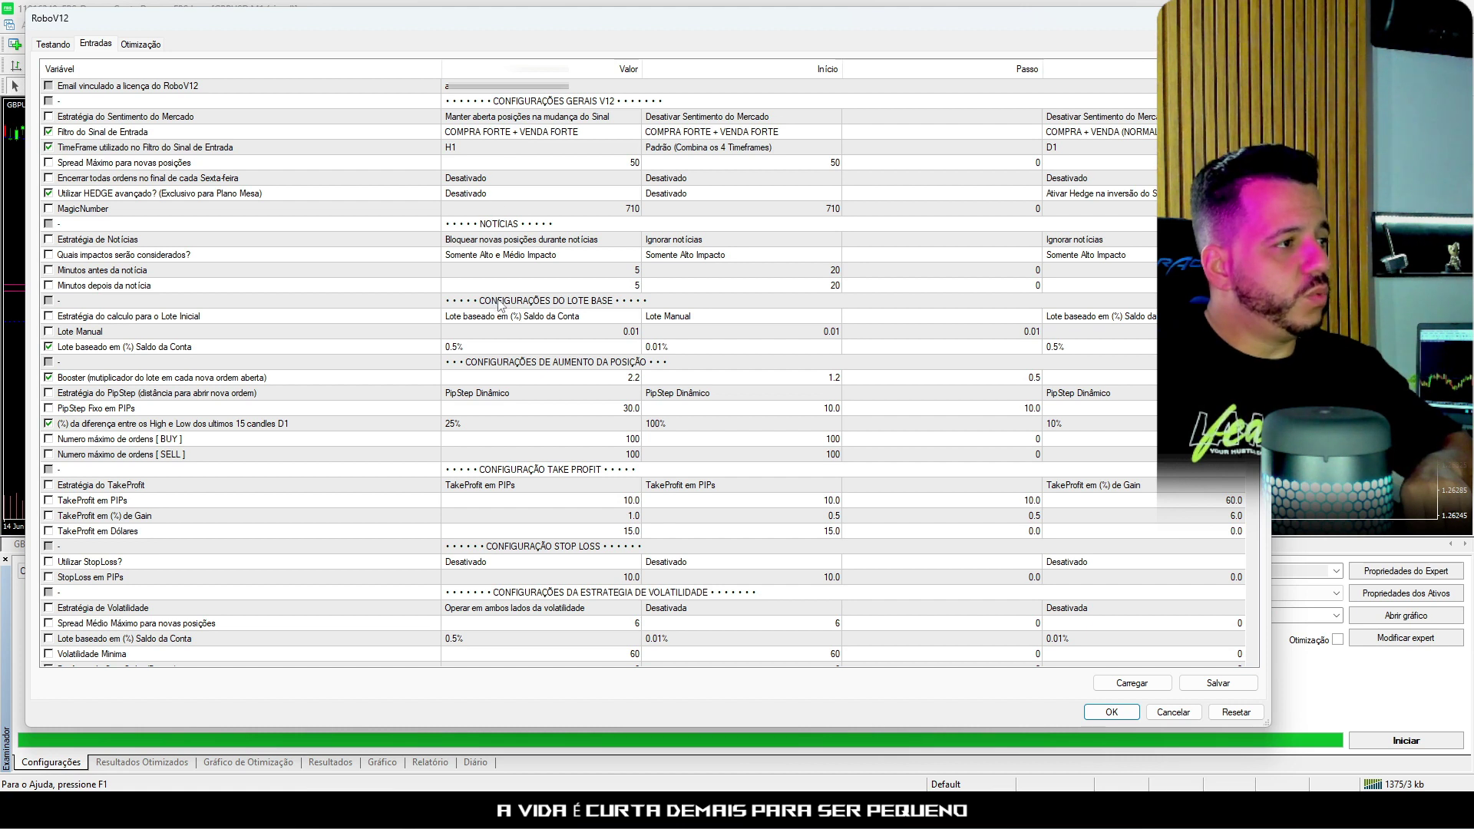
scroll(499, 306, "down", 1)
left_click(579, 304)
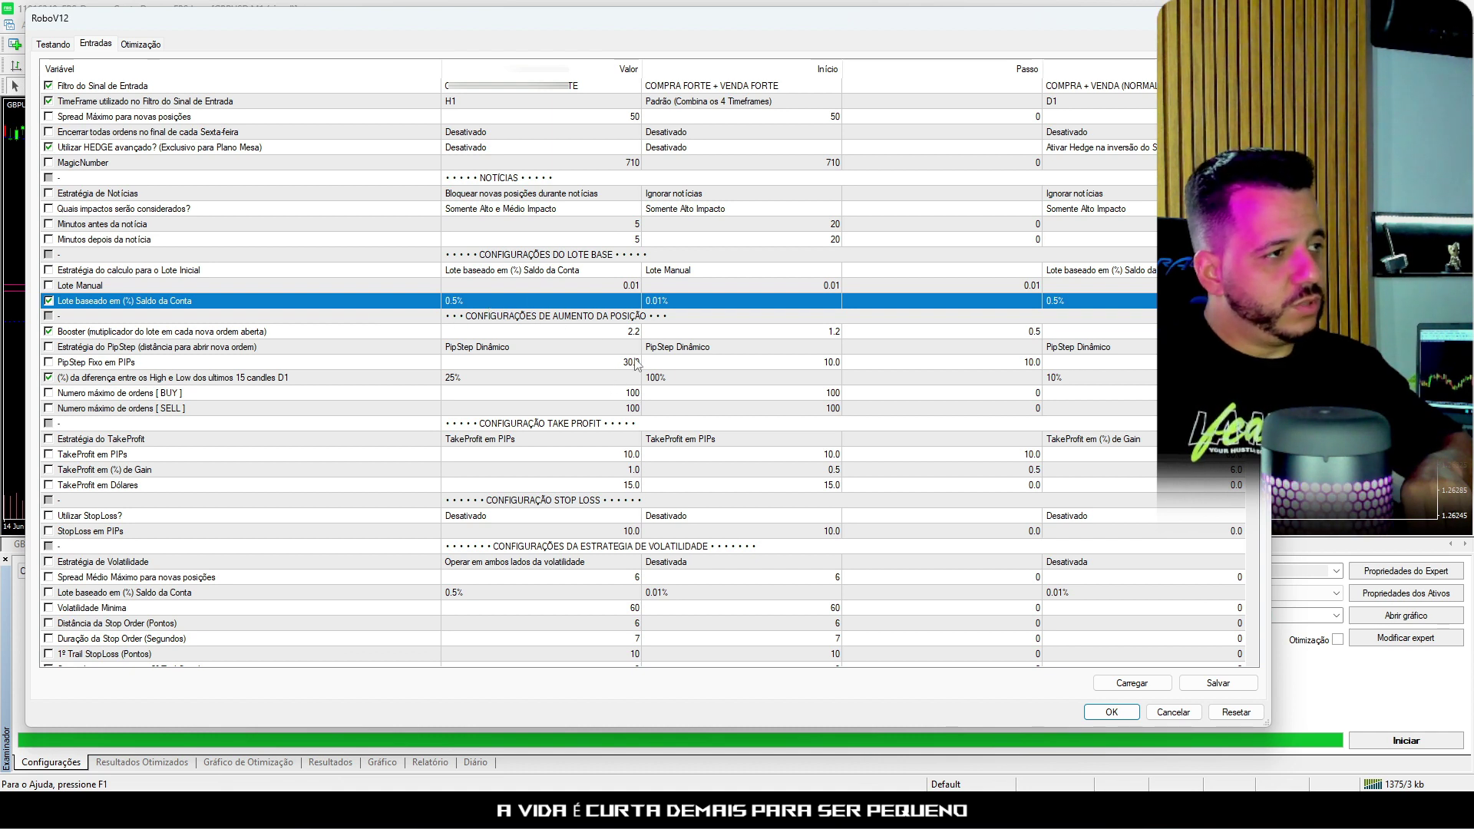
left_click(618, 337)
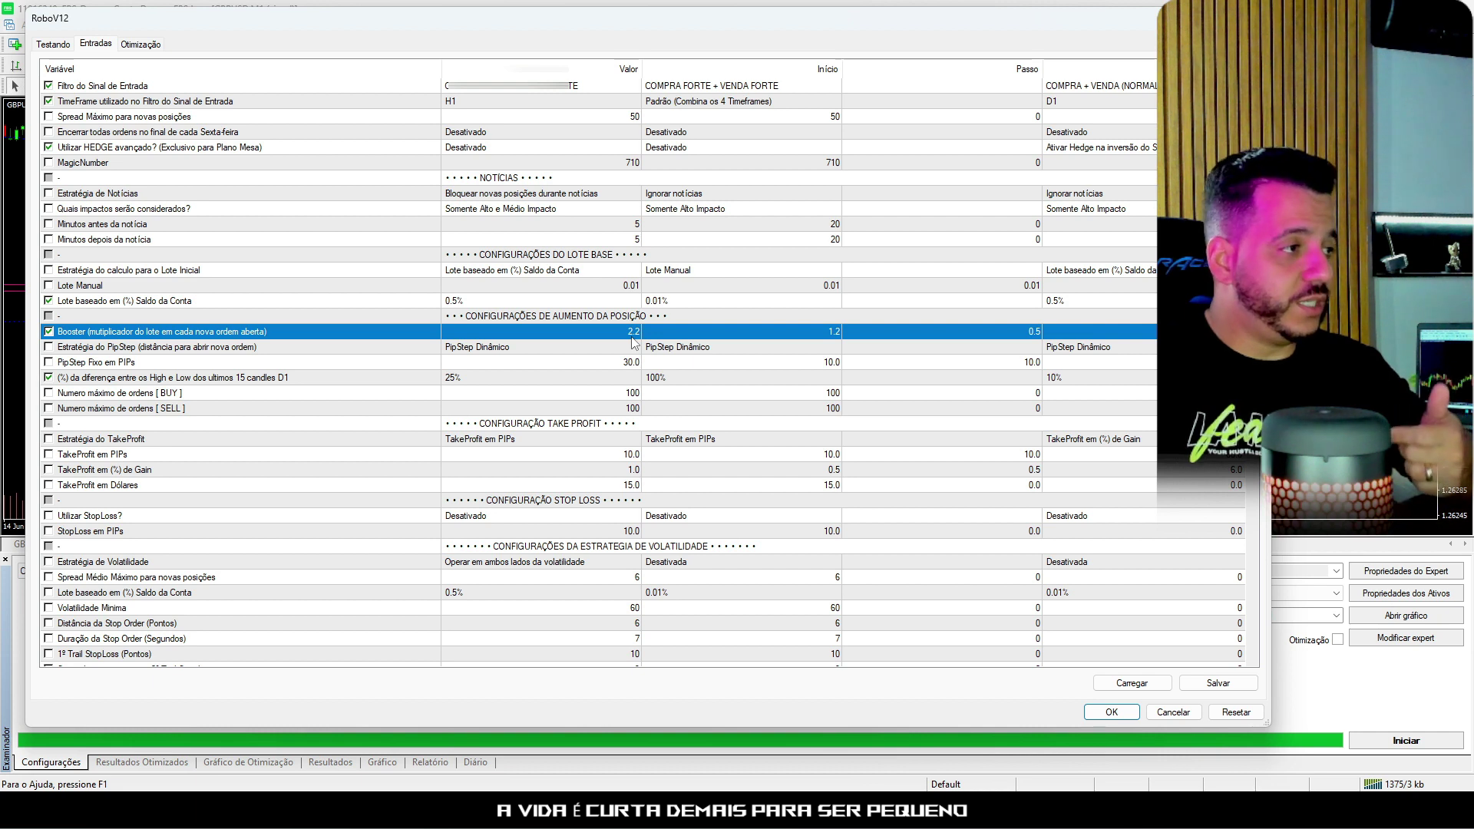
left_click(598, 382)
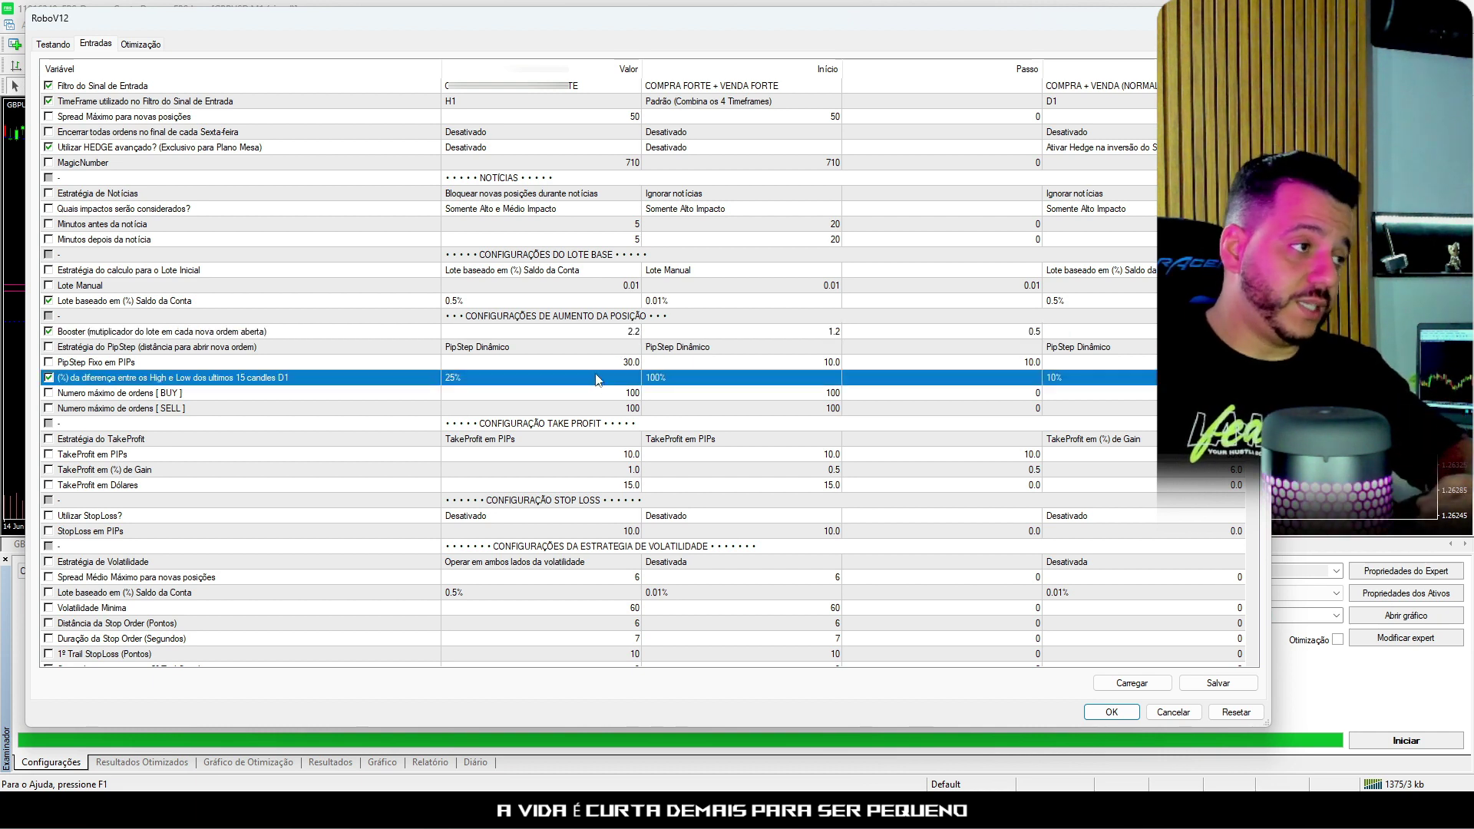
double_click(622, 333)
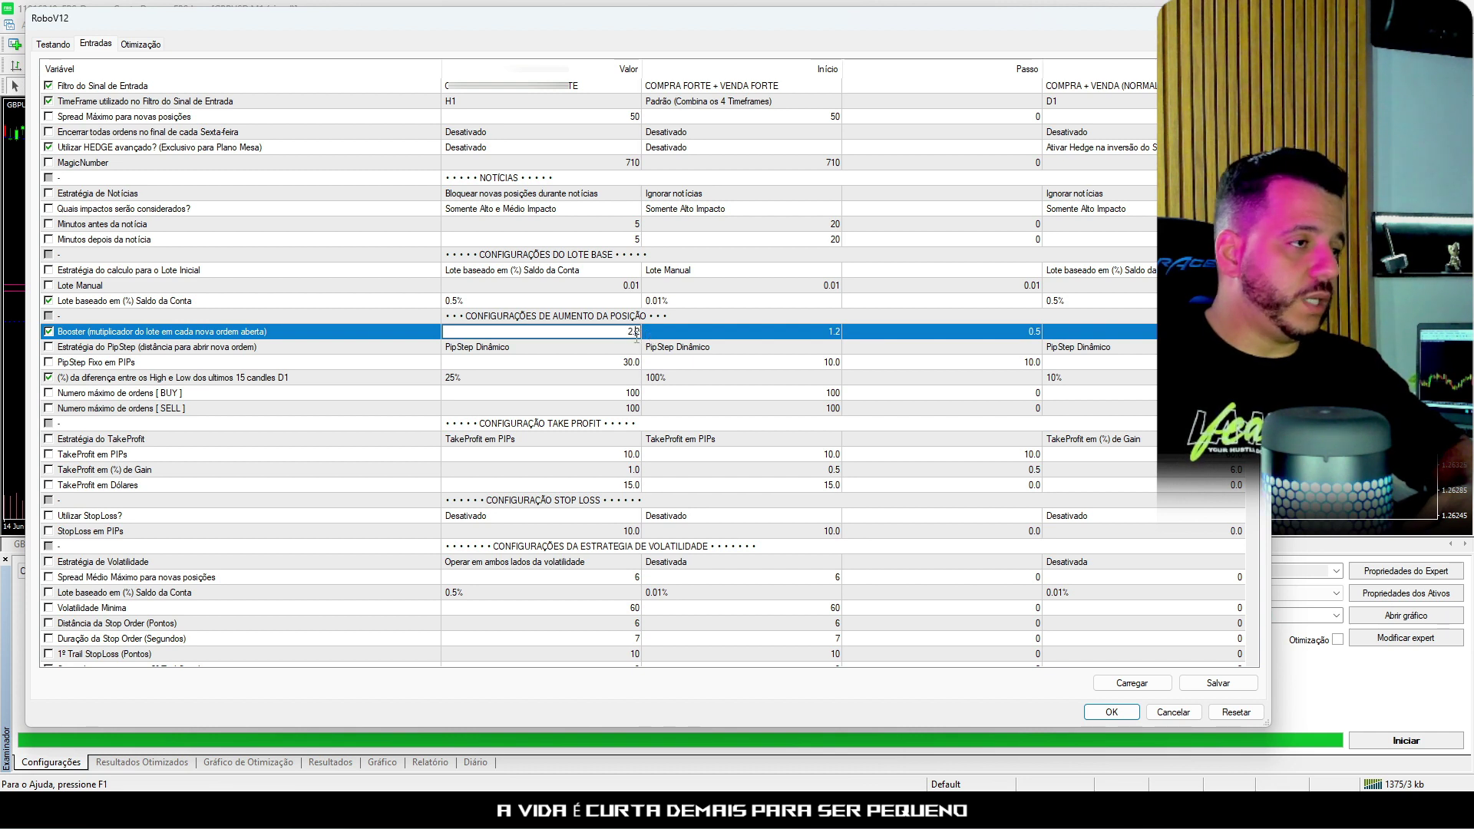
left_click(586, 382)
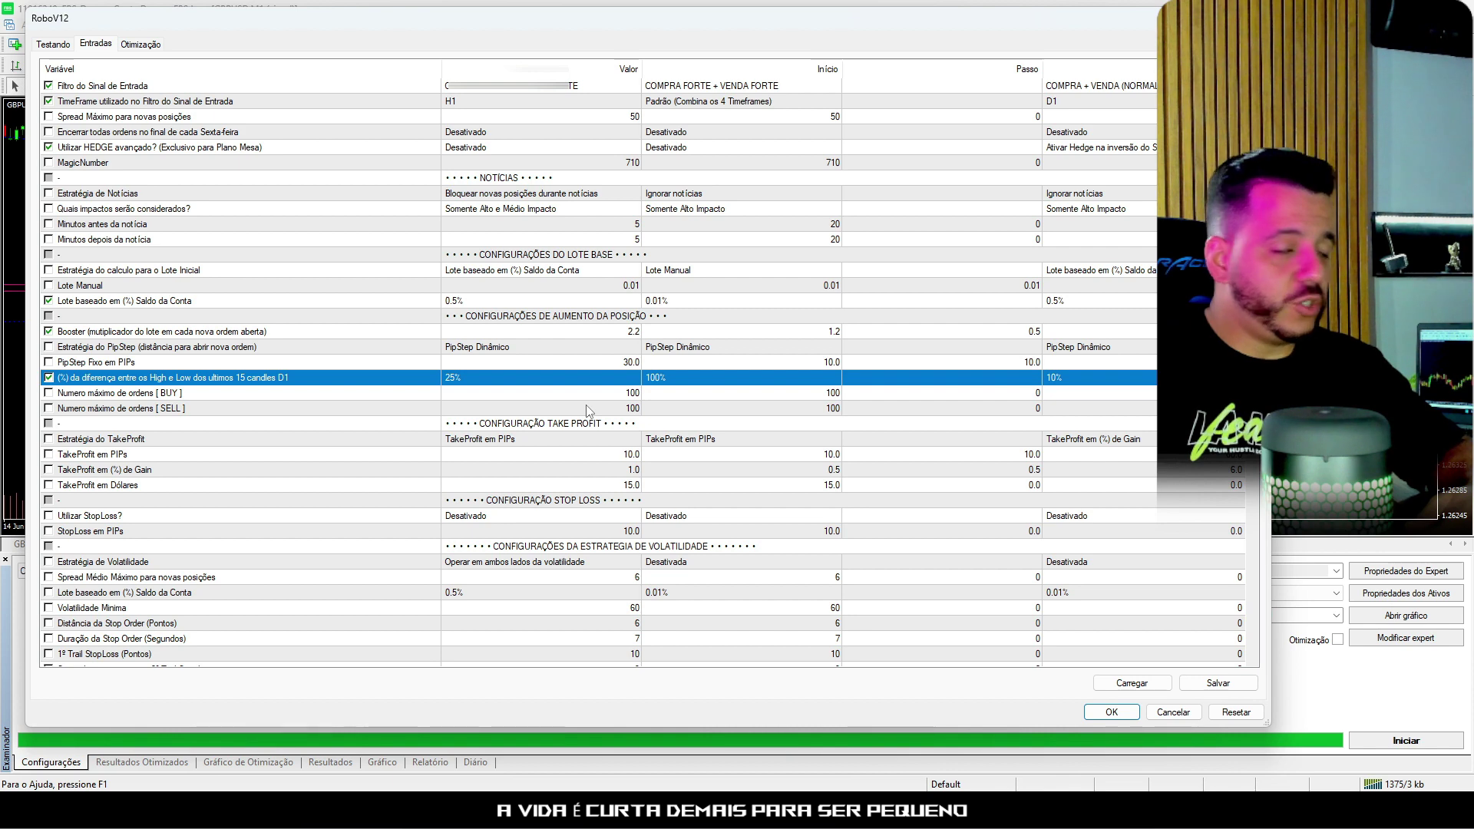
Step: Review the take-profit, stop-loss and volatility inputs and accept the expert's parameters
scroll(586, 410, "down", 2)
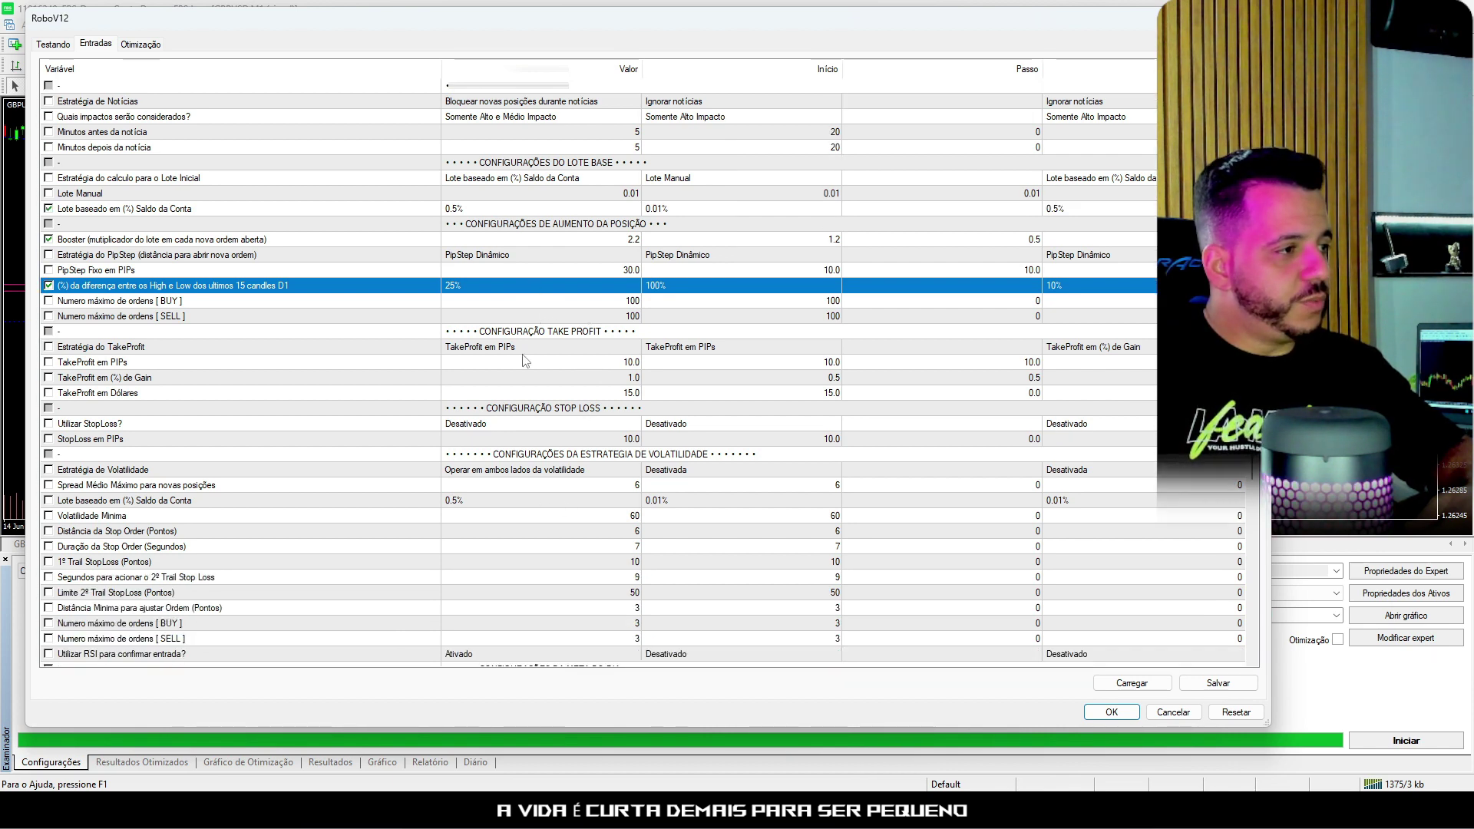
scroll(517, 507, "down", 2)
scroll(517, 507, "up", 3)
left_click(1087, 714)
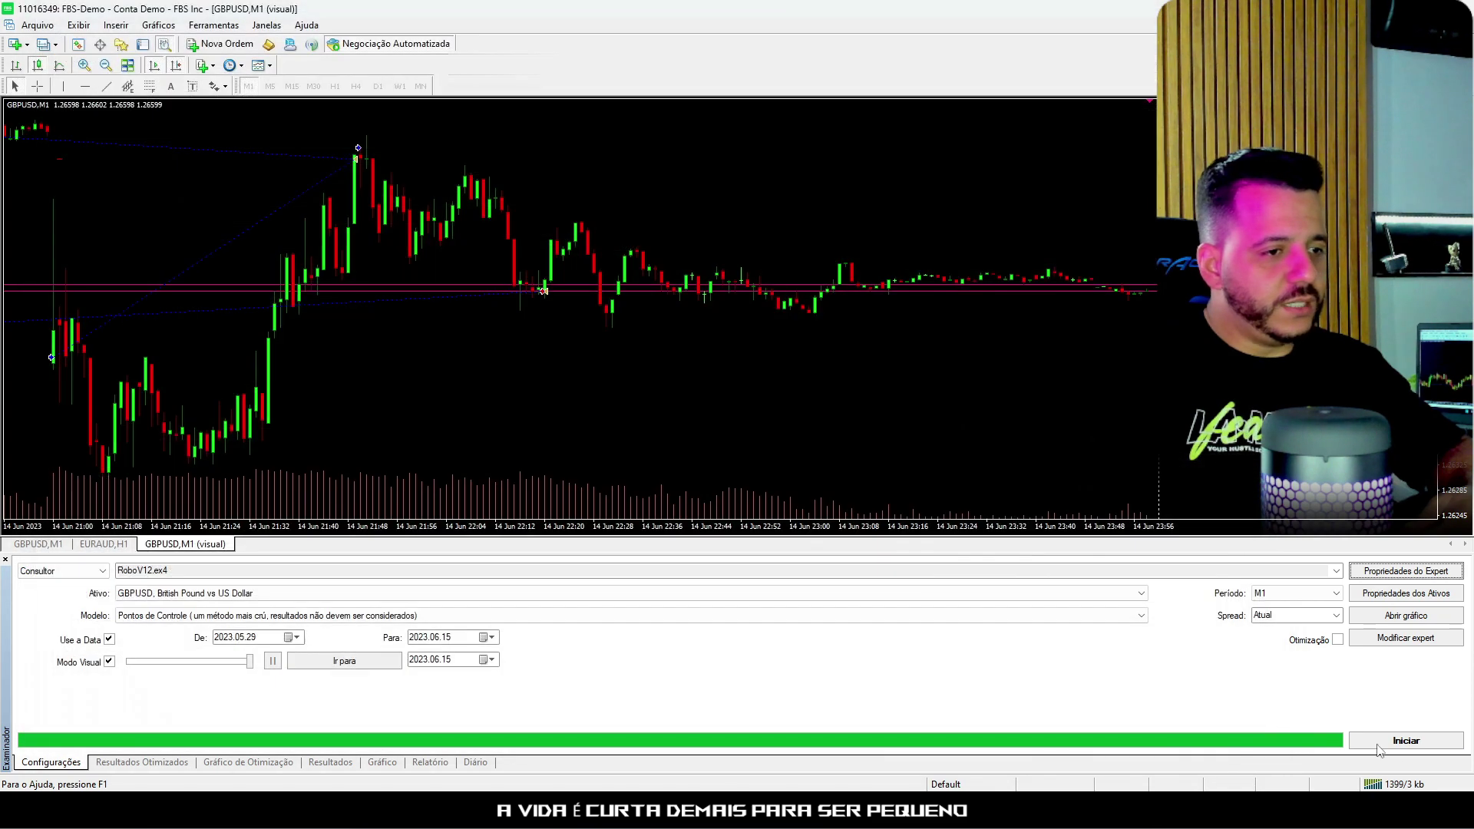
Step: Run the visual GBPUSD M1 test at a slightly reduced playback speed and stop it early
left_click_drag(246, 665, 226, 664)
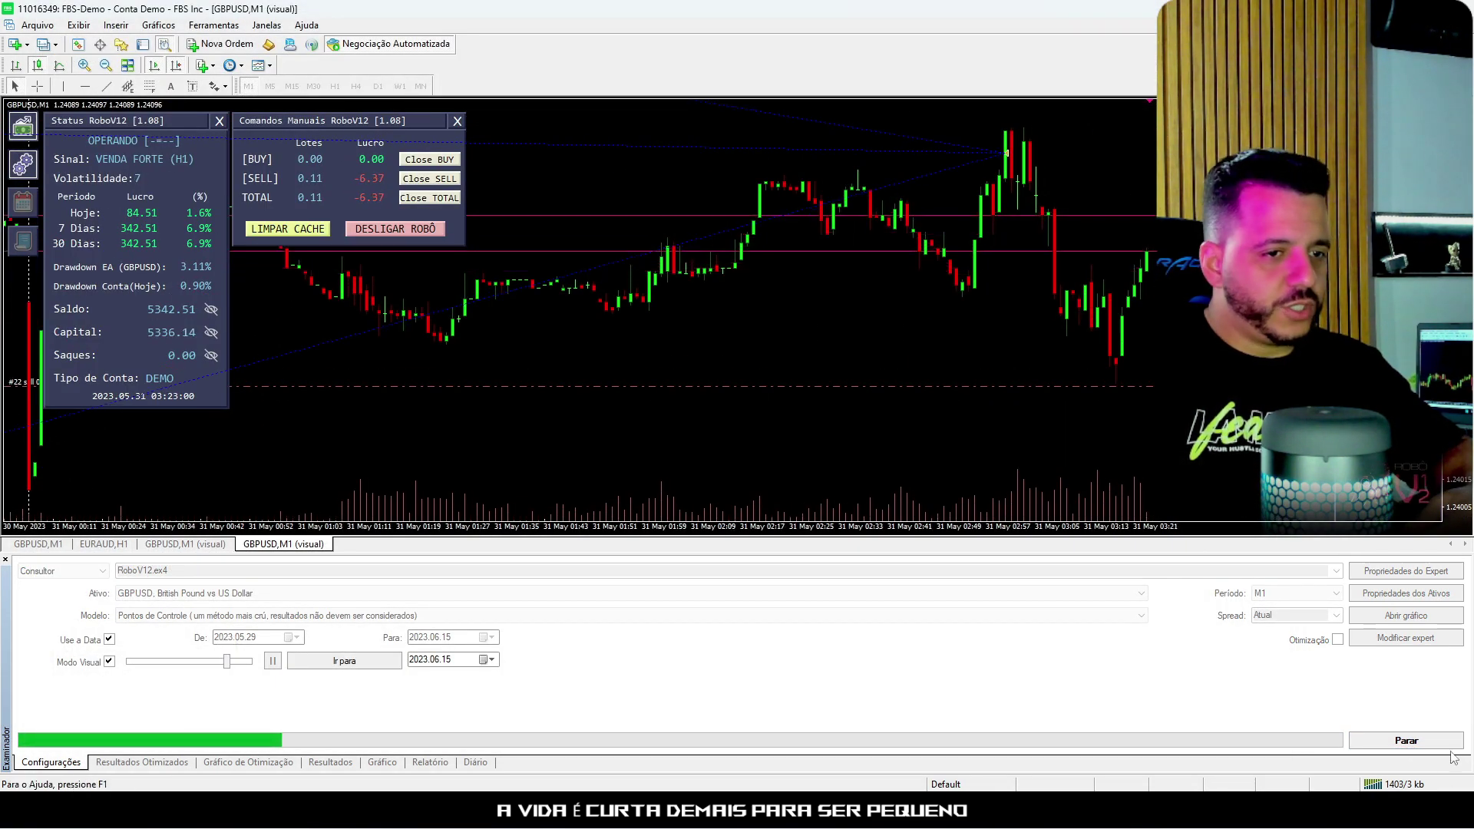
left_click(1406, 740)
Step: Check the advanced hedge setting in the RoboV12 expert's inputs, accept them and restart the visual test
left_click(1388, 570)
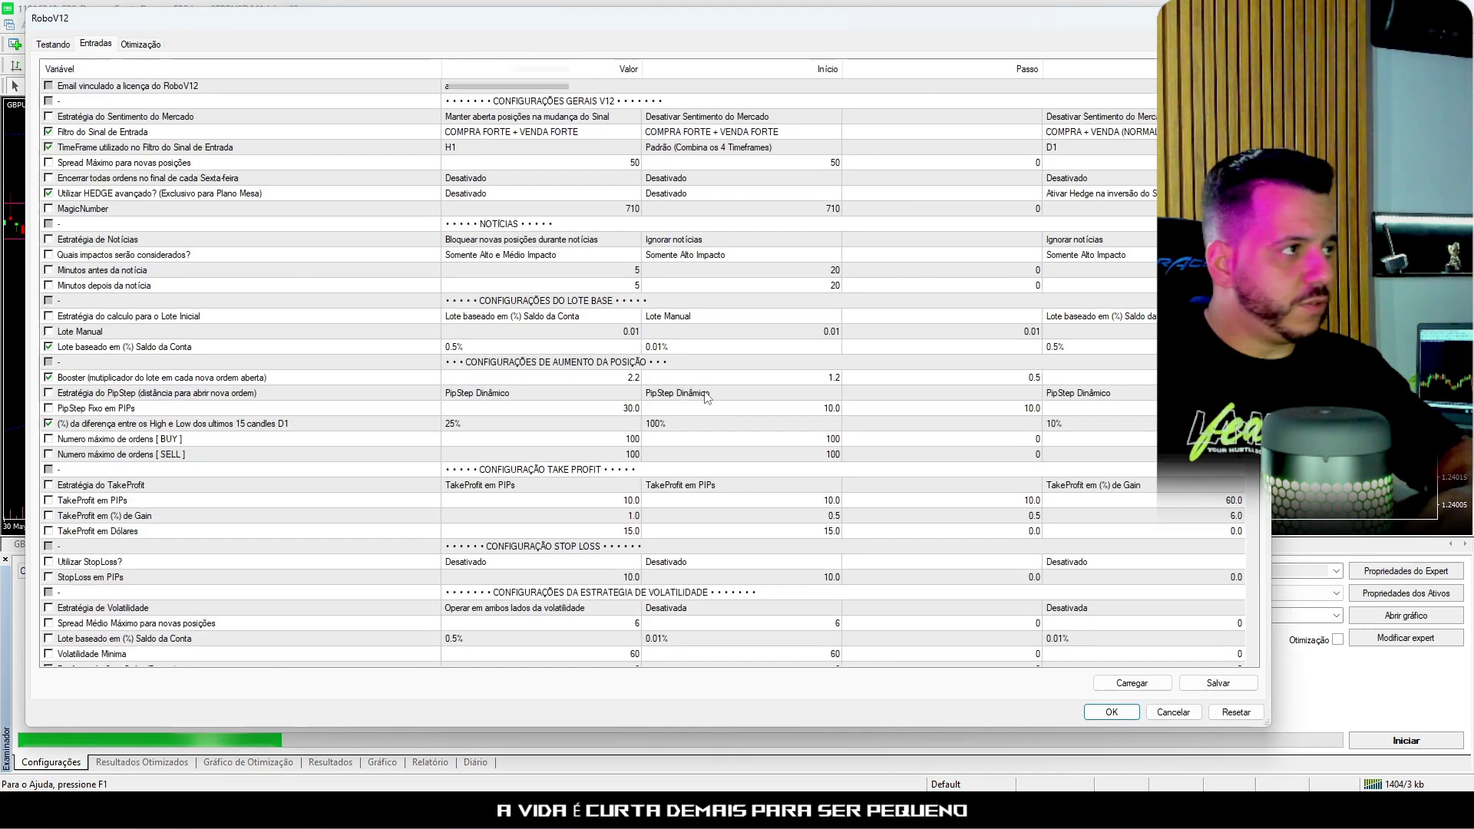
left_click(507, 192)
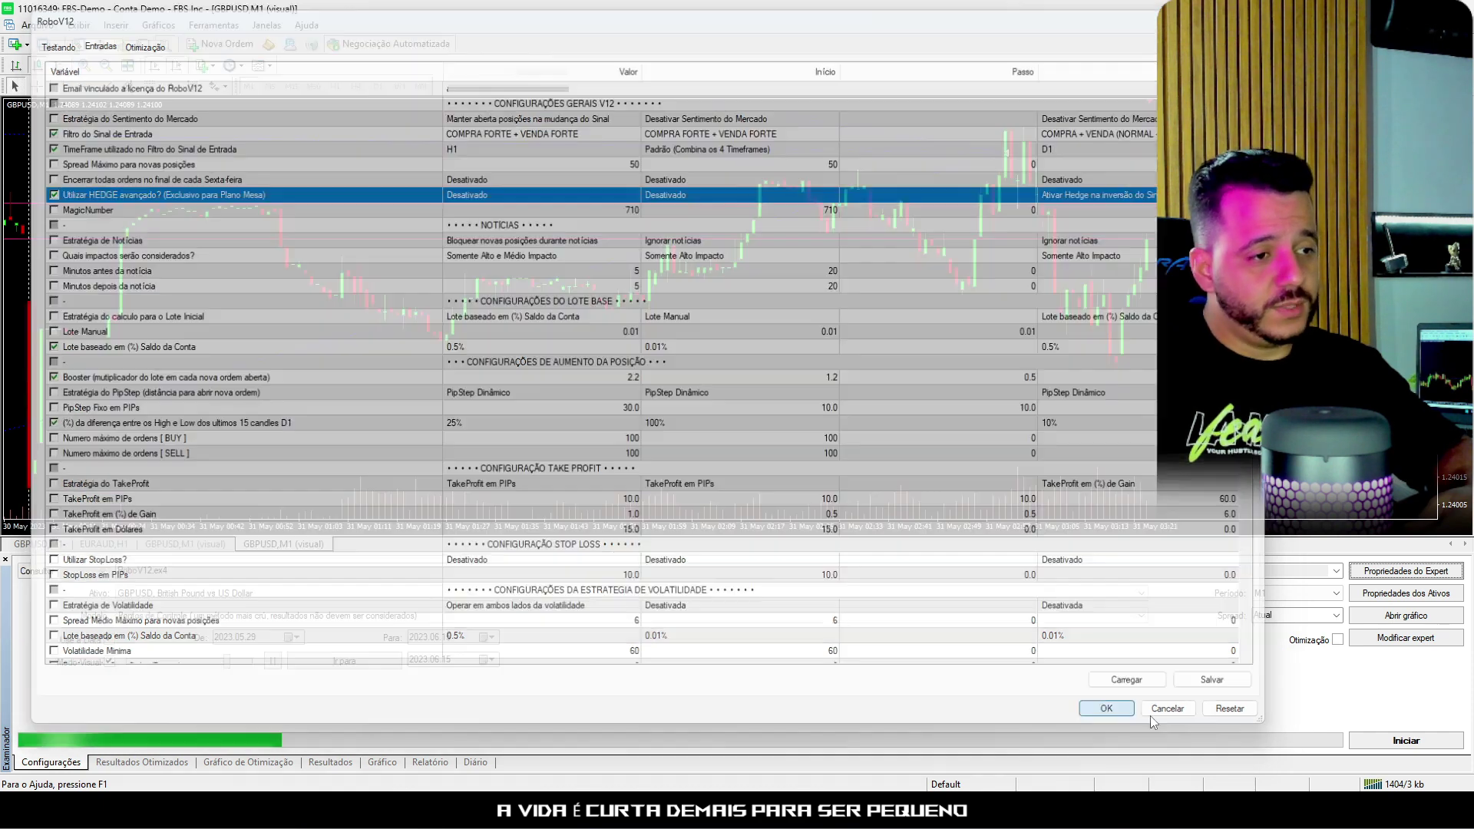
left_click(1111, 711)
left_click(1406, 740)
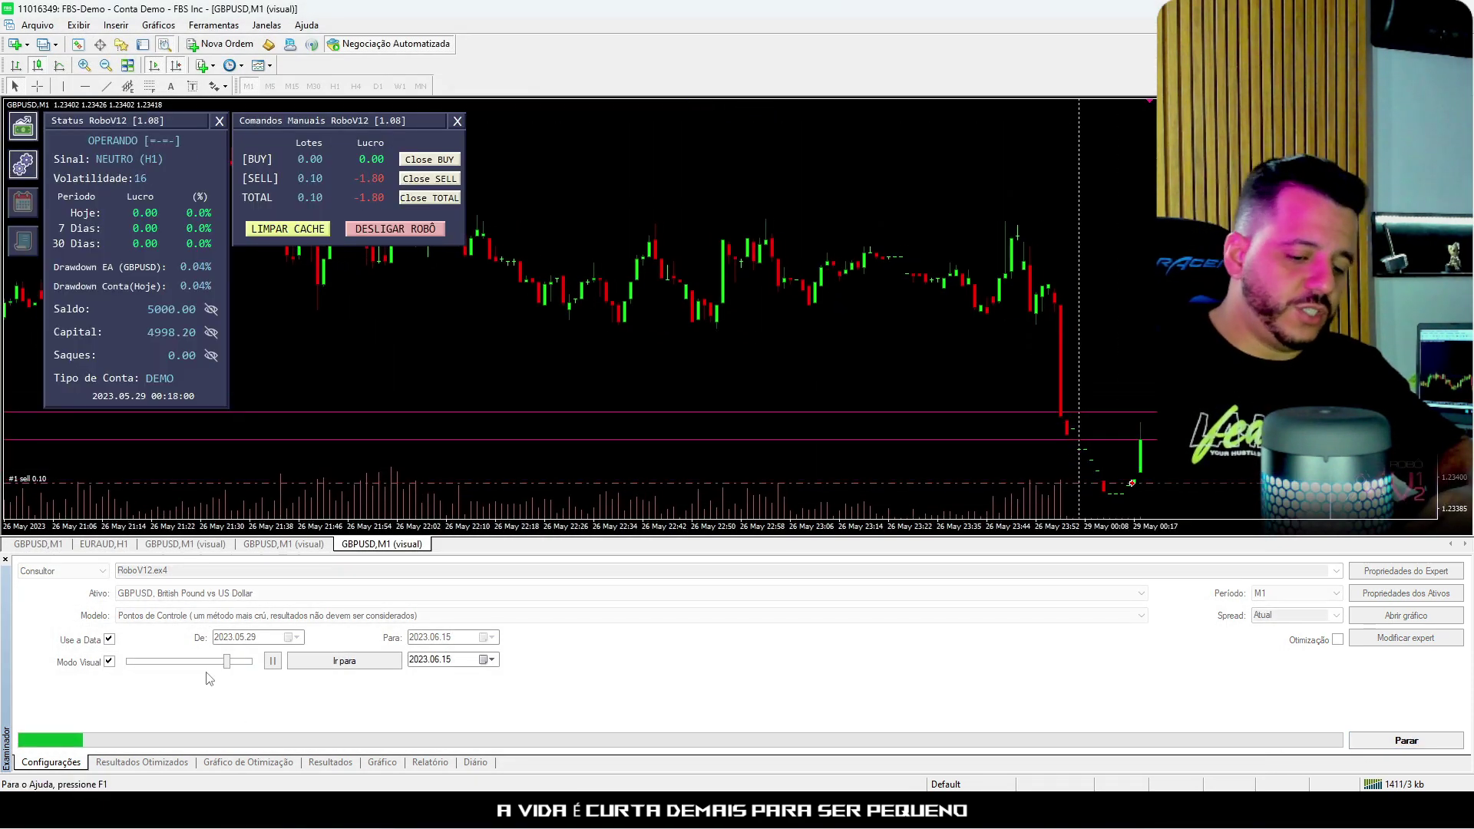
Step: Speed up the visual GBPUSD test's playback to near maximum and check the recent trades on the chart with the crosshair
key("Right")
key("Right")
key("Right")
key("Right")
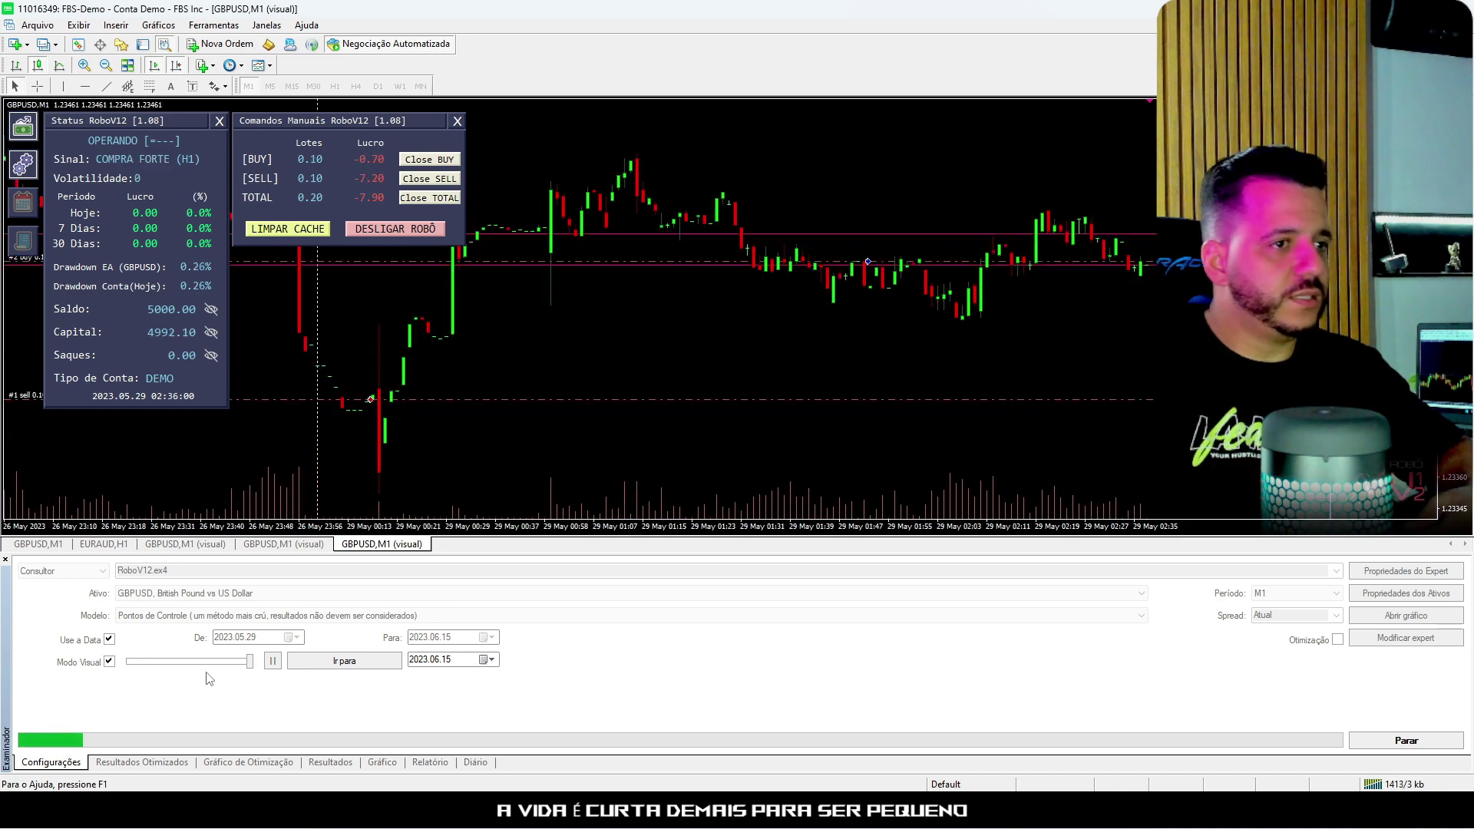
key("Right")
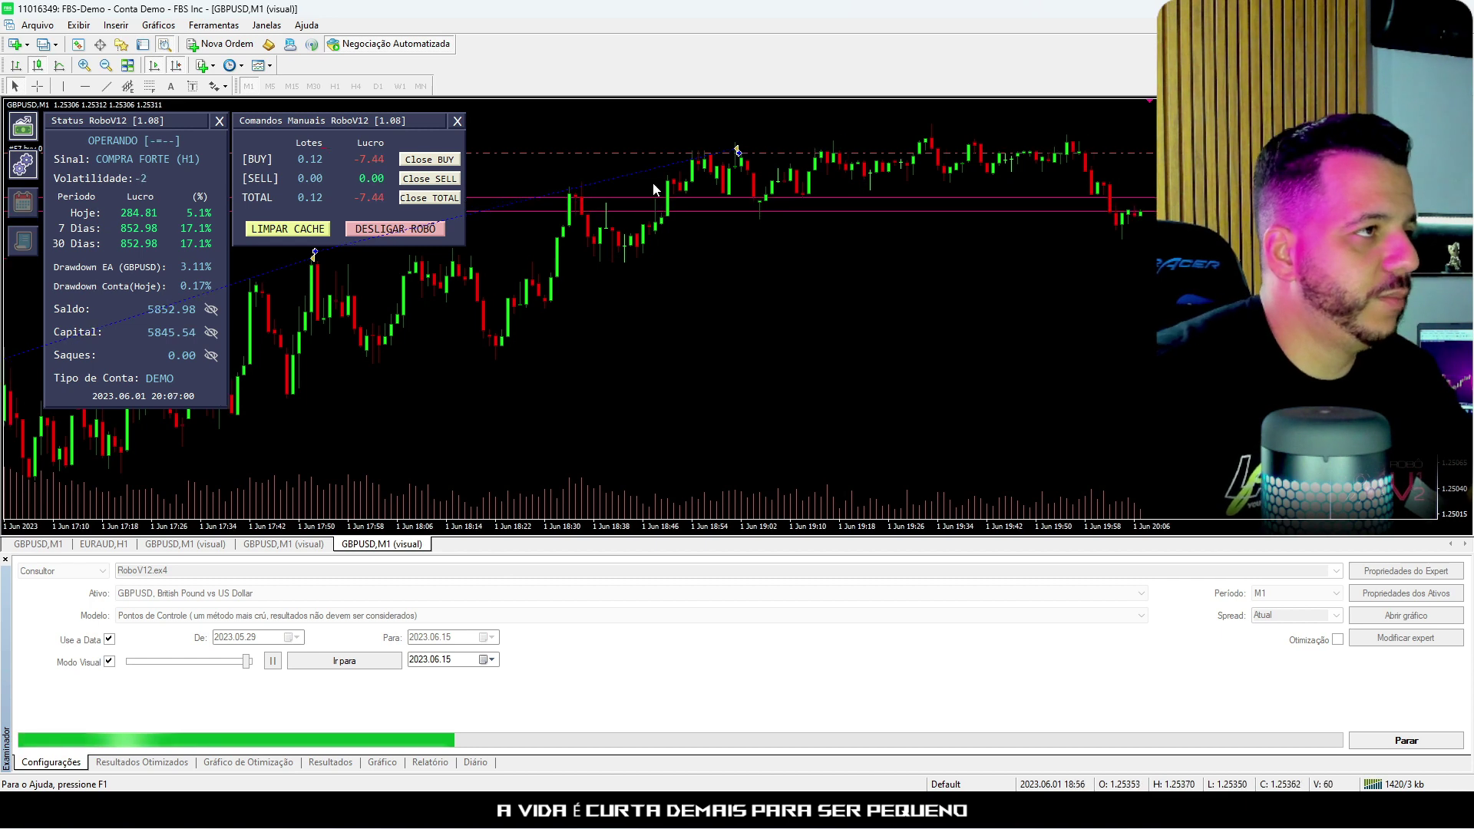
middle_click(717, 166)
middle_click(867, 258)
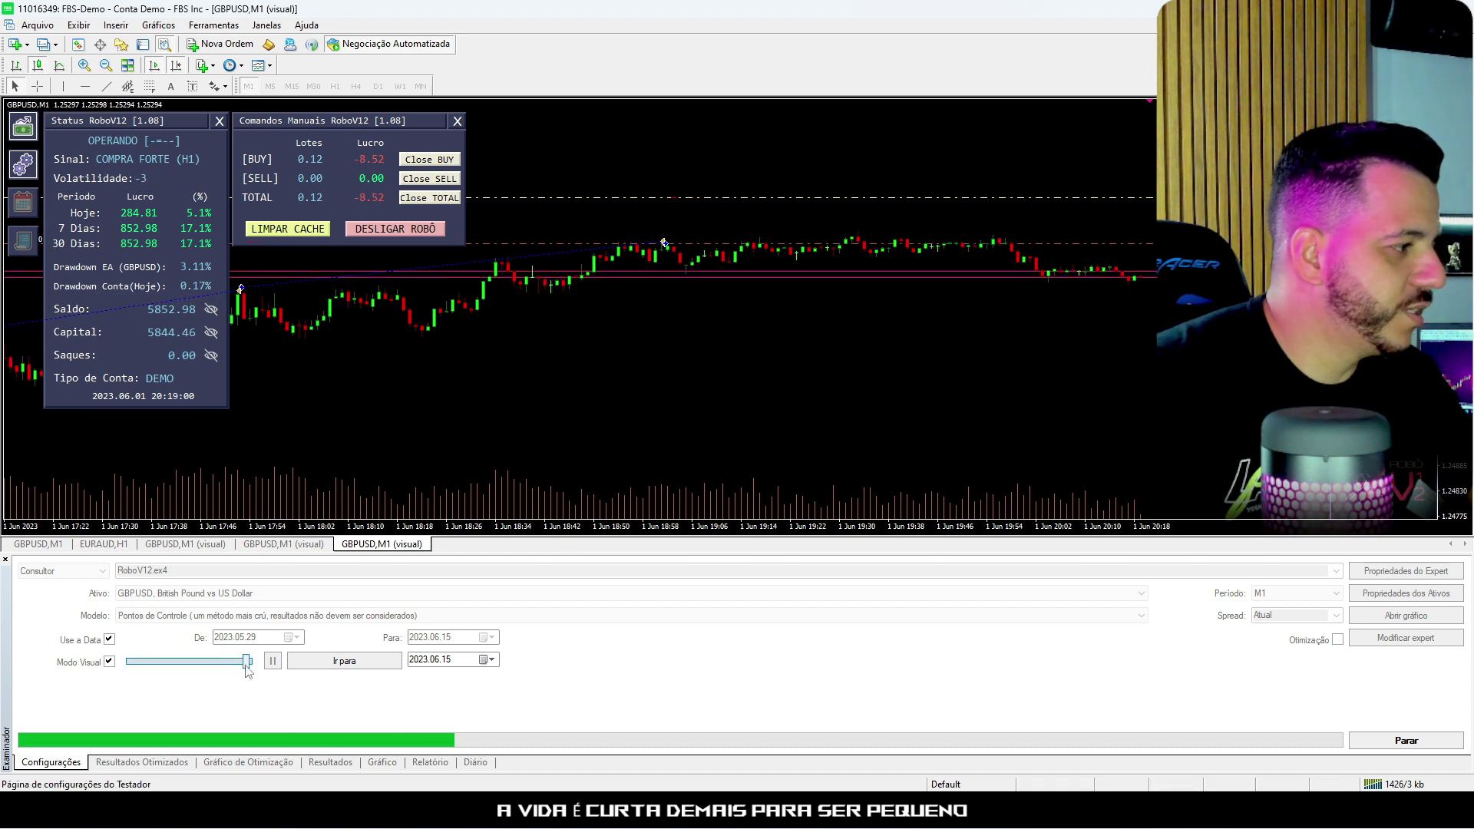
Step: Fine-tune the playback speed, let the visual test run through to 2023.06.15 and open its report
mouse_move(247, 665)
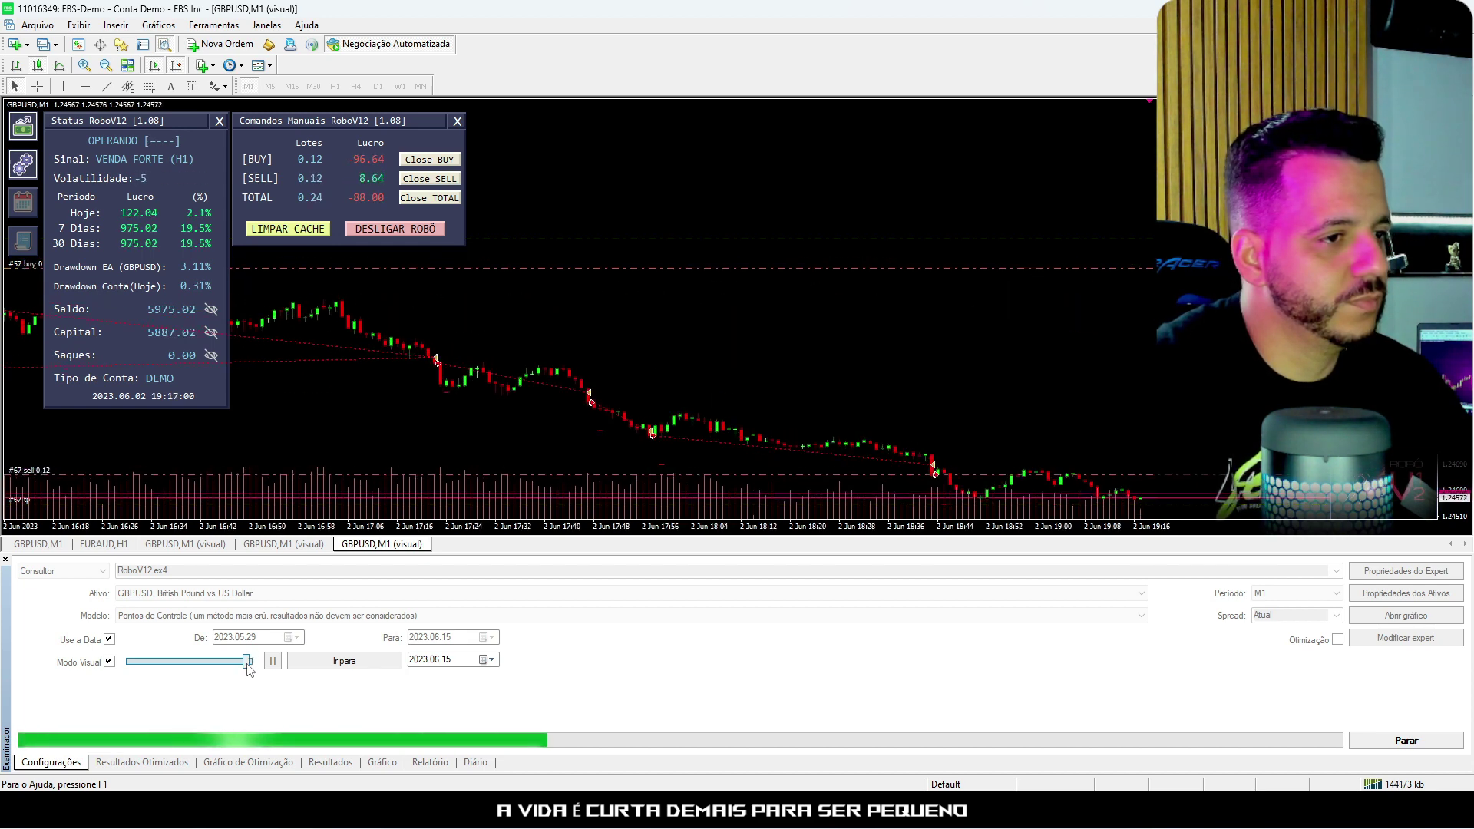
left_click_drag(247, 661, 250, 662)
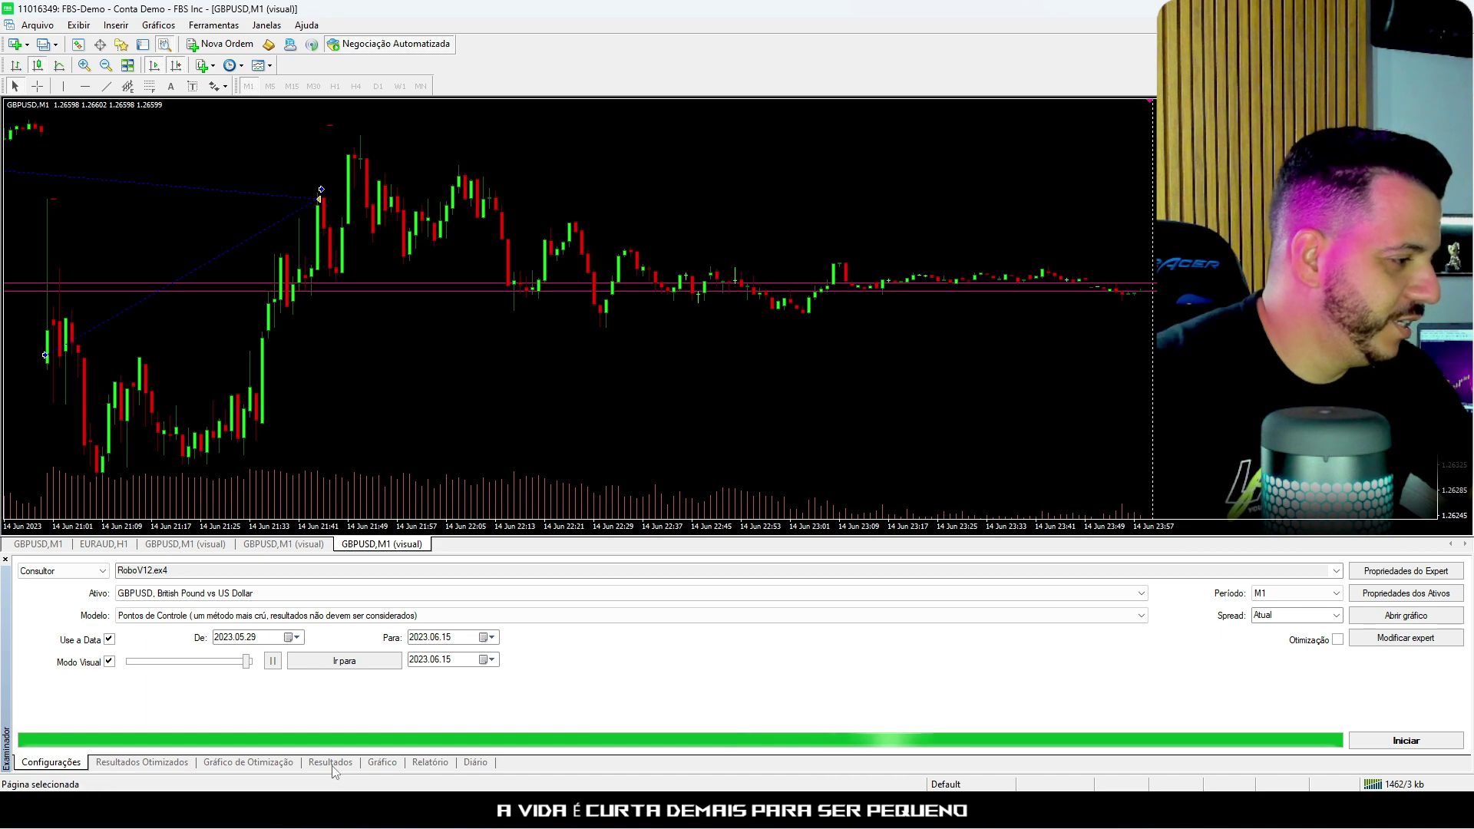
left_click(430, 763)
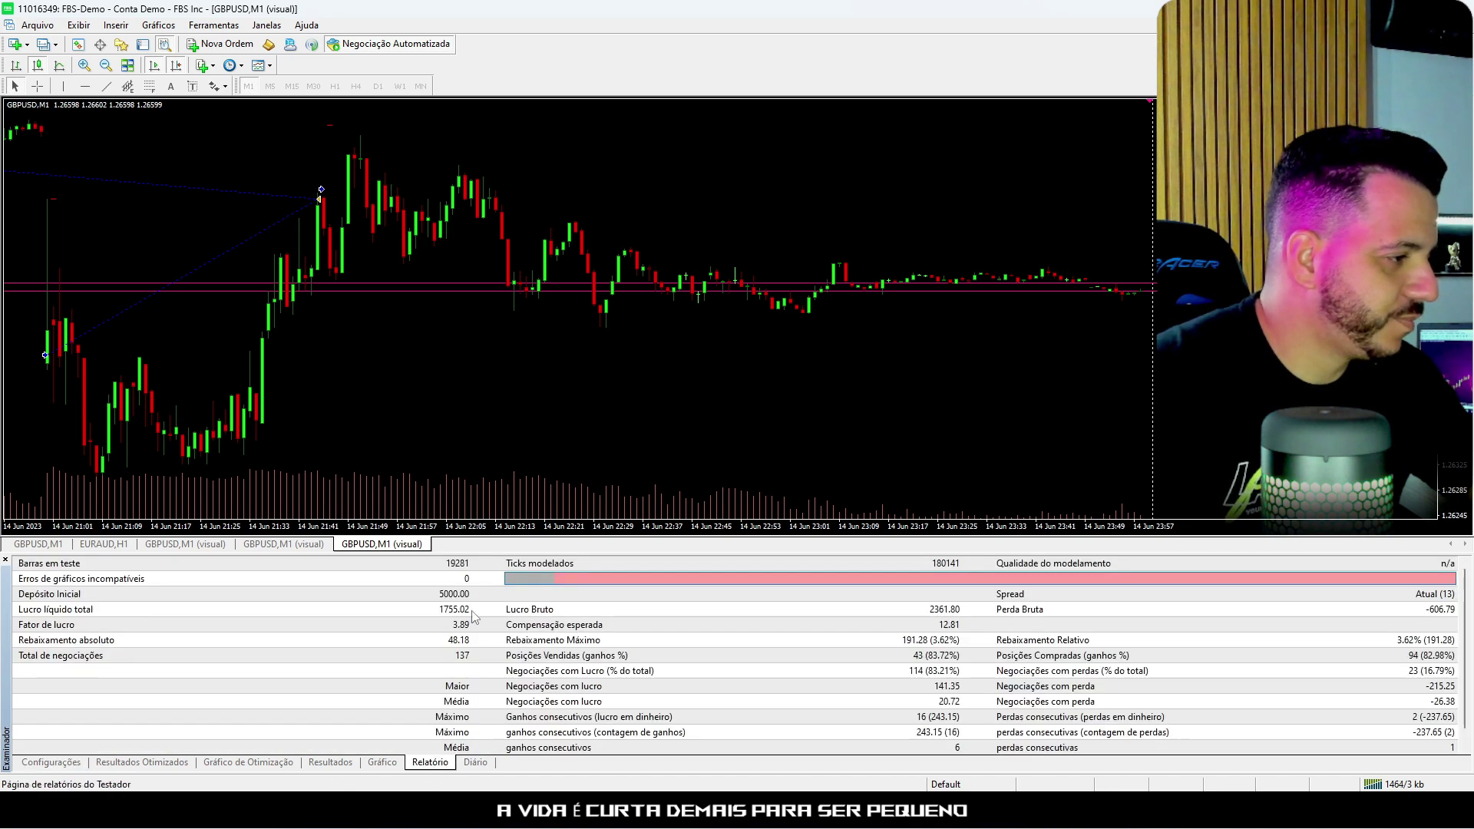